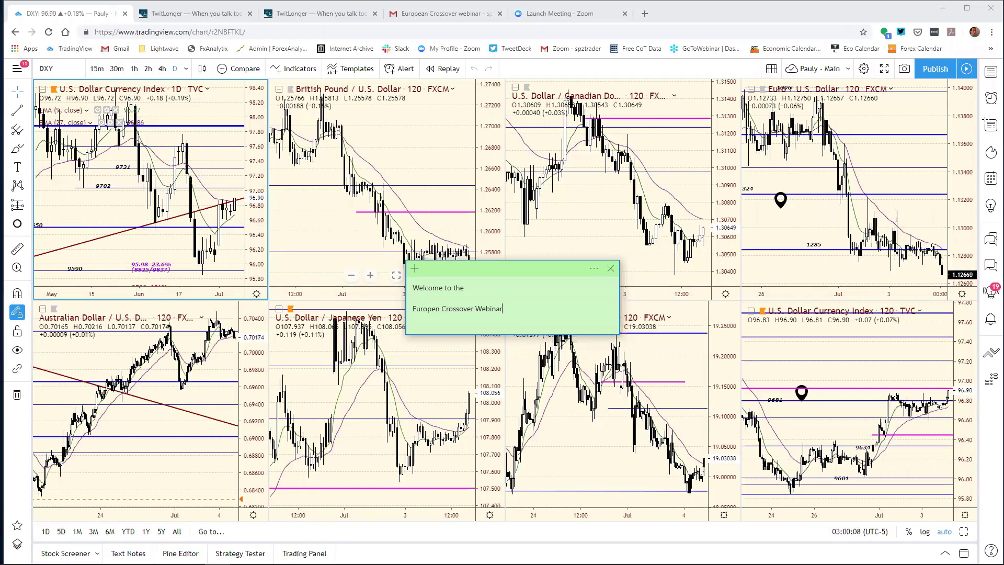
Append 'audio ck' to the welcome sticky note text and finish editing it.
type("udio ck")
key("Return")
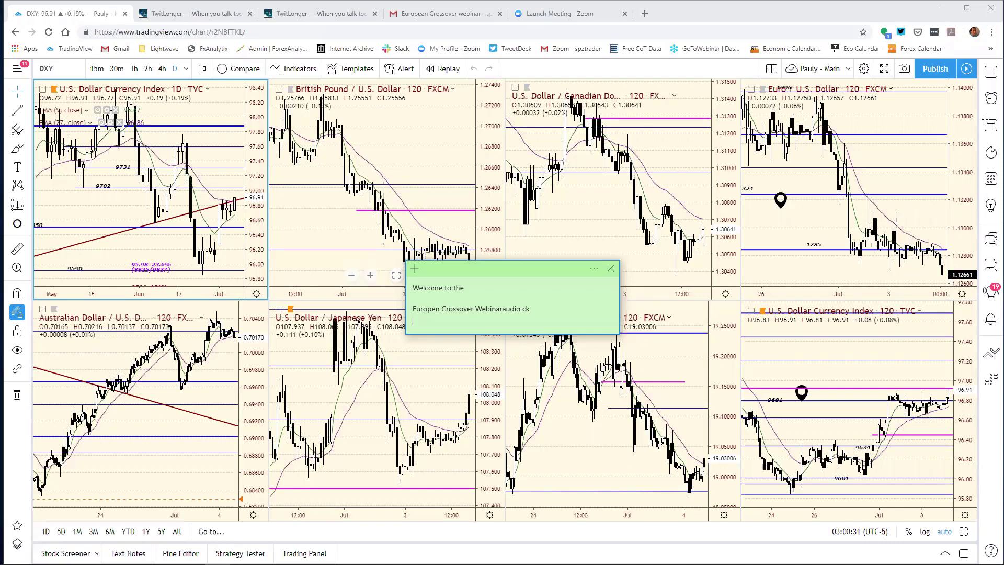
key("alt+Tab")
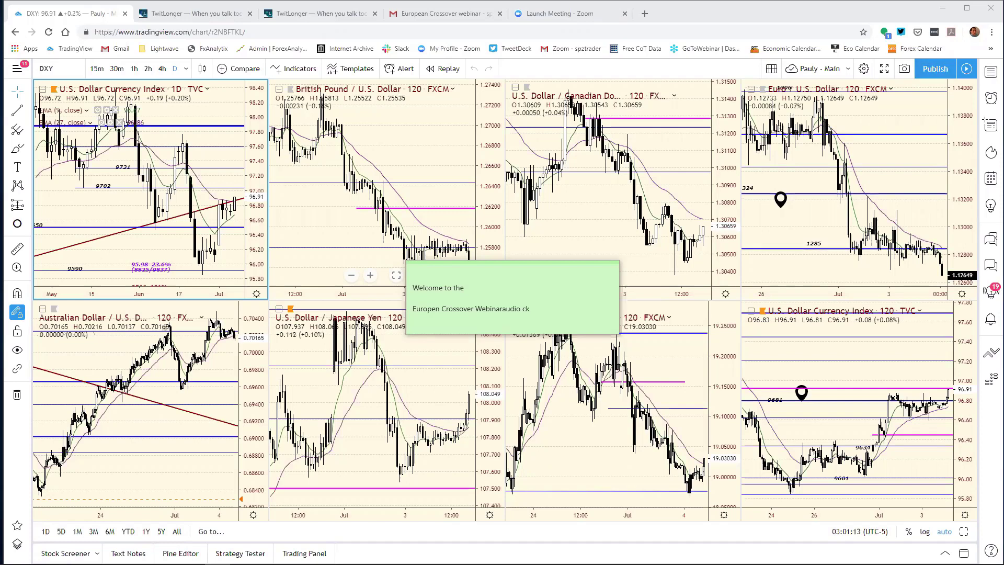
mouse_move(460, 264)
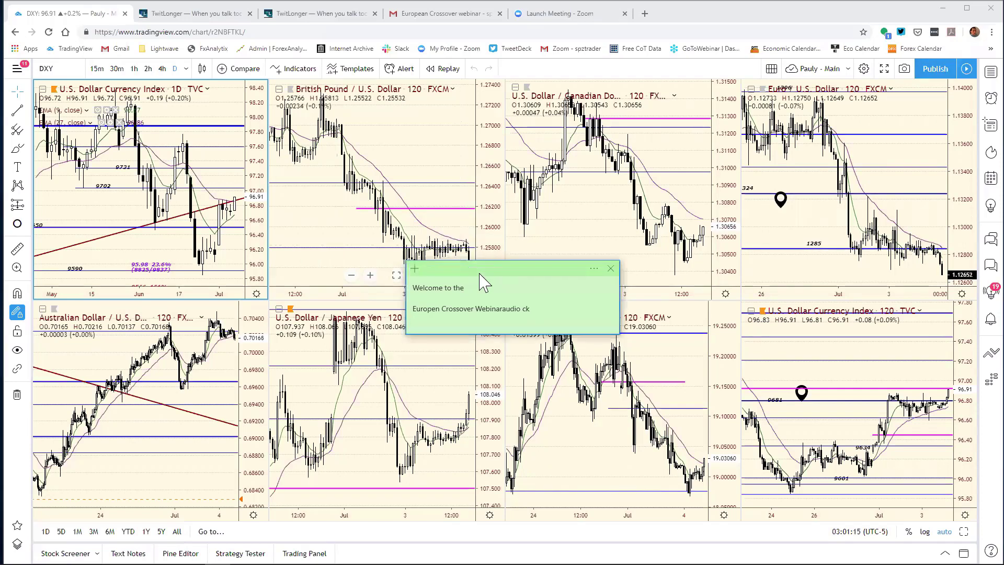
Close the welcome note and view the DXY daily chart full-size, then restore the grid.
key("alt+Tab")
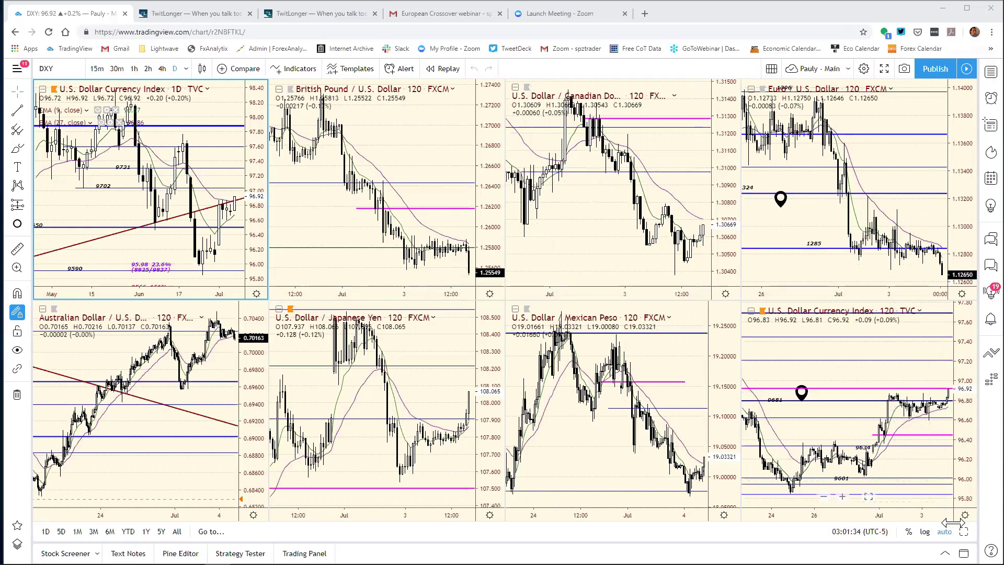
key("alt+Return")
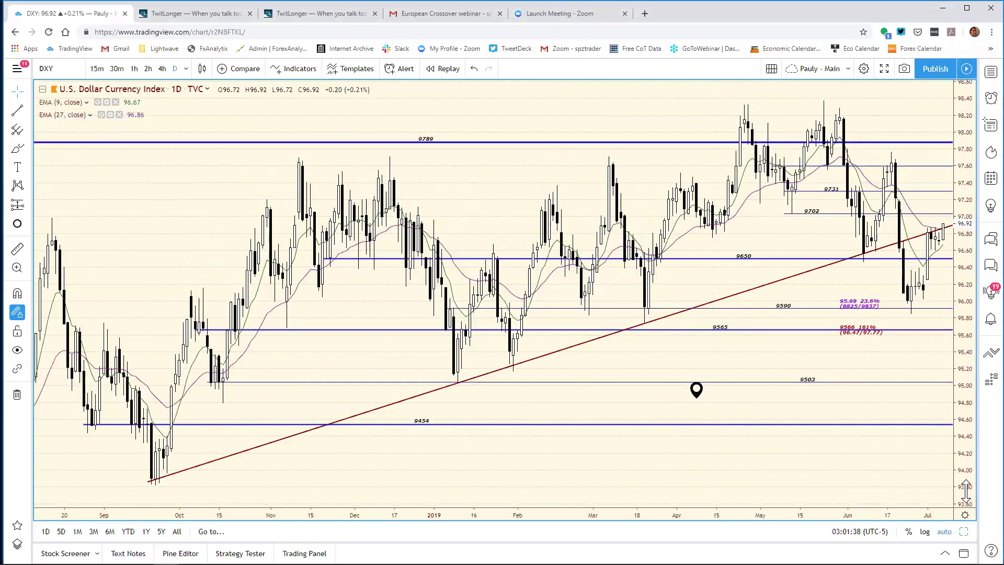
key("alt+Return")
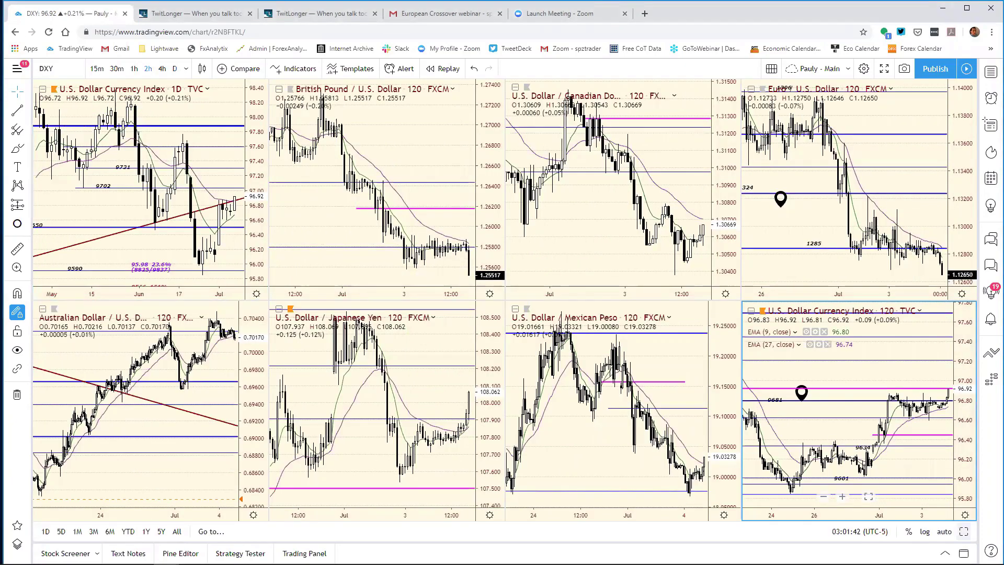
Review the DXY 120-minute chart full-size against the Excel bias chart, then restore the grid.
key("alt+Return")
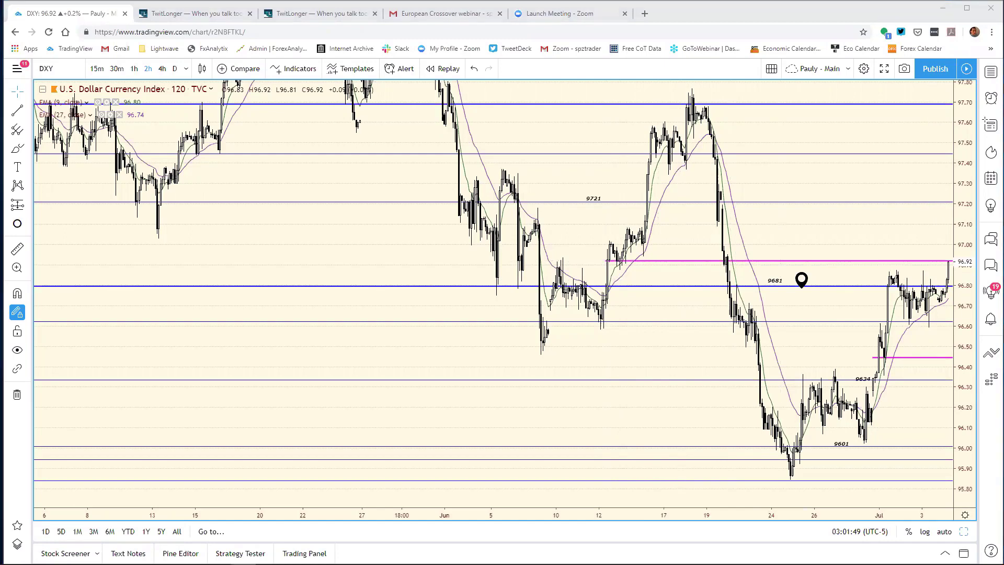
key("alt+Tab")
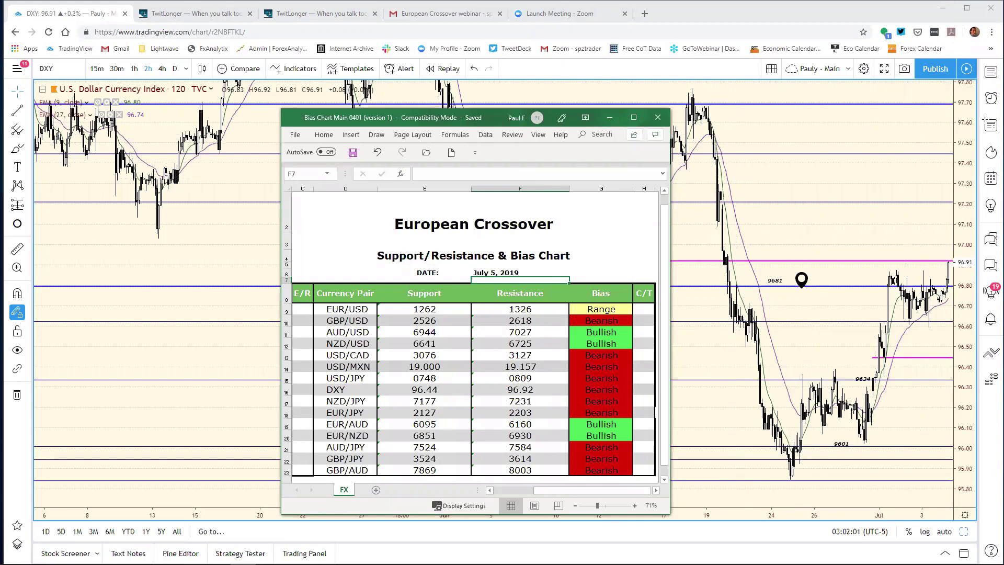
key("alt+Tab")
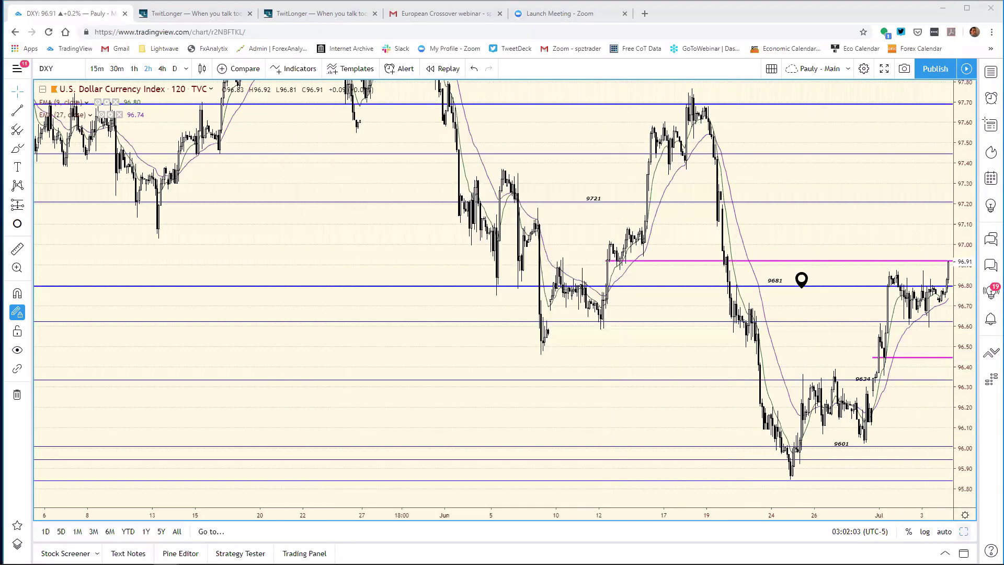
key("alt+Return")
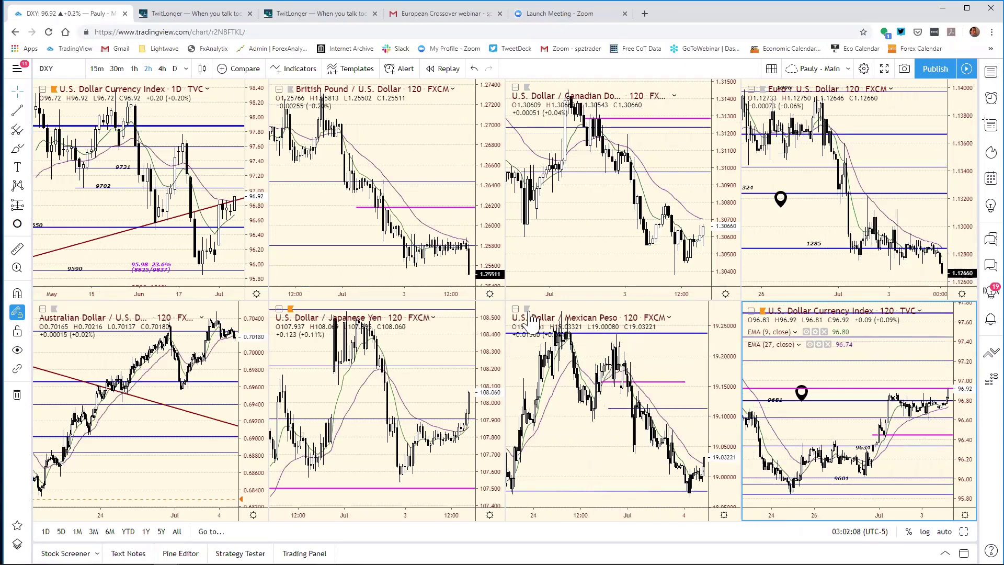
Maximise the top-left DXY daily chart and bring the Economic Monitor calendar over it.
left_click(261, 191)
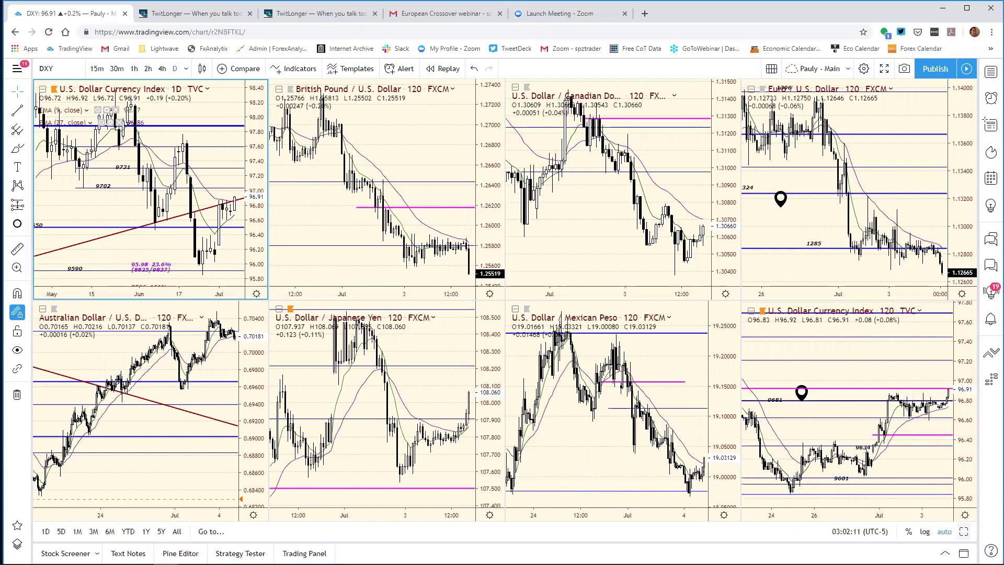
key("alt+Return")
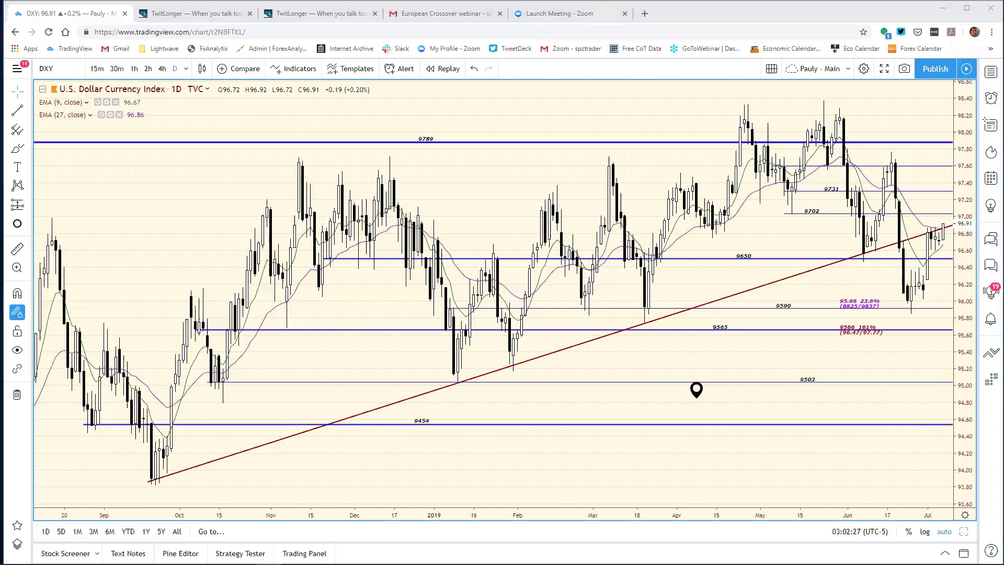
left_click_drag(1003, 89, 611, 90)
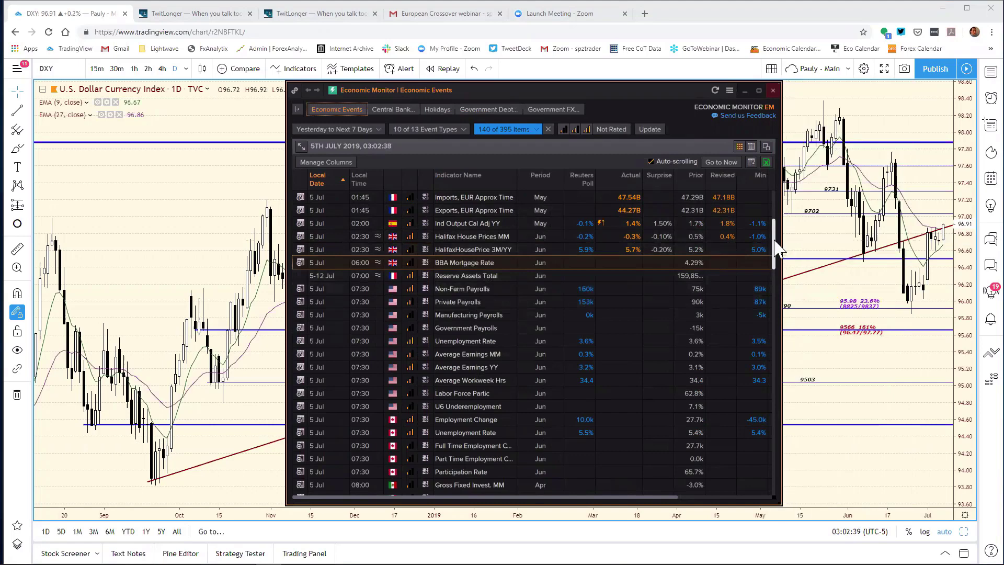
Scroll the Economic Monitor events to the US payroll releases, then move the window off-screen.
left_click_drag(777, 249, 777, 253)
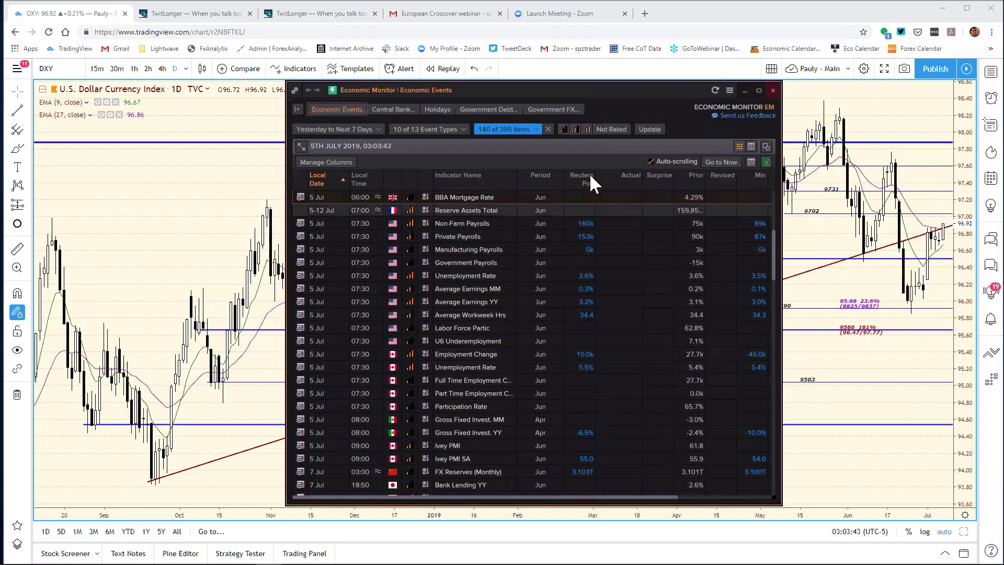
left_click_drag(491, 92, 1003, 83)
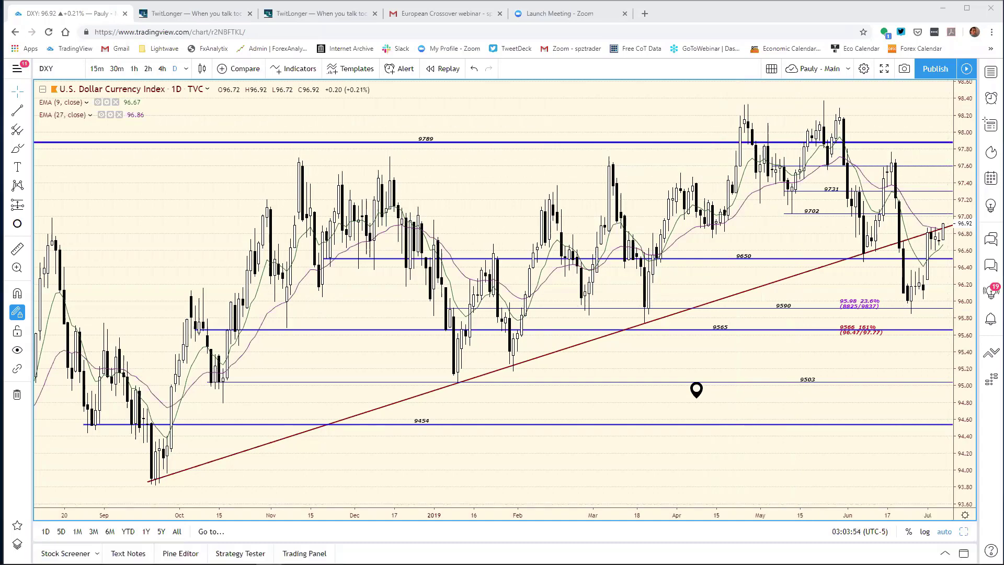
Restore the grid and load EURUSD into the top-left chart.
key("alt+Return")
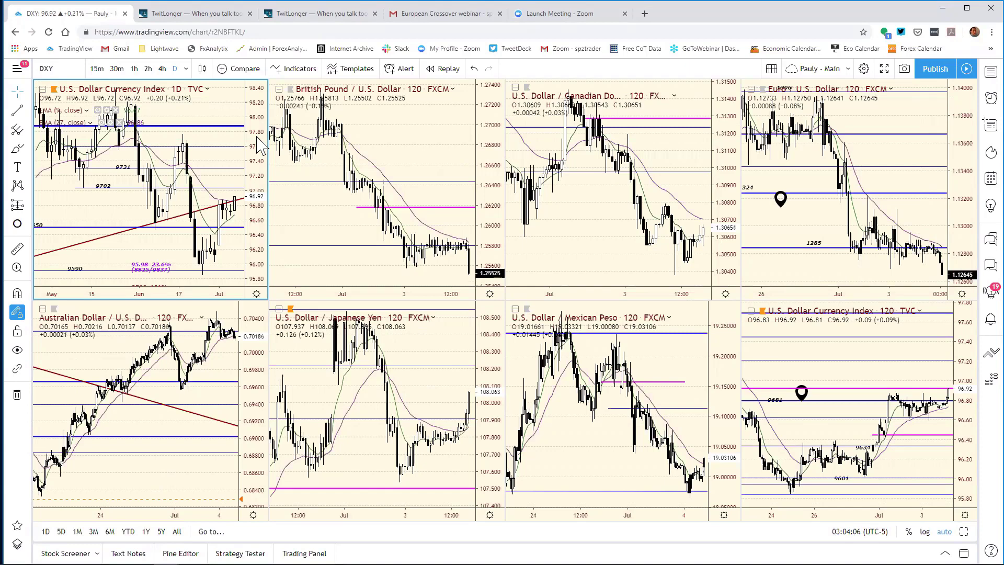
type("EURU")
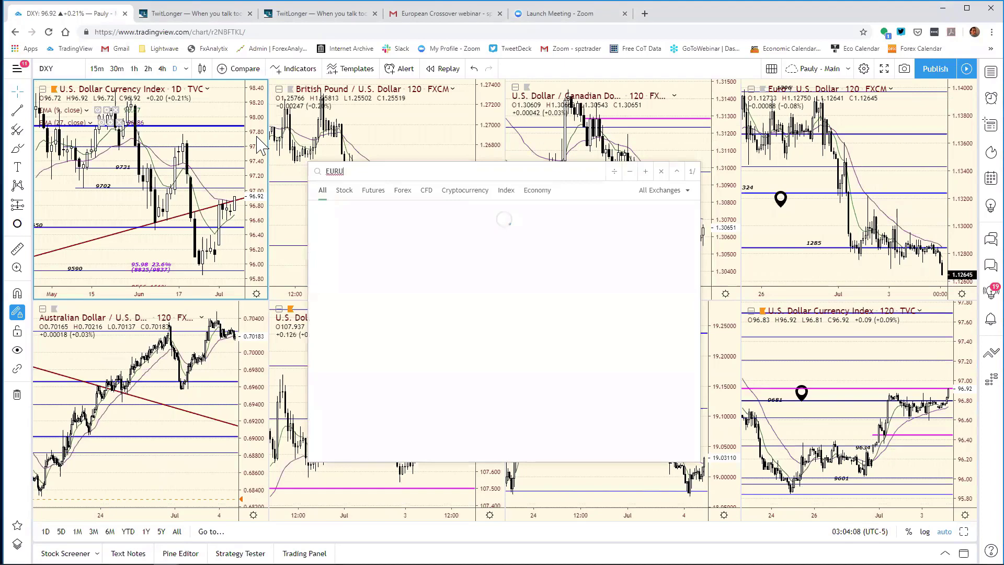
key("Return")
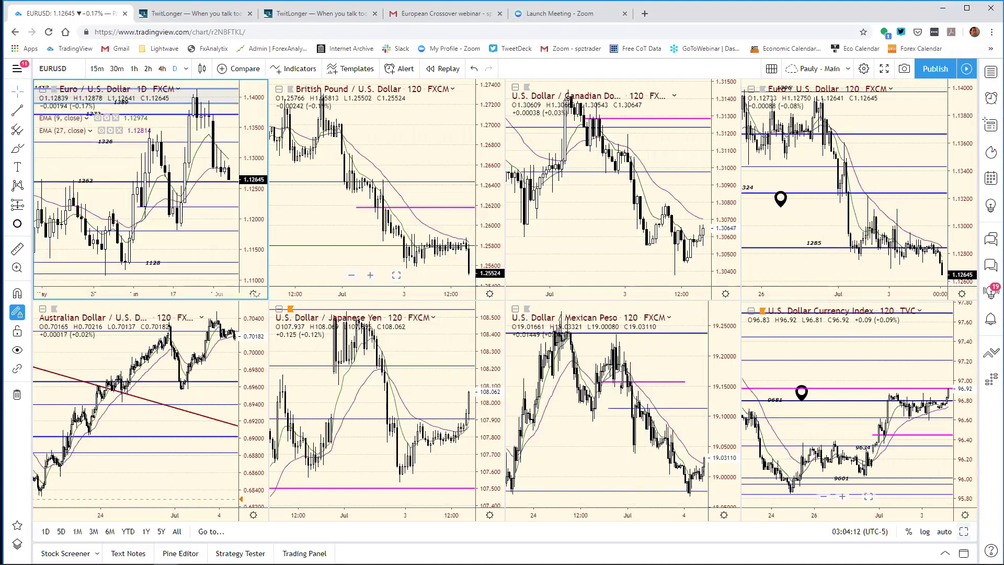
View the EURUSD daily chart full-size with its zoom reset, then return to the grid.
left_click(963, 531)
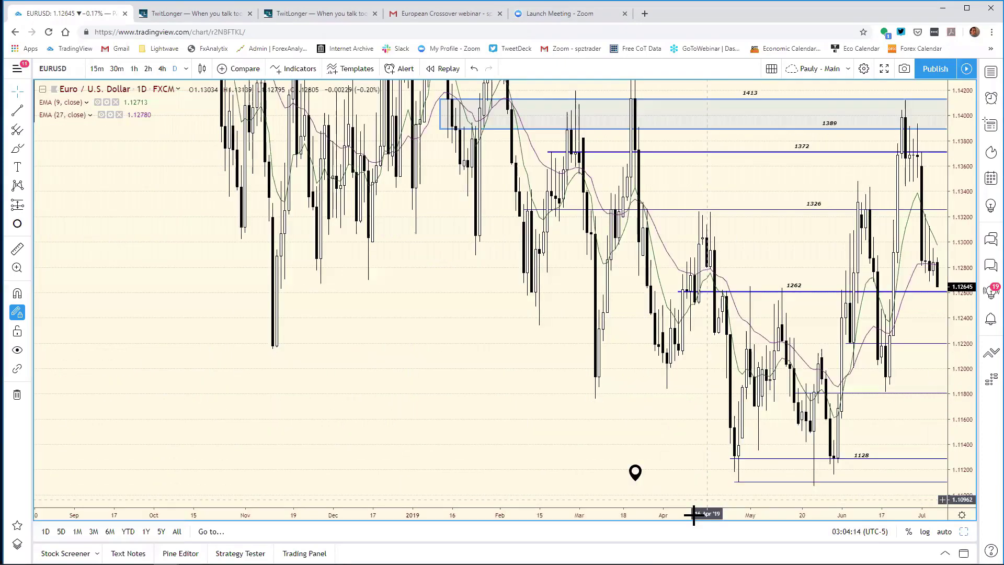
left_click(563, 496)
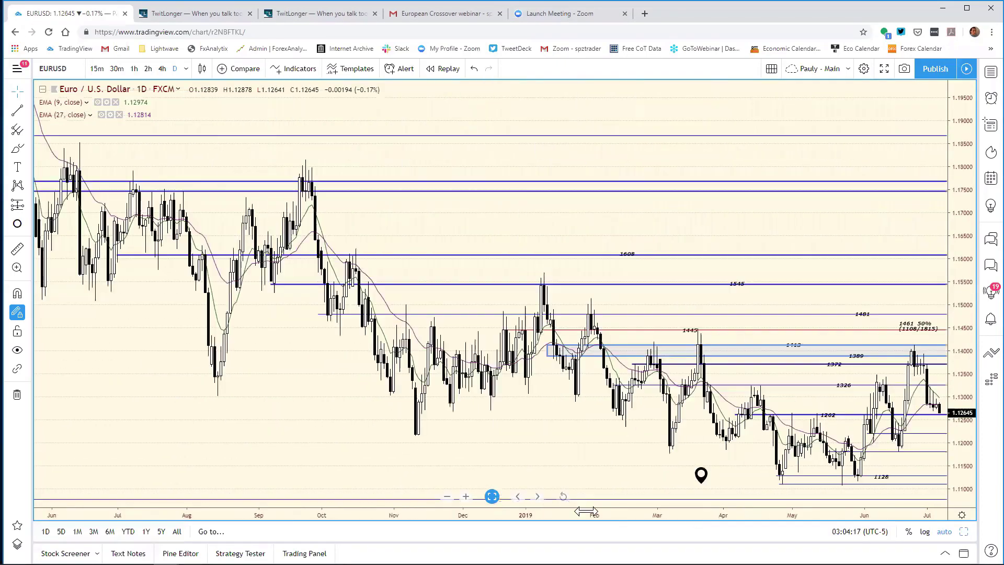
scroll(382, 474, "up", 2)
scroll(381, 474, "up", 5)
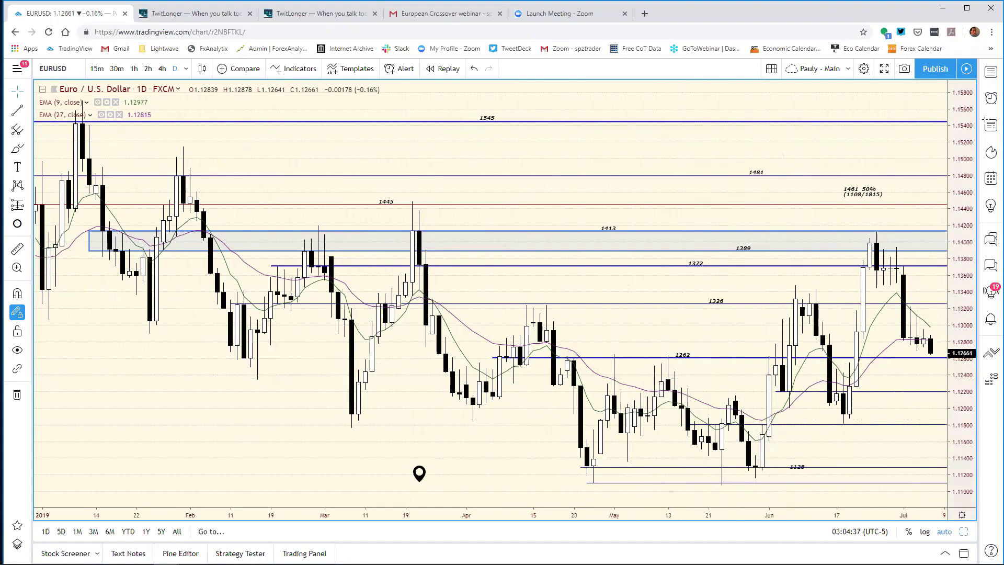
key("alt+Return")
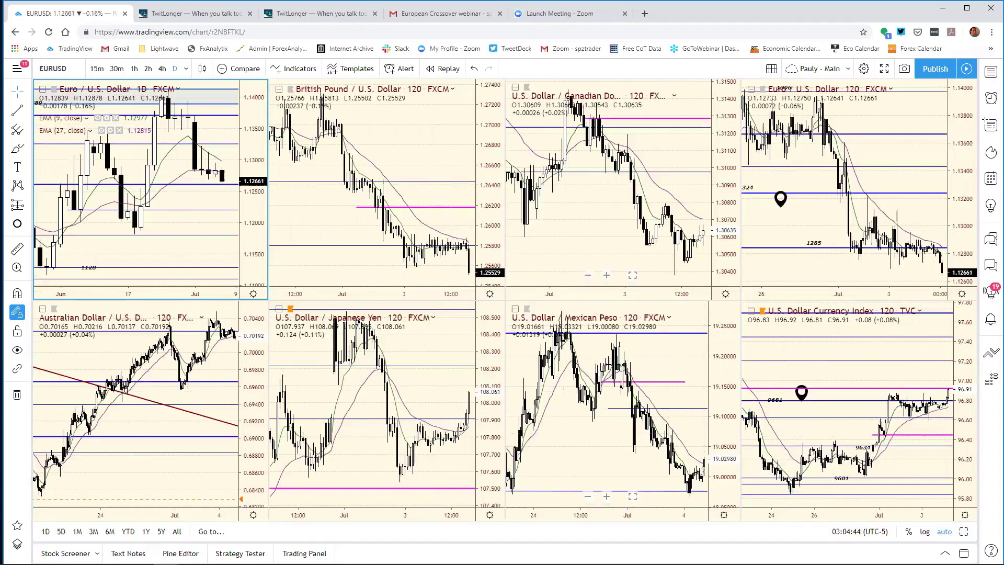
Check the Bias Chart workbook in Excel, then return to TradingView on the USD/CAD chart.
left_click(243, 554)
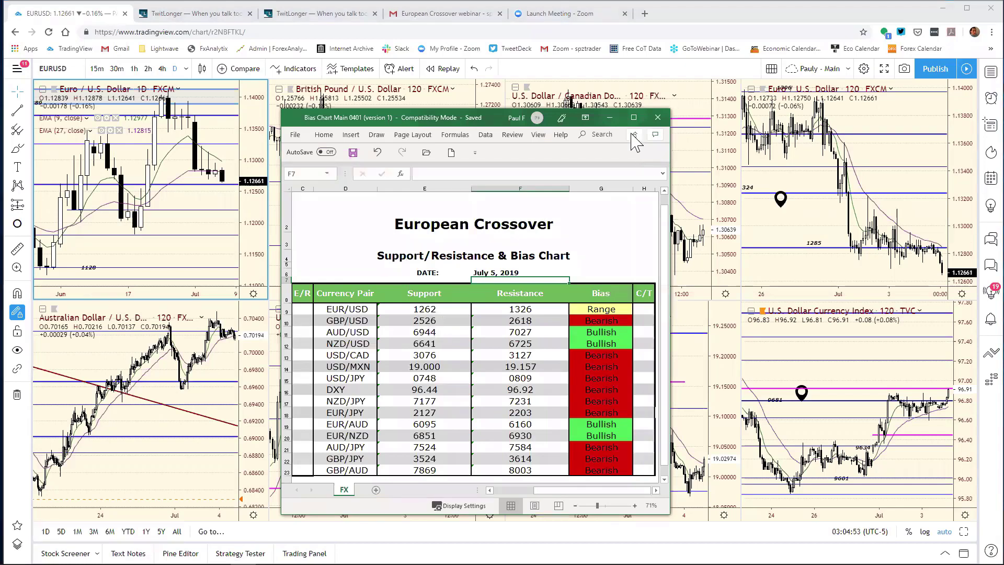
left_click(683, 156)
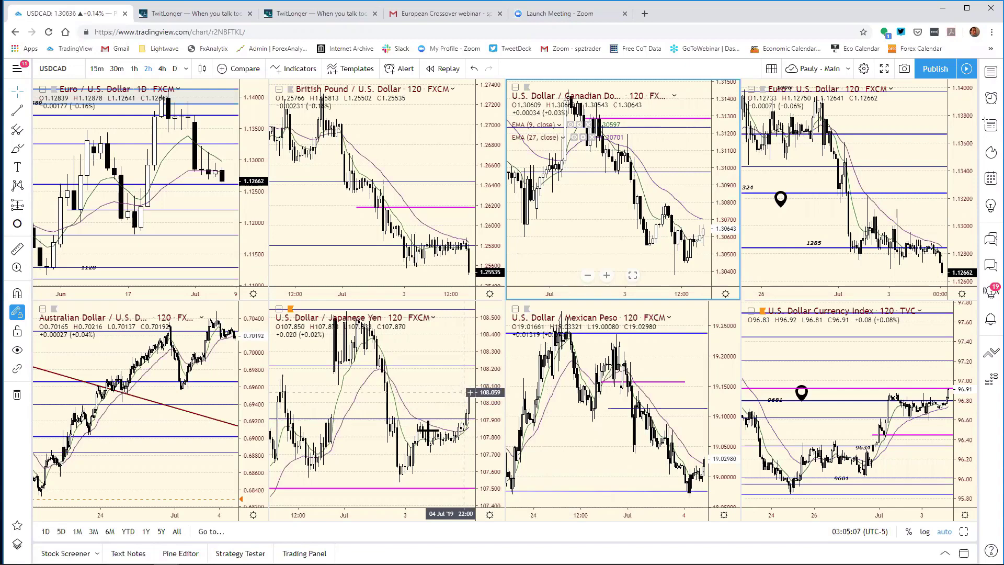
Reset the USD/JPY chart's time zoom, then open the Reuters Morning Bid Europe post on TwitLonger.
left_click(353, 514)
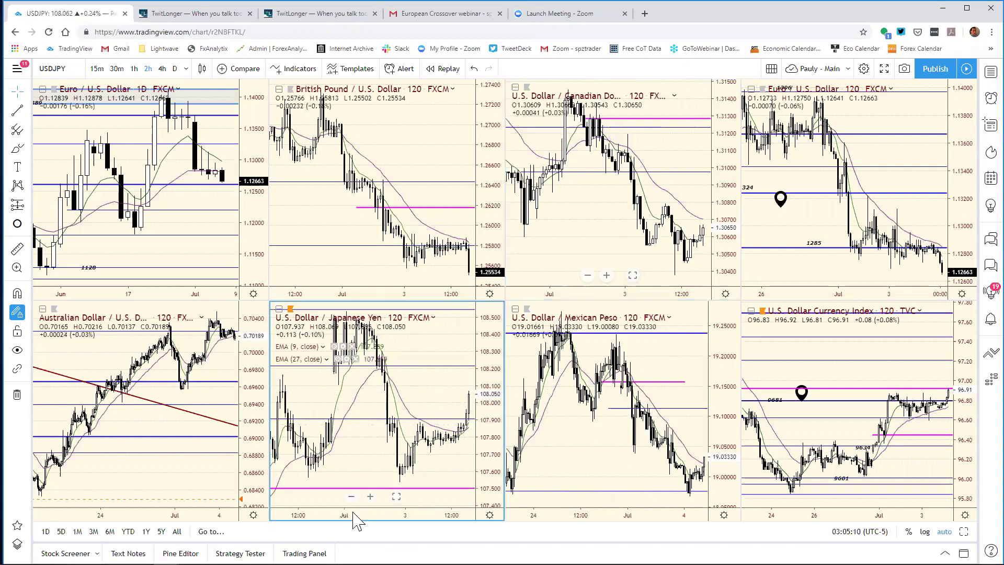
scroll(391, 515, "down", 3)
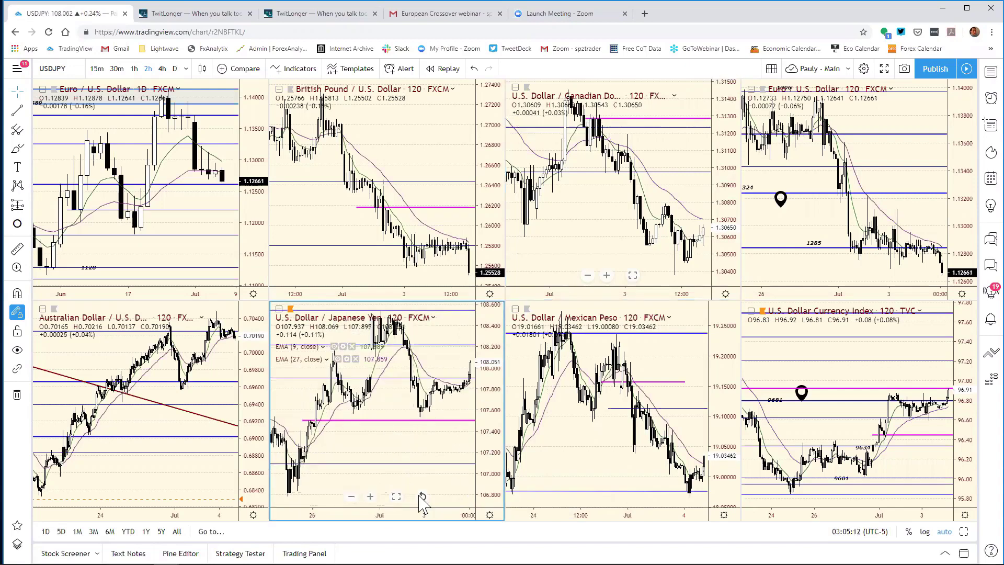
left_click(422, 498)
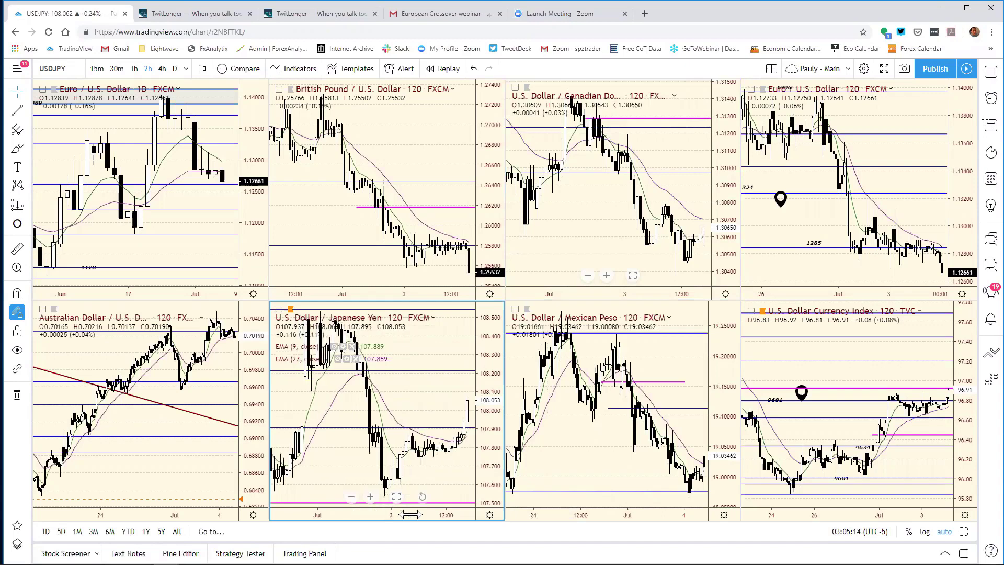
scroll(410, 514, "down", 5)
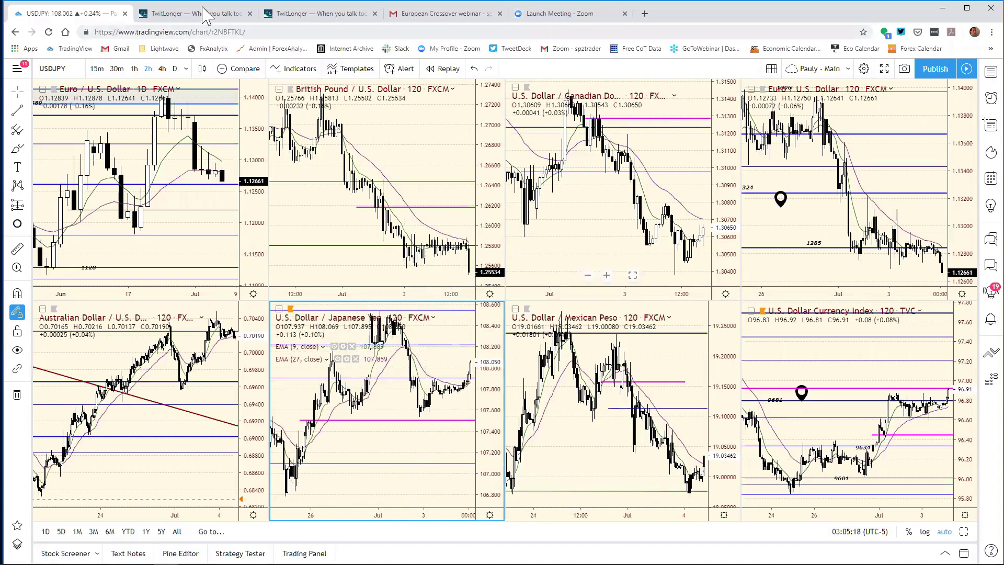
left_click(201, 15)
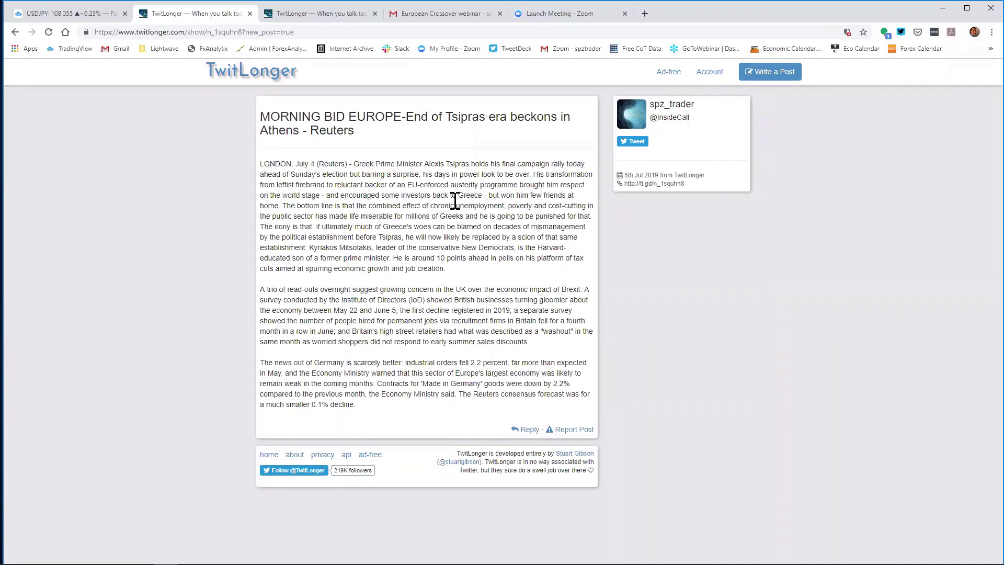
left_click(323, 16)
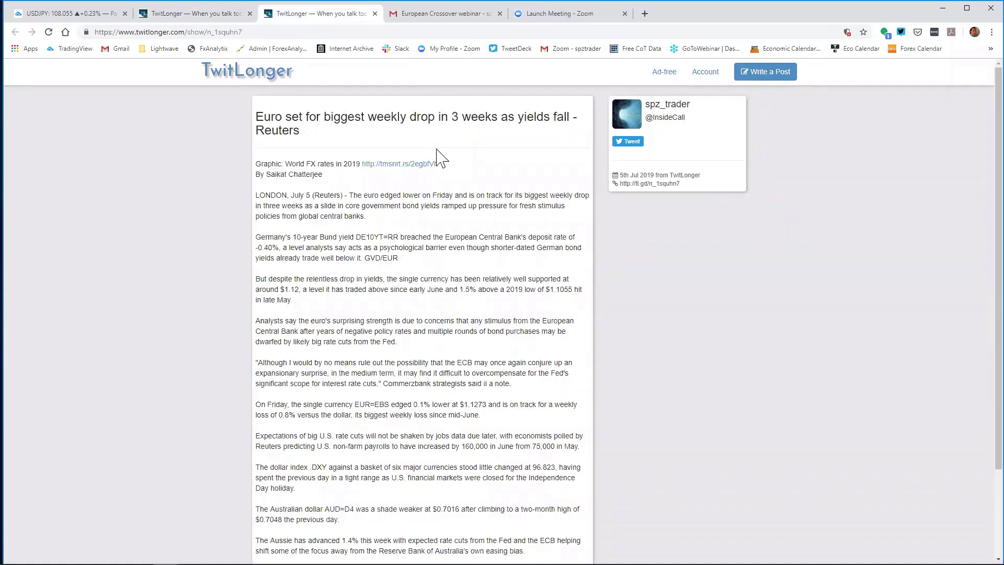
scroll(445, 166, "down", 2)
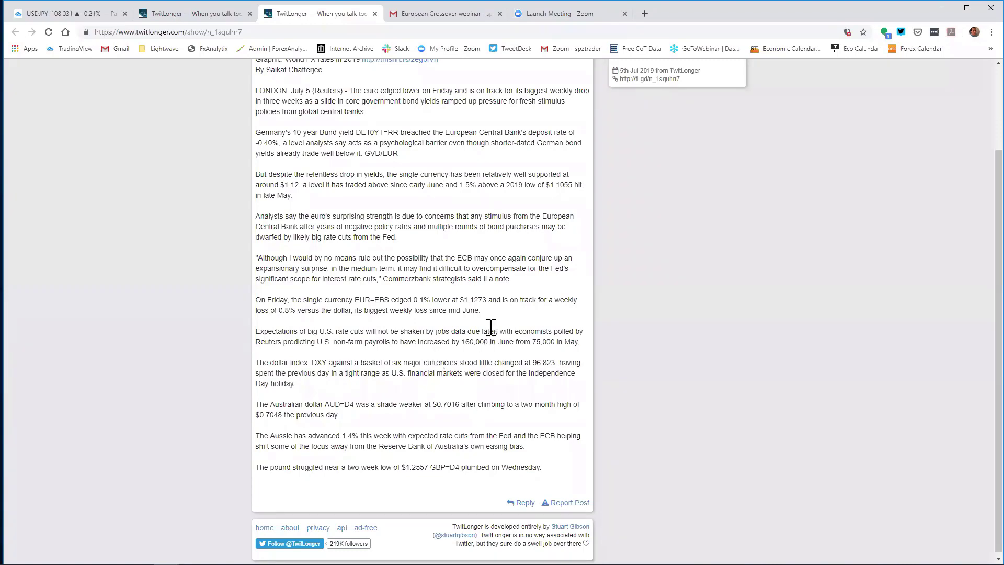
scroll(489, 329, "up", 2)
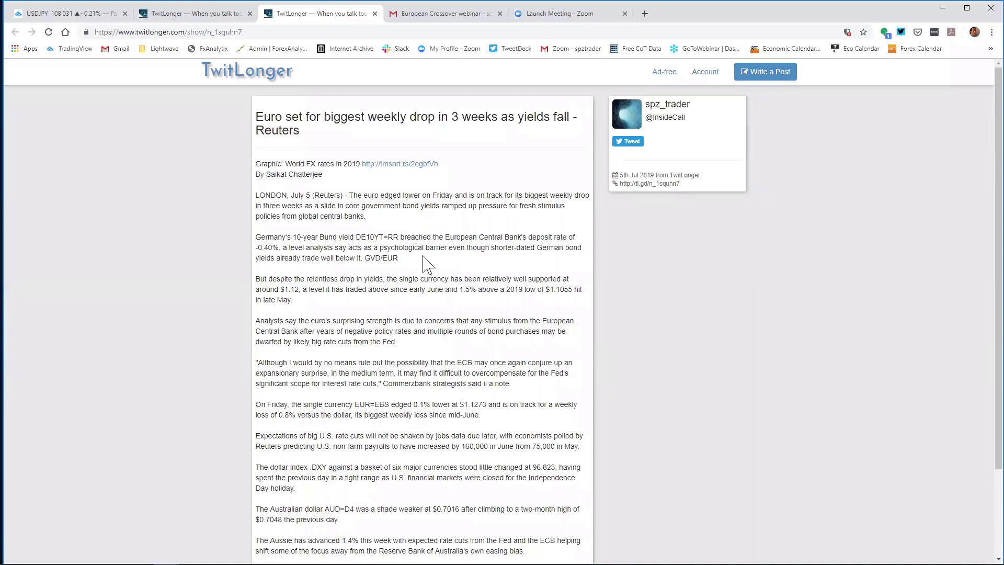
Switch to the other TwitLonger post and select the 'A trio of read-outs…' Brexit paragraph.
left_click(185, 15)
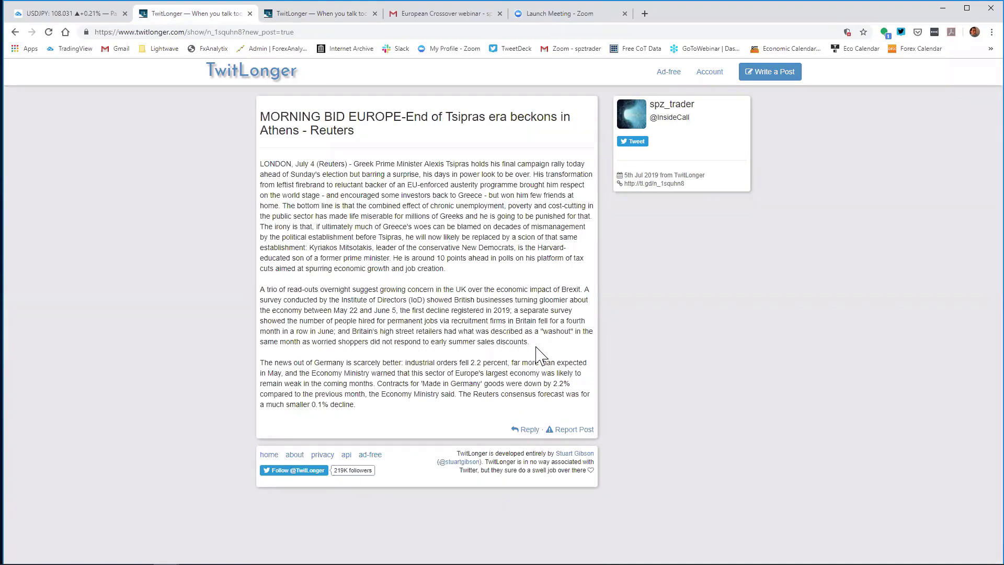
left_click_drag(540, 345, 260, 288)
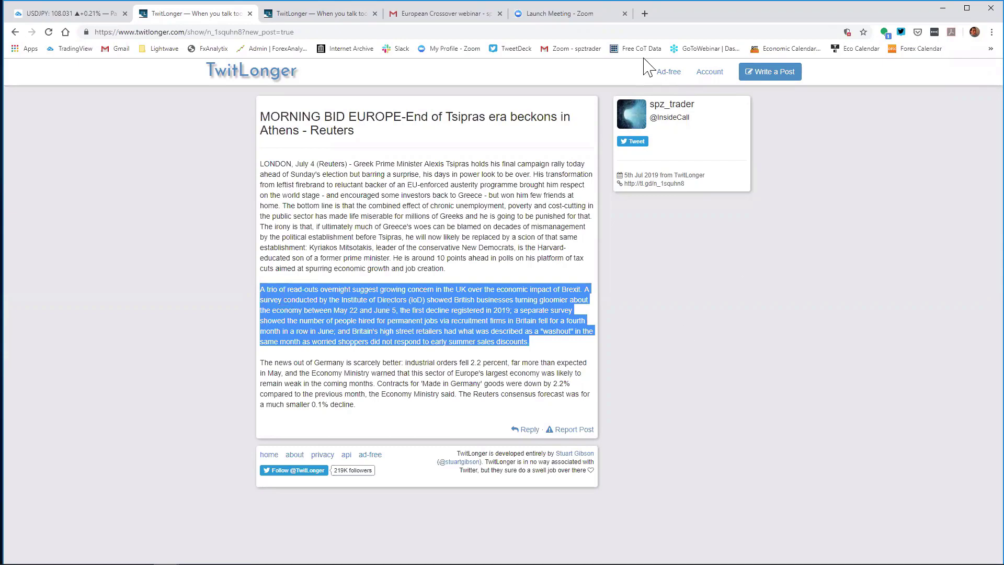
In a new tab, sign in to ForexAnalytix and open the chatroom from the dashboard.
left_click(645, 14)
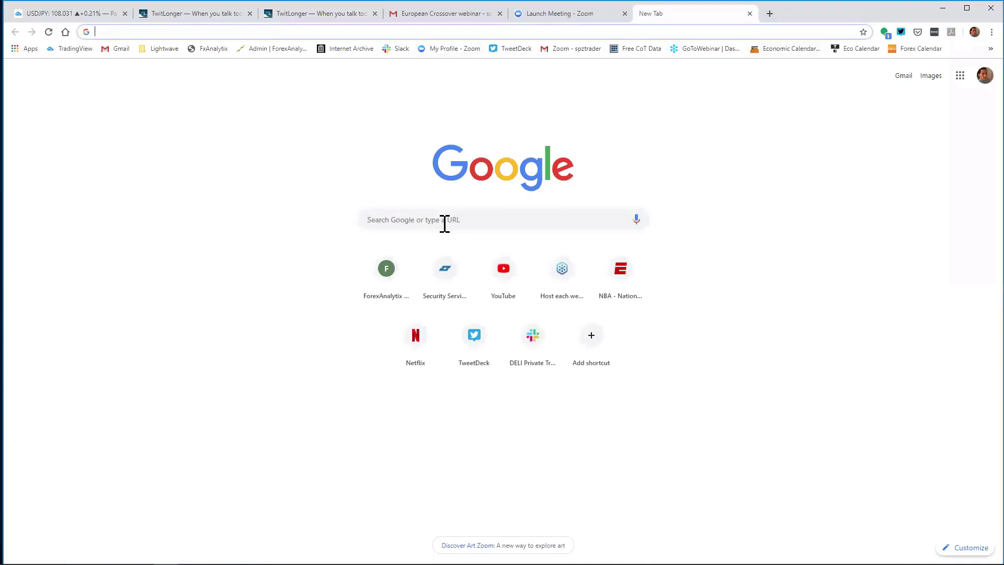
left_click(392, 269)
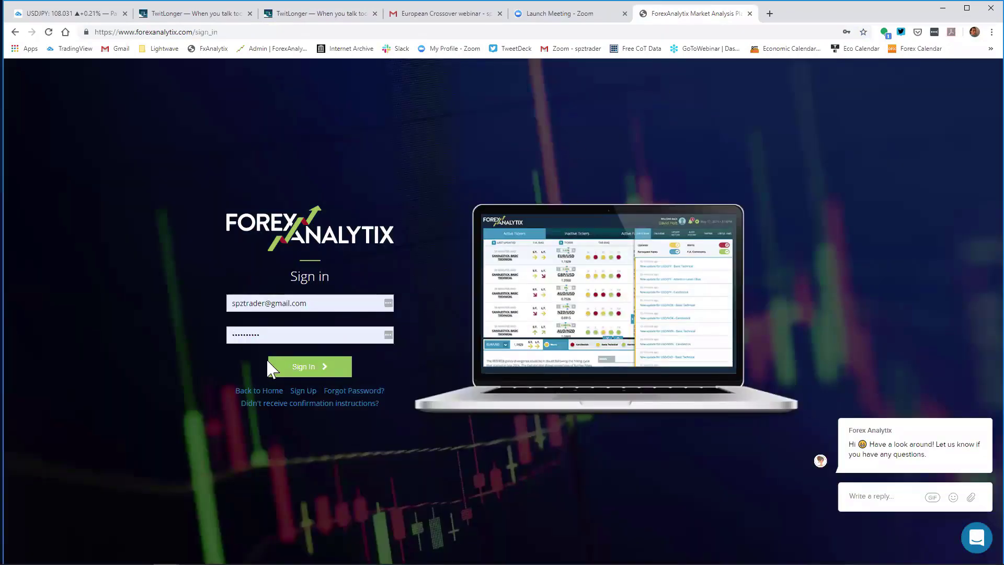
left_click(274, 365)
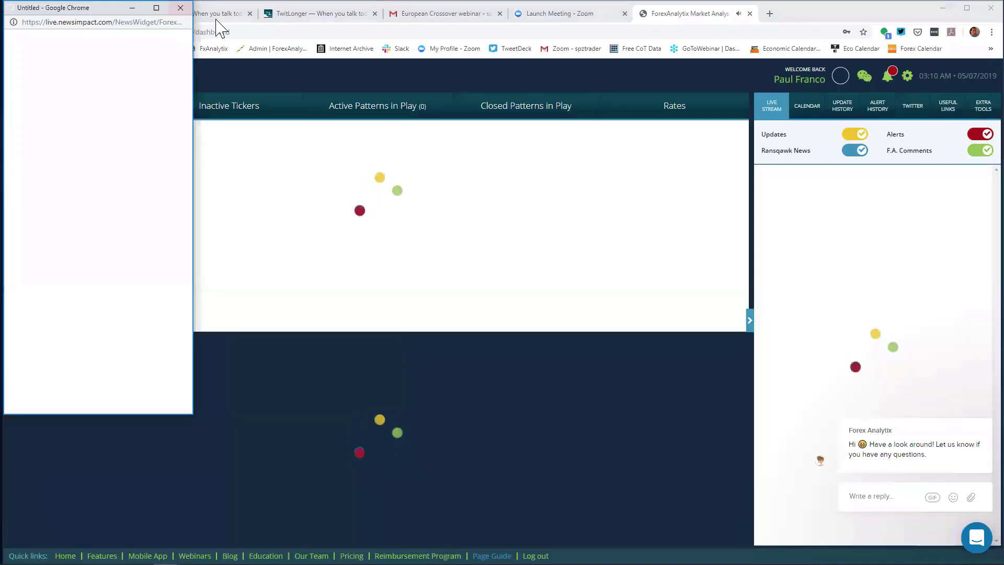
left_click(220, 26)
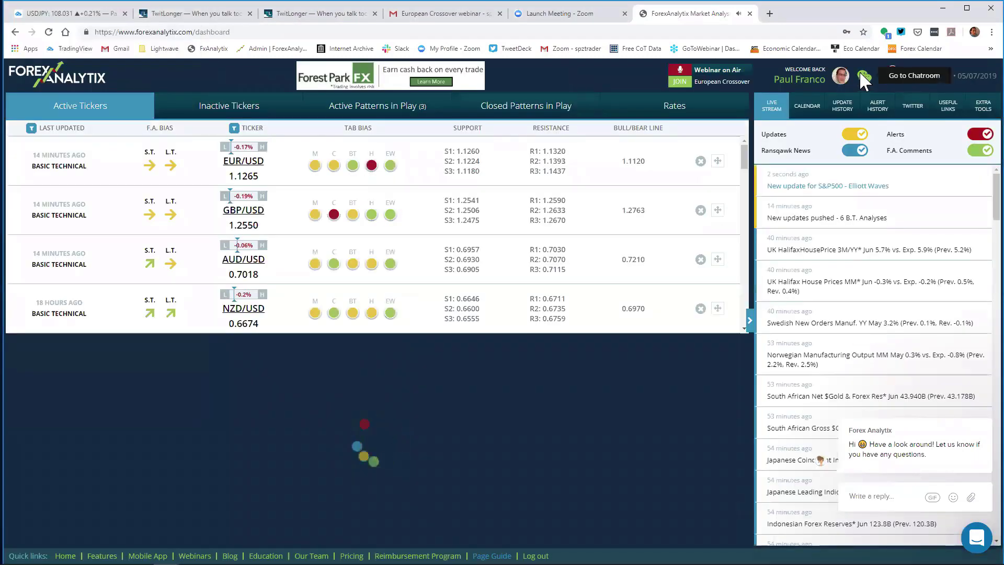
left_click(864, 78)
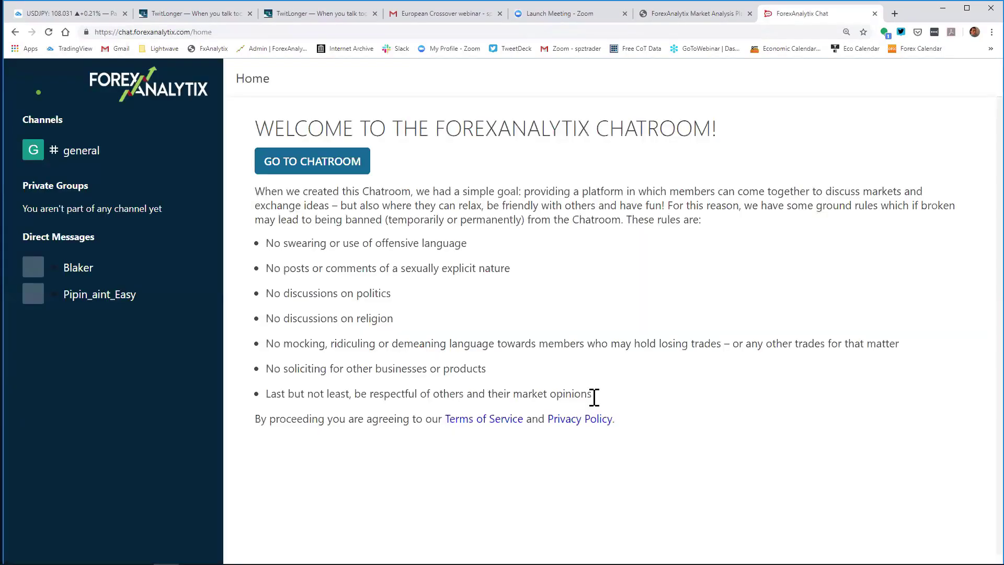
Post the copied Brexit paragraph in #general with an admin cc'd, then return to TradingView.
left_click(347, 163)
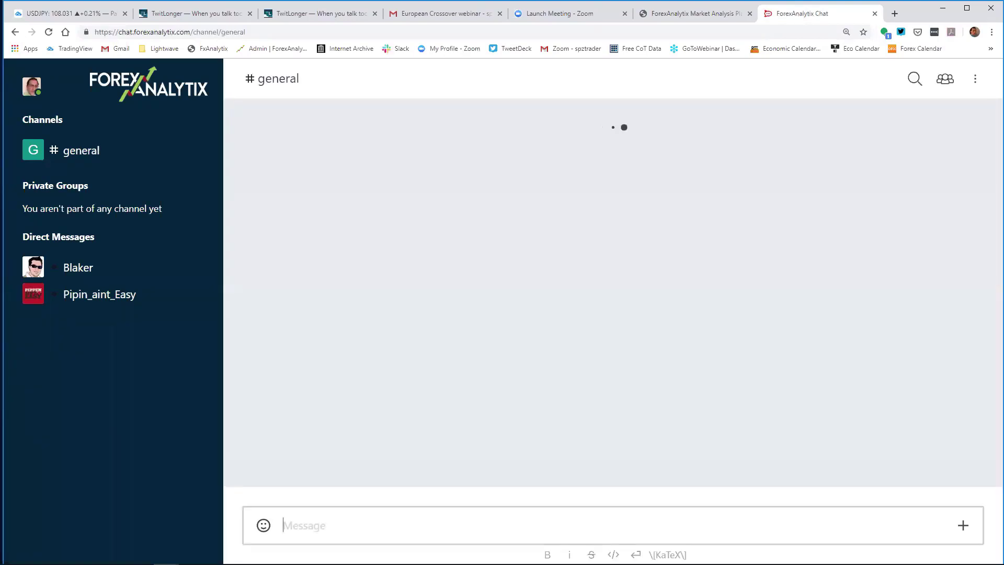
key("ctrl+v")
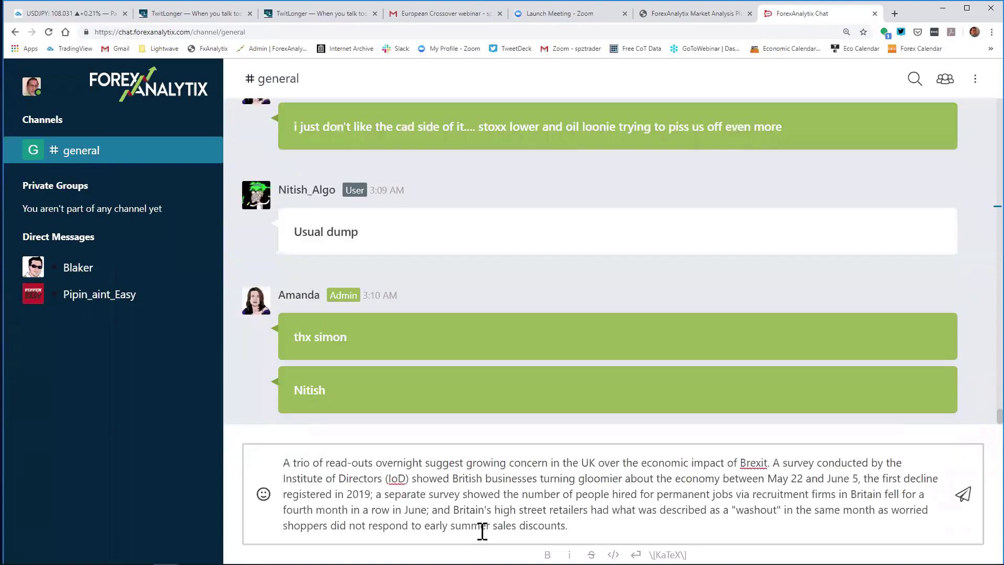
type("amanda")
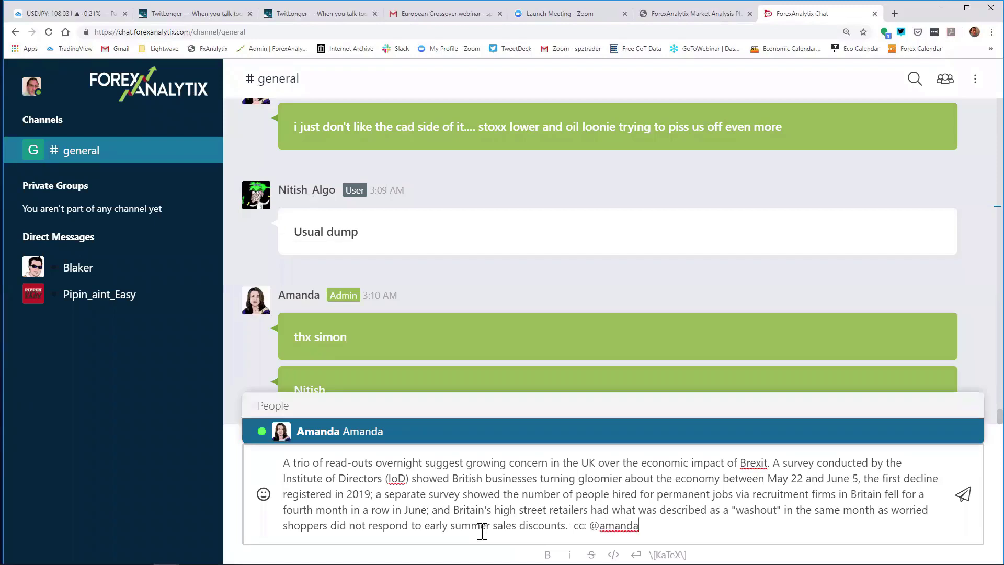
key("Return")
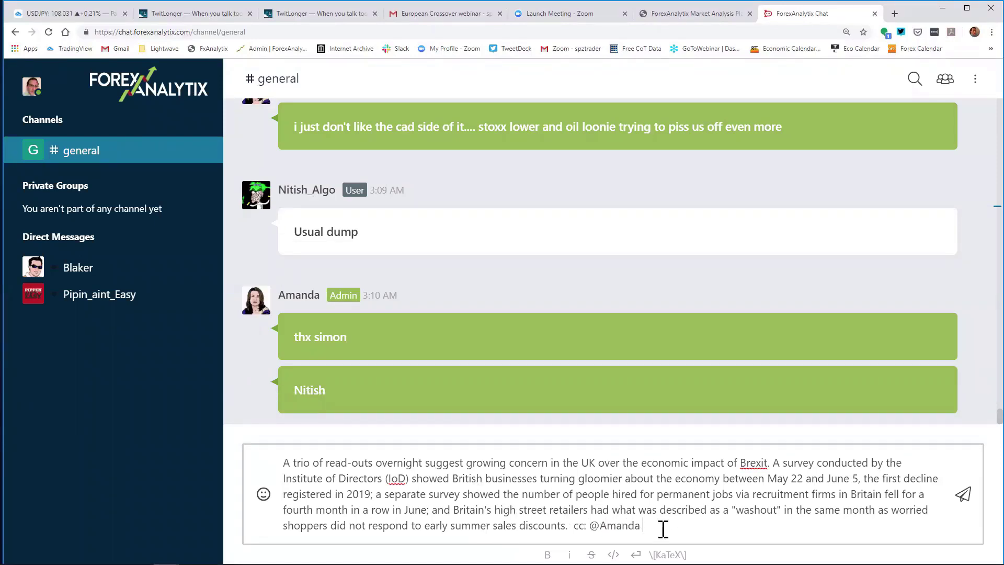
key("Return")
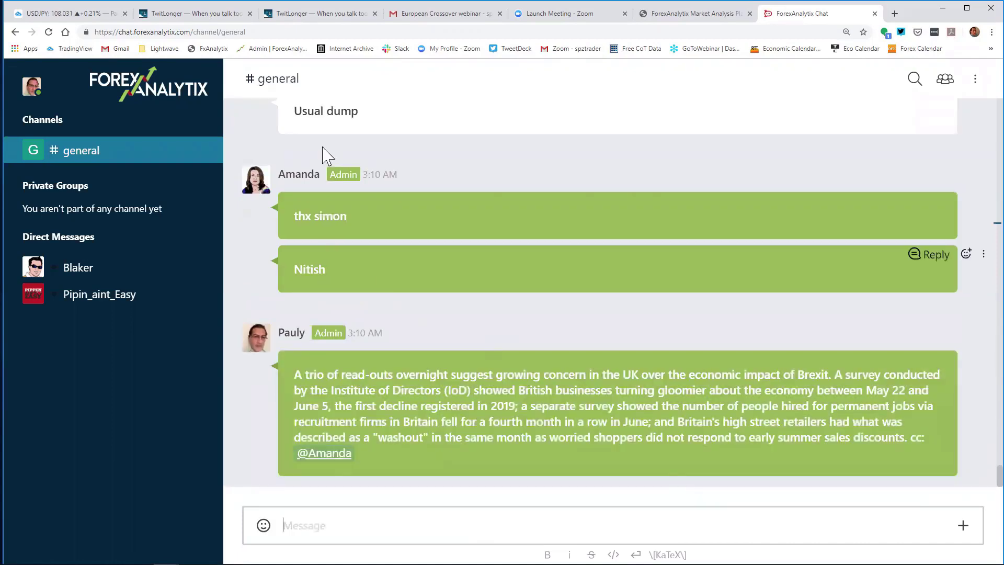
left_click(32, 14)
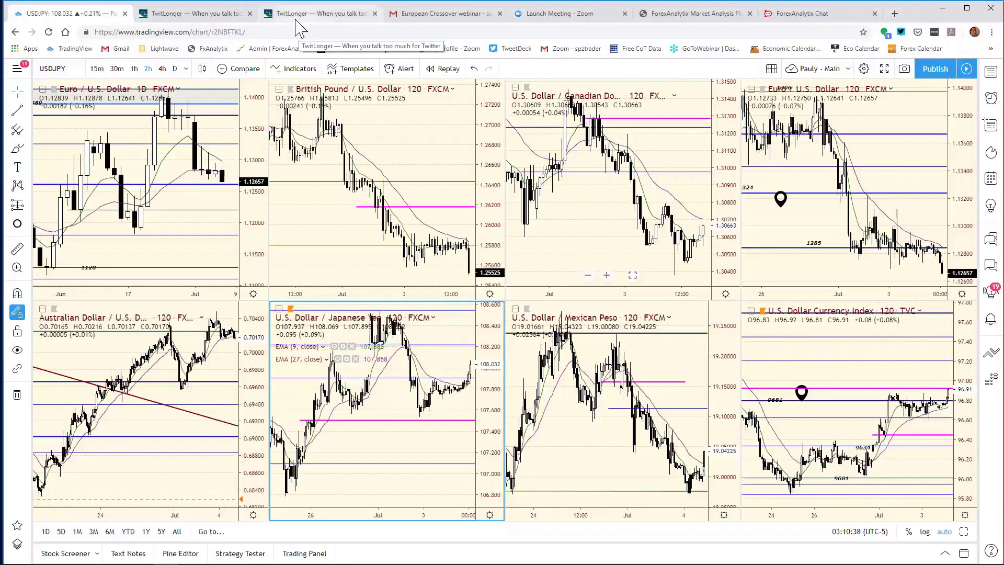
left_click(297, 16)
left_click(68, 14)
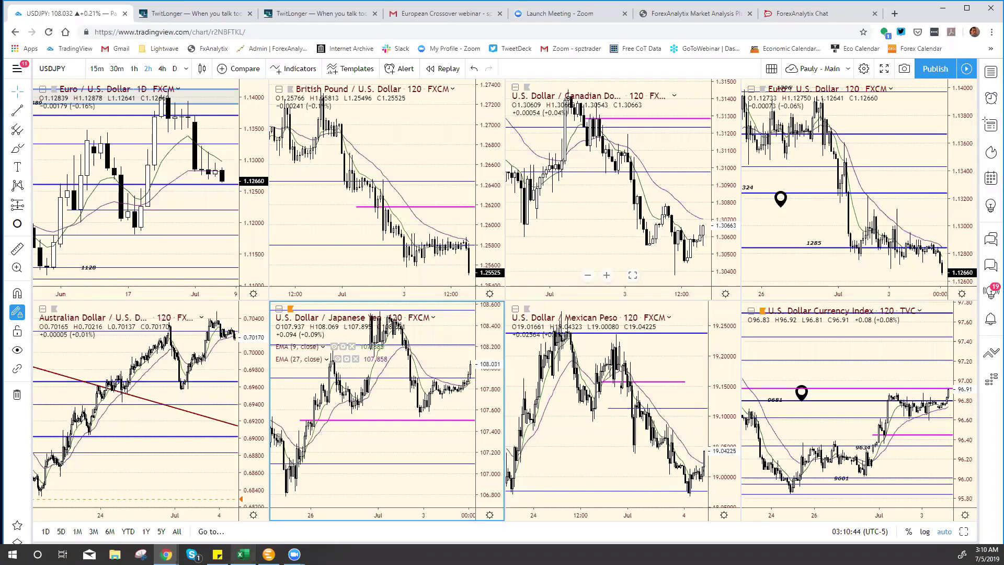
left_click(243, 554)
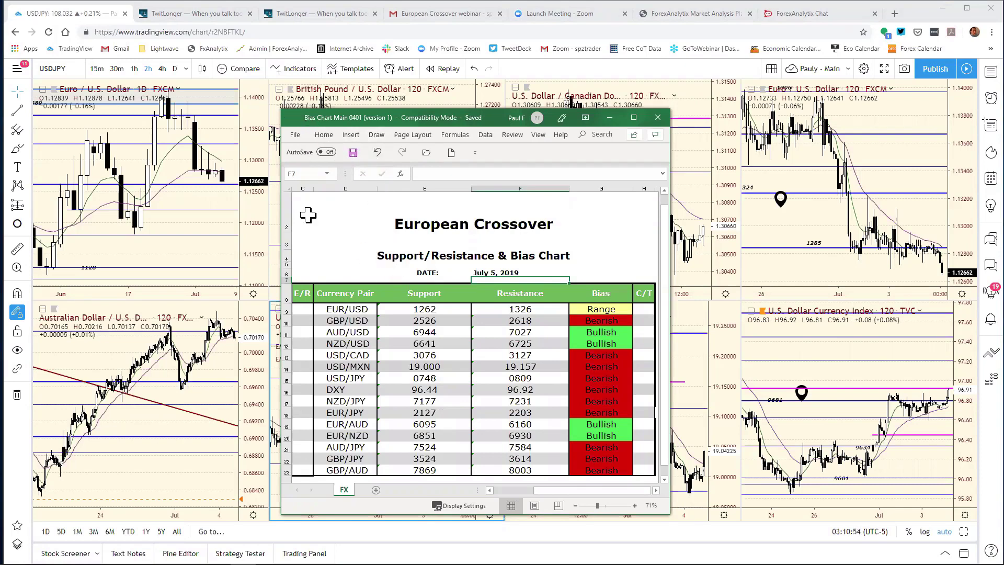
left_click(253, 150)
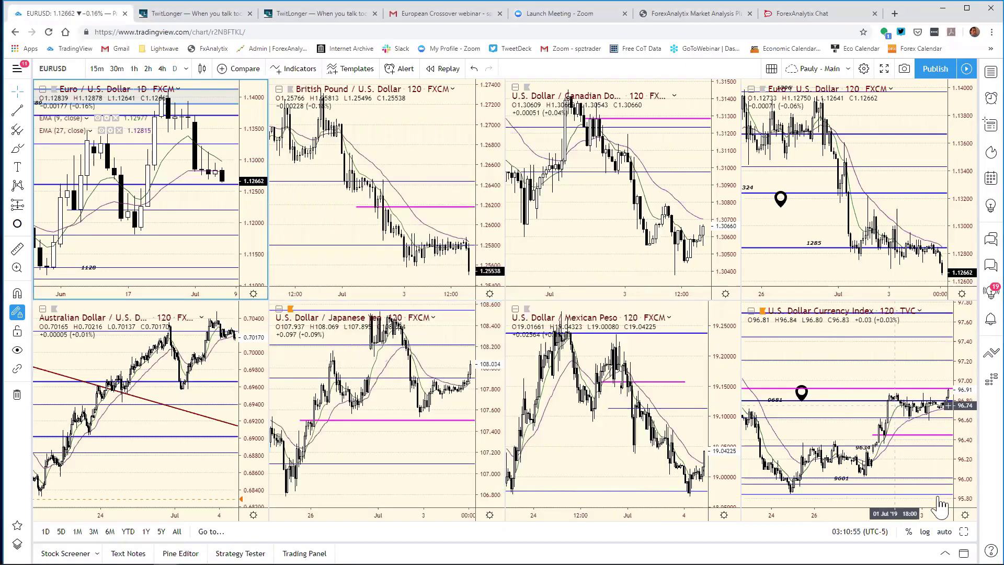
key("alt+Return")
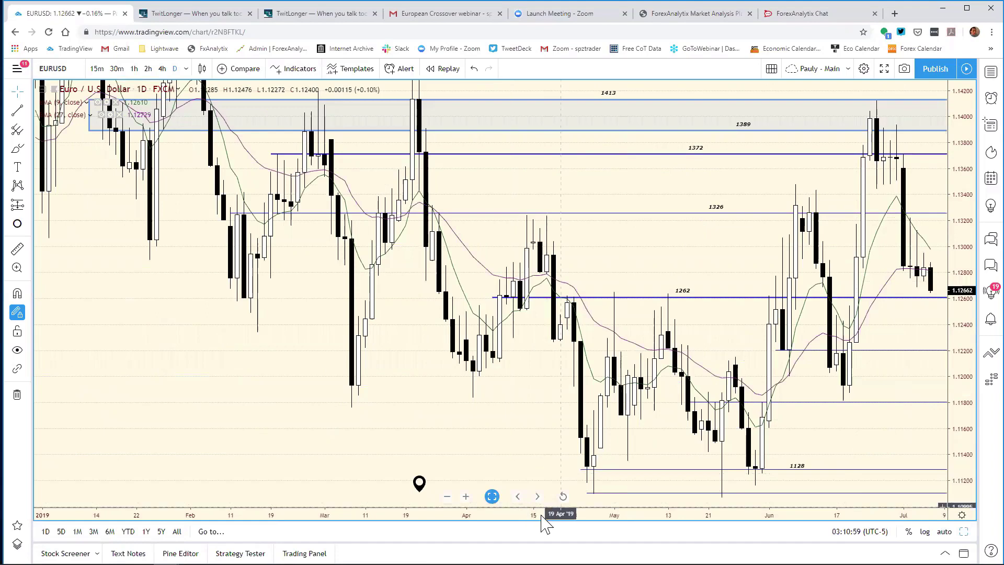
left_click(563, 496)
scroll(438, 502, "up", 2)
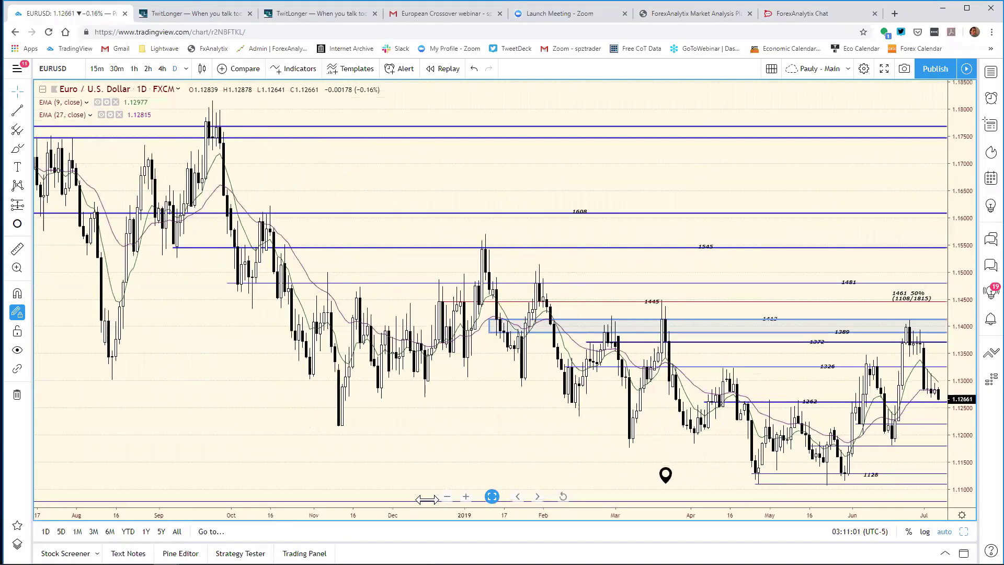
scroll(538, 510, "up", 2)
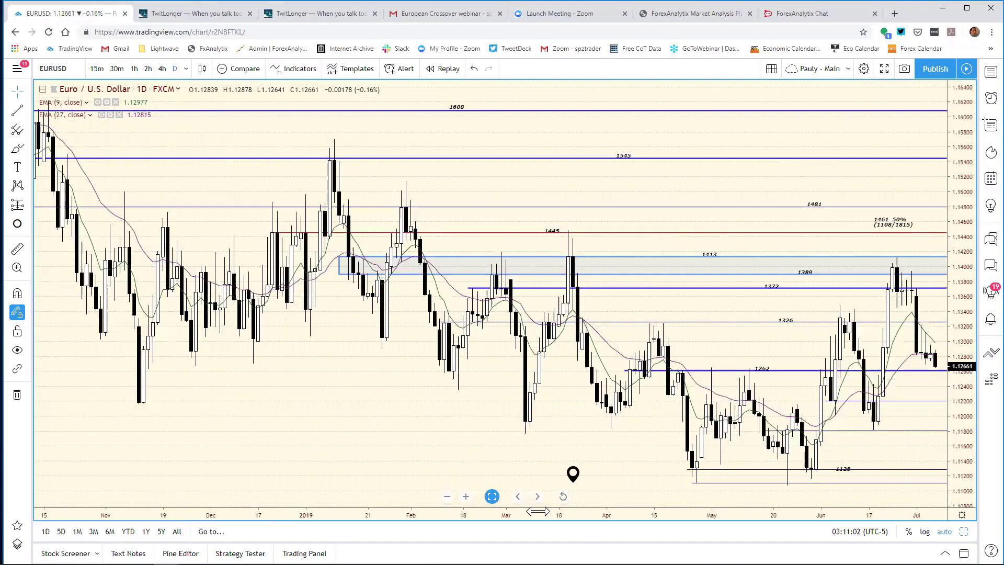
scroll(494, 497, "up", 2)
scroll(743, 440, "up", 1)
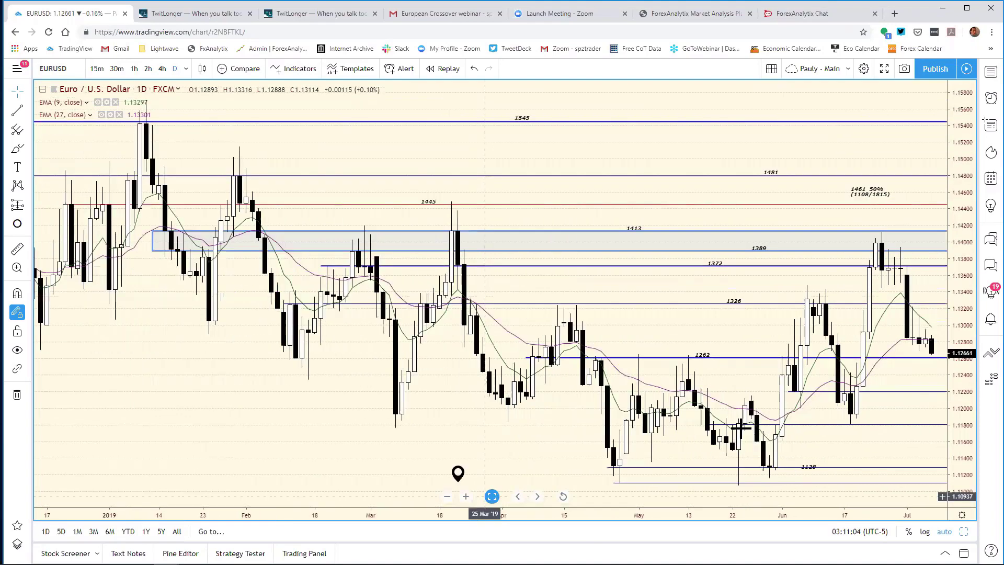
scroll(806, 383, "up", 1)
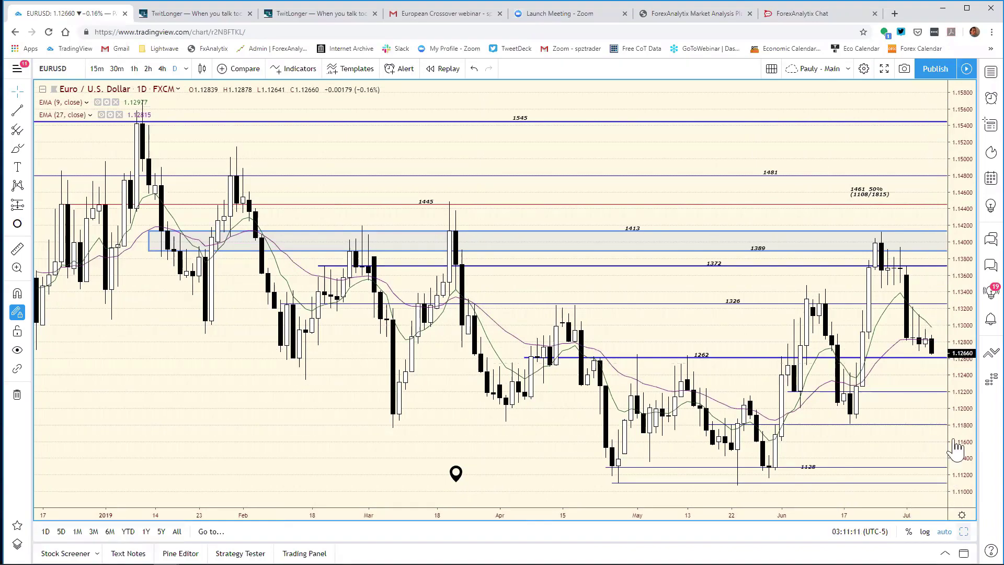
key("alt+Return")
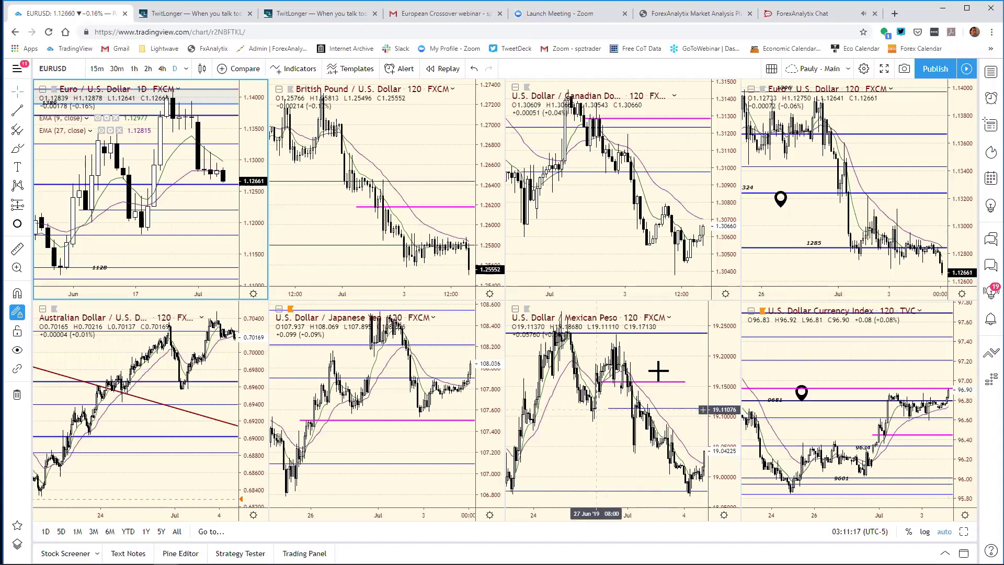
Maximize the top-right EURUSD 120 chart and widen its candles to show the June–July levels.
left_click(958, 227)
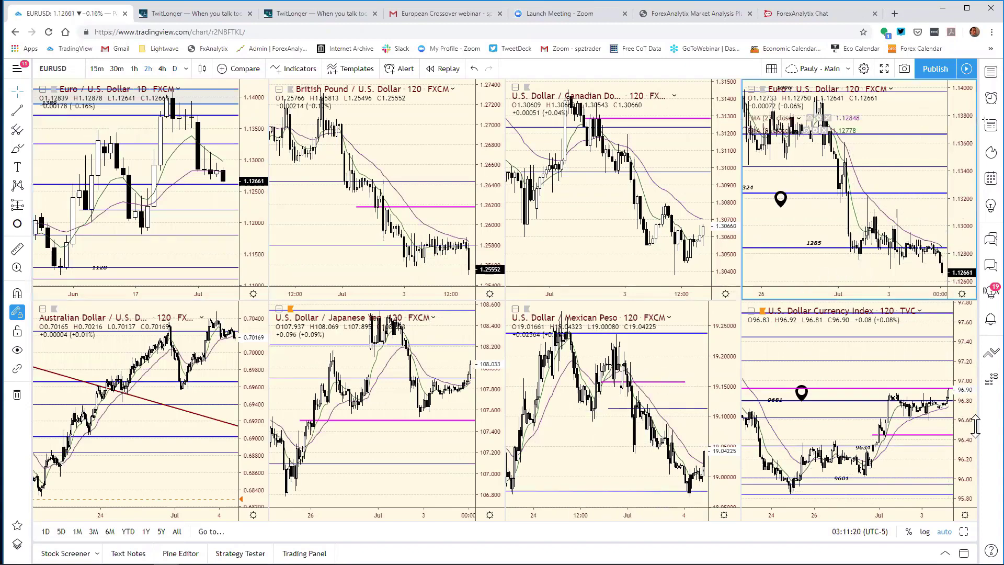
left_click(963, 531)
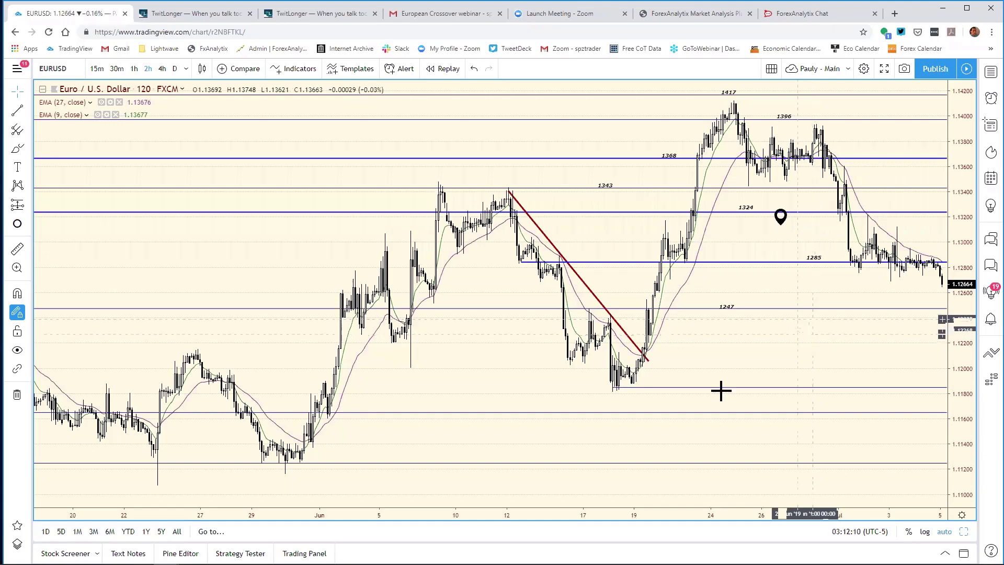
left_click_drag(628, 511, 697, 502)
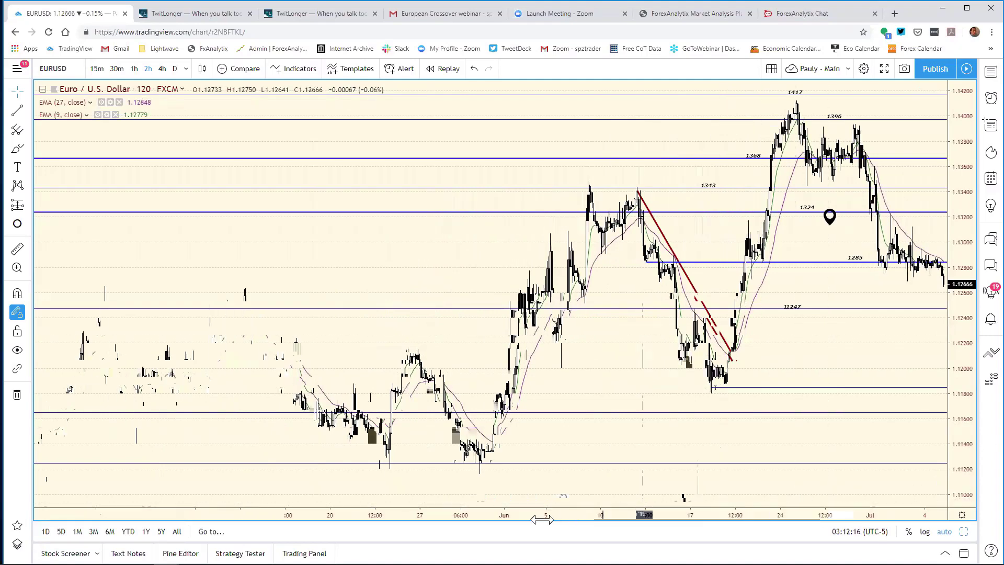
mouse_move(492, 496)
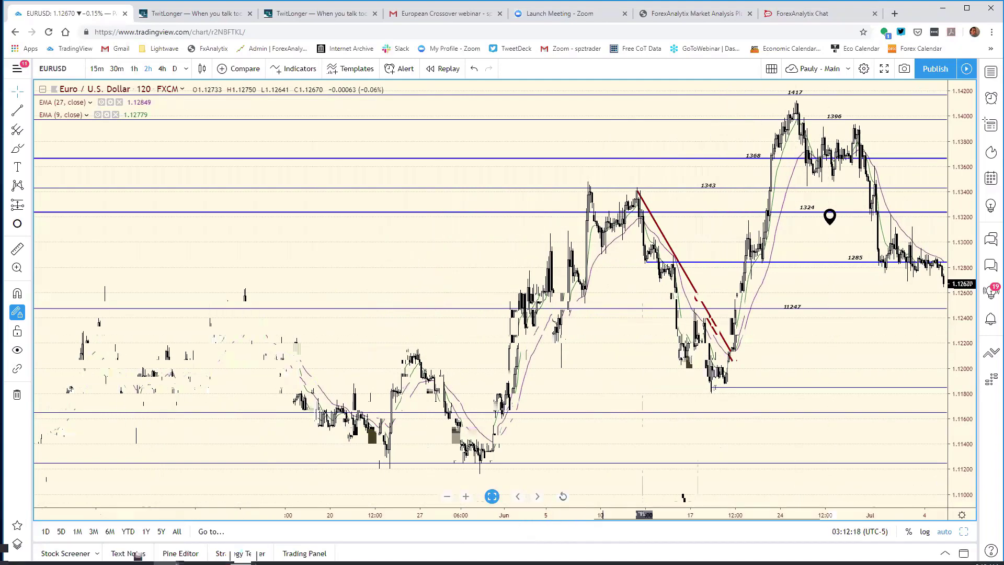
In Excel, change the EUR/USD support in E9 from 1262 to 1247 62*.
left_click(137, 555)
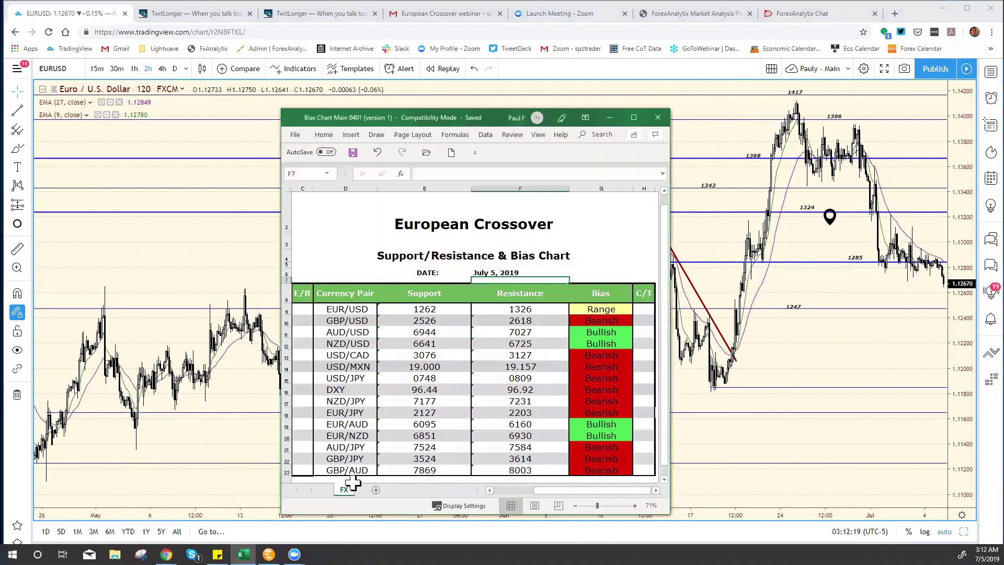
left_click(442, 313)
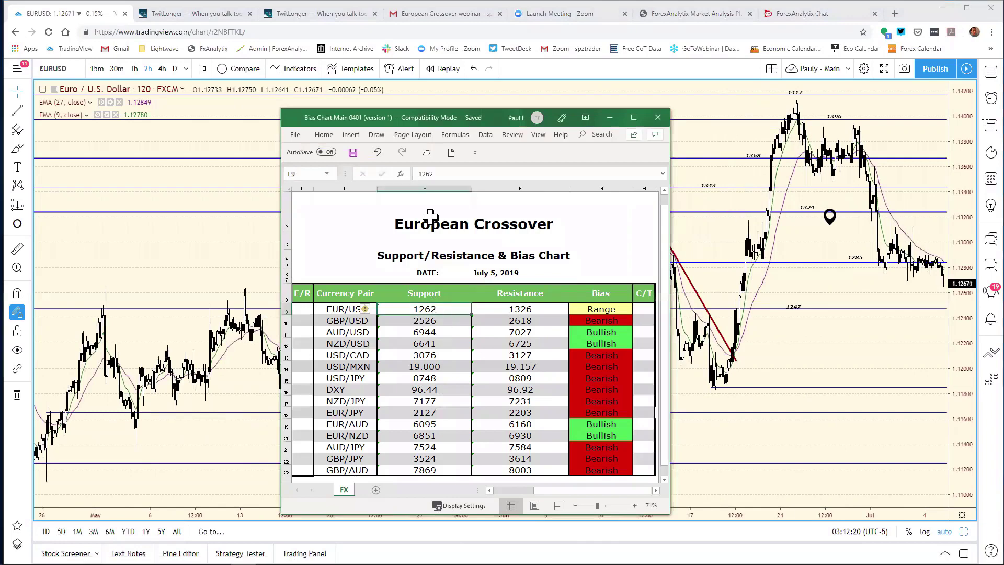
left_click(426, 175)
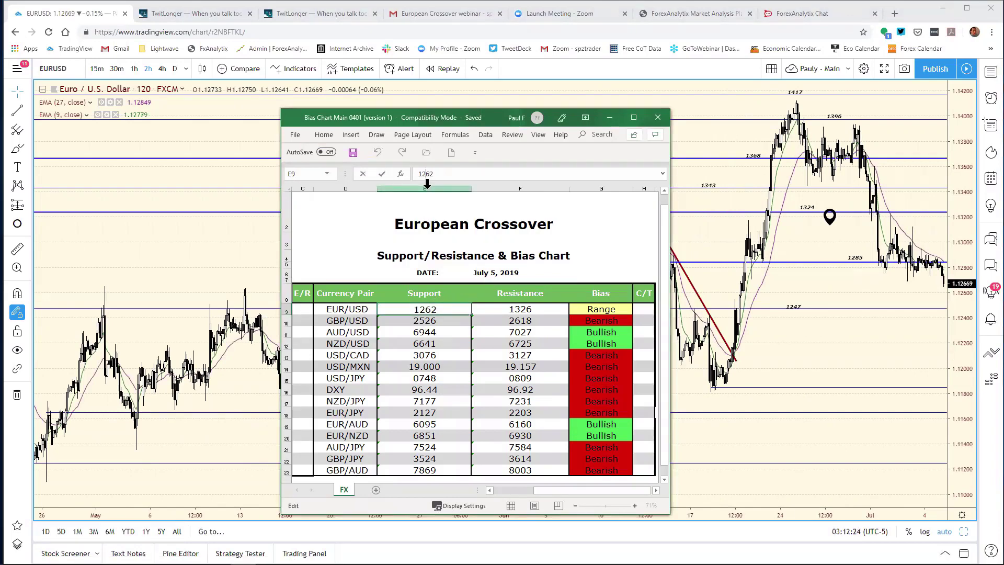
type("47 62*")
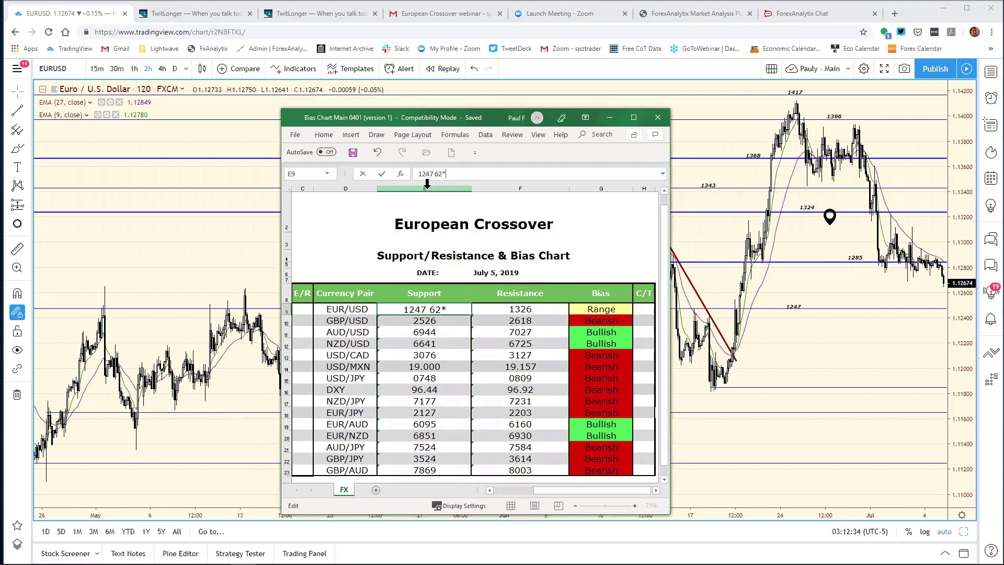
key("Return")
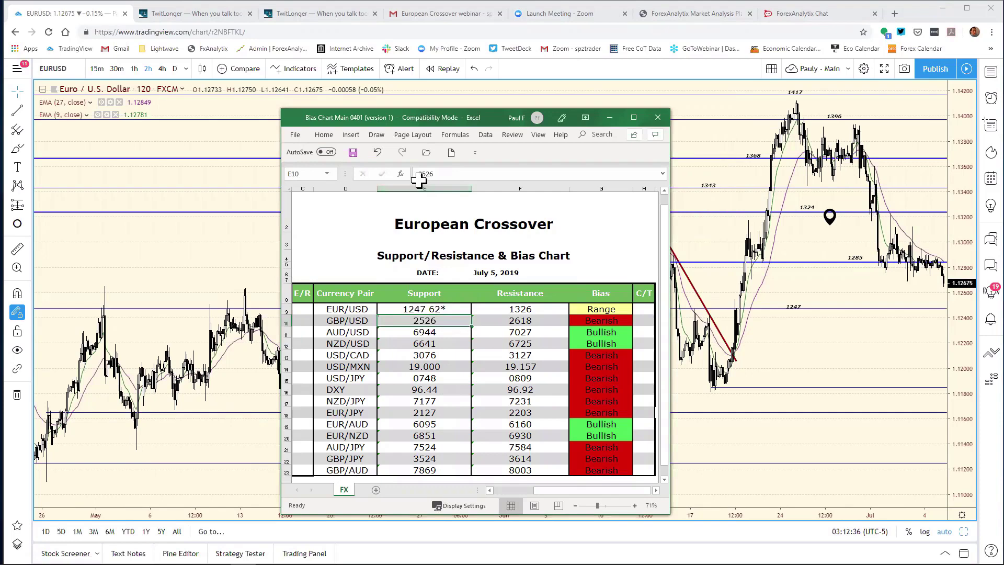
left_click(429, 309)
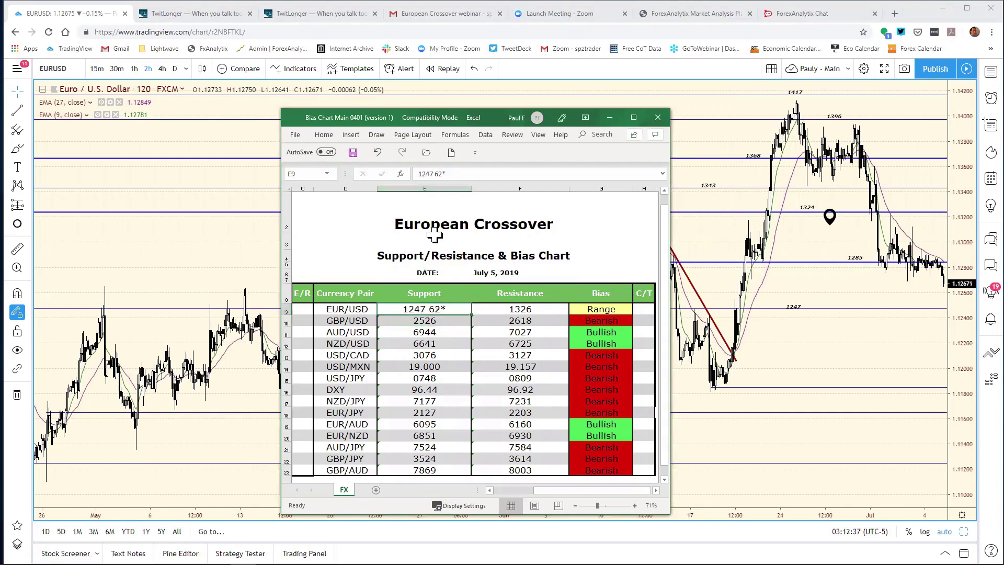
left_click(437, 174)
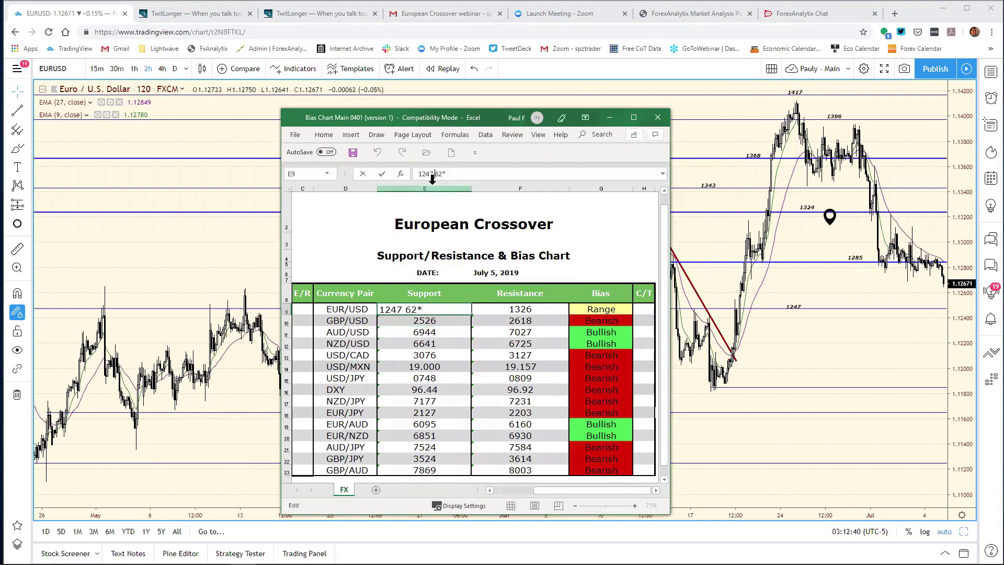
key("Return")
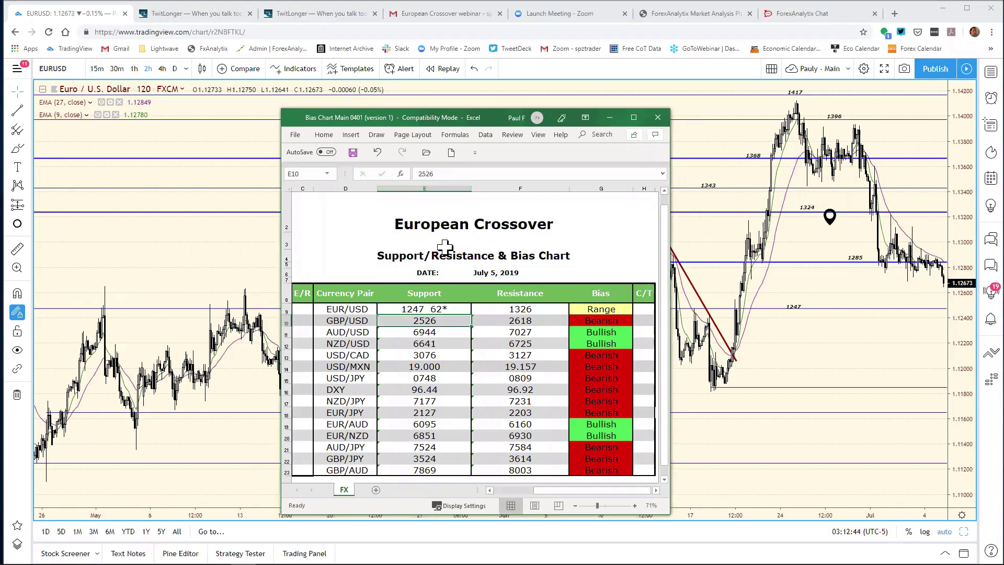
Check the EUR/USD Range bias in the workbook, then return to the TradingView chart.
left_click(920, 300)
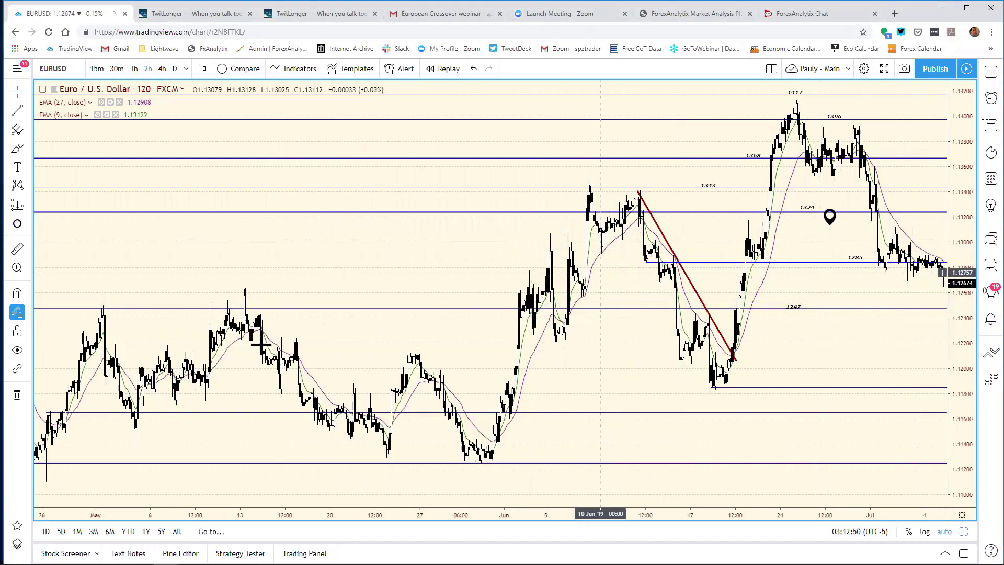
mouse_move(251, 563)
left_click(242, 554)
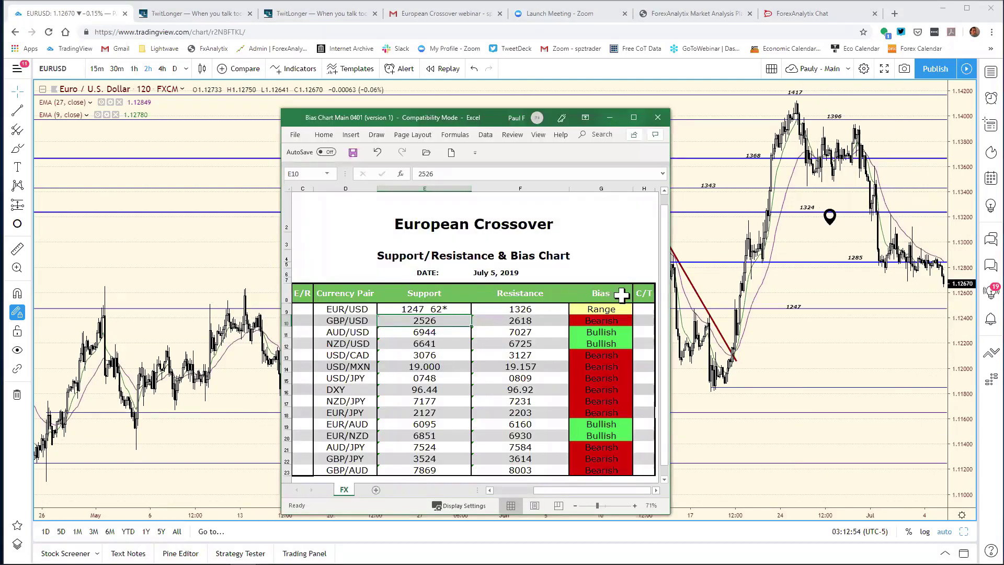
left_click(617, 311)
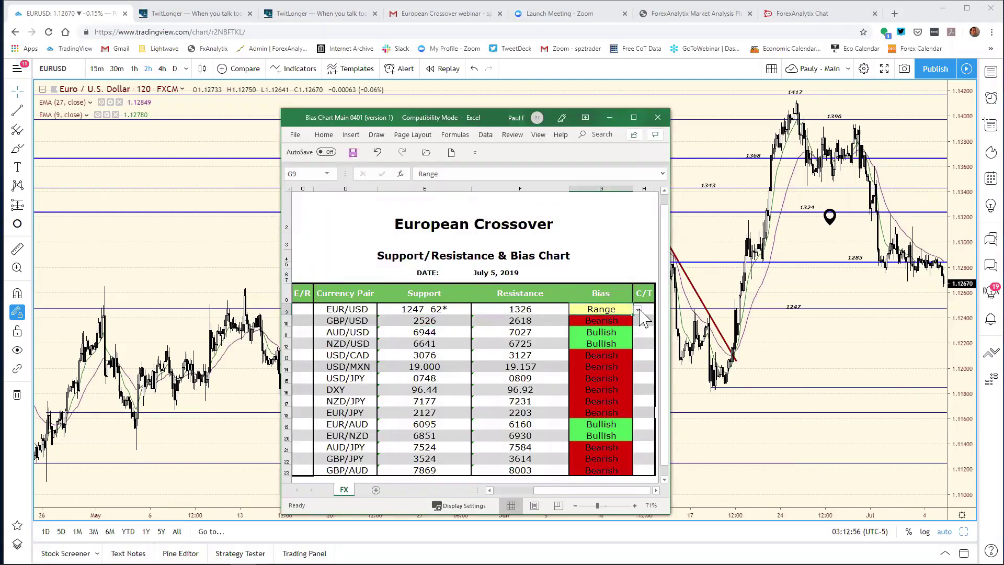
left_click(695, 286)
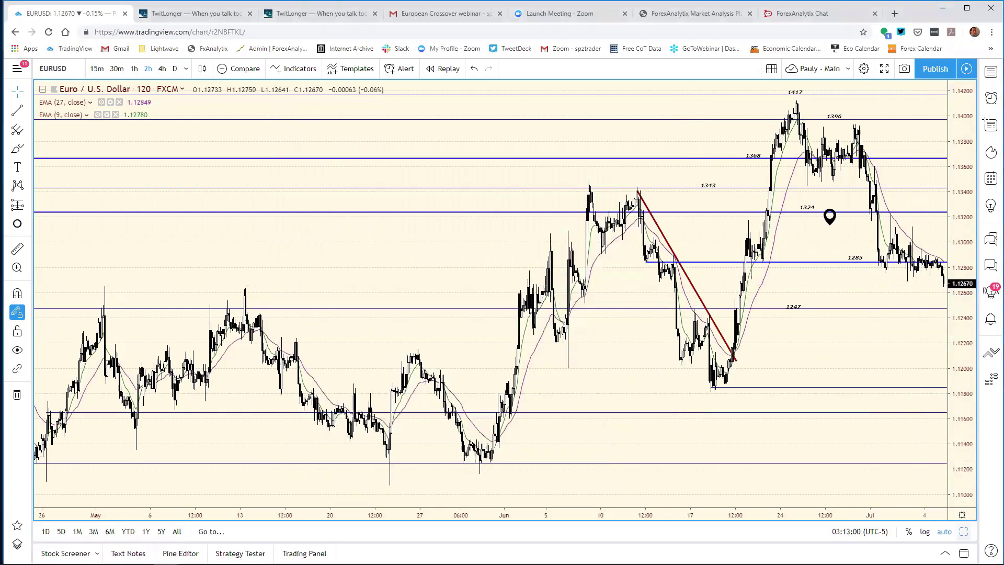
Maximize the EURUSD 1D pane and compress the time axis to show history back to early 2019.
left_click(963, 531)
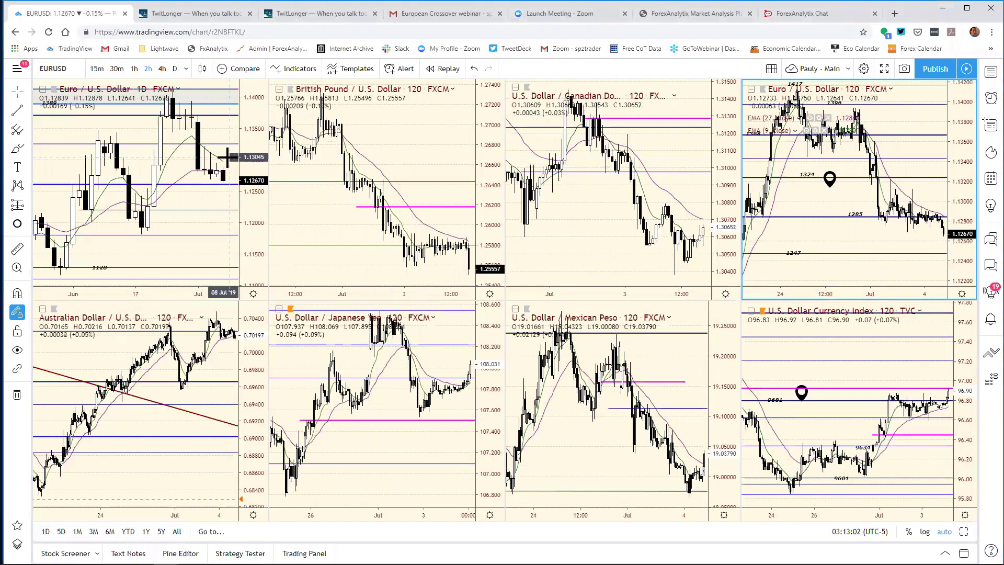
left_click(256, 154)
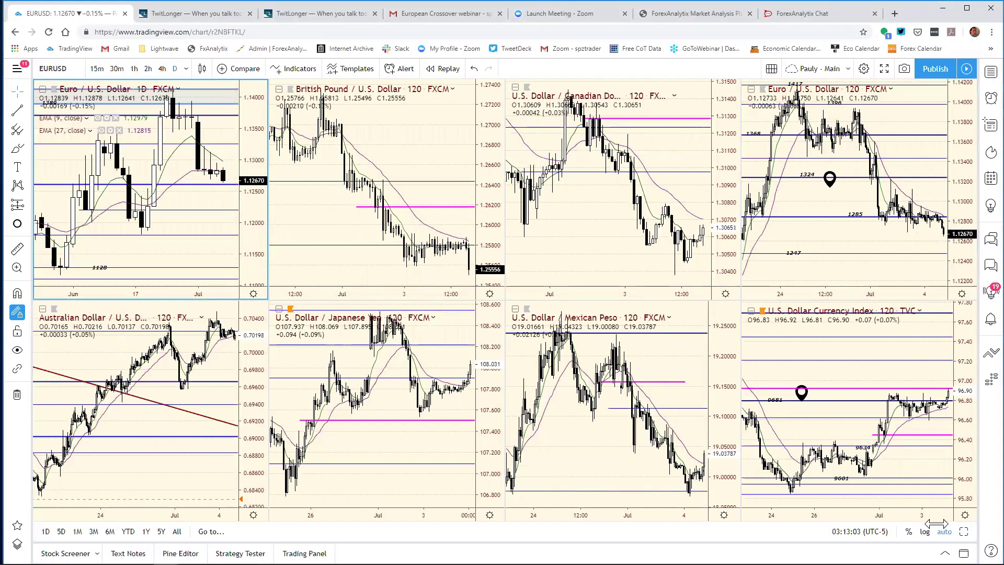
left_click(964, 531)
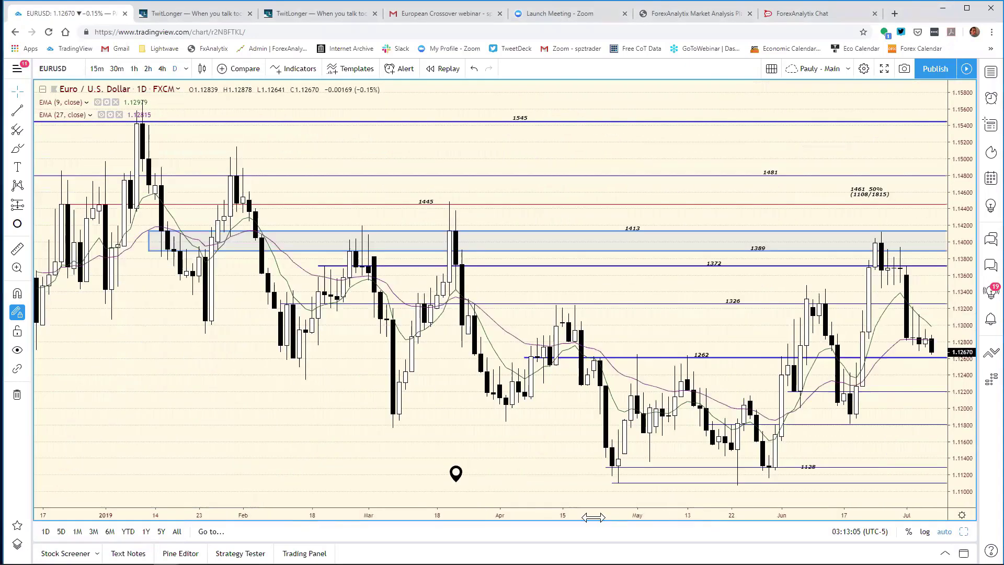
left_click_drag(590, 515, 713, 465)
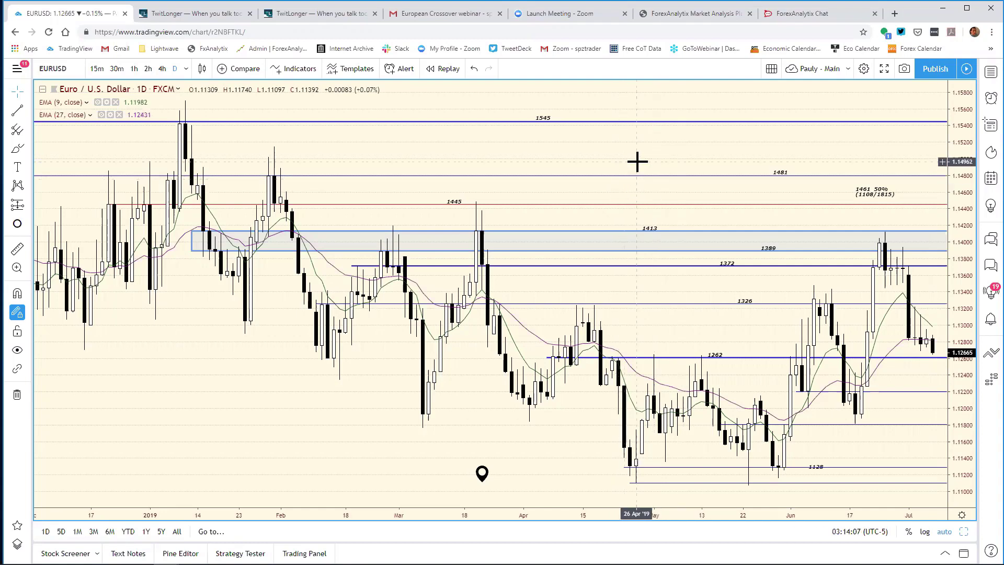
Load GBPUSD into the daily pane and restore the eight-chart layout.
type("GBPUSD")
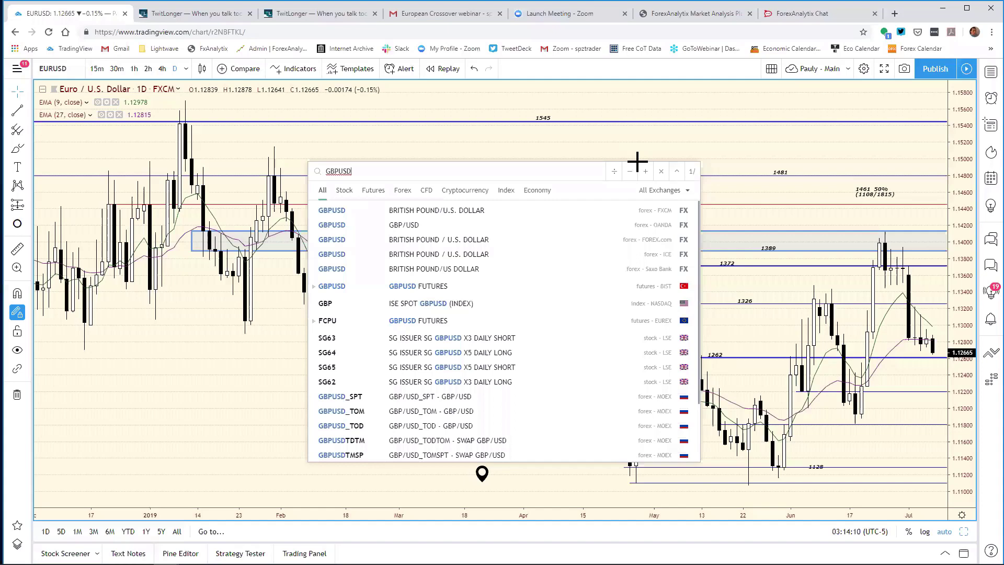
key("Return")
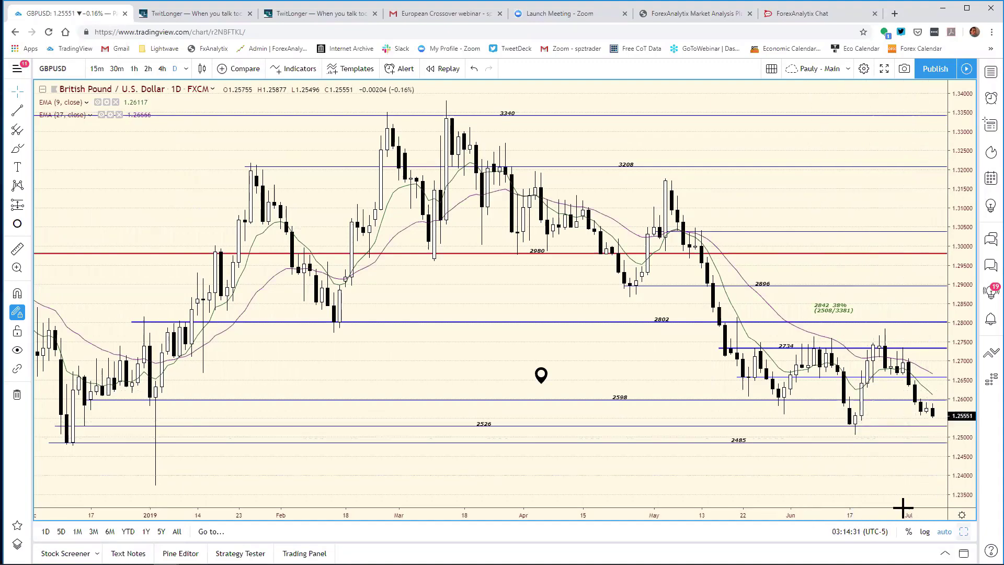
key("alt+Return")
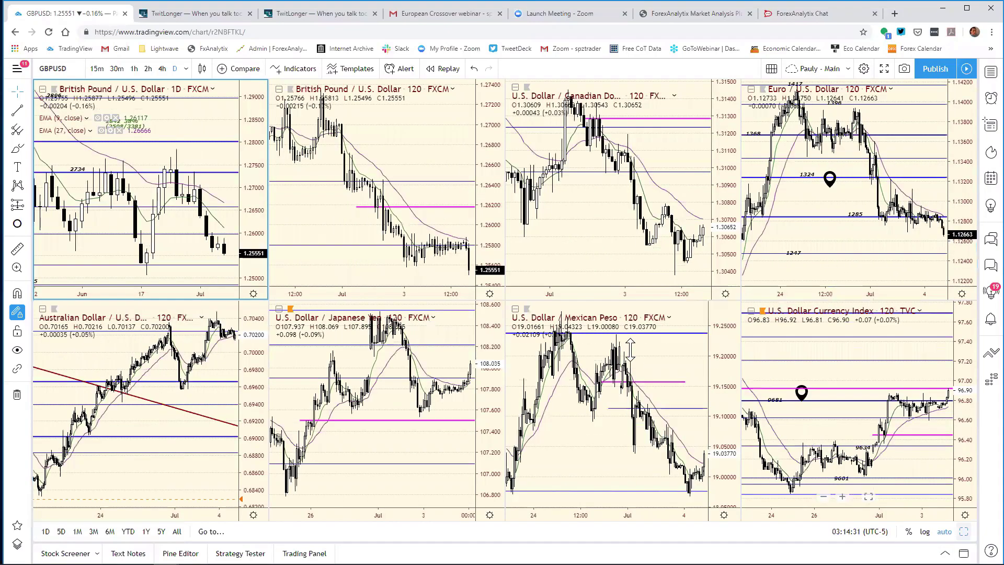
Maximize the GBPUSD 120 chart and reset its view.
left_click(493, 238)
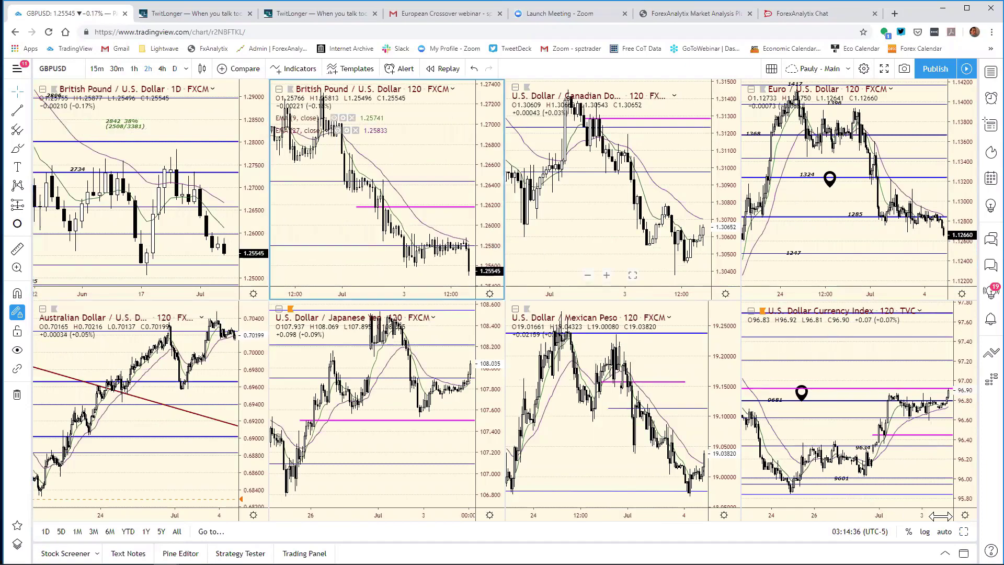
left_click(963, 532)
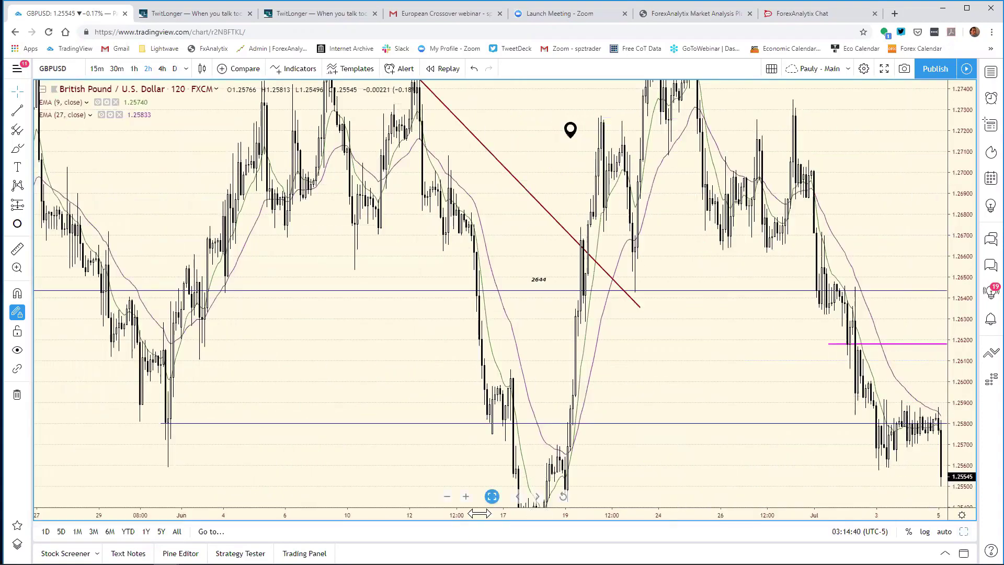
left_click(563, 496)
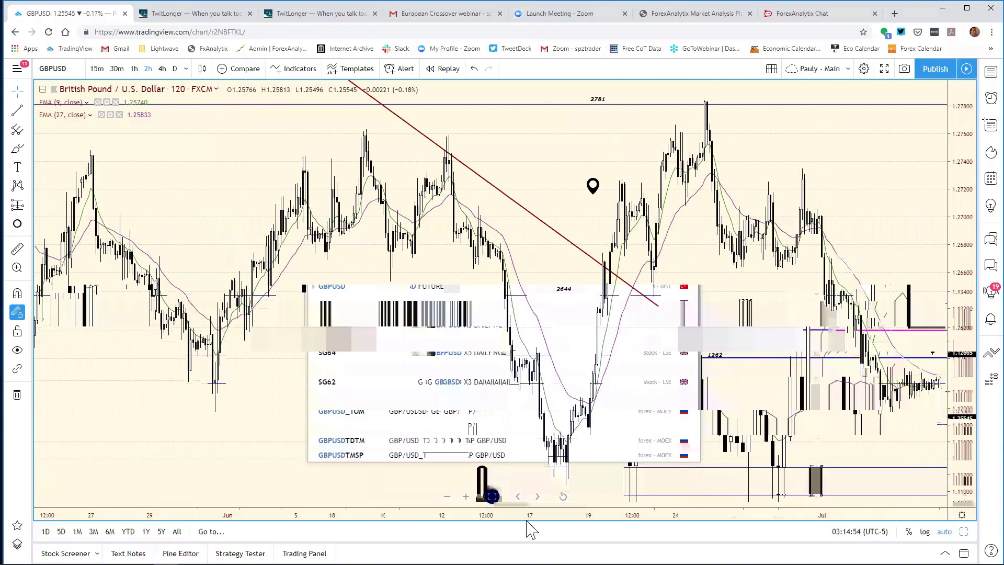
Check GBP/USD's Bearish bias (2526–2618) in Excel, then select the GBPUSD 1D pane.
mouse_move(529, 563)
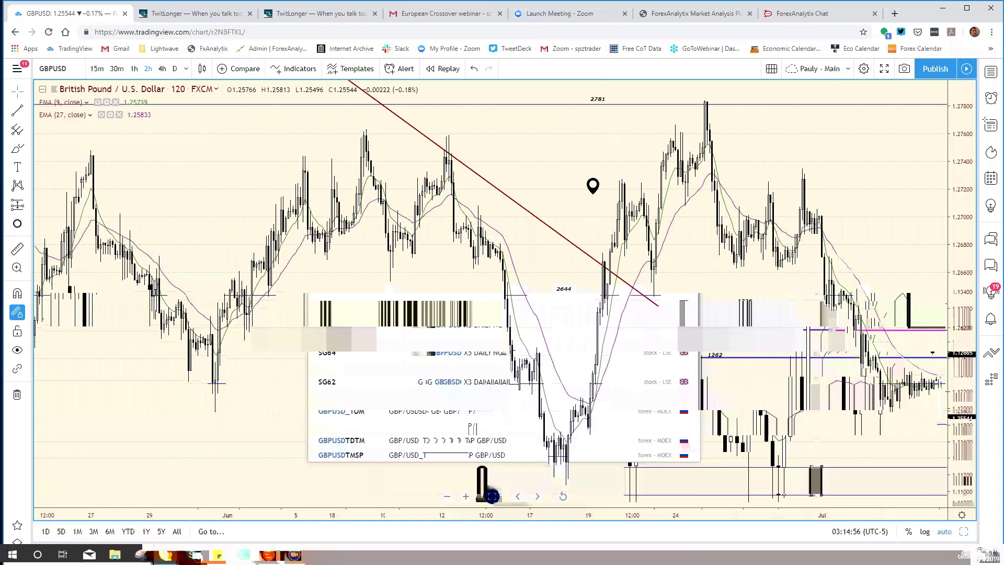
left_click(244, 555)
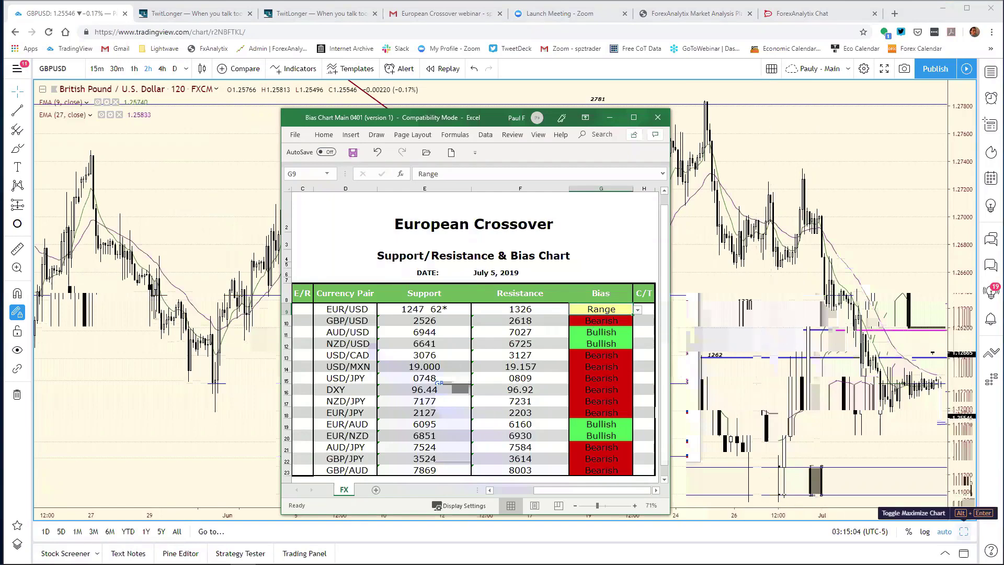
left_click(964, 531)
left_click(964, 531)
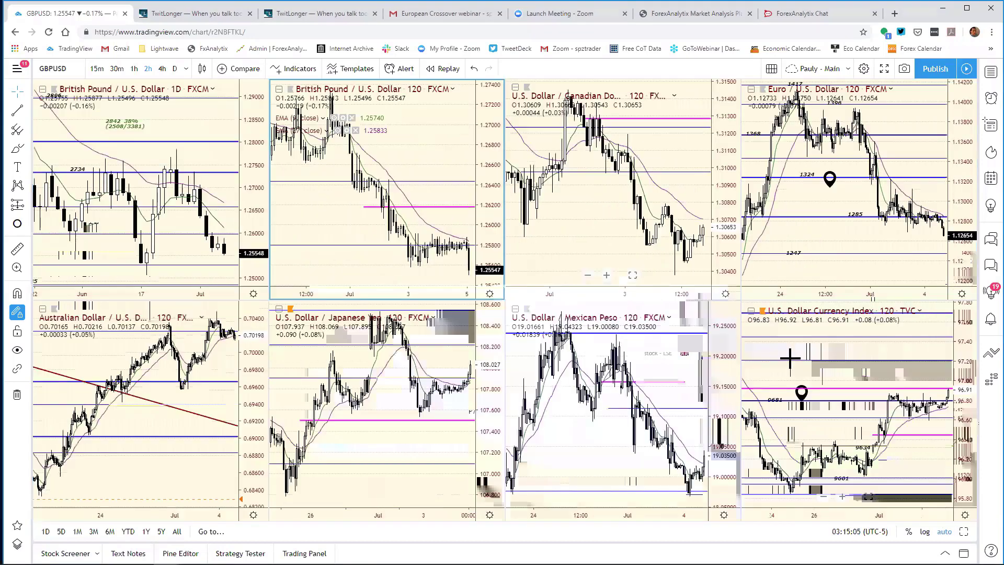
left_click(254, 173)
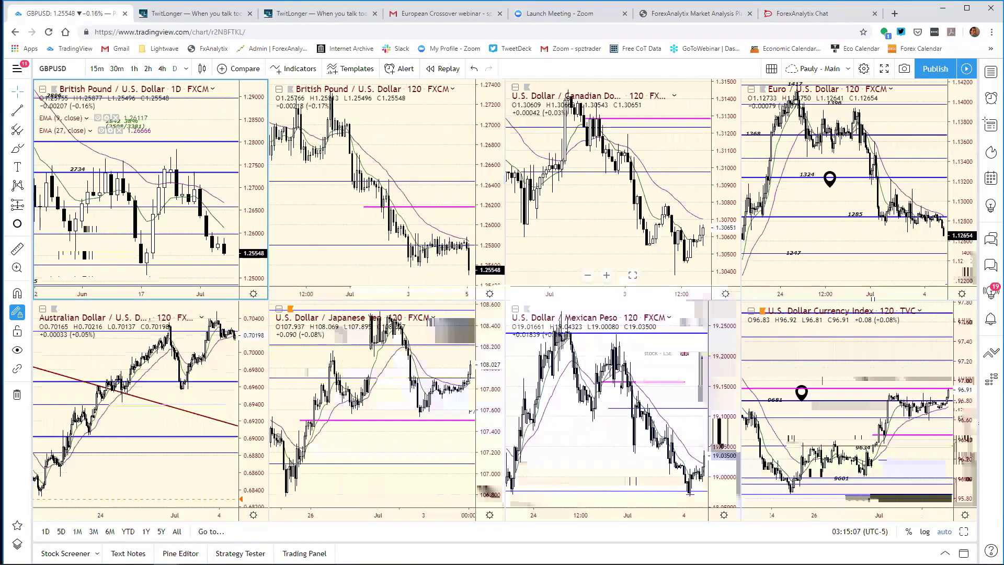
Maximize the daily pane, load AUDUSD, compress it back to August, then bring up the bias workbook.
key("alt+Return")
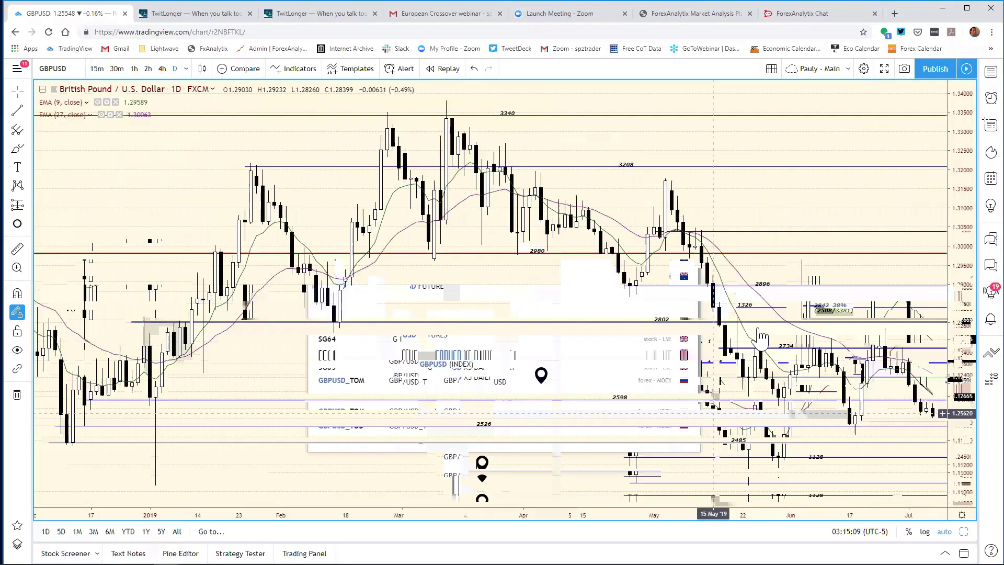
type("A")
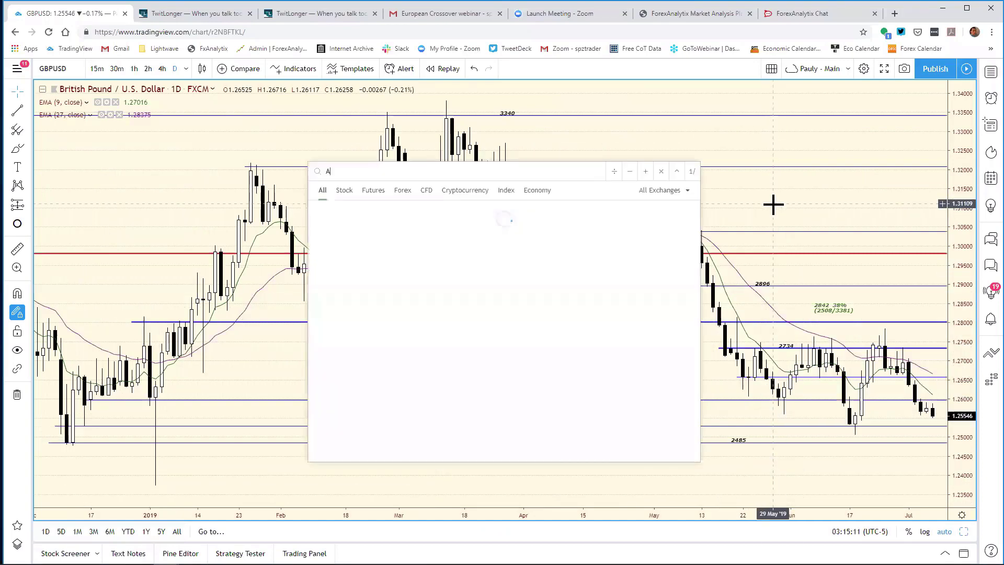
type("UDUSD")
key("Return")
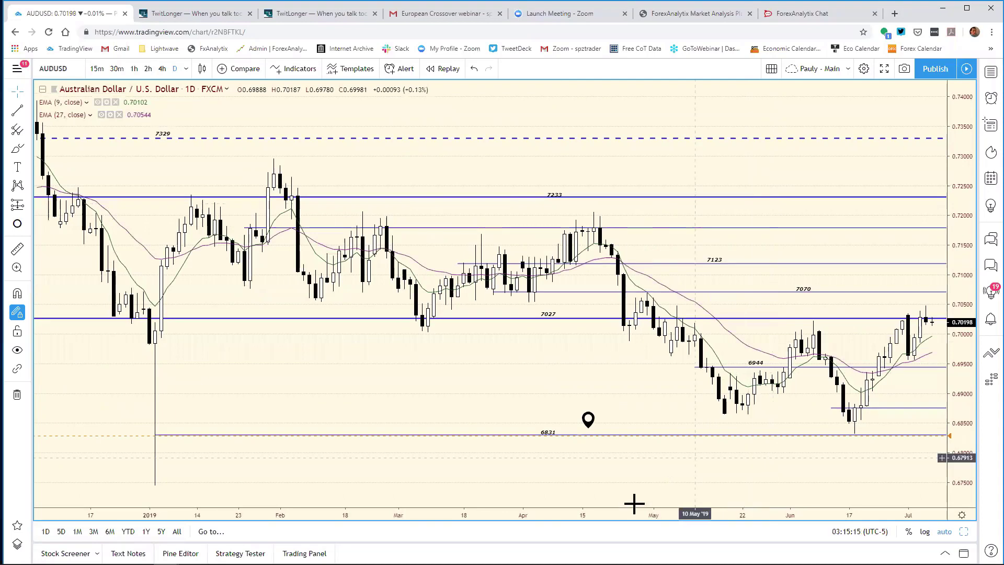
left_click_drag(635, 514, 739, 512)
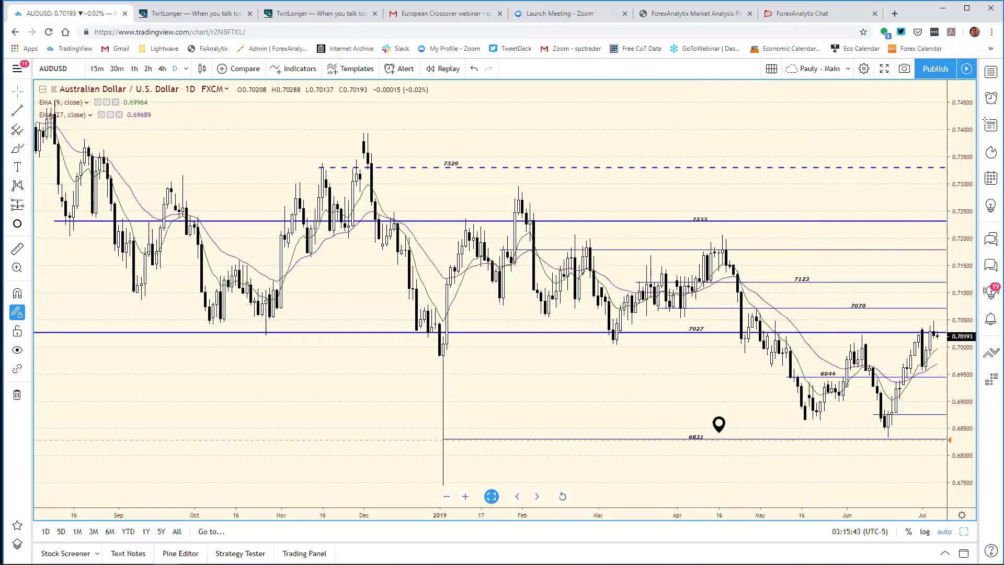
mouse_move(303, 562)
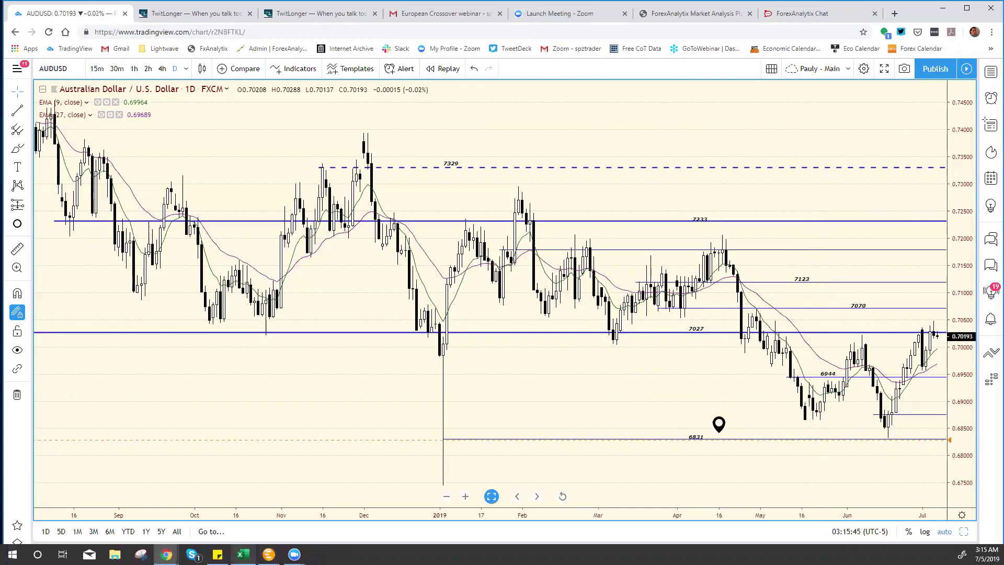
left_click(243, 553)
Change the AUD/USD resistance in F11 from 7027 to 7070, then return to TradingView.
left_click(547, 335)
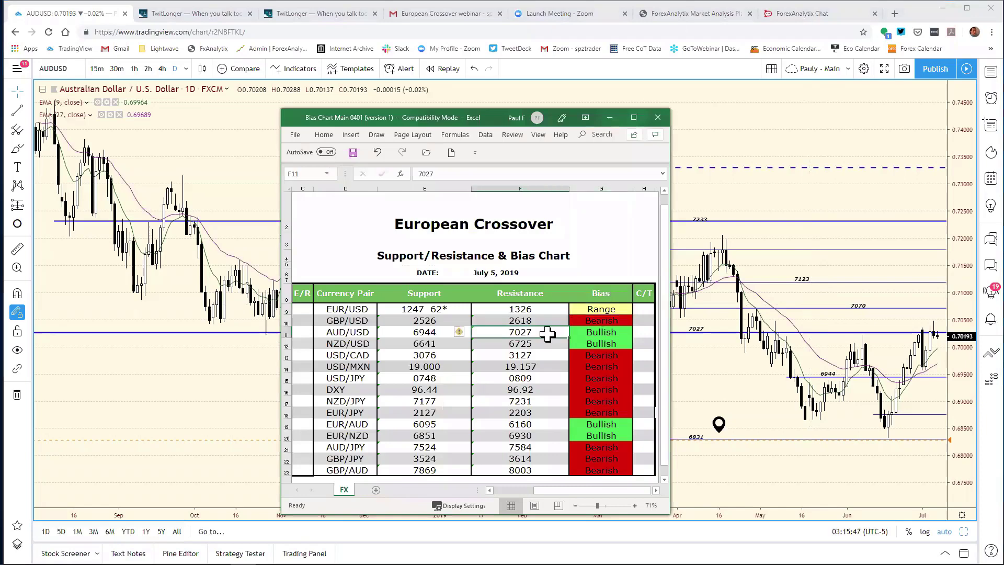
left_click(458, 176)
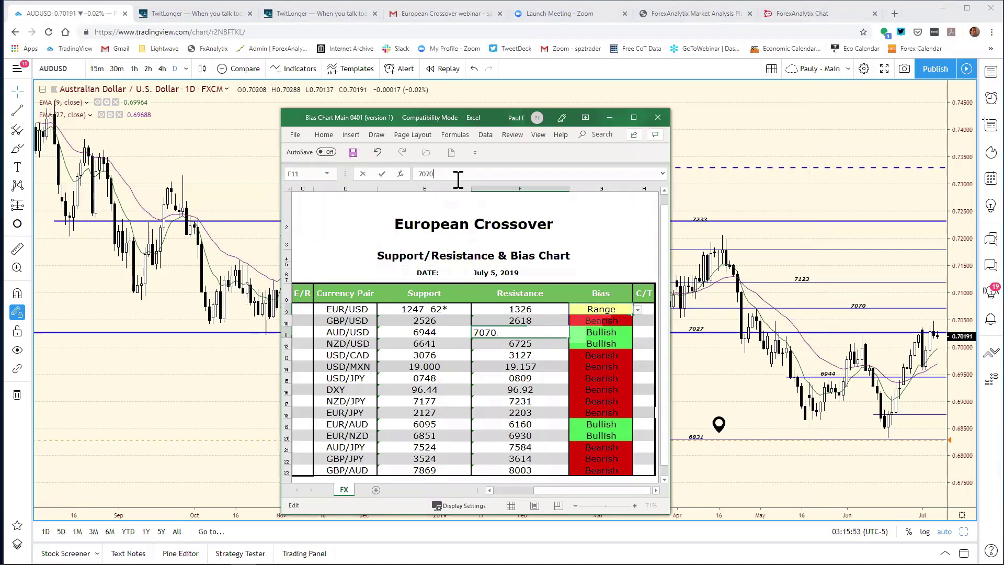
type("70")
key("Return")
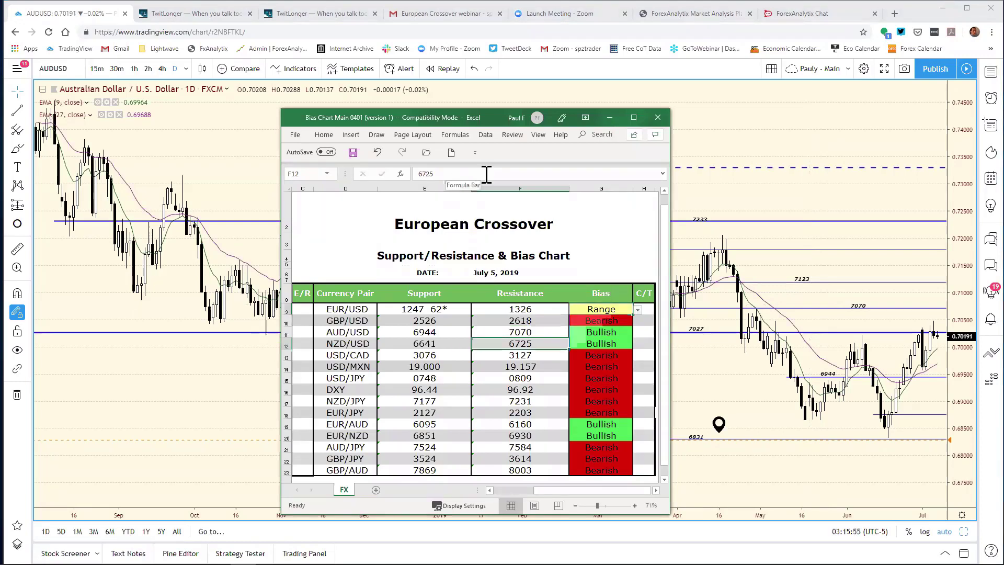
left_click(771, 157)
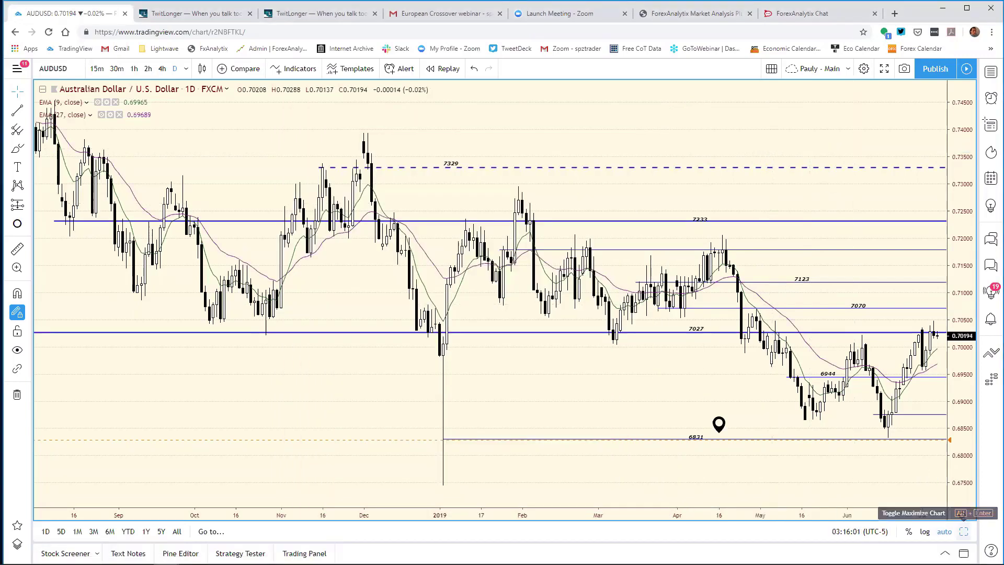
Swap the full-size view from the AUD/USD daily chart to the AUDUSD 120 chart.
key("alt+Return")
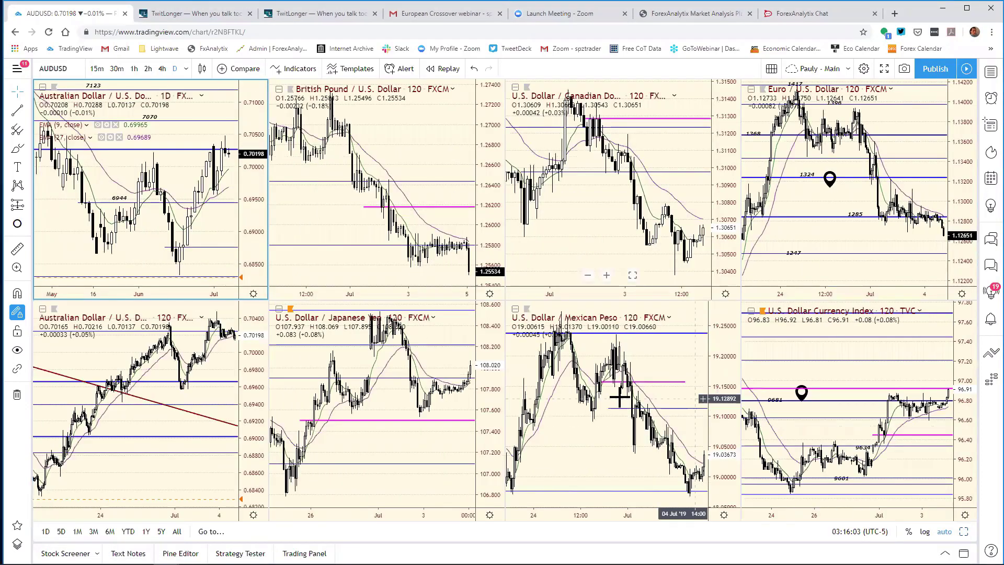
left_click(240, 358)
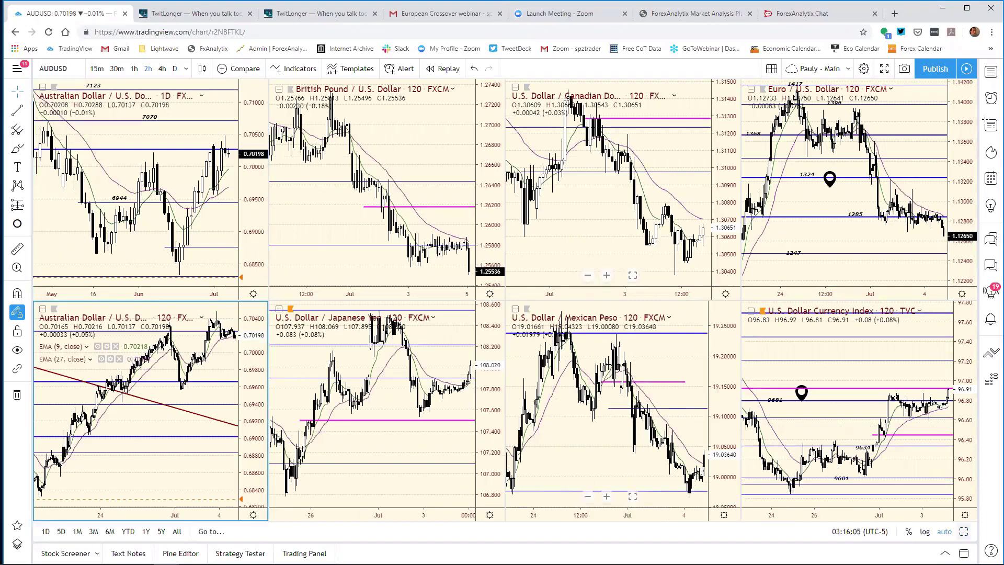
key("alt+Return")
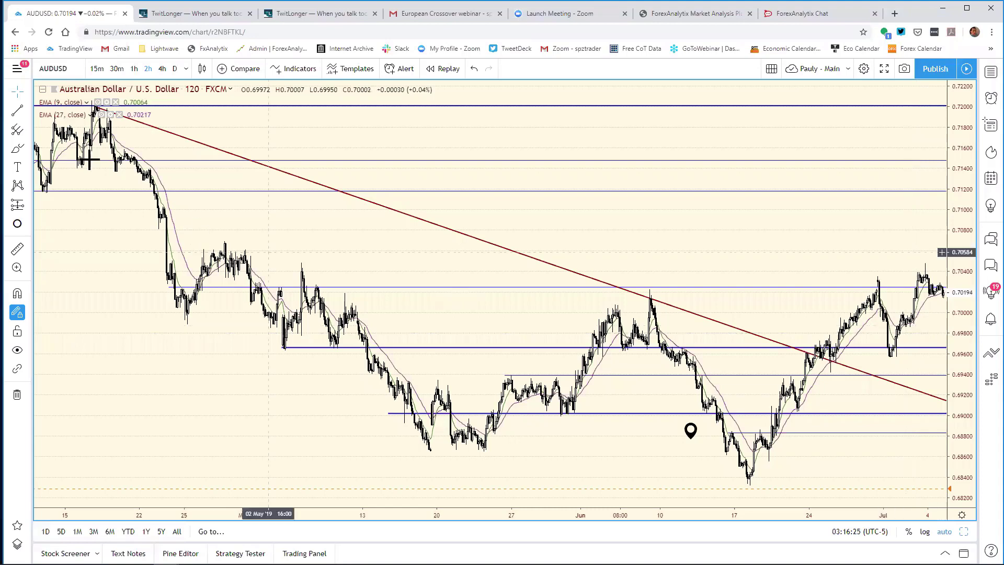
Place a Horizontal Ray at price 0.69796 on the AUD/USD 120 chart, then deselect it.
left_click(13, 113)
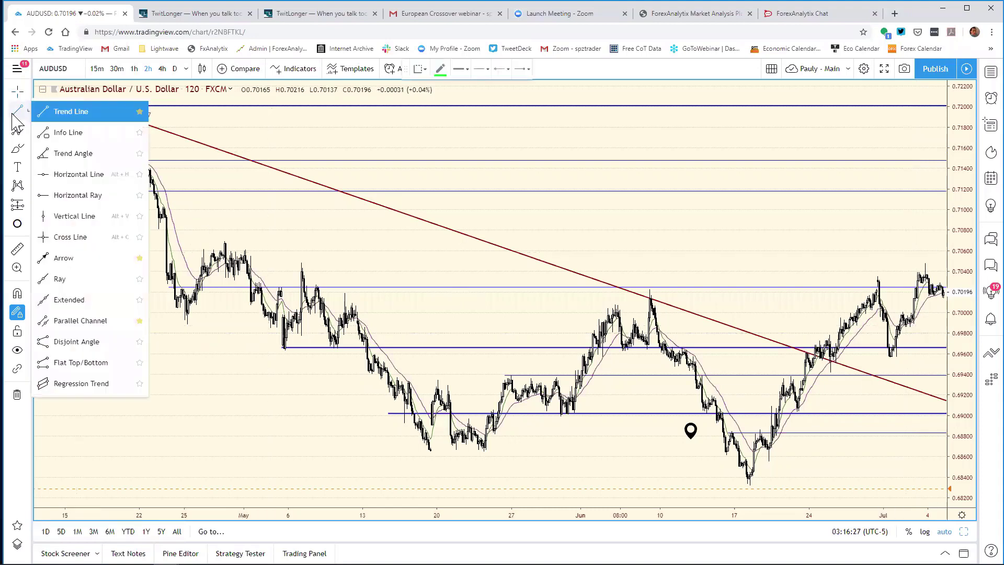
left_click(71, 196)
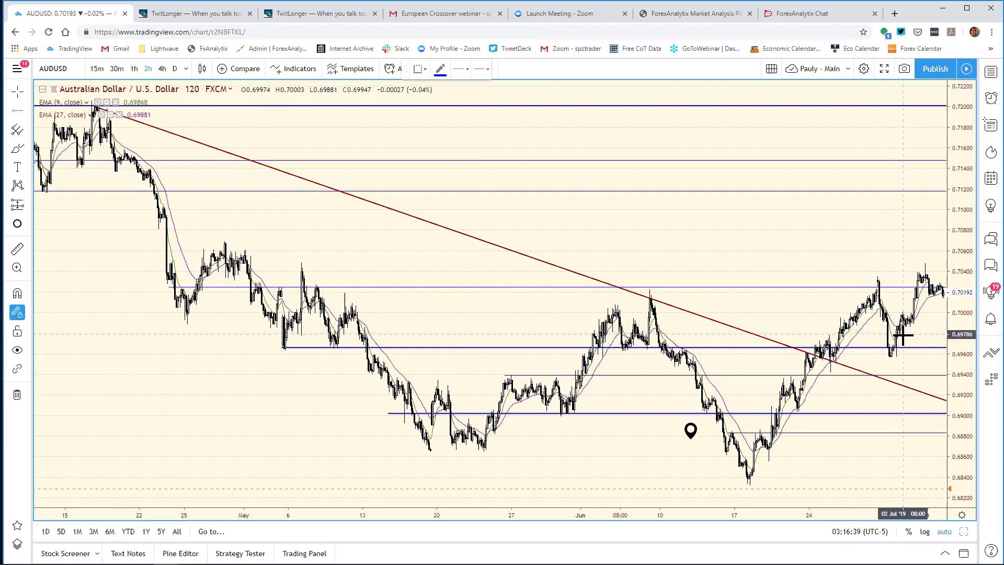
left_click(835, 333)
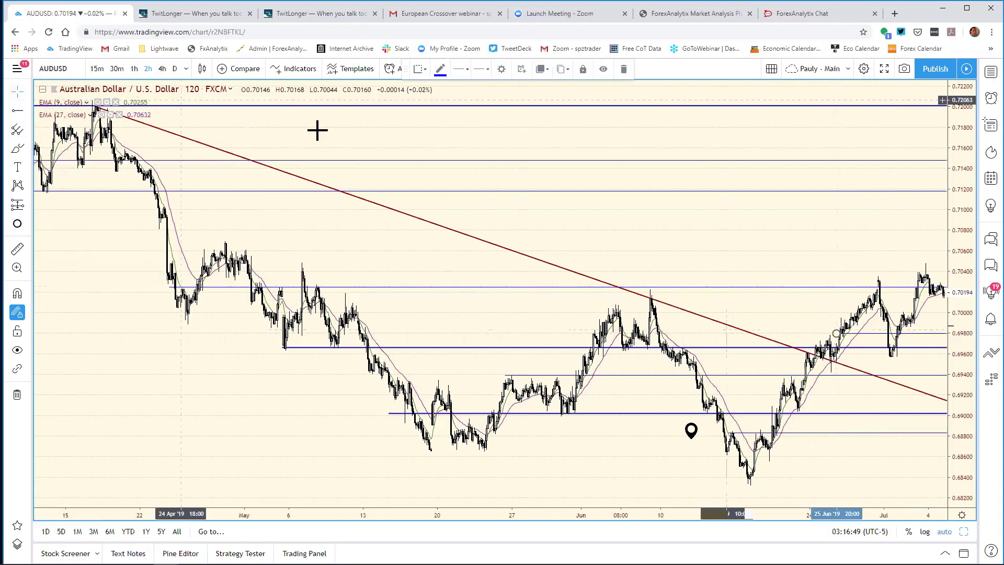
left_click(883, 319)
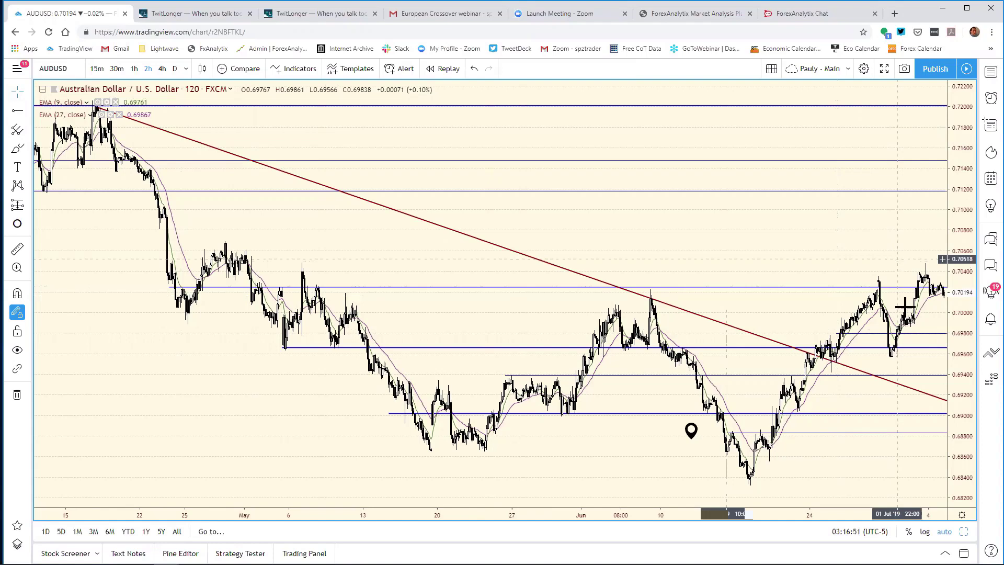
In the ray's Settings, change the line colour from blue to a light pink.
right_click(835, 333)
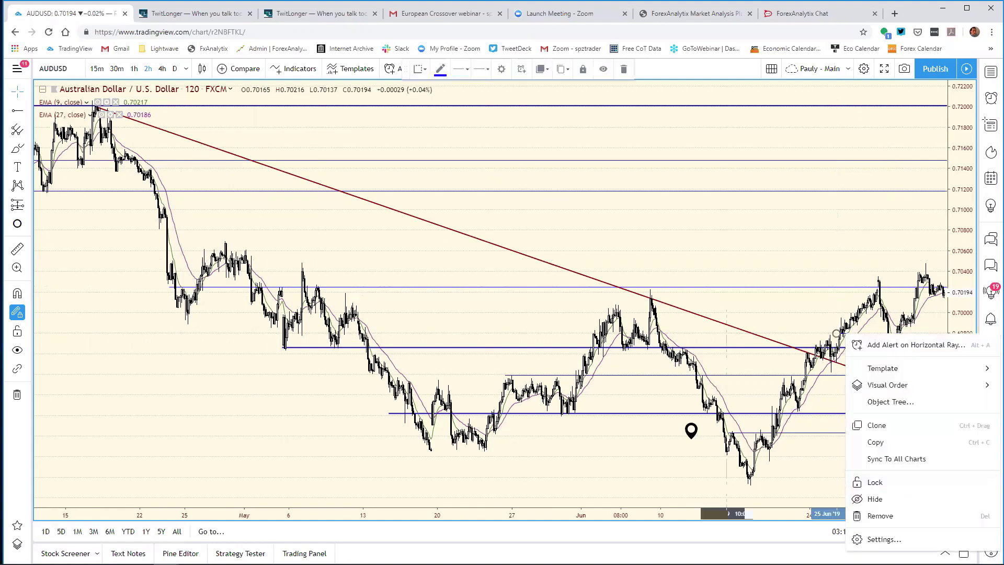
left_click(883, 539)
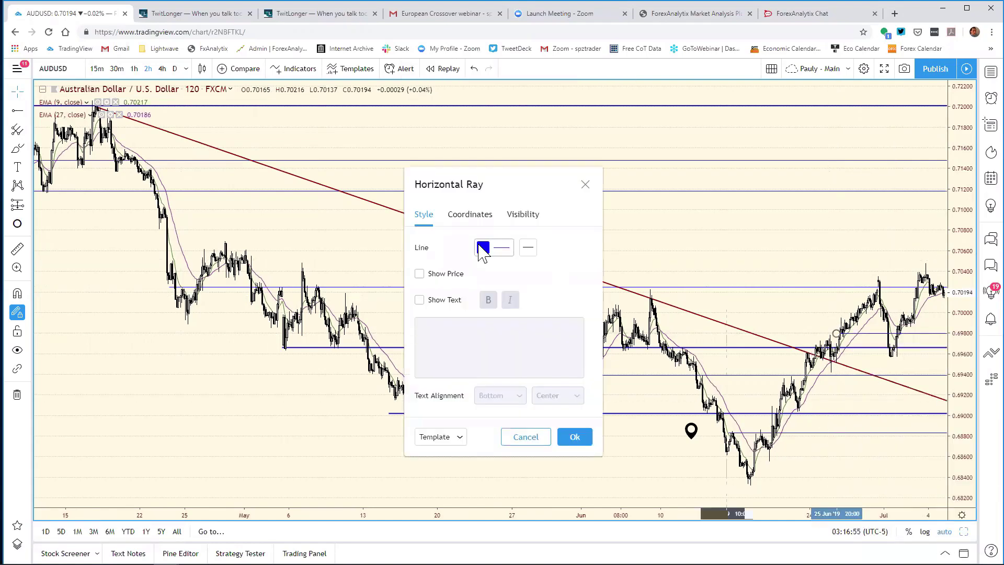
left_click(489, 249)
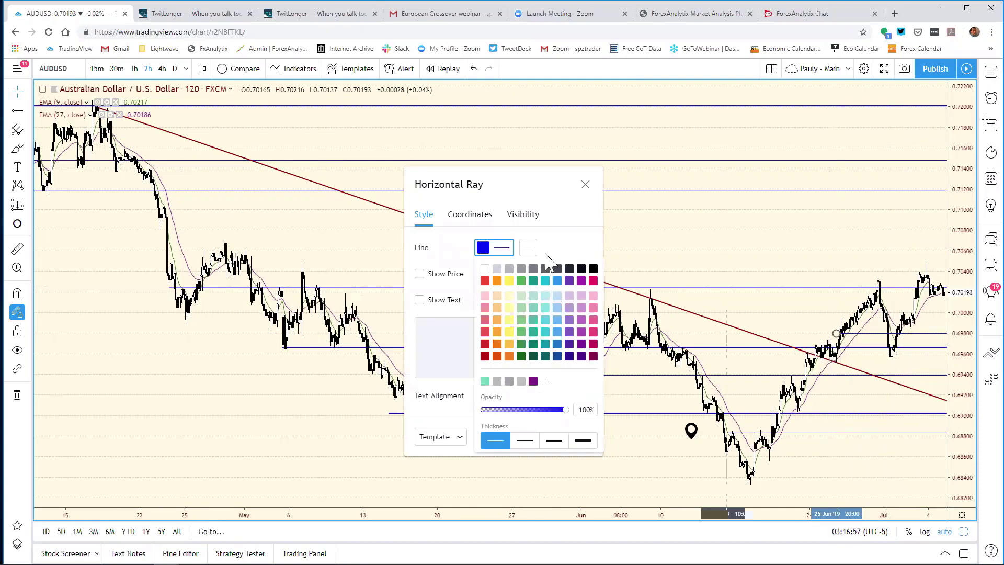
left_click(560, 238)
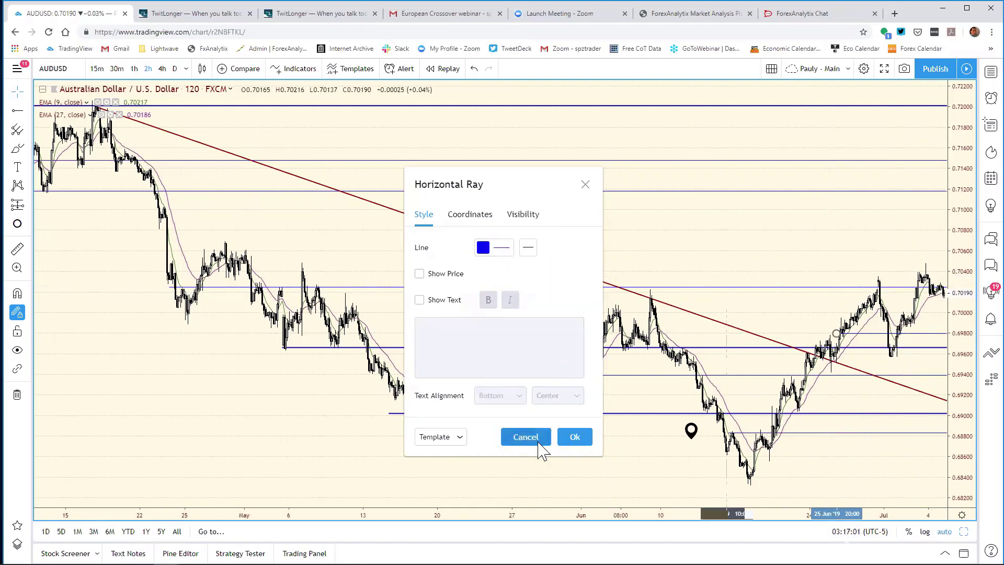
left_click(485, 252)
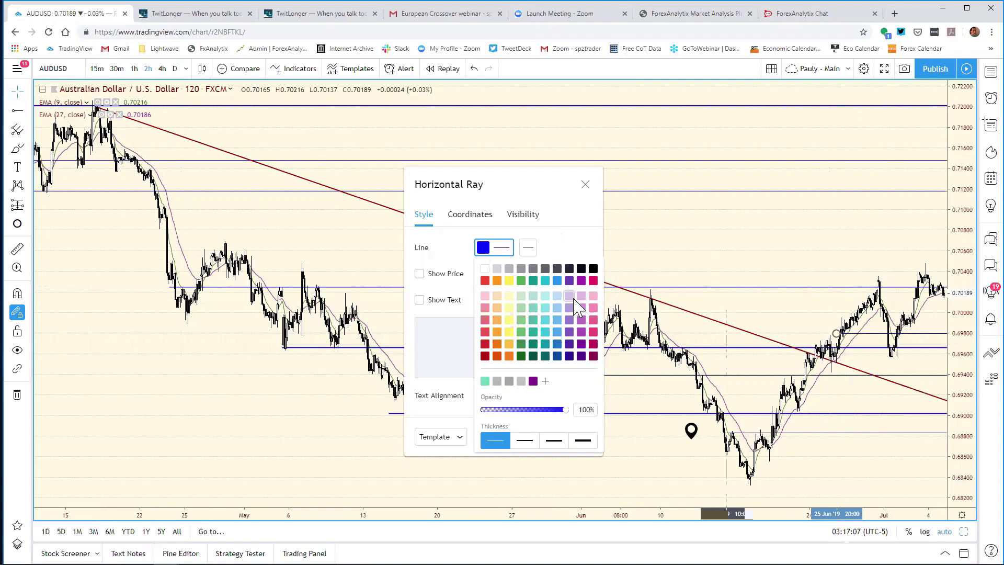
left_click(593, 332)
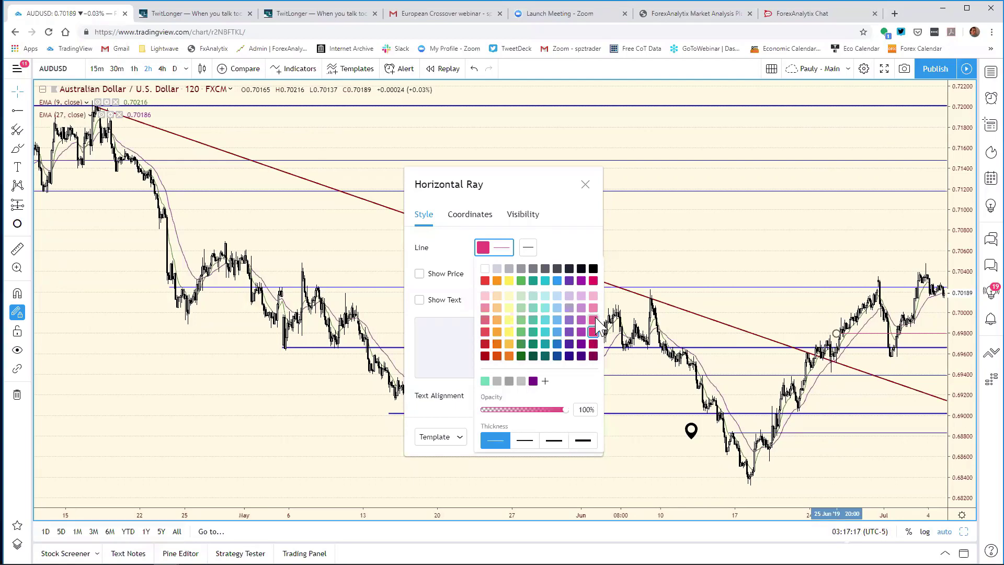
left_click(594, 319)
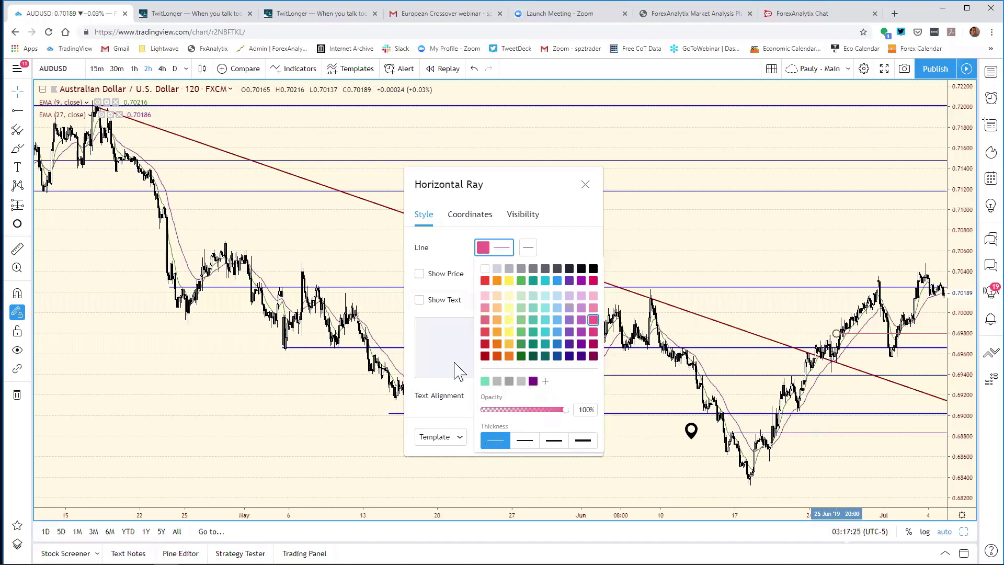
left_click(568, 232)
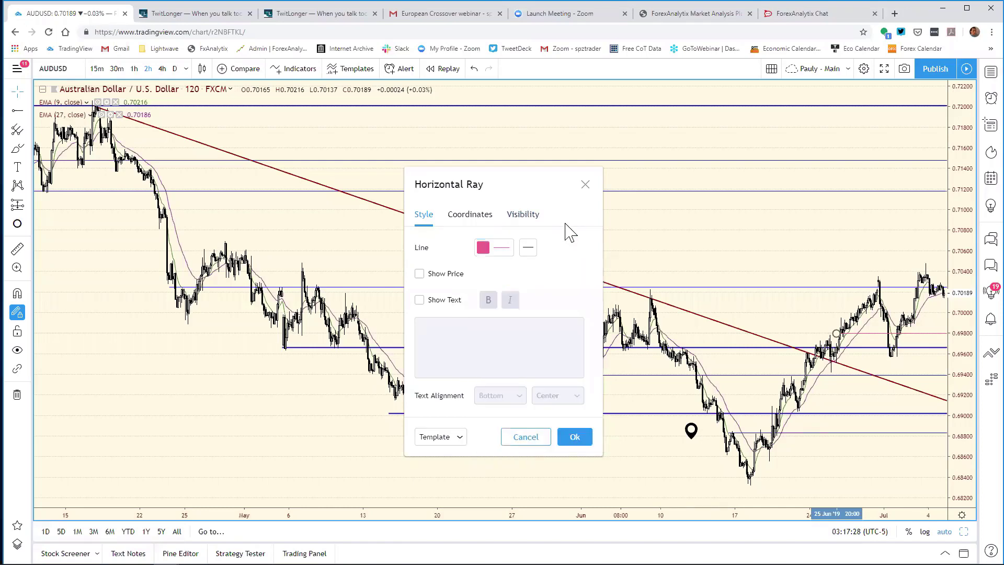
Make the ray's line one step thicker and confirm with Ok.
left_click(509, 246)
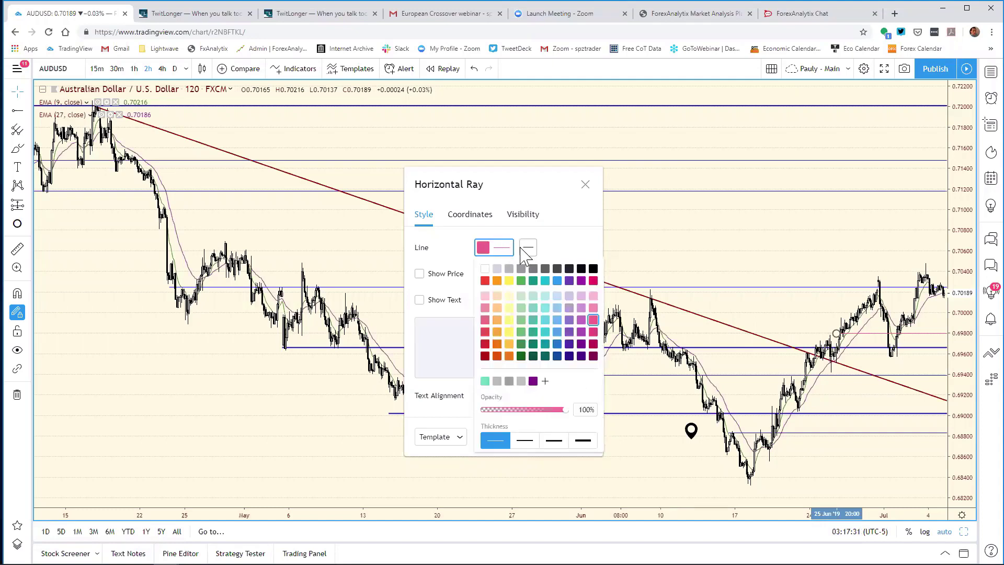
left_click(521, 248)
left_click(501, 249)
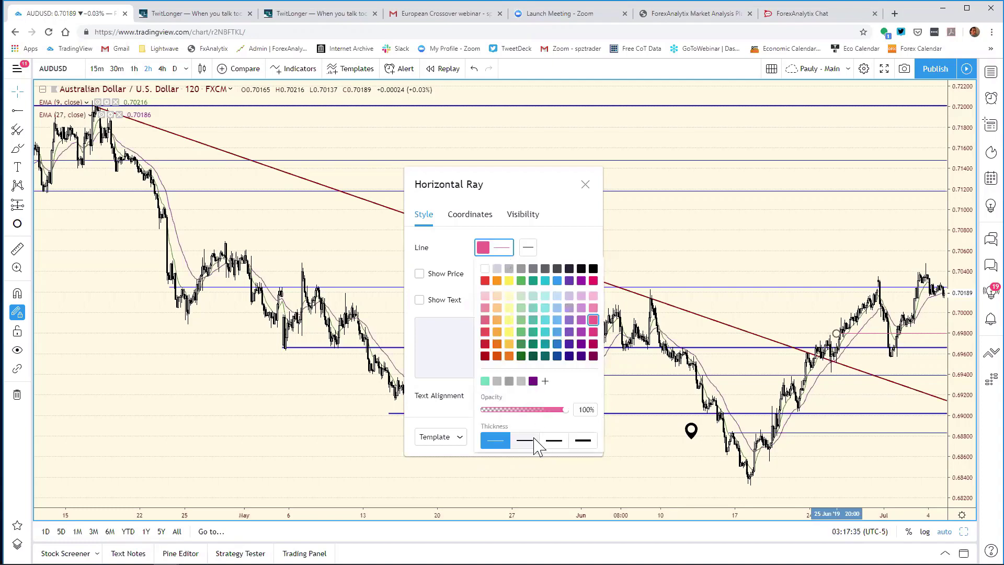
left_click(534, 444)
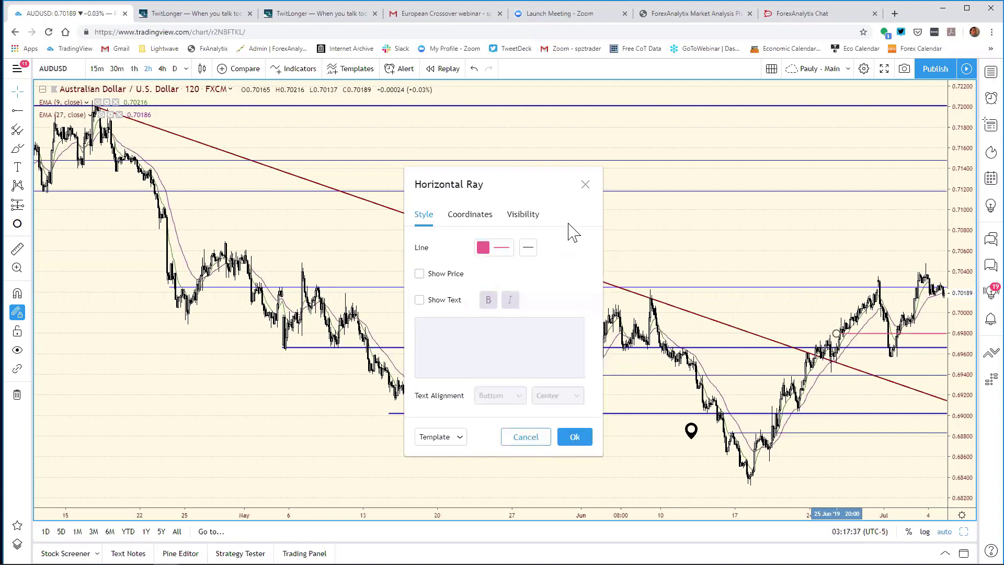
left_click(572, 437)
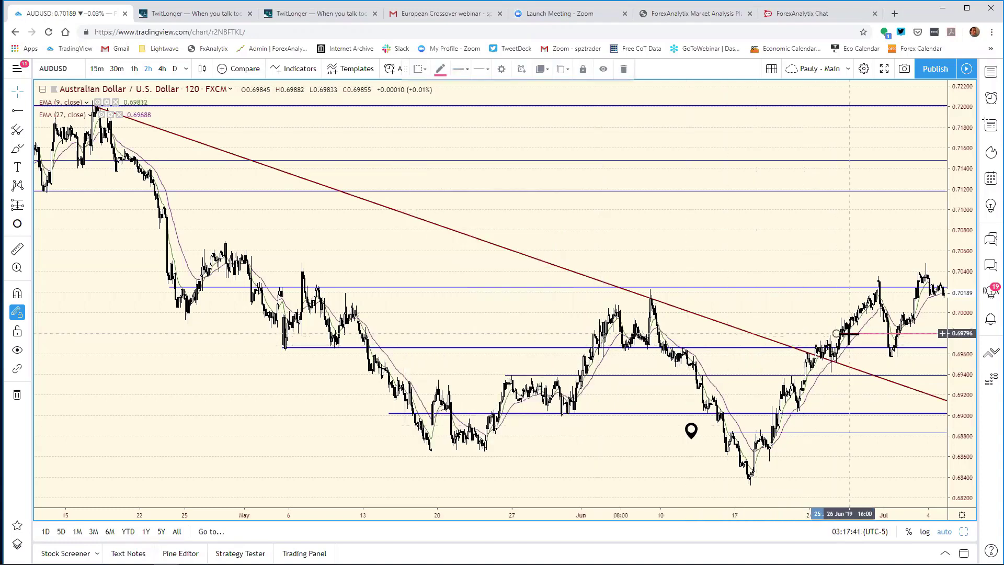
right_click(840, 494)
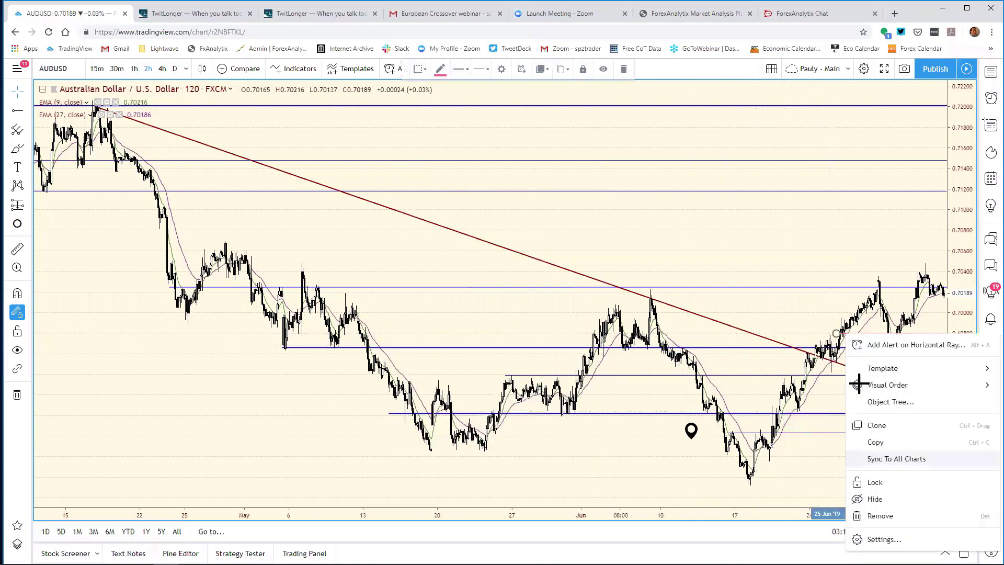
left_click(851, 258)
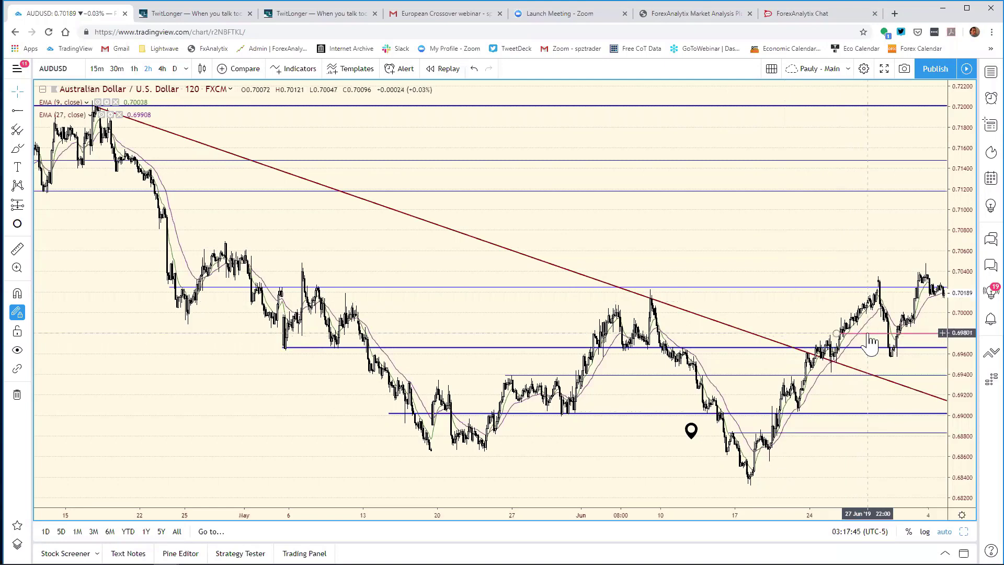
right_click(868, 334)
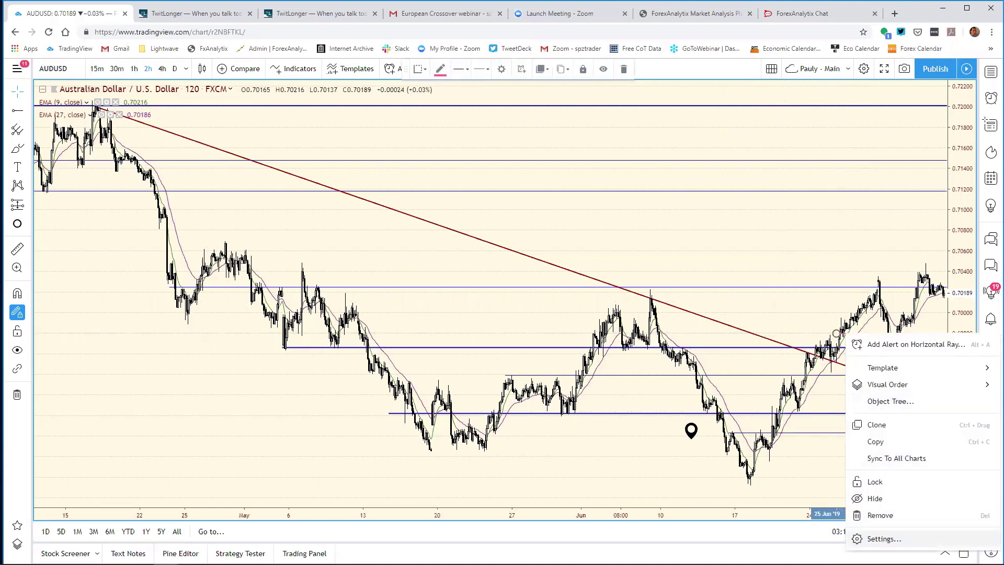
left_click(883, 539)
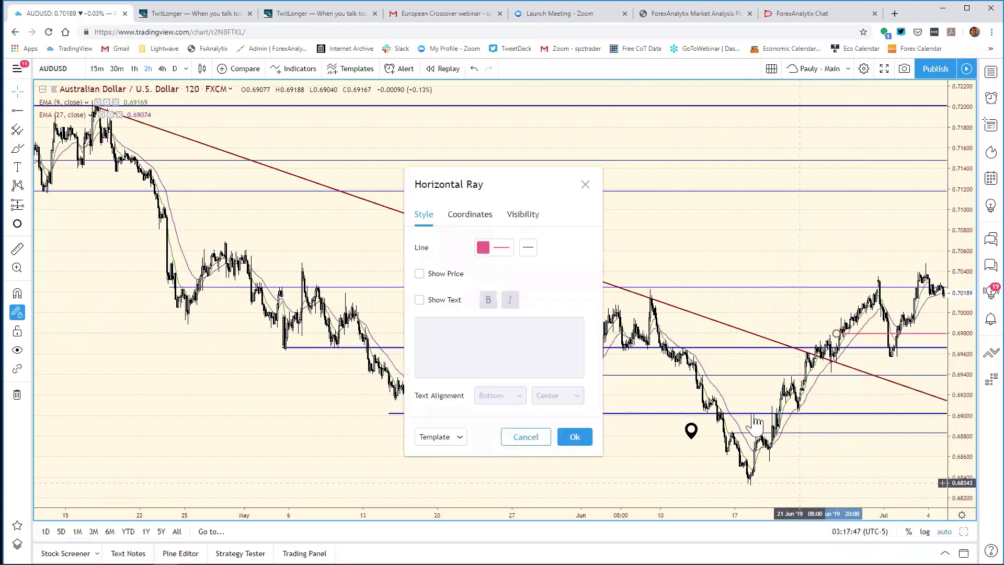
left_click(483, 249)
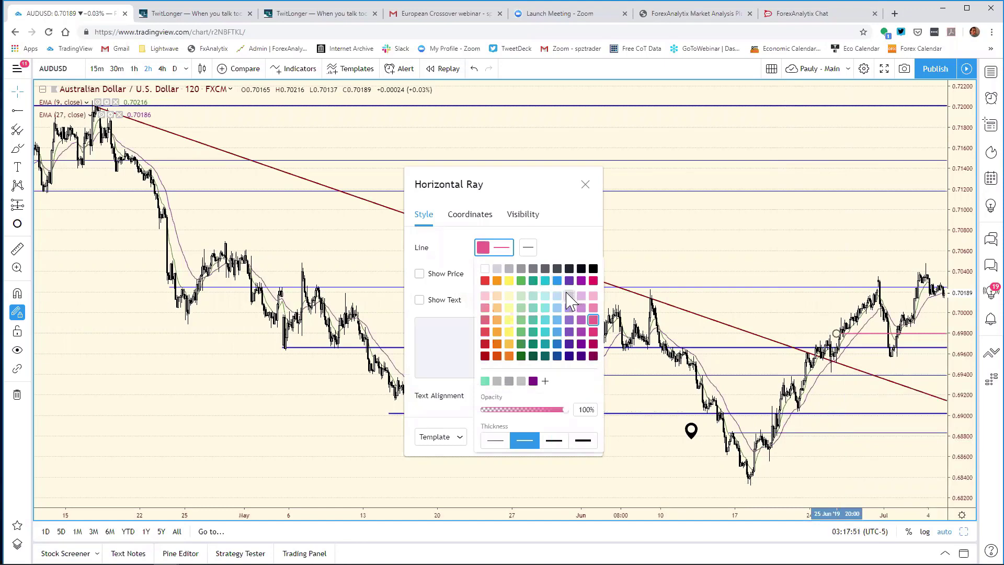
left_click(593, 332)
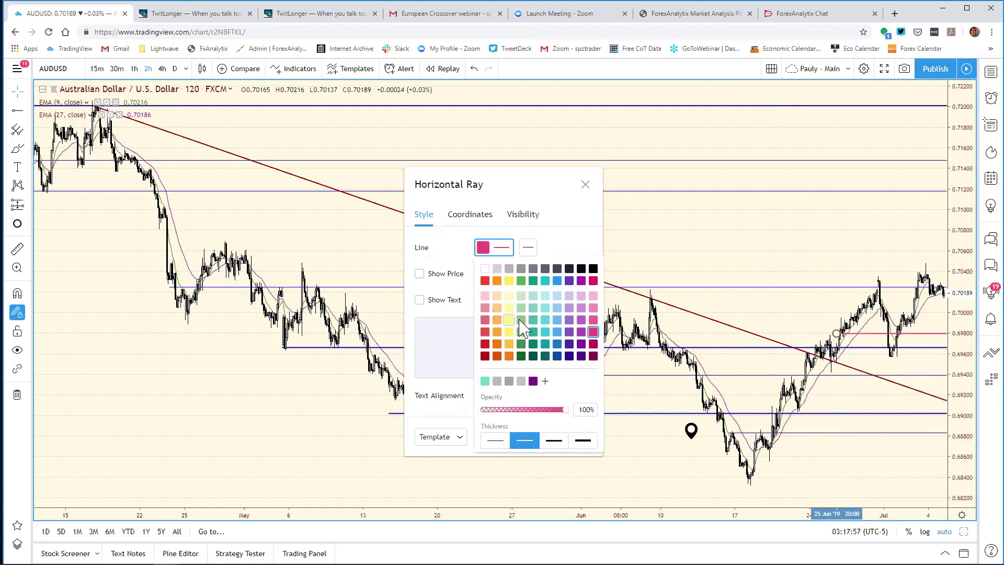
left_click(580, 225)
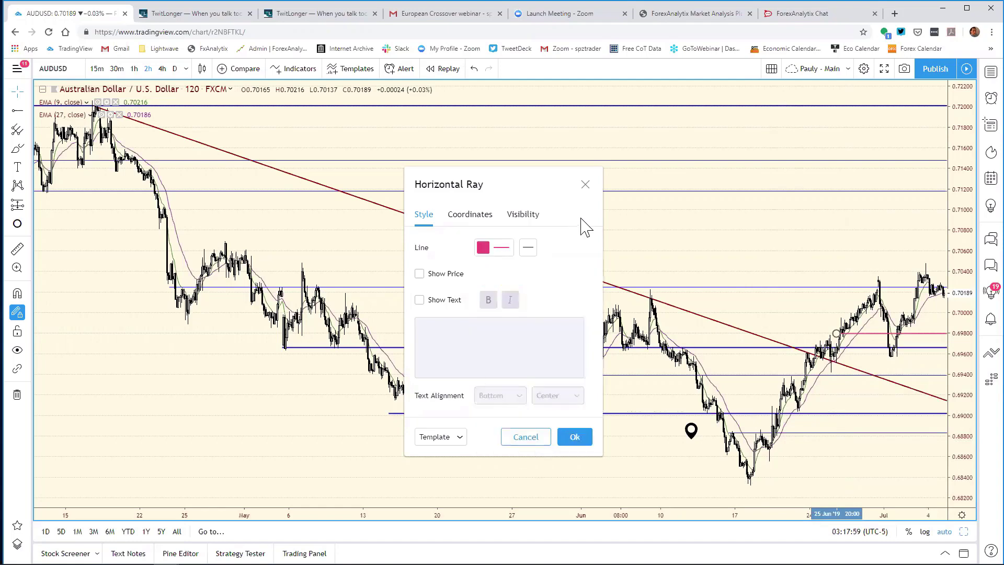
left_click(524, 436)
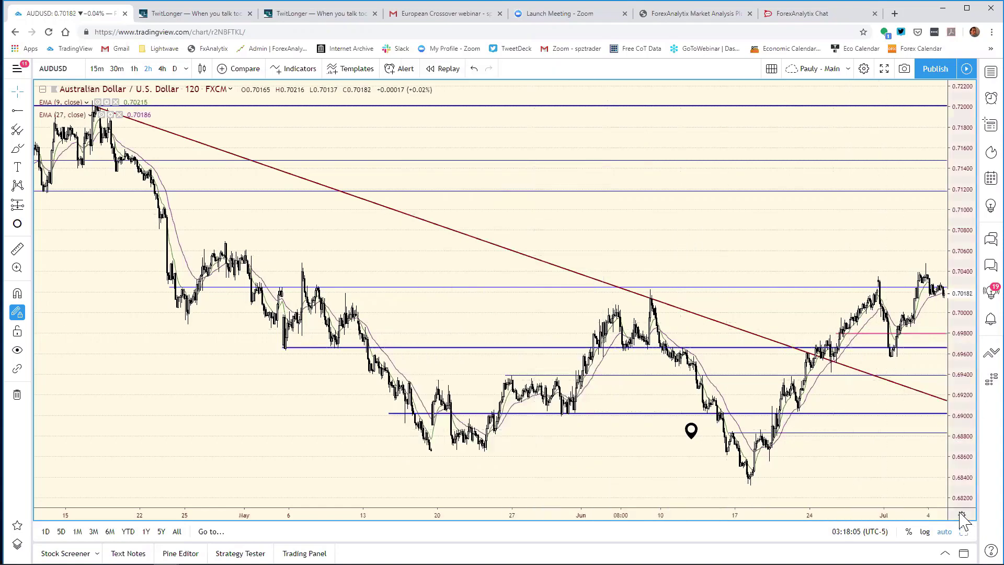
Back in the eight-chart grid, load NZDUSD into the top-left daily chart.
left_click(962, 528)
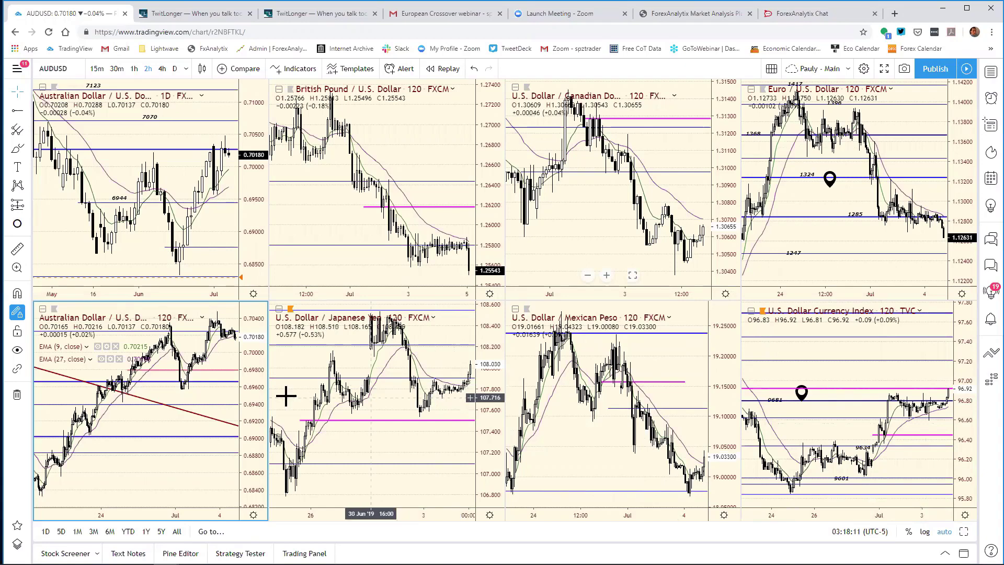
left_click(240, 97)
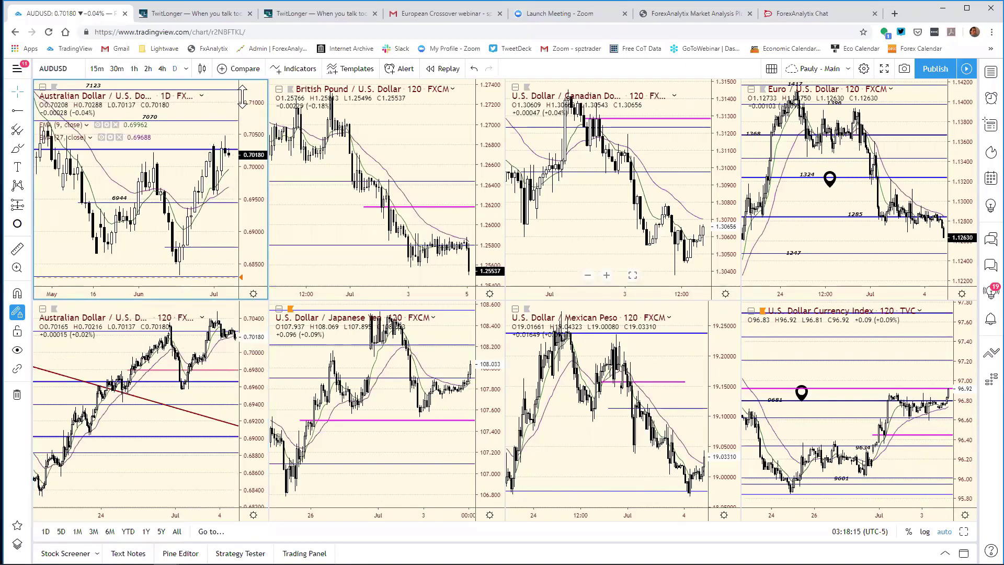
type("NZDU")
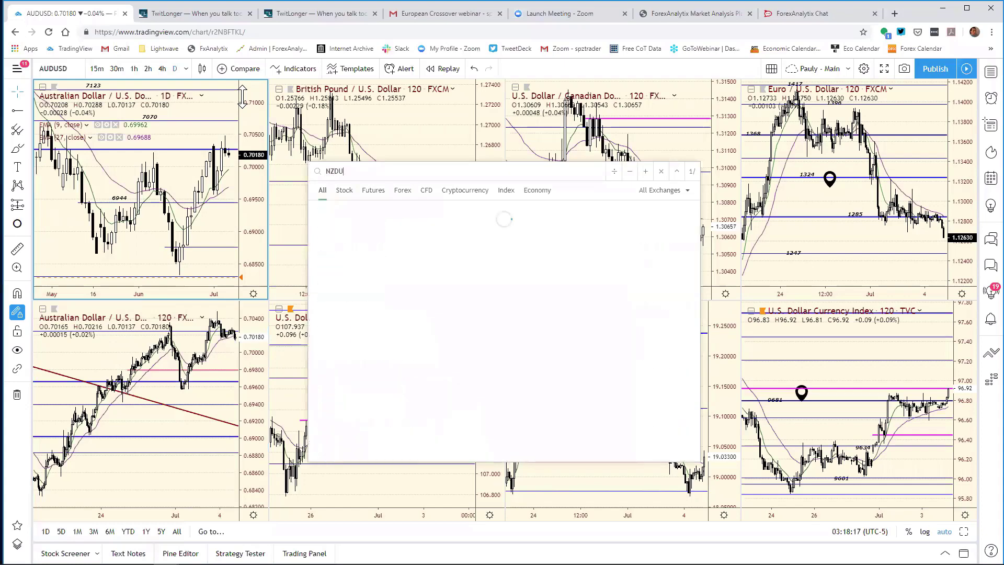
type("SD")
key("Return")
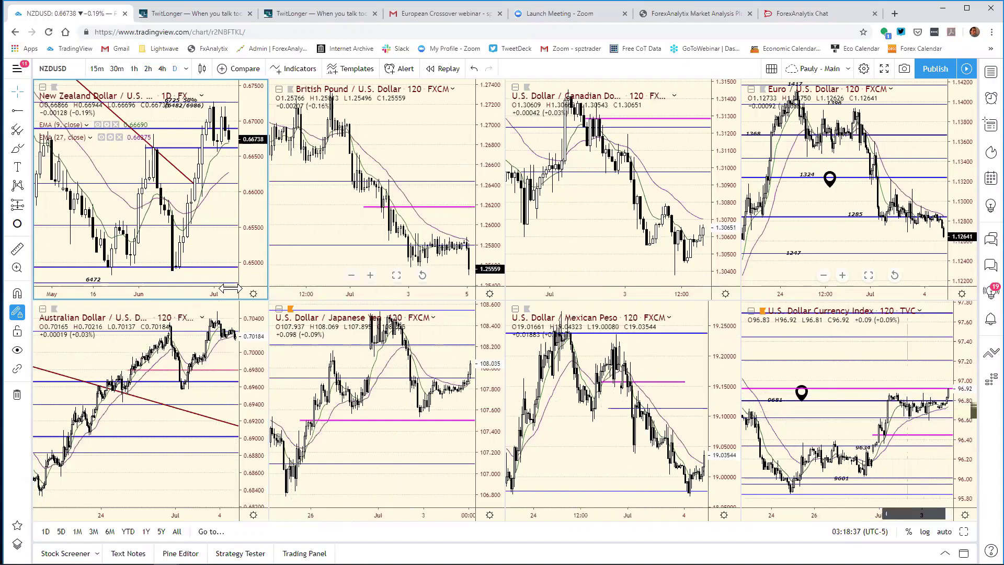
View the bottom-left AUD/USD chart full-size, then return to the grid.
left_click(255, 348)
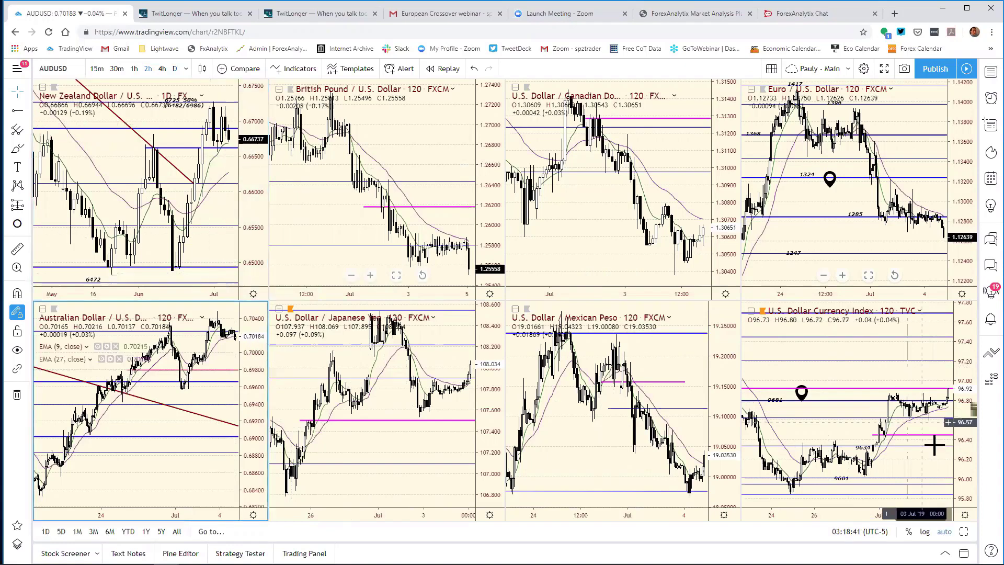
left_click(963, 531)
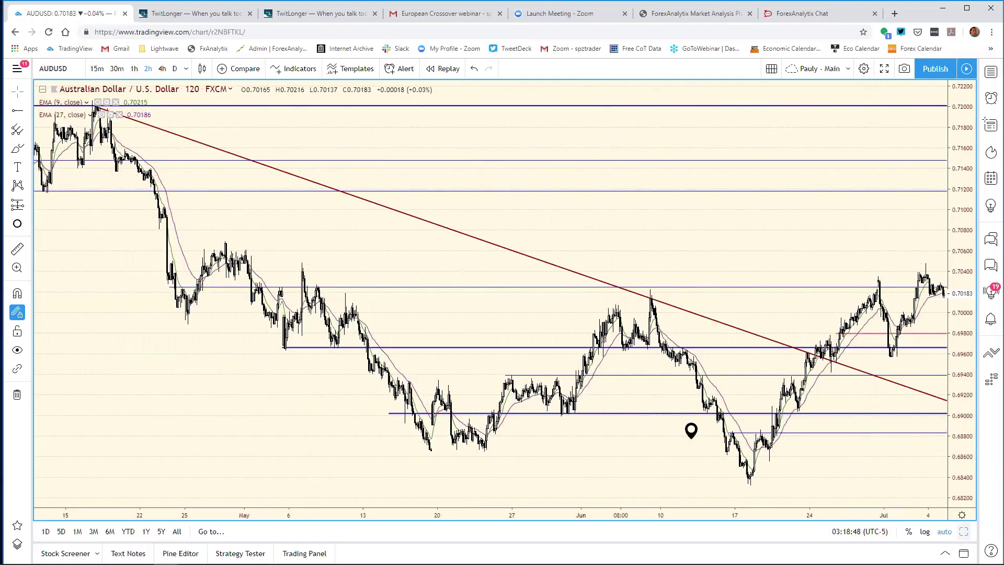
key("alt+Return")
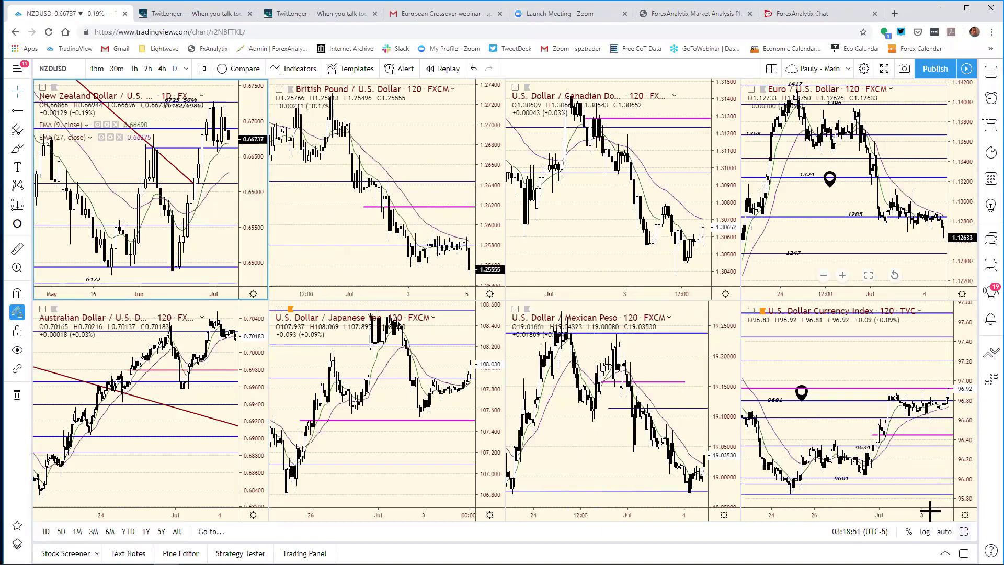
Maximize the NZD/USD chart, reset its price range, and switch the 2-hour chart from AUDUSD to NZDUSD.
key("alt+Return")
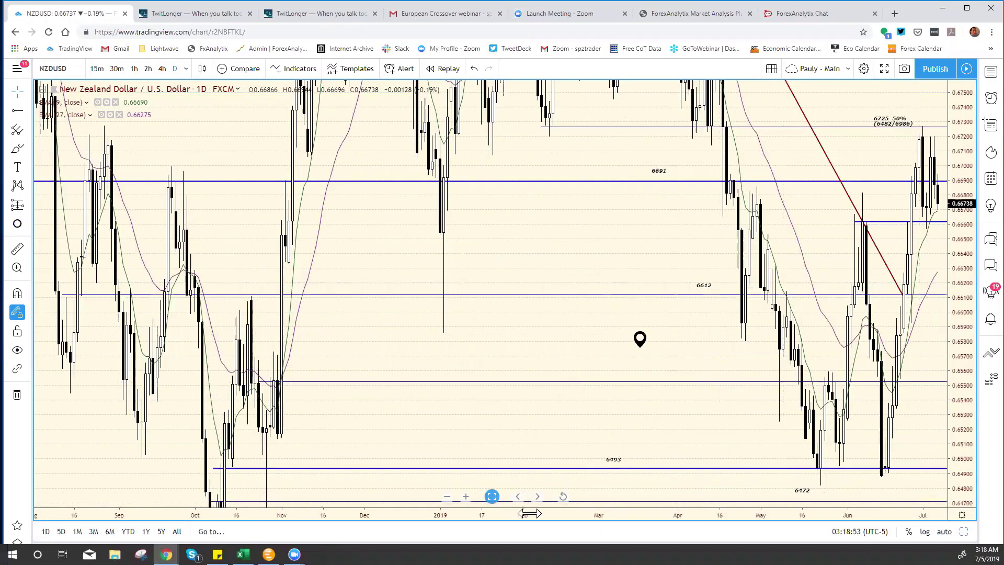
scroll(634, 502, "down", 2)
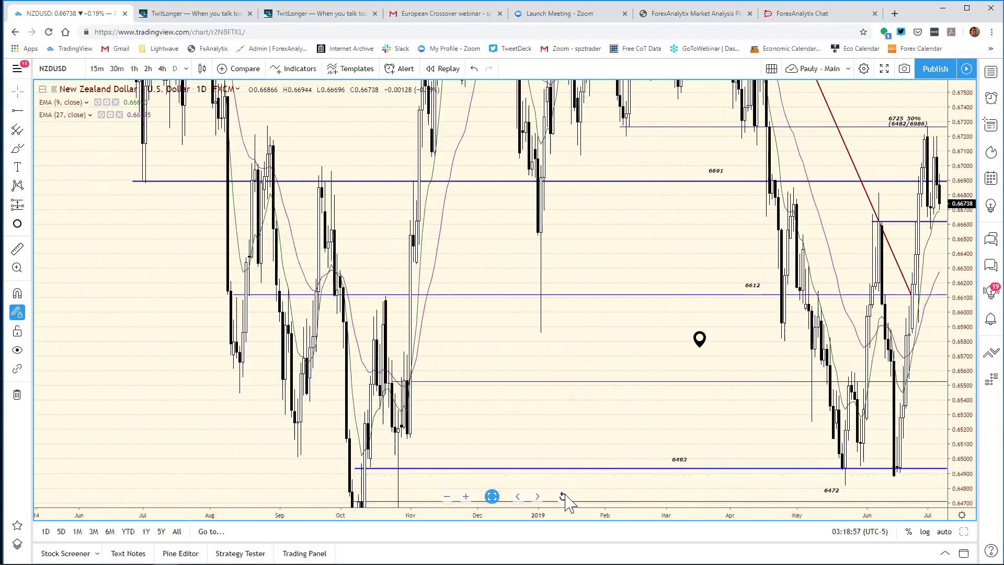
left_click(563, 496)
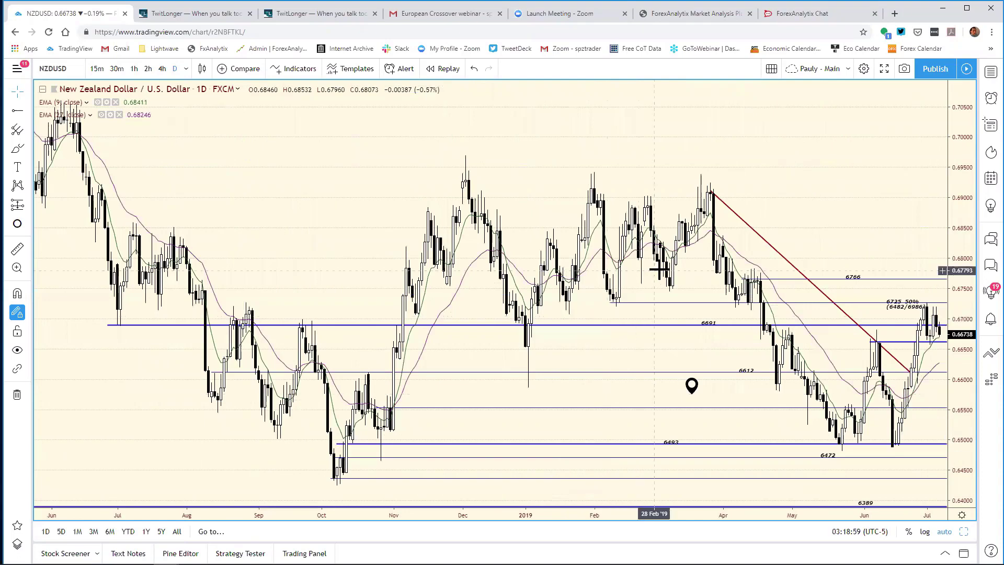
type("NZDUSD")
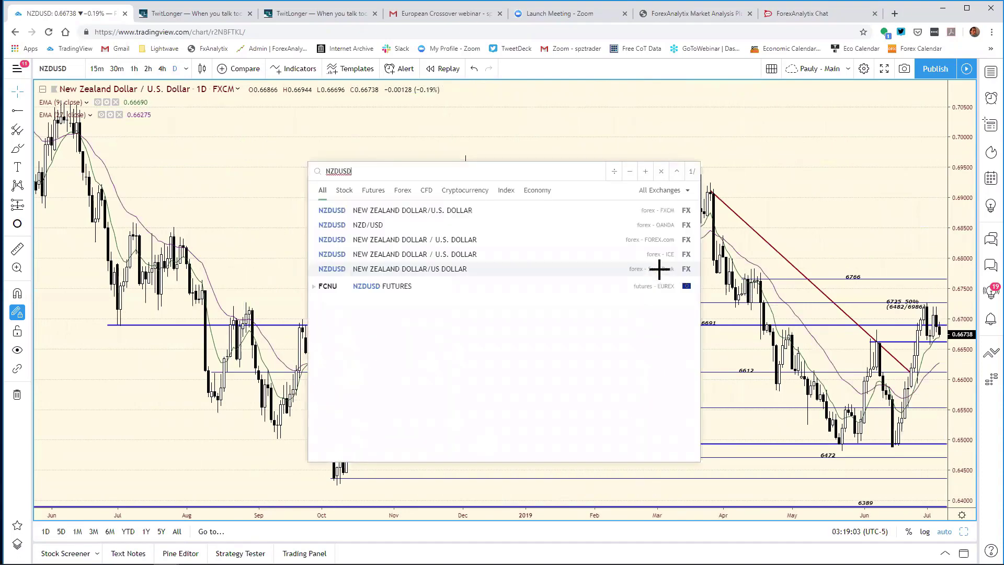
key("Return")
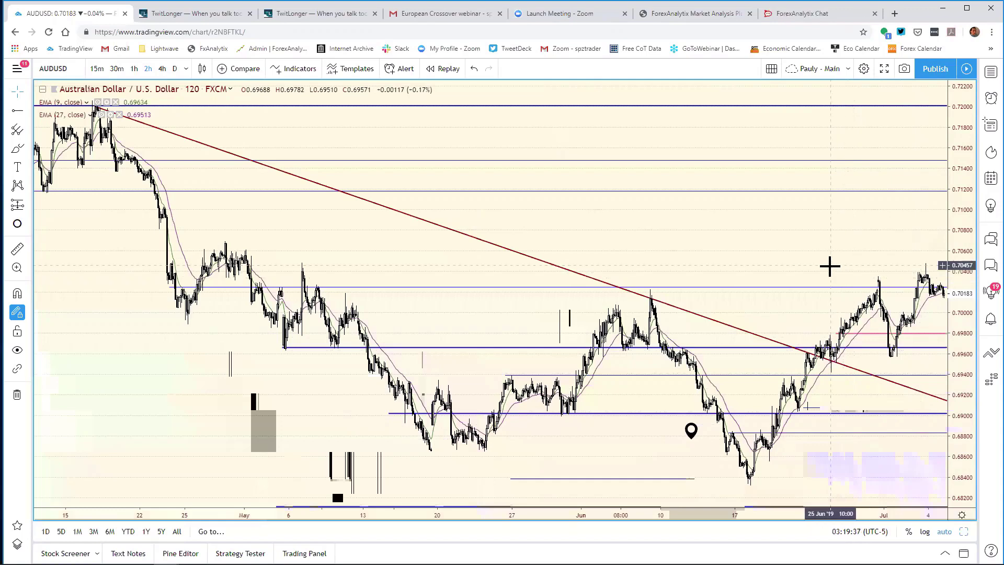
type("NZDUSD")
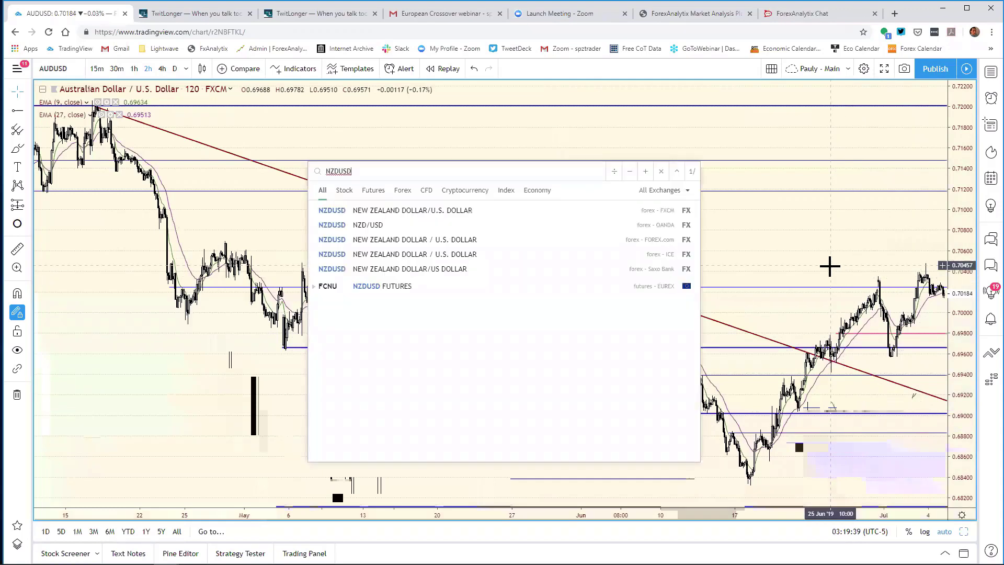
key("Return")
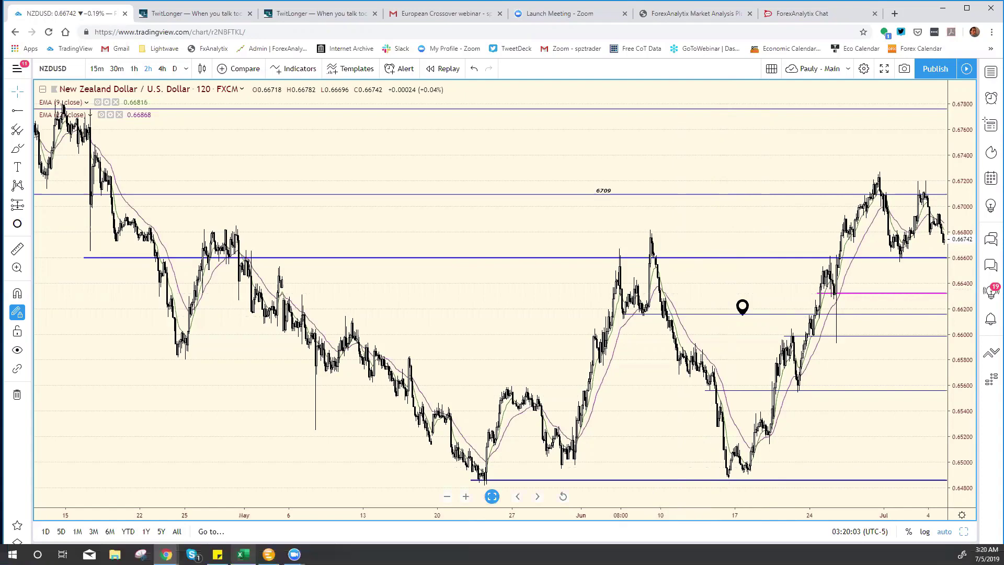
In Excel, change the NZD/USD support in E12 from 6641 to 6632, then go back to TradingView.
left_click(243, 555)
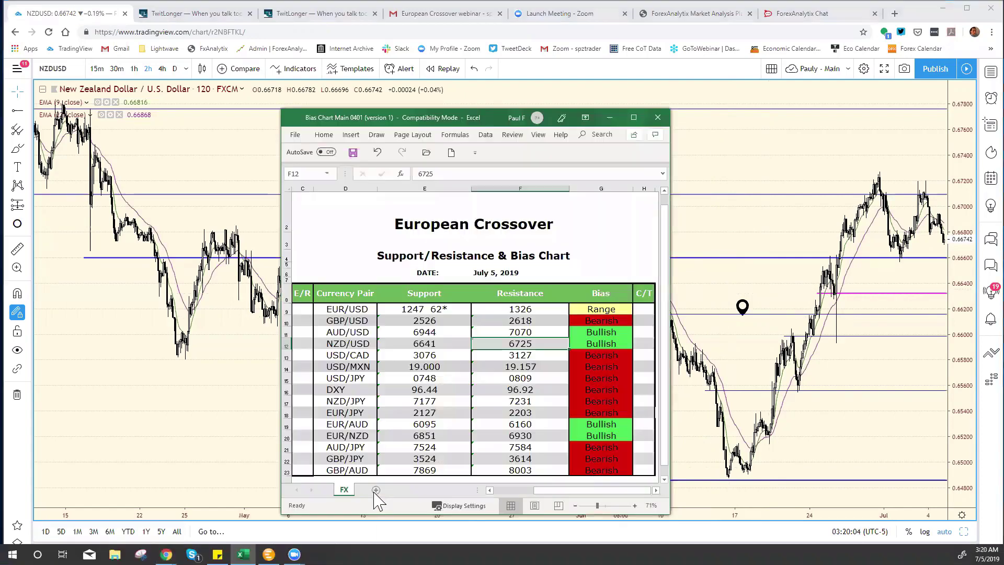
left_click(428, 354)
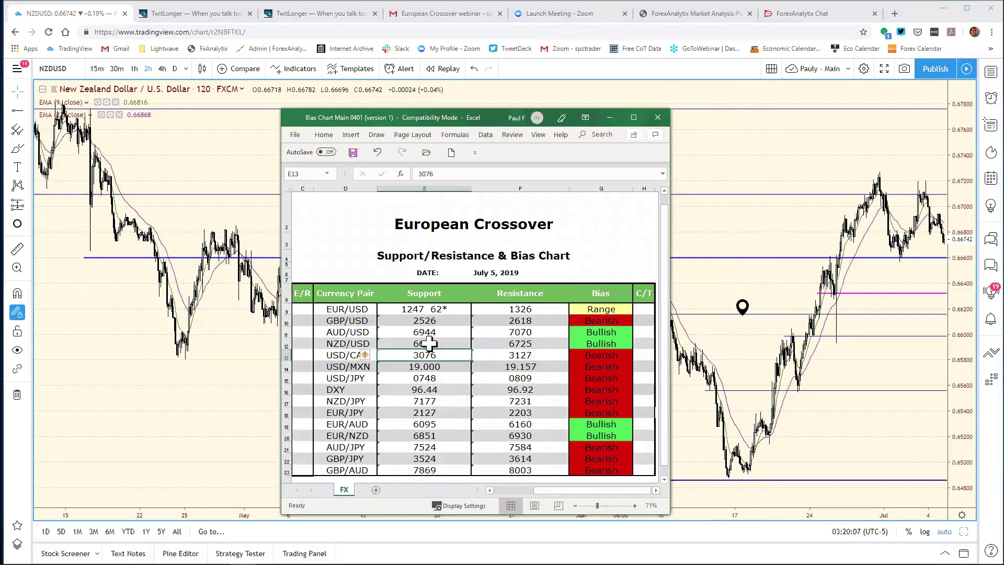
key("Up")
left_click(448, 174)
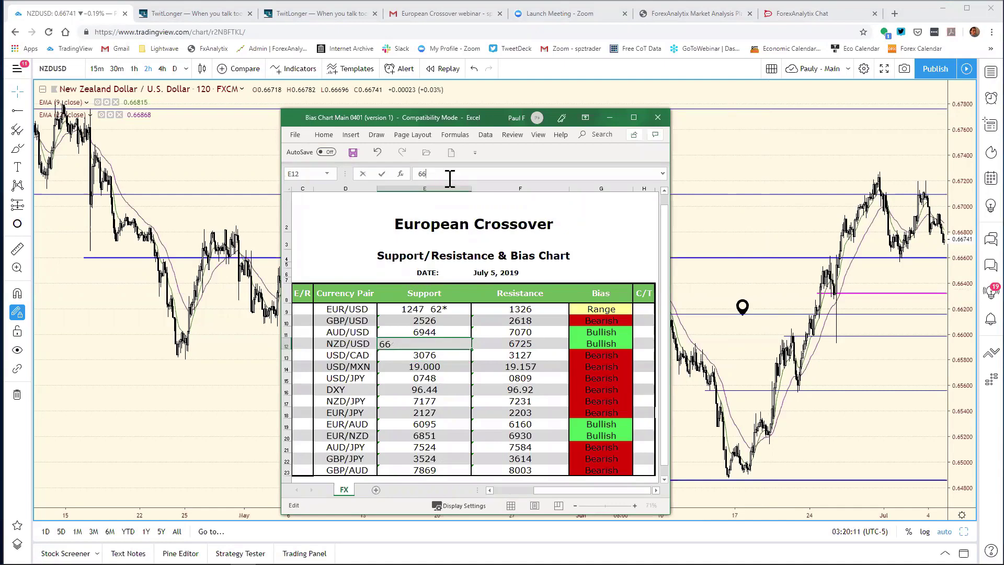
key("Return")
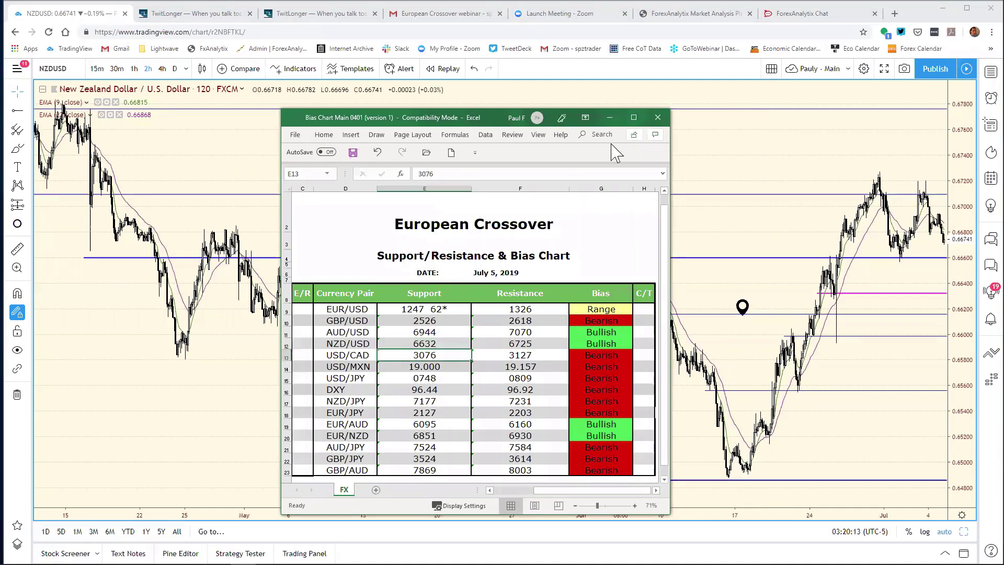
left_click(711, 159)
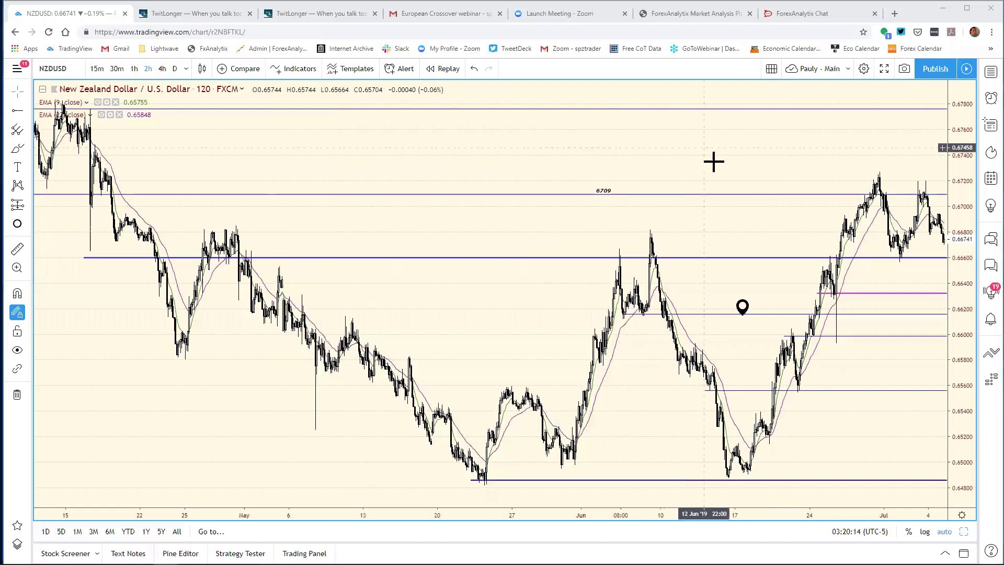
Inspect the settings of the 0.66010 horizontal ray, then close them.
right_click(799, 335)
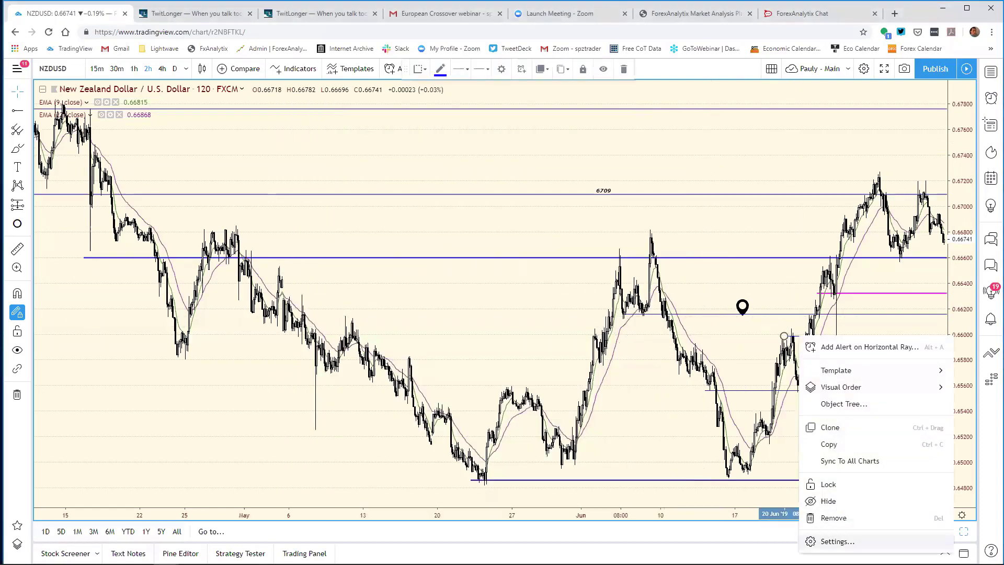
left_click(836, 541)
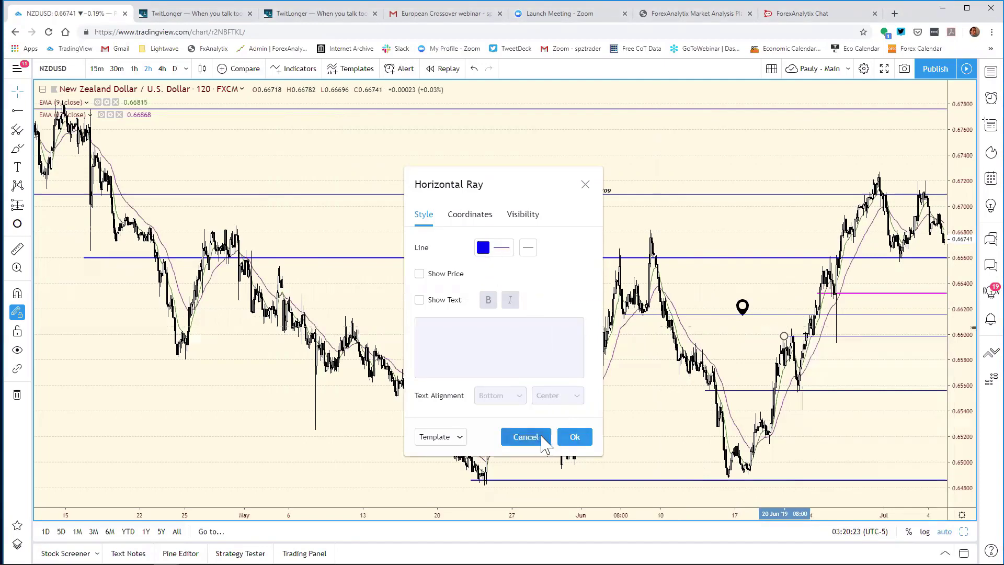
left_click(574, 437)
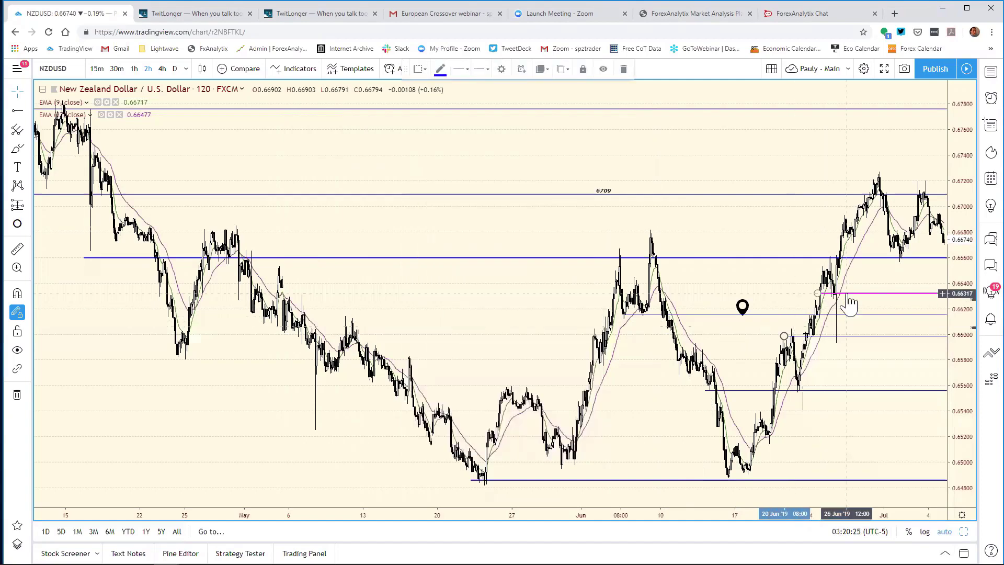
Give the magenta horizontal ray a deeper magenta line colour and apply the settings.
right_click(847, 294)
left_click(890, 499)
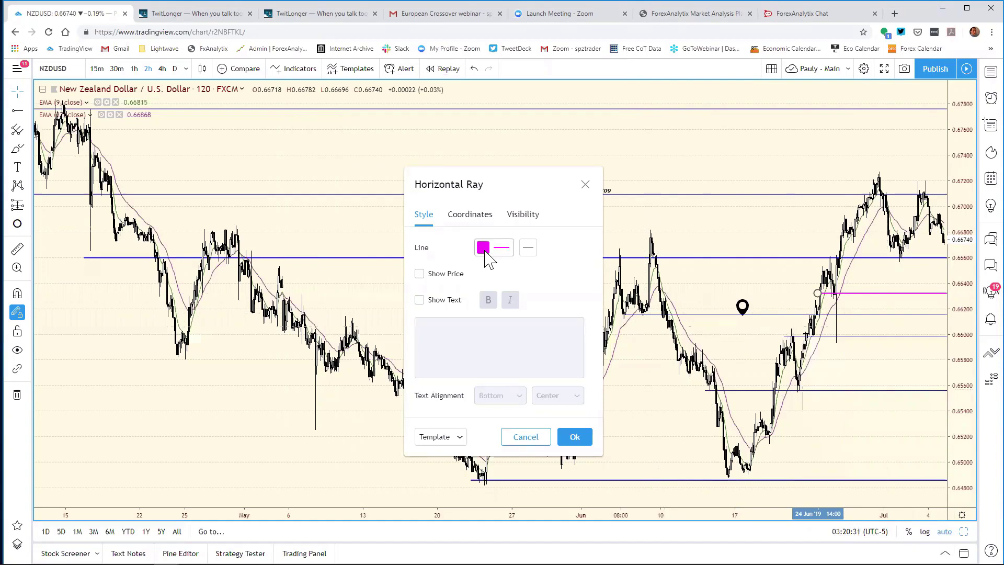
left_click(488, 258)
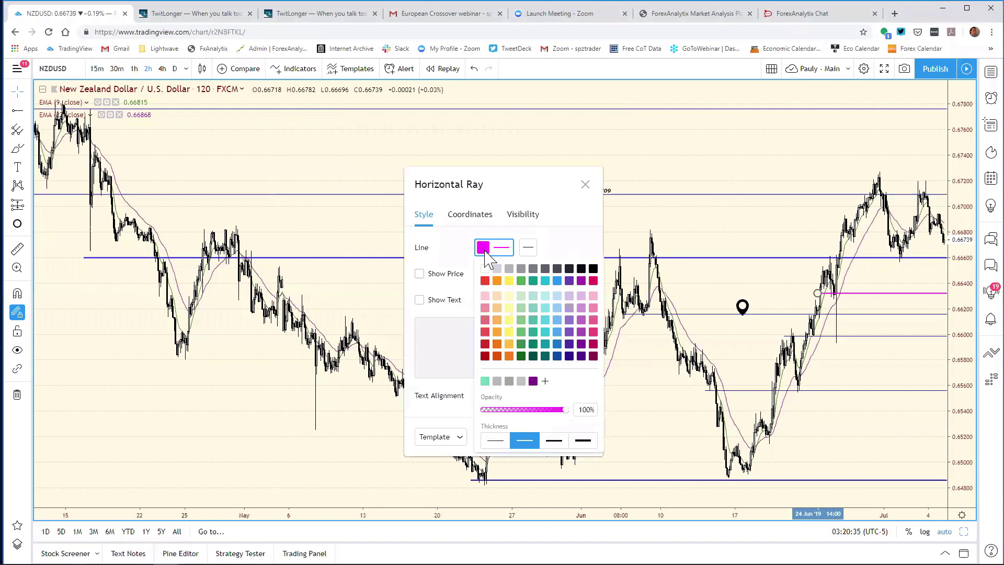
left_click(497, 382)
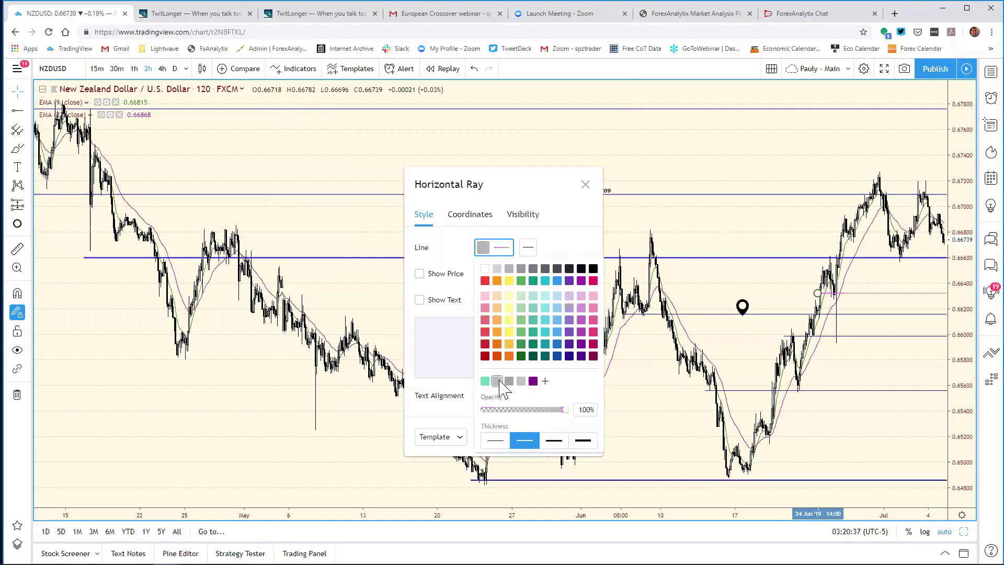
left_click(483, 252)
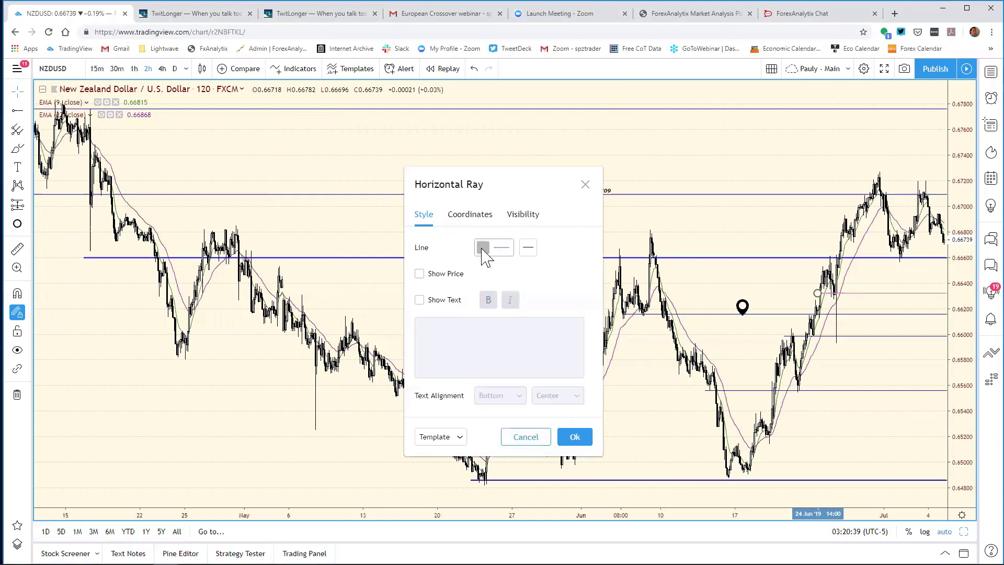
left_click(483, 253)
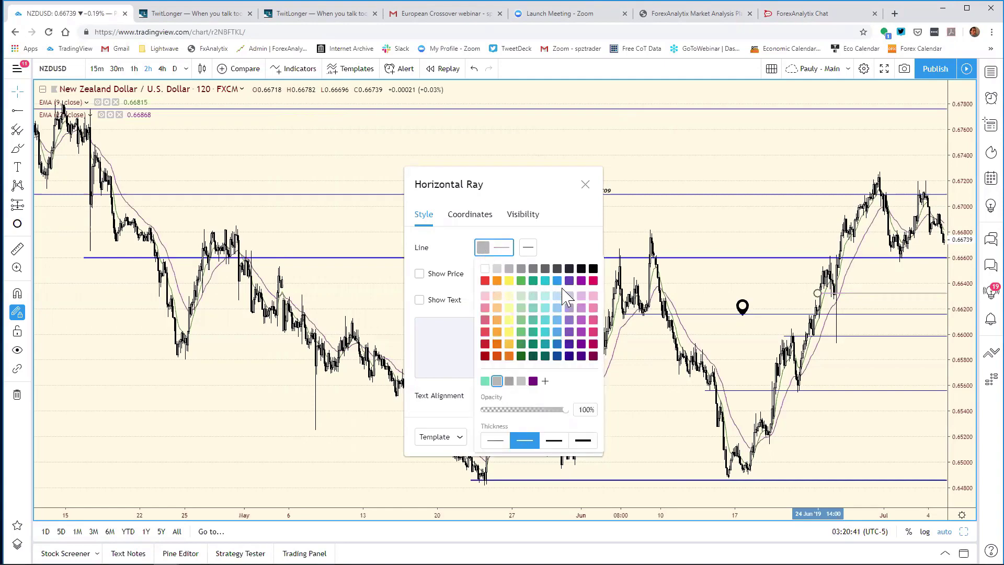
left_click(593, 281)
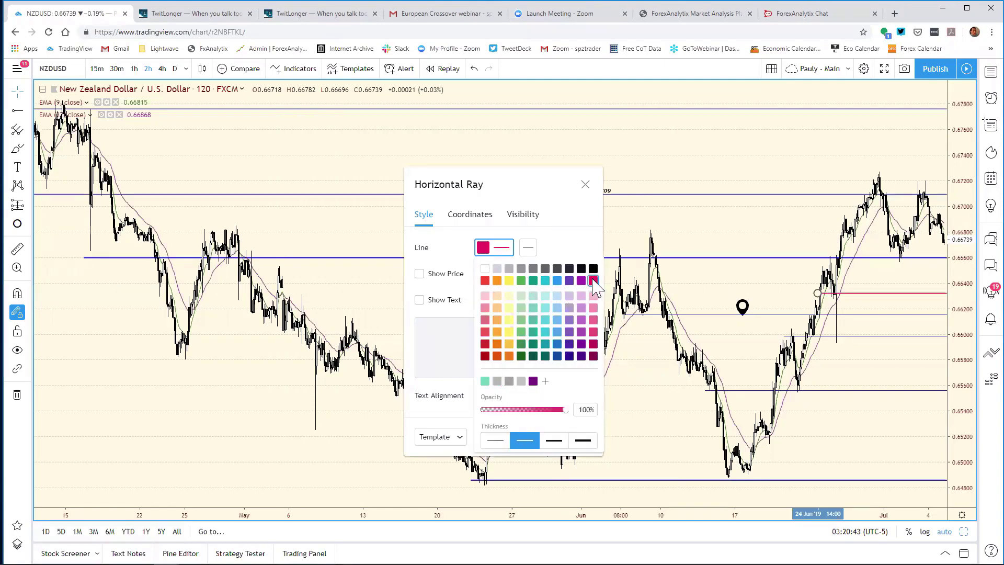
left_click(482, 253)
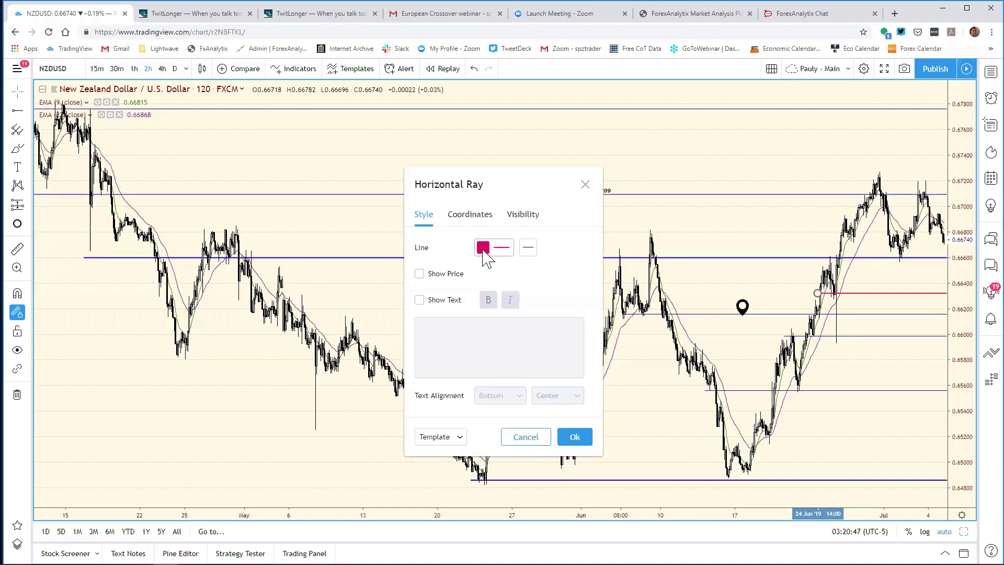
right_click(483, 255)
left_click(502, 244)
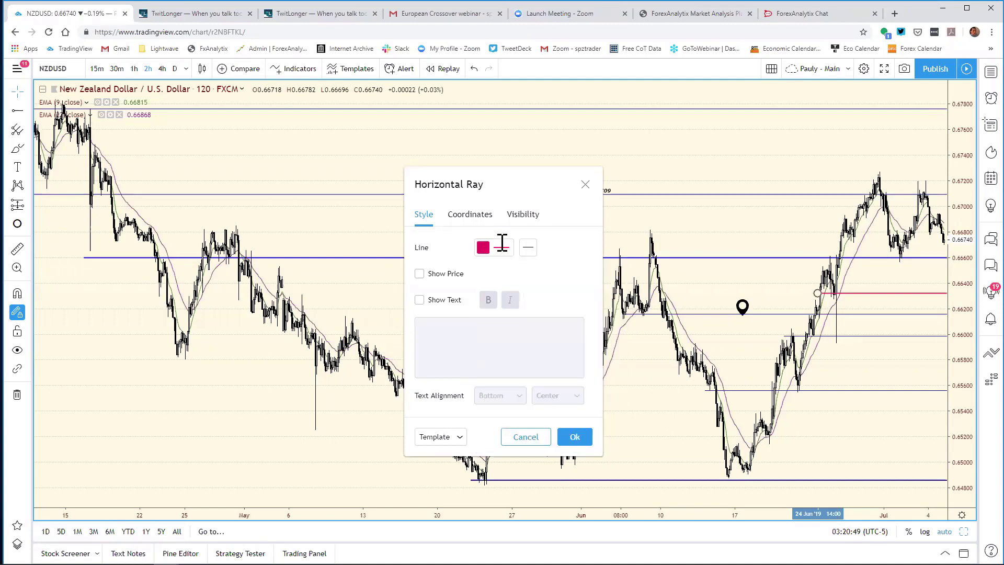
left_click(523, 214)
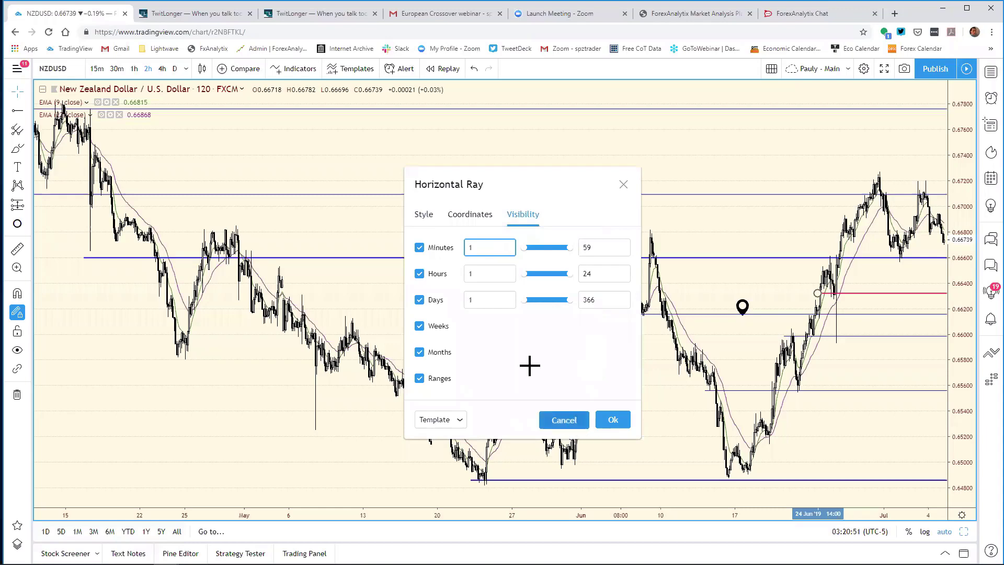
key("Return")
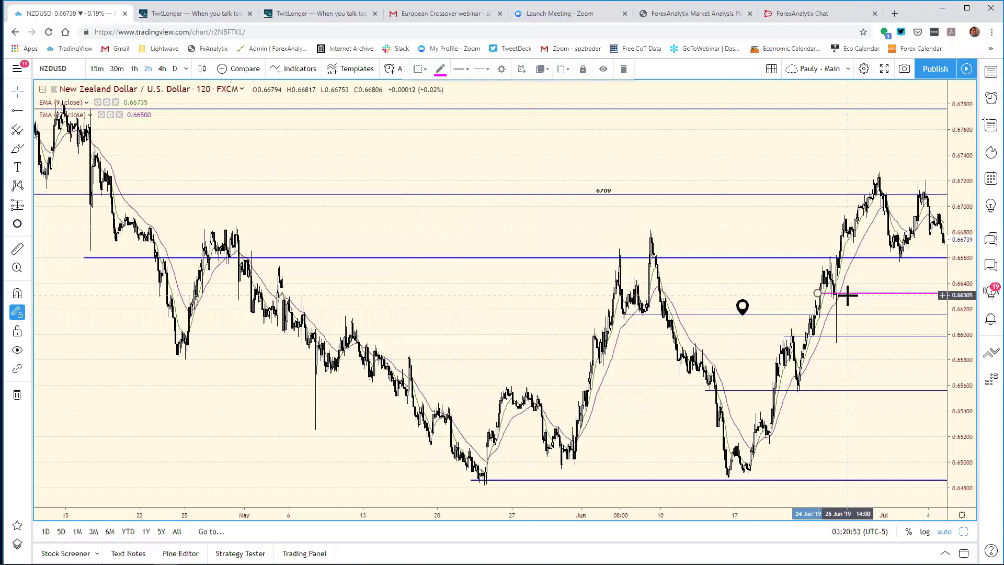
right_click(843, 295)
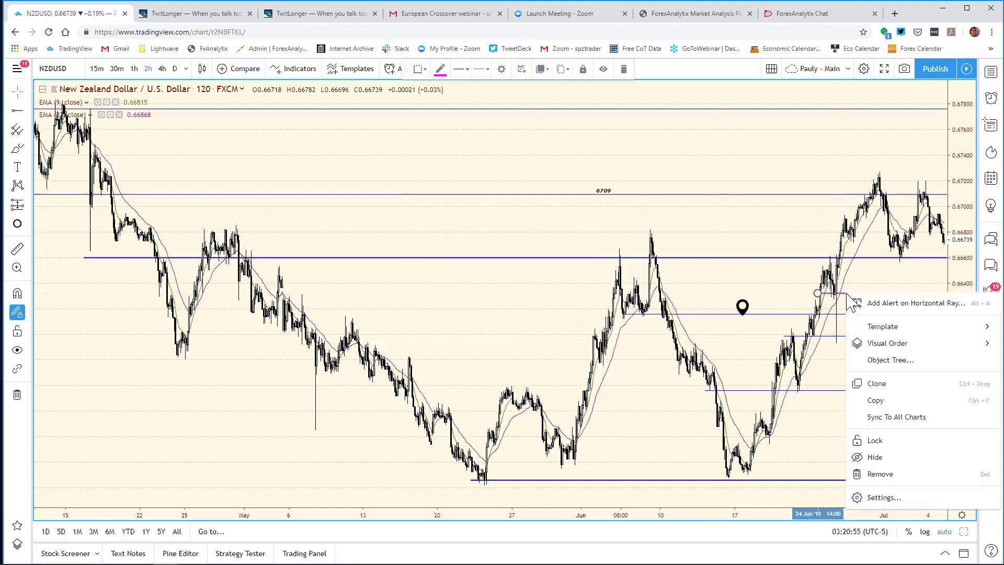
key("Escape")
right_click(838, 296)
mouse_move(844, 363)
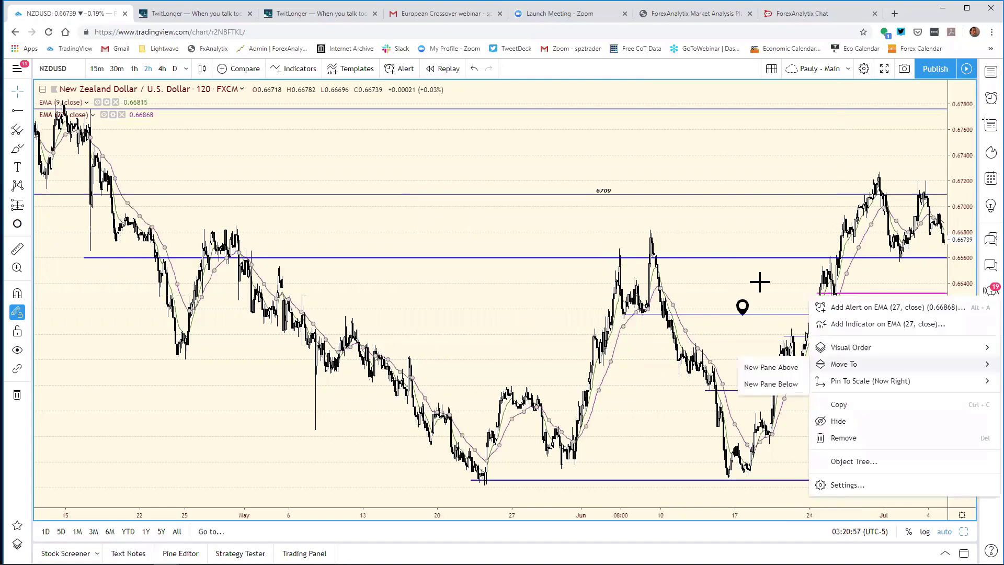
left_click(812, 292)
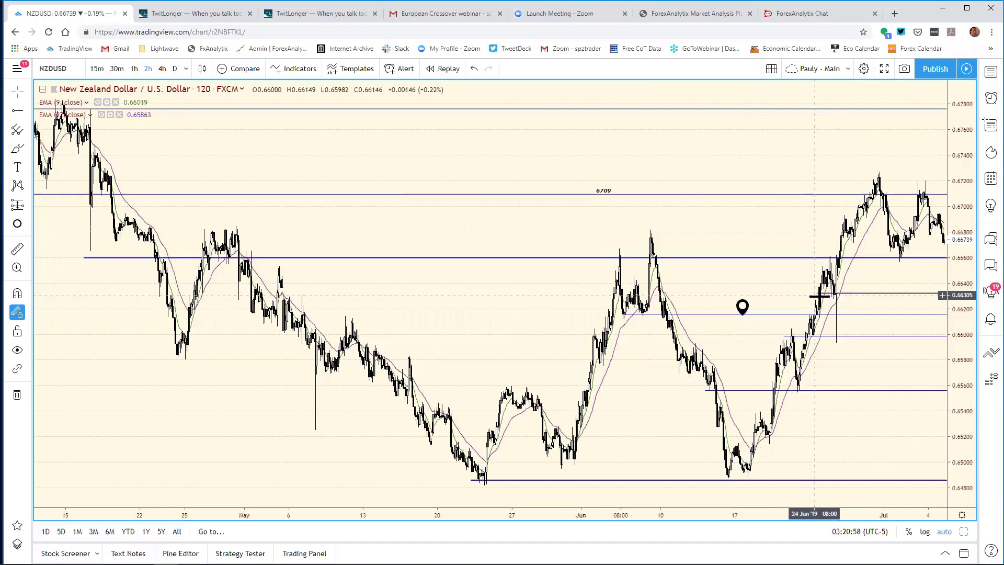
right_click(846, 295)
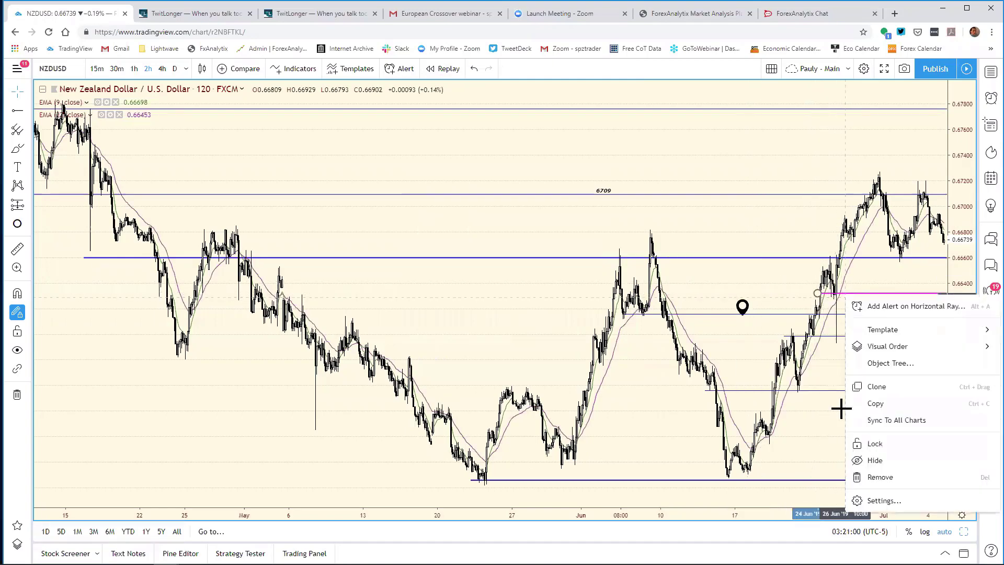
left_click(876, 500)
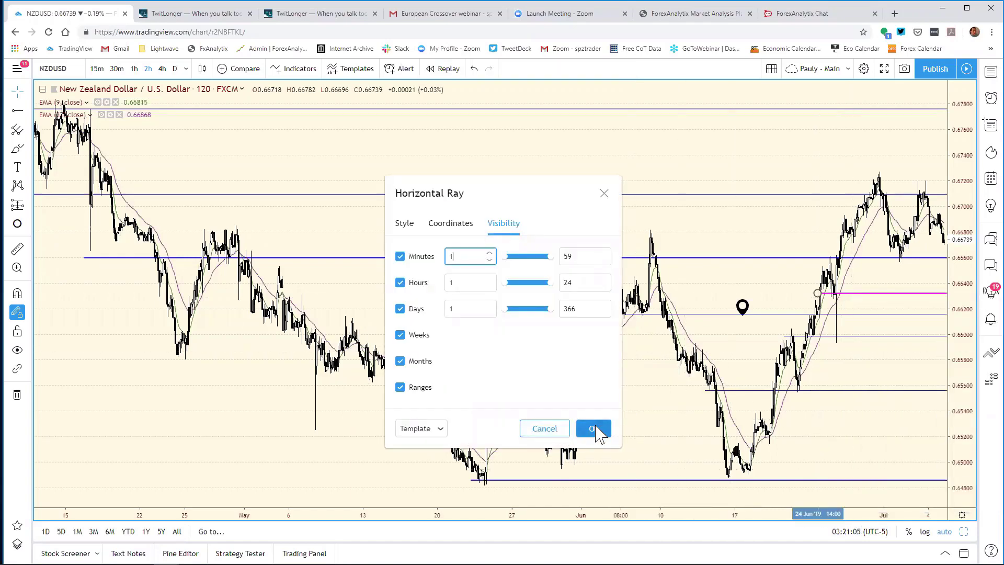
left_click(405, 224)
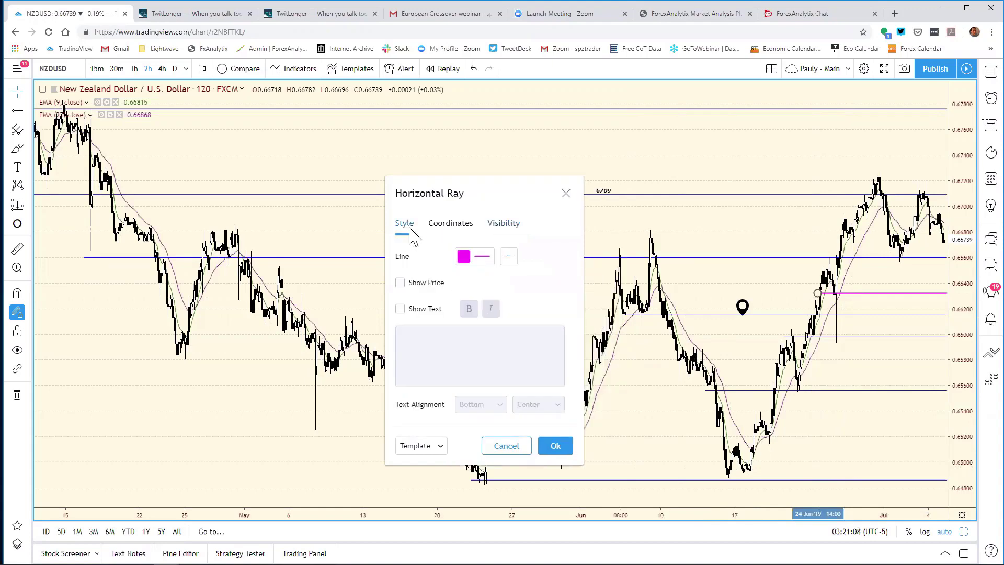
left_click(464, 257)
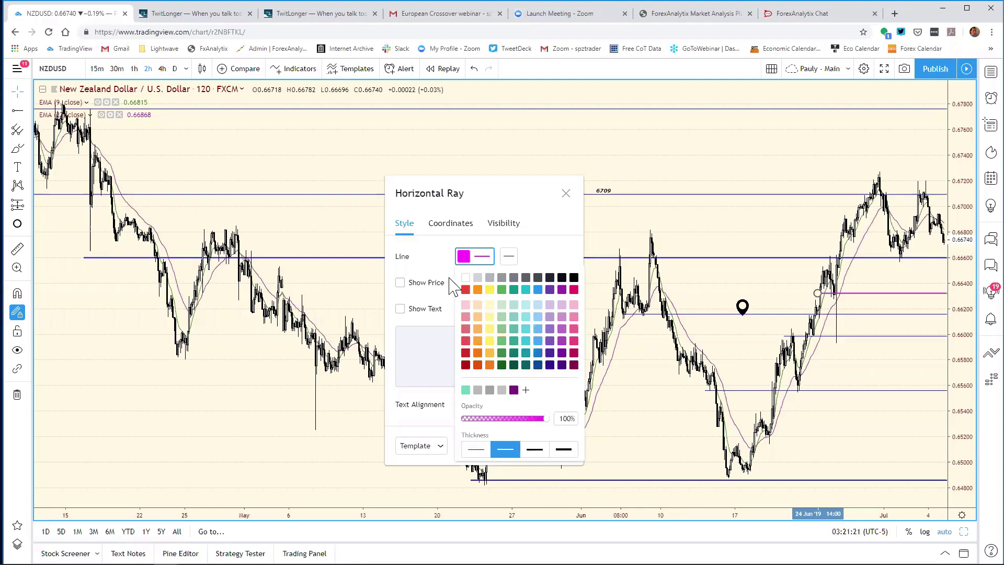
left_click(451, 223)
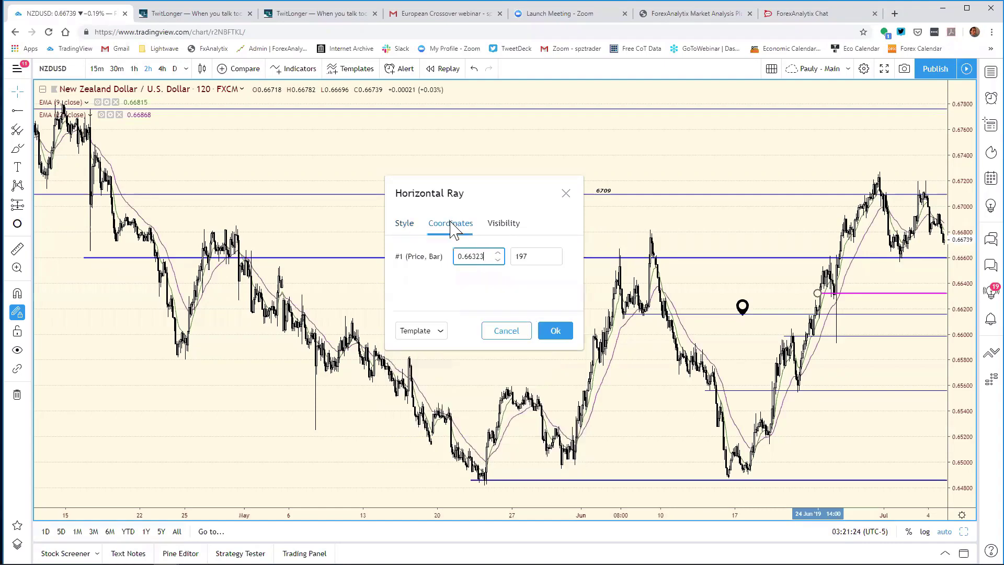
left_click(406, 225)
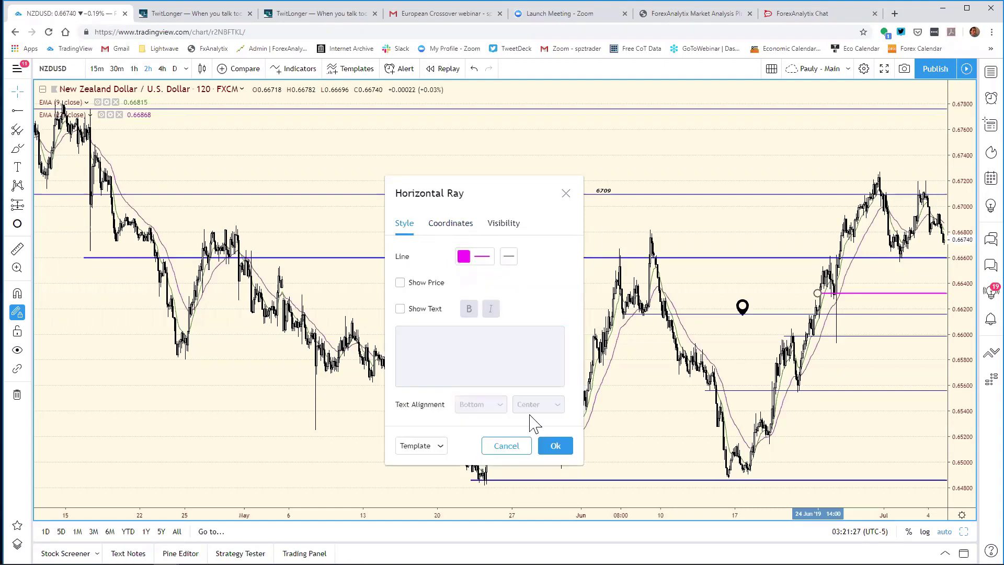
left_click(555, 446)
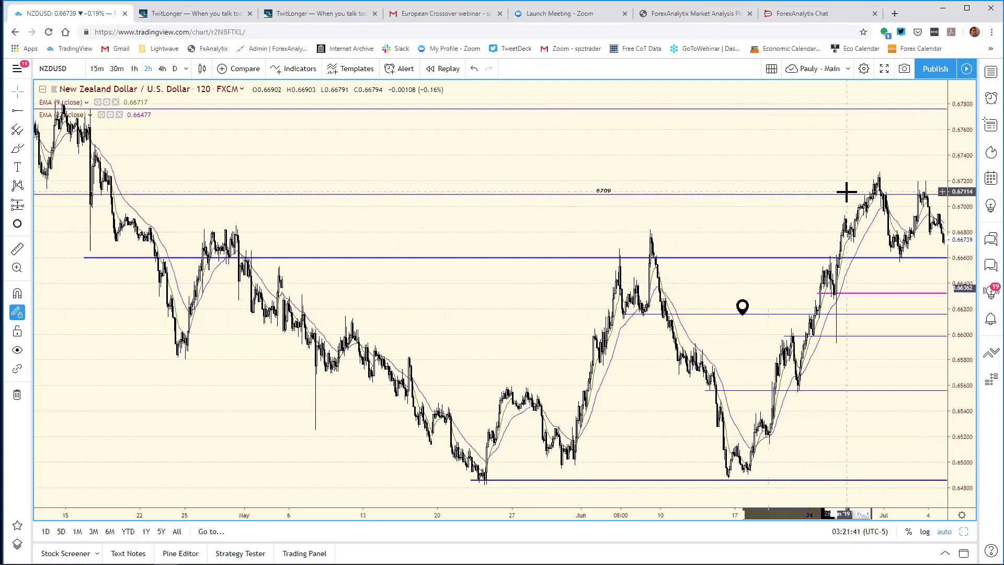
Change the NZD/USD resistance in the bias chart from 6725 to 6712.
mouse_move(513, 501)
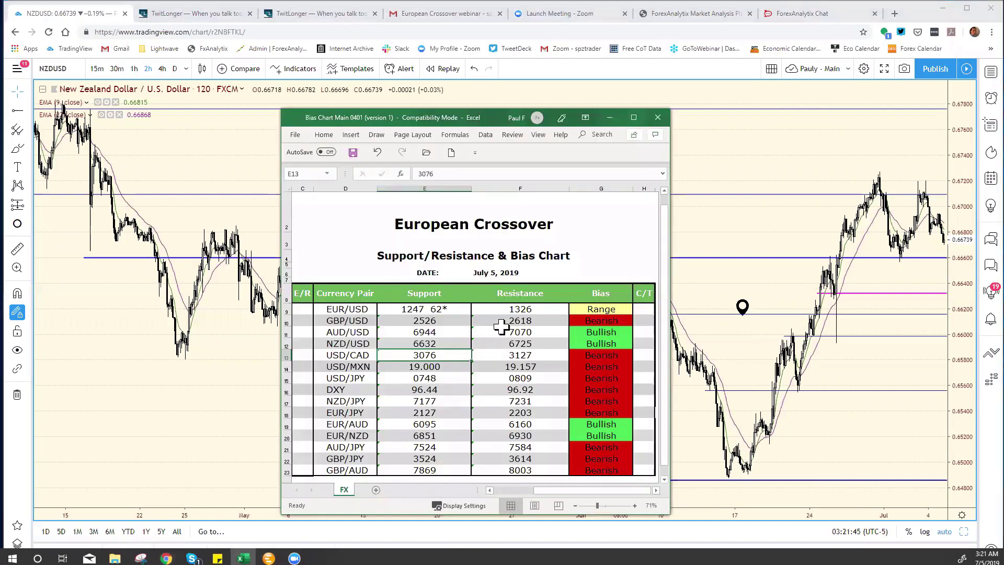
left_click(544, 352)
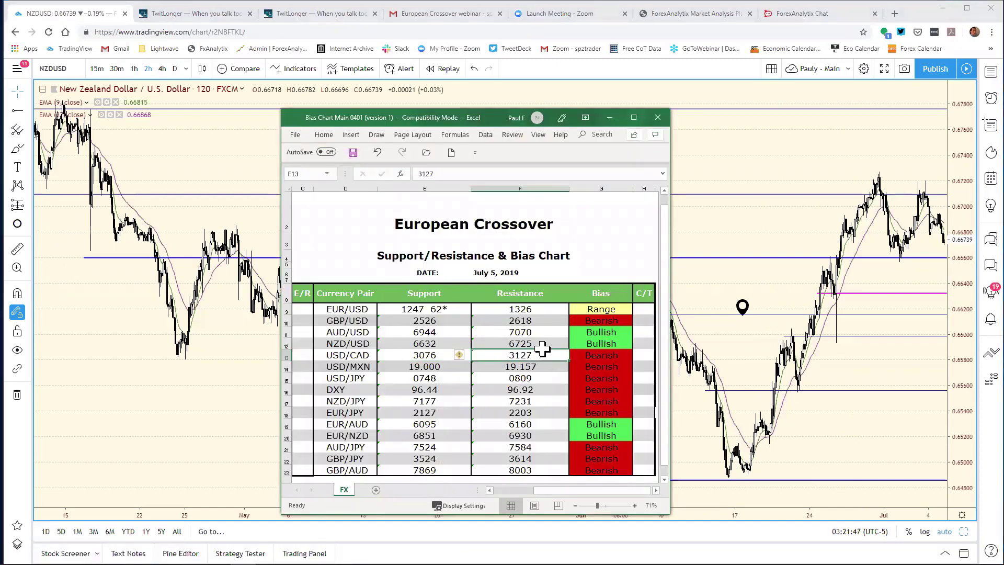
left_click(541, 346)
left_click(455, 179)
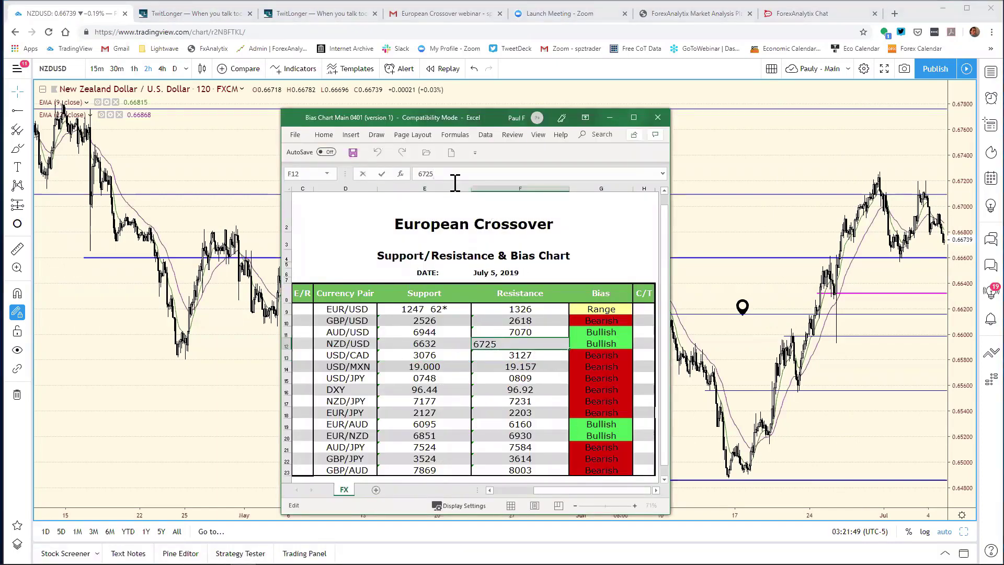
key("BackSpace")
type("1")
key("Return")
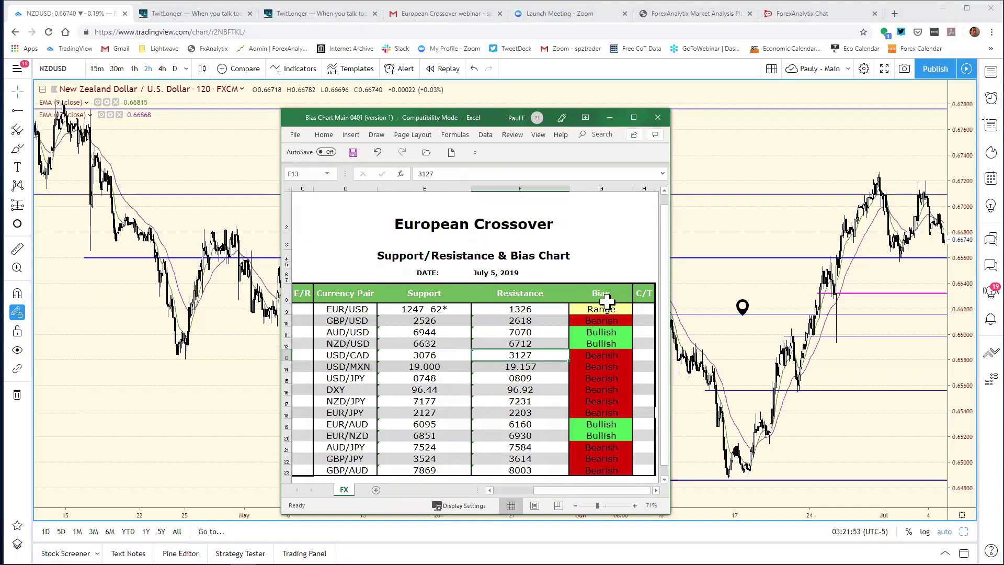
Save the bias chart workbook and return to the TradingView charts.
left_click(296, 136)
left_click(306, 252)
left_click(797, 191)
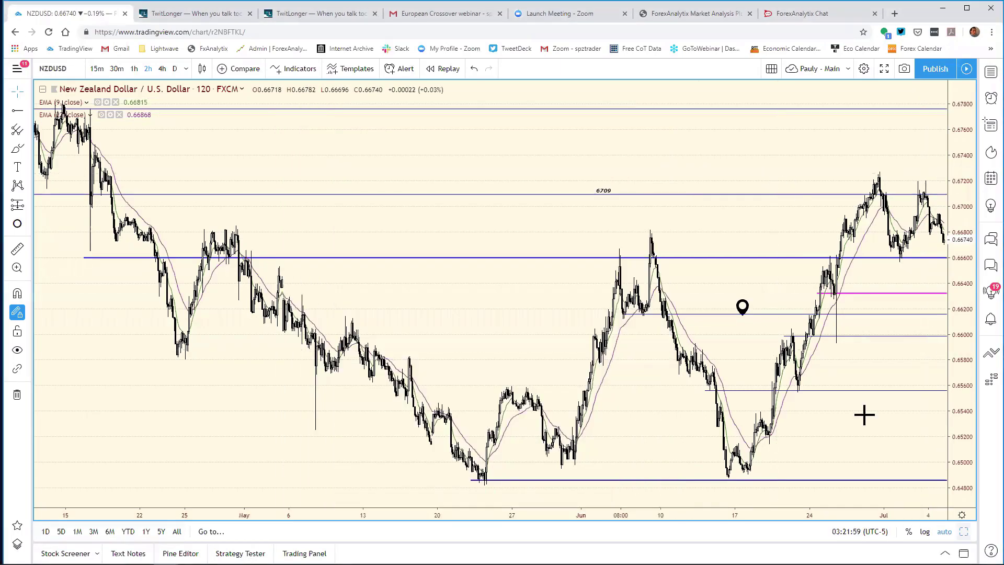
Load USDCAD into the top-left daily chart of the grid and enlarge it to full size.
key("alt+Return")
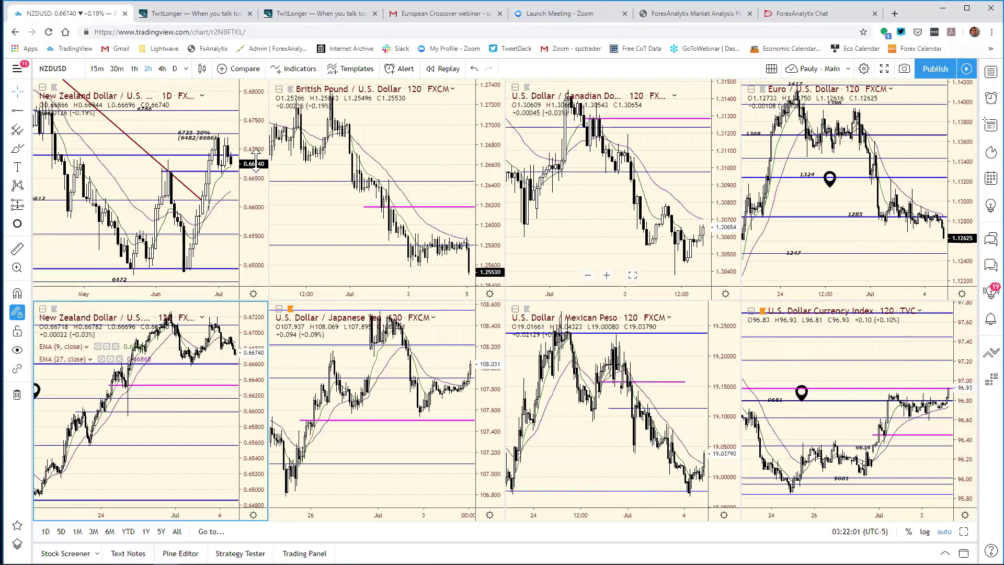
left_click(256, 162)
type("U")
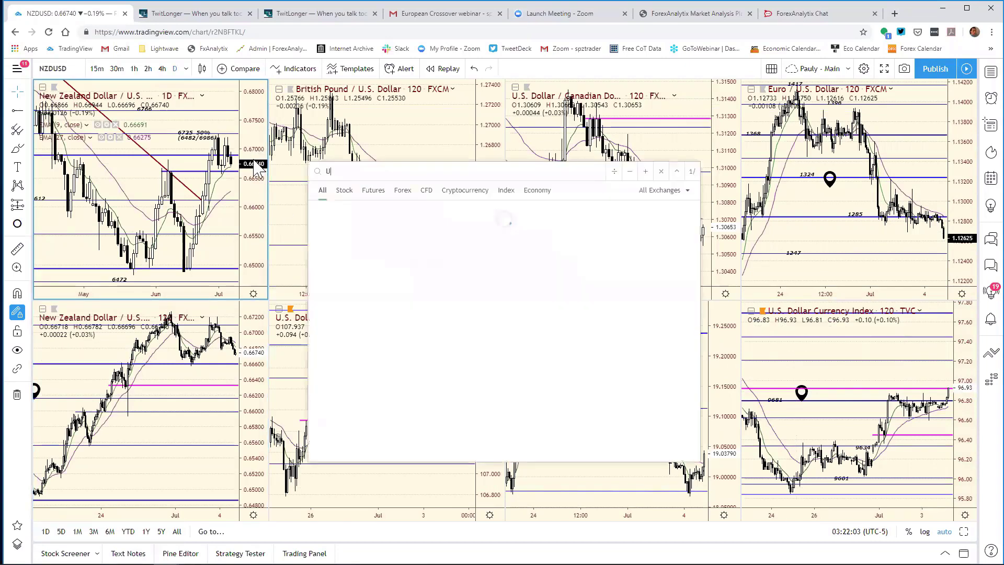
type("SDCAD")
key("Return")
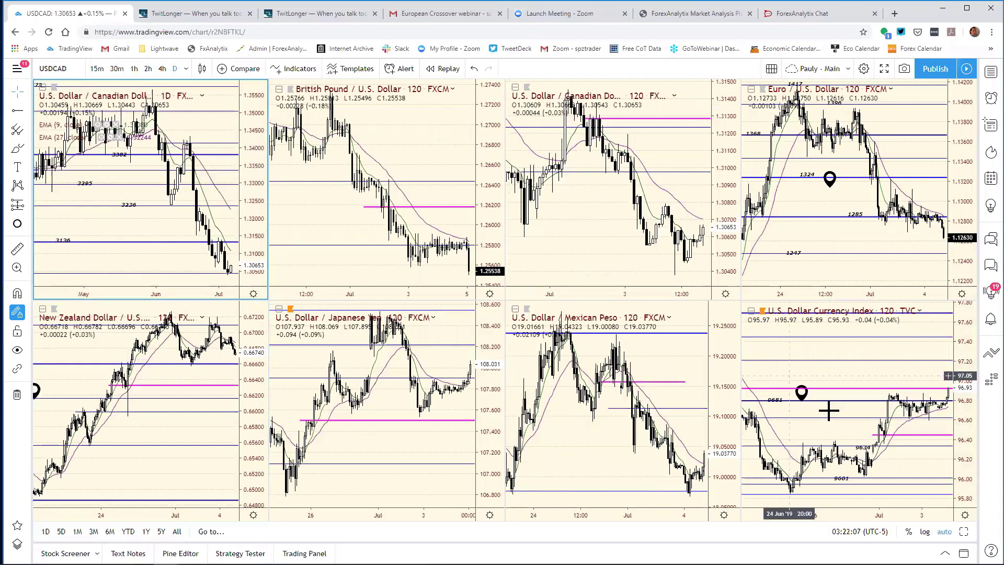
key("alt+Return")
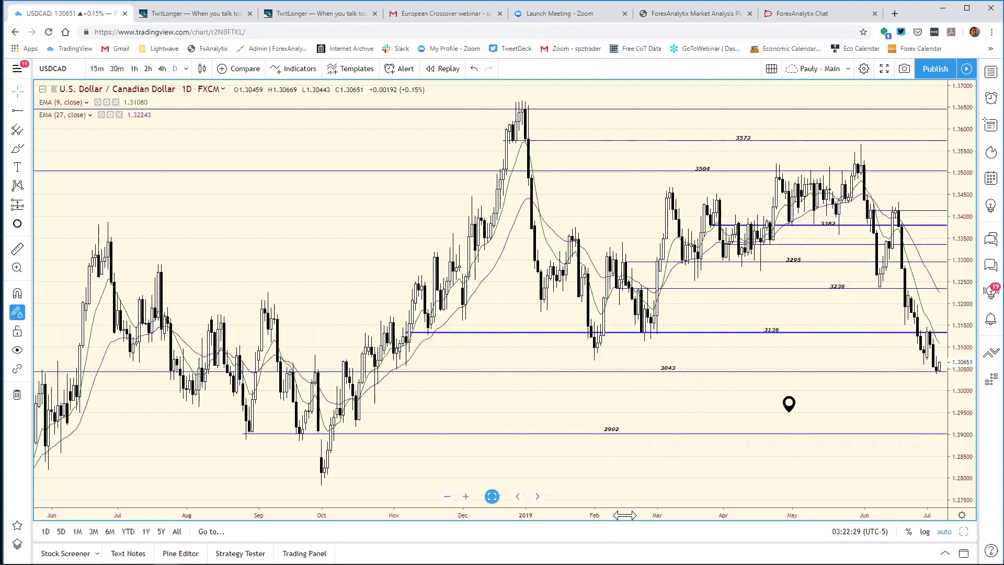
Zoom the USD/CAD timeline, then set the Excel USD/CAD support in E13 from 3076 to 3043.
scroll(624, 515, "down", 5)
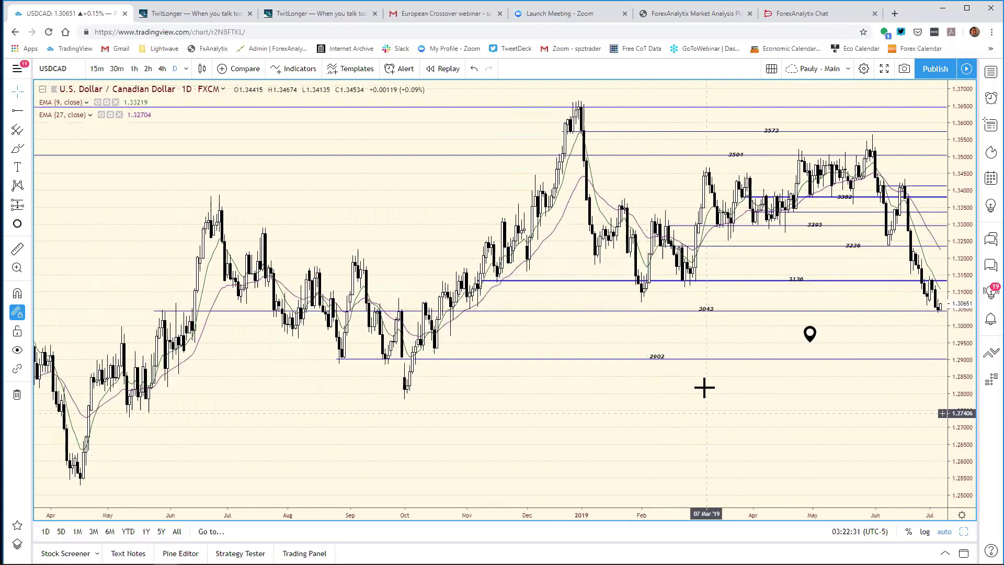
left_click_drag(649, 511, 609, 509)
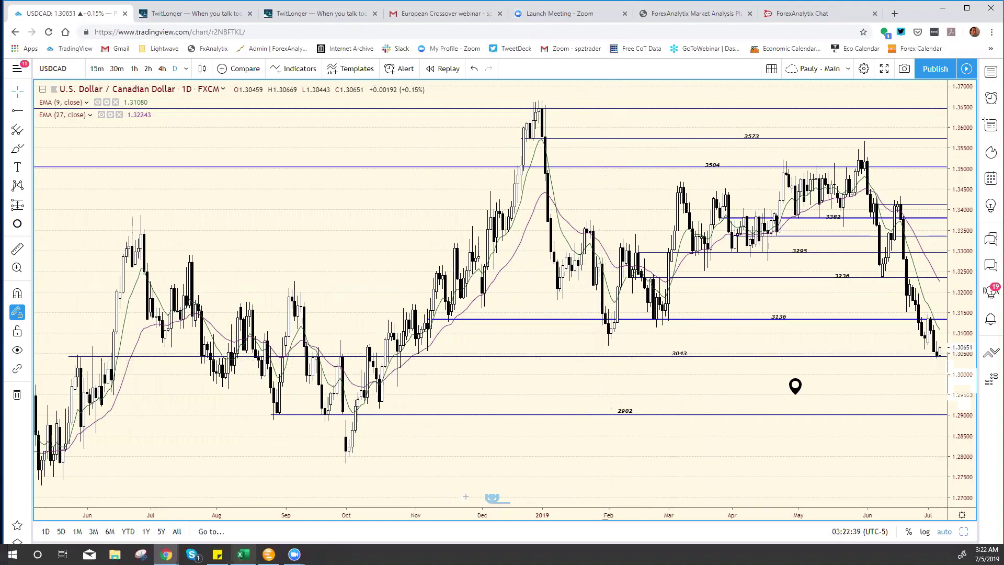
left_click(243, 553)
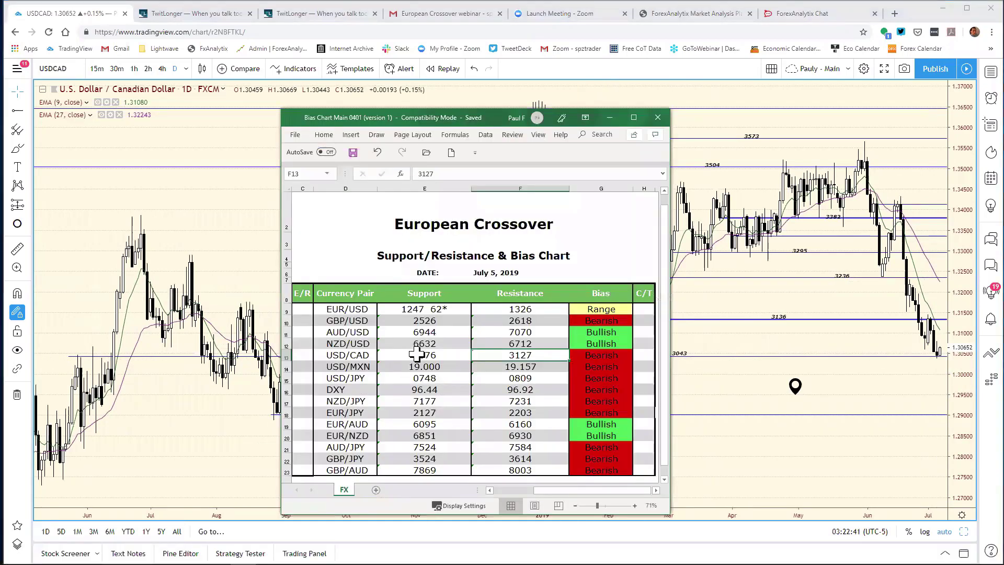
left_click(417, 355)
left_click(436, 175)
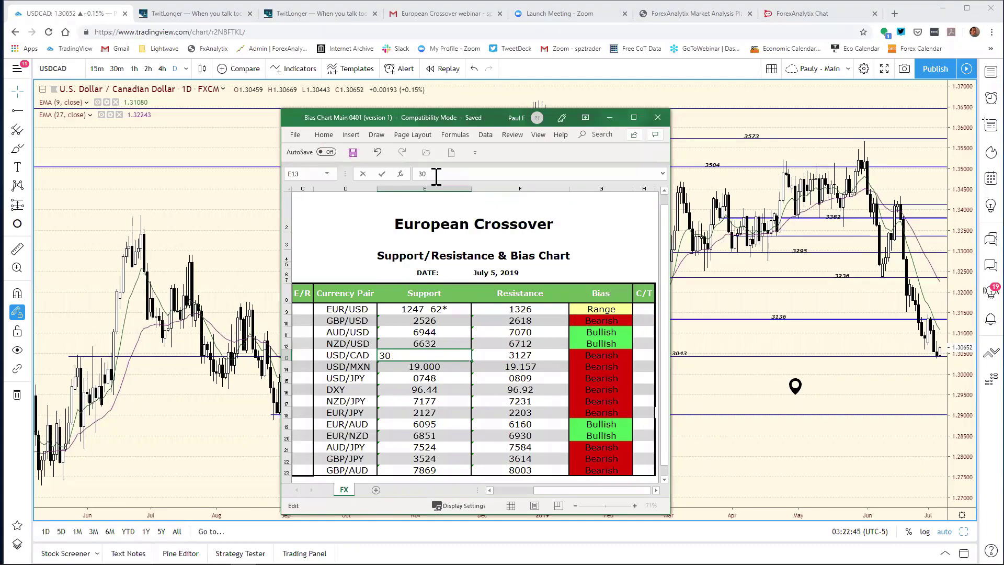
type("43")
key("Return")
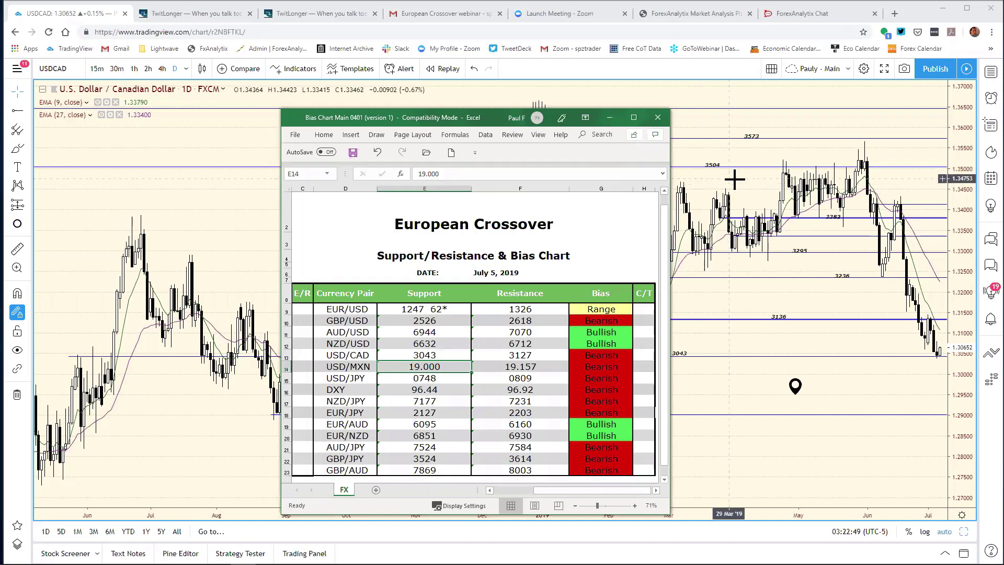
left_click(773, 382)
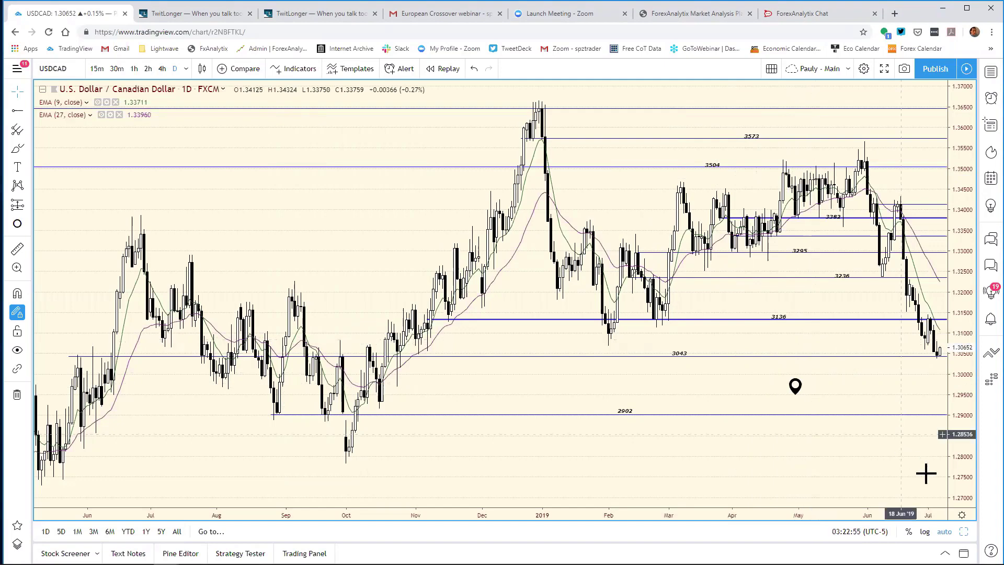
Review the USD/CAD 120-minute chart full-size, return to the eight-chart grid, and bring up Excel.
left_click(963, 531)
left_click(727, 188)
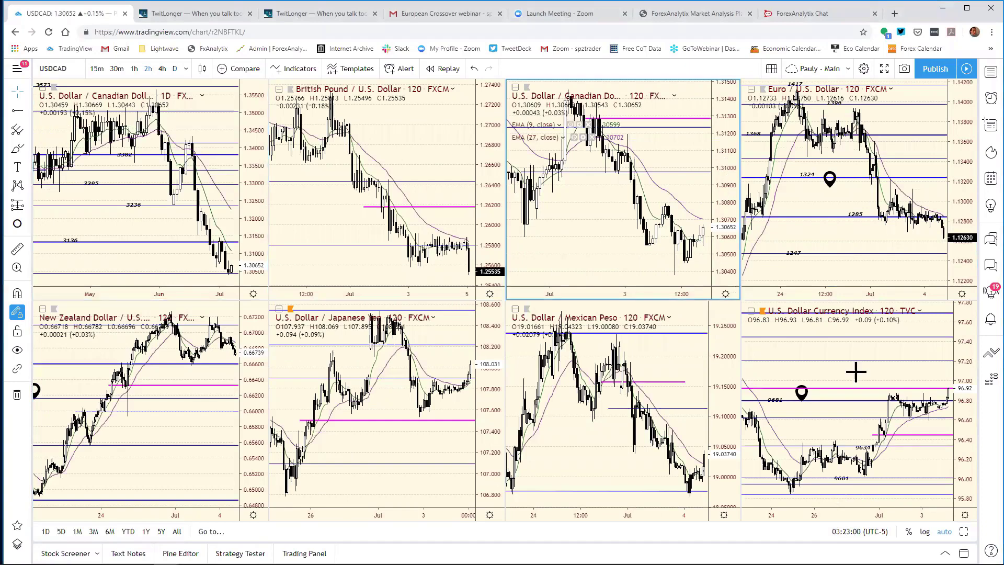
left_click(964, 531)
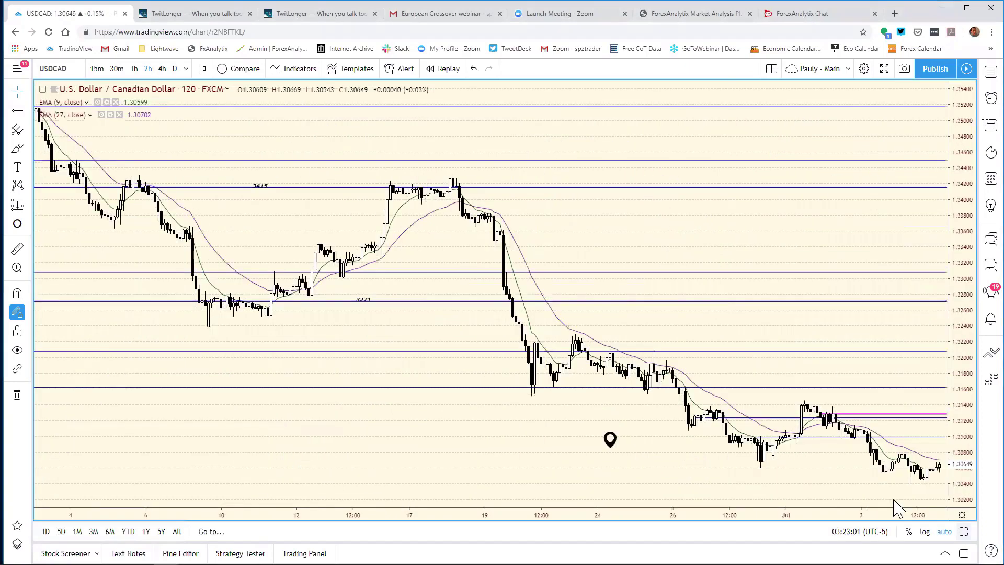
left_click_drag(761, 515, 831, 512)
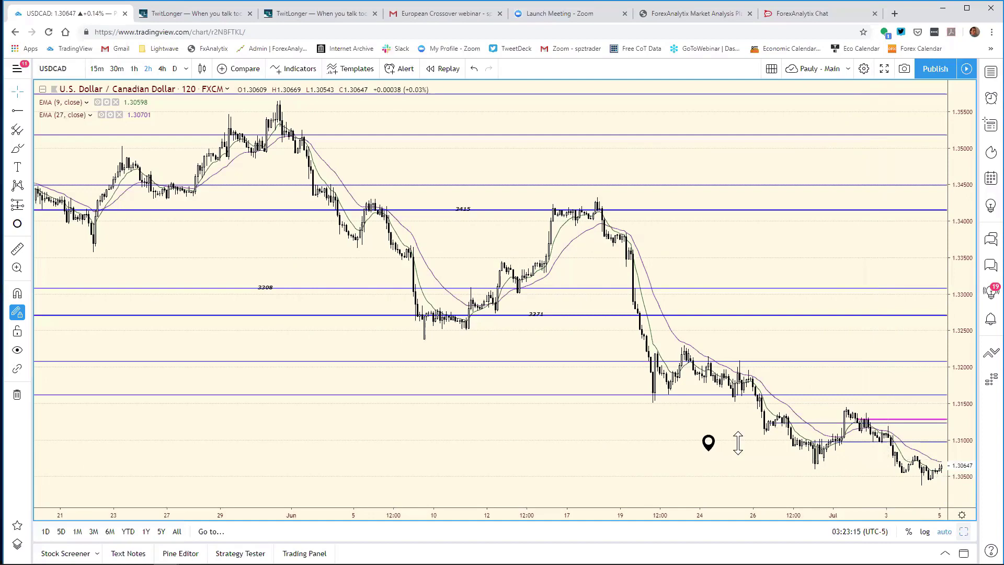
key("alt+Return")
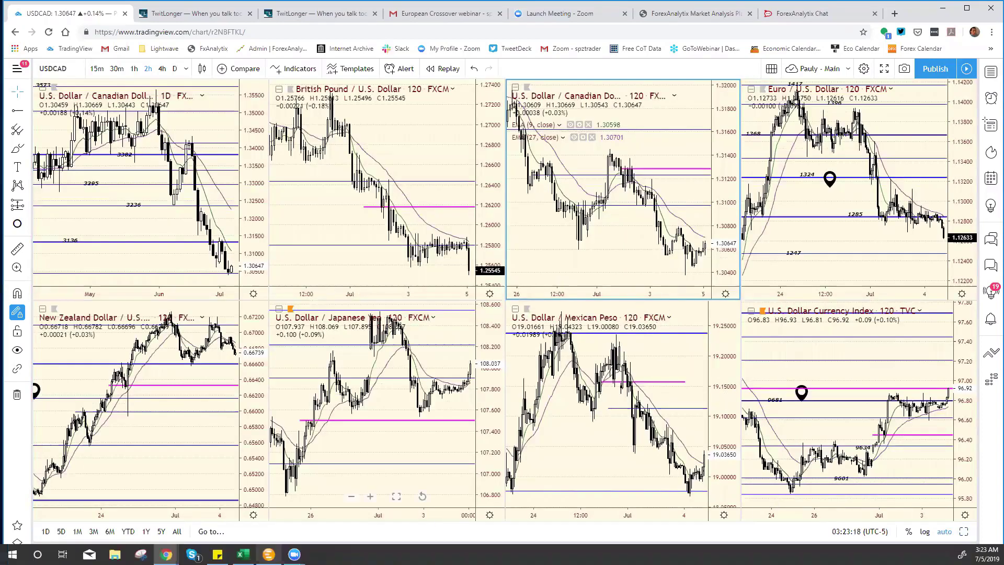
left_click(243, 554)
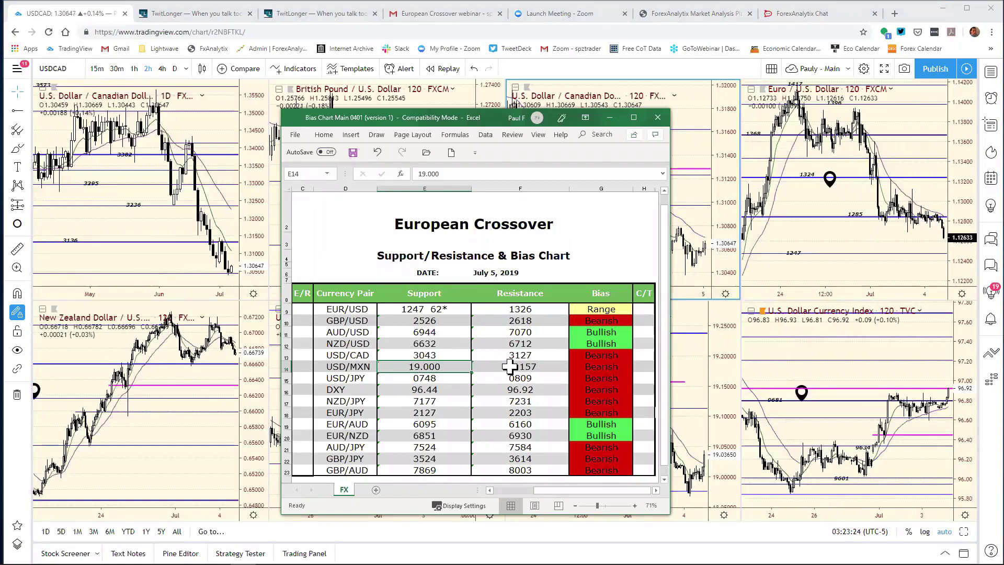
Change the USD/CAD resistance in F13 from 3127 to 3100, then go back to TradingView.
left_click(526, 356)
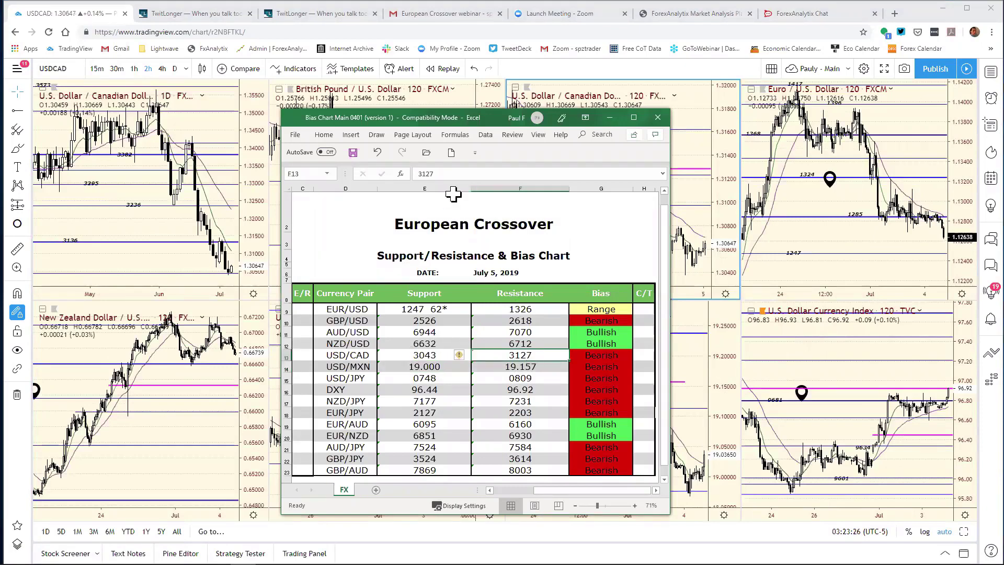
left_click(451, 174)
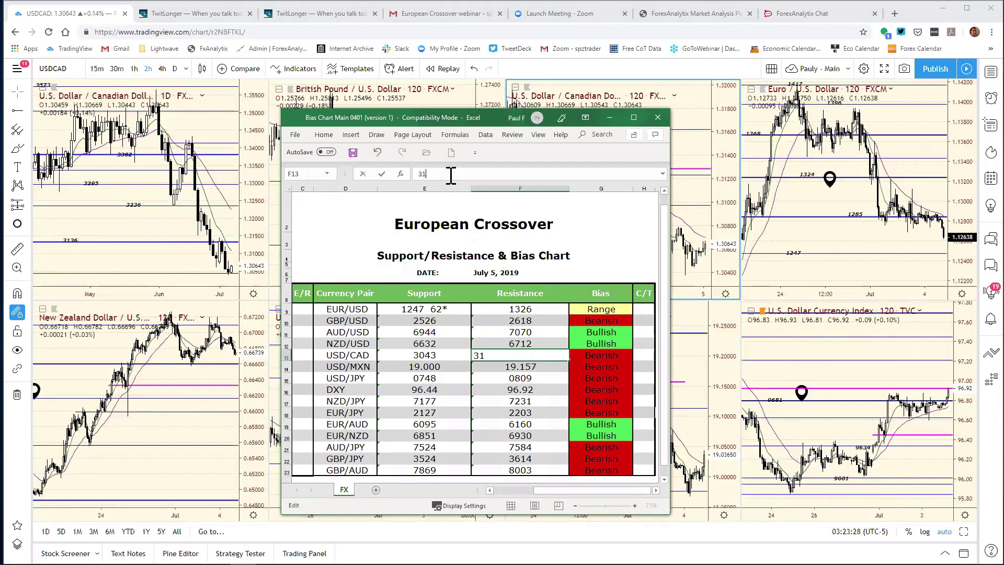
key("Return")
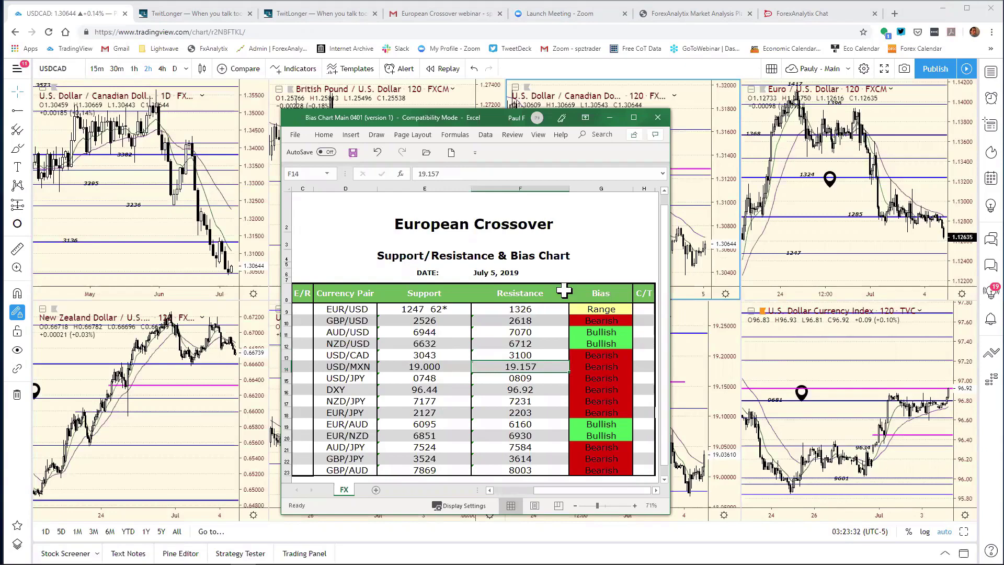
left_click(694, 141)
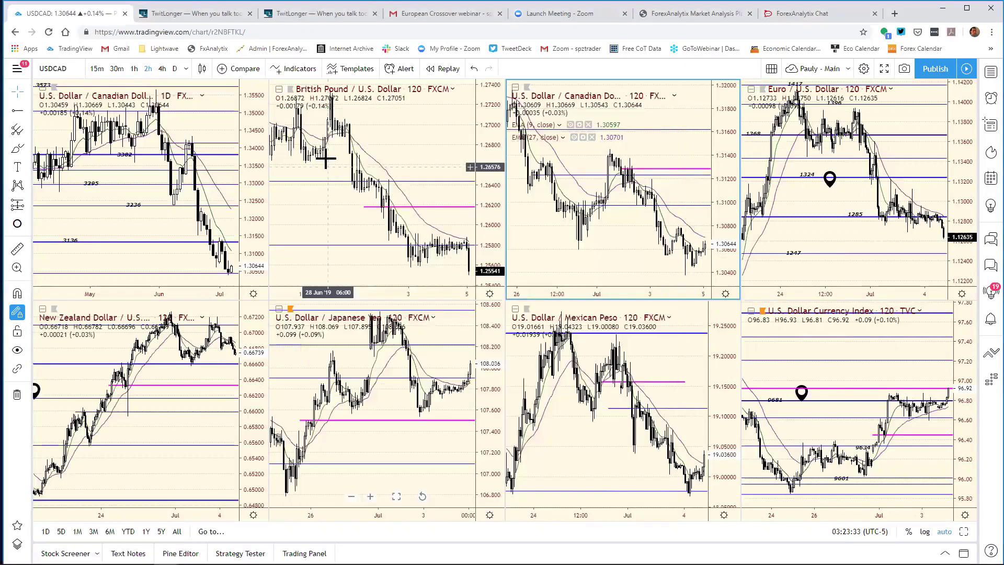
Load USDMXN into the top-left daily chart, maximize it, and zoom into recent months.
left_click(258, 130)
type("USDMXN")
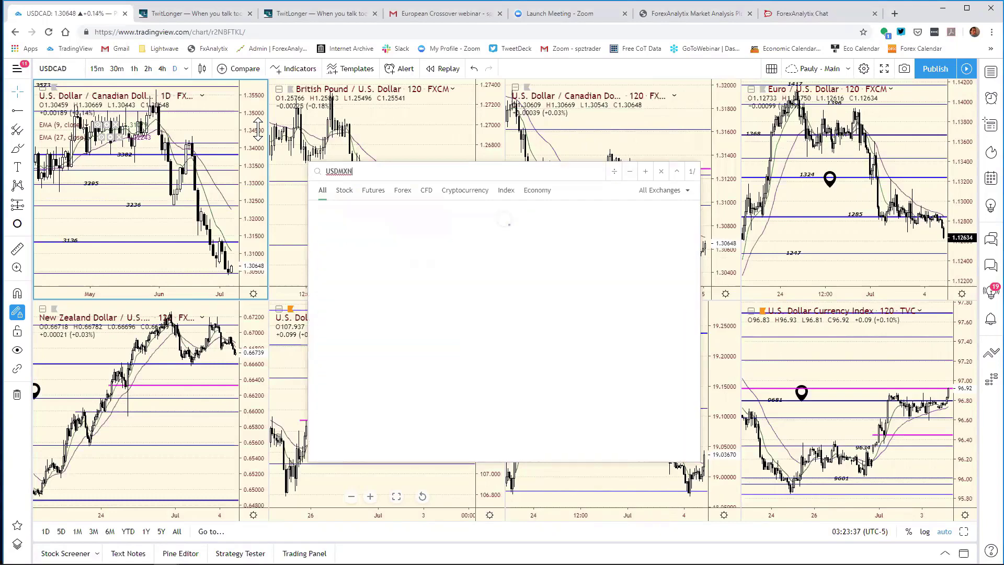
key("Escape")
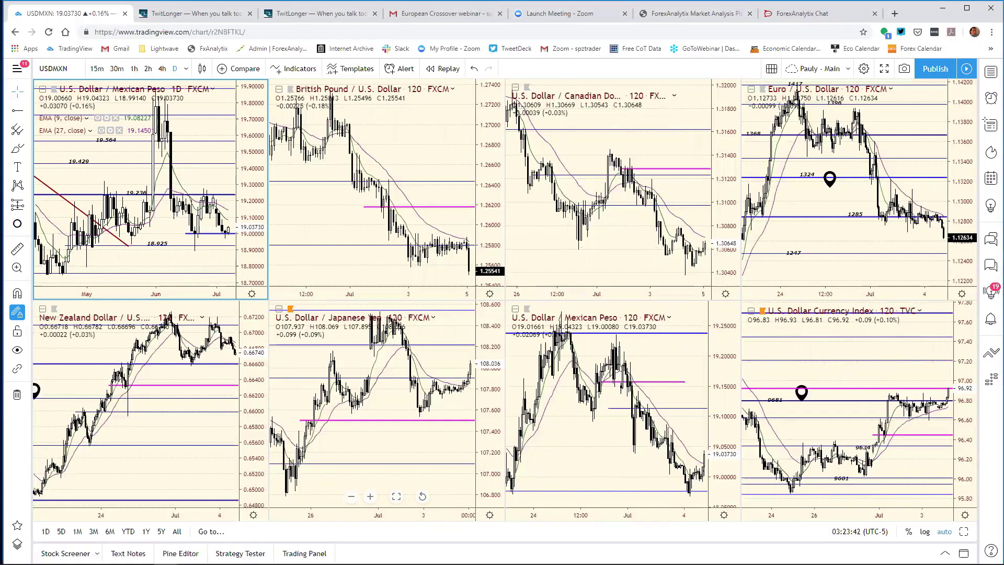
key("alt+Return")
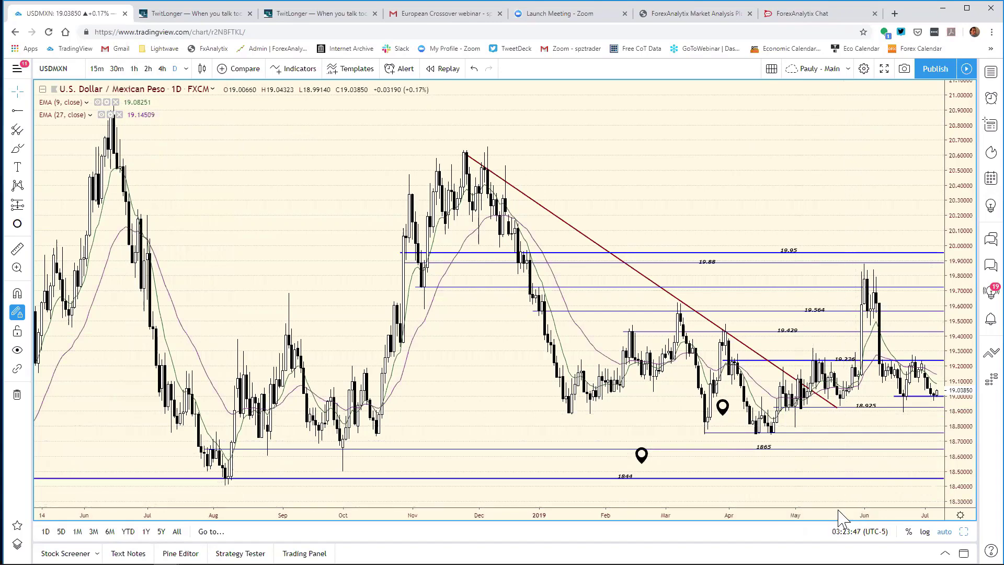
left_click_drag(836, 508, 766, 504)
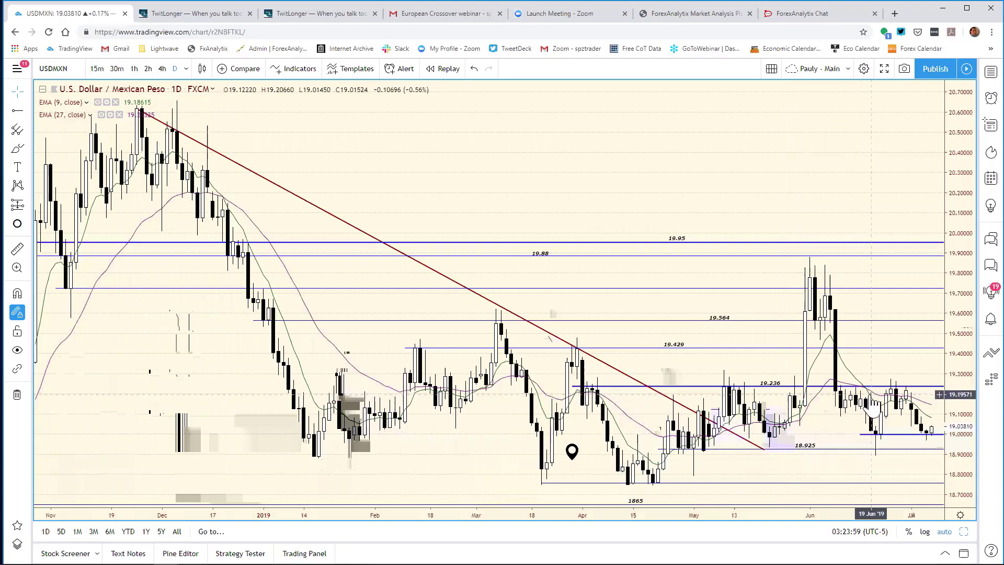
Check the 19.00 and 18.925 support lines, then return to the eight-chart grid.
left_click(868, 433)
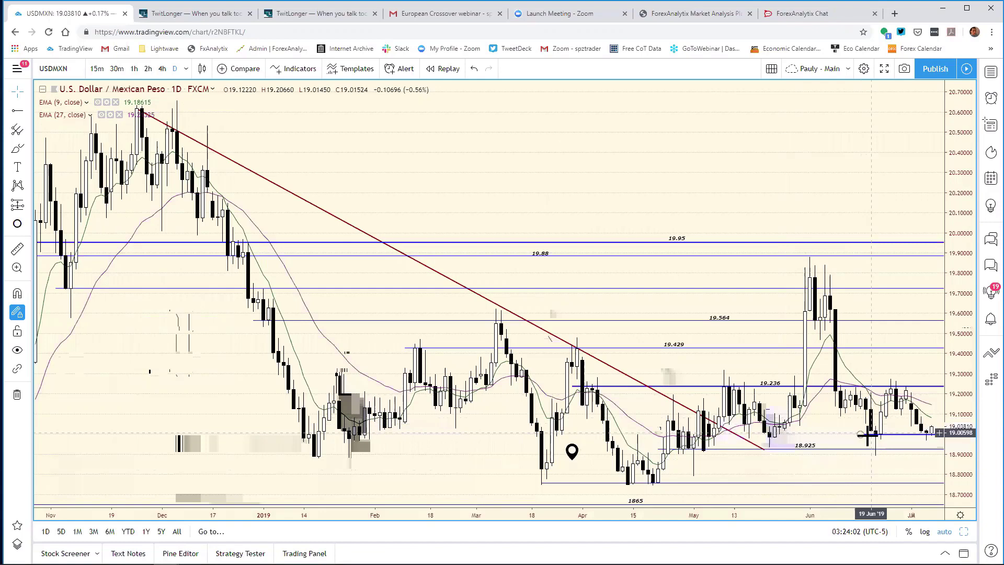
left_click(831, 448)
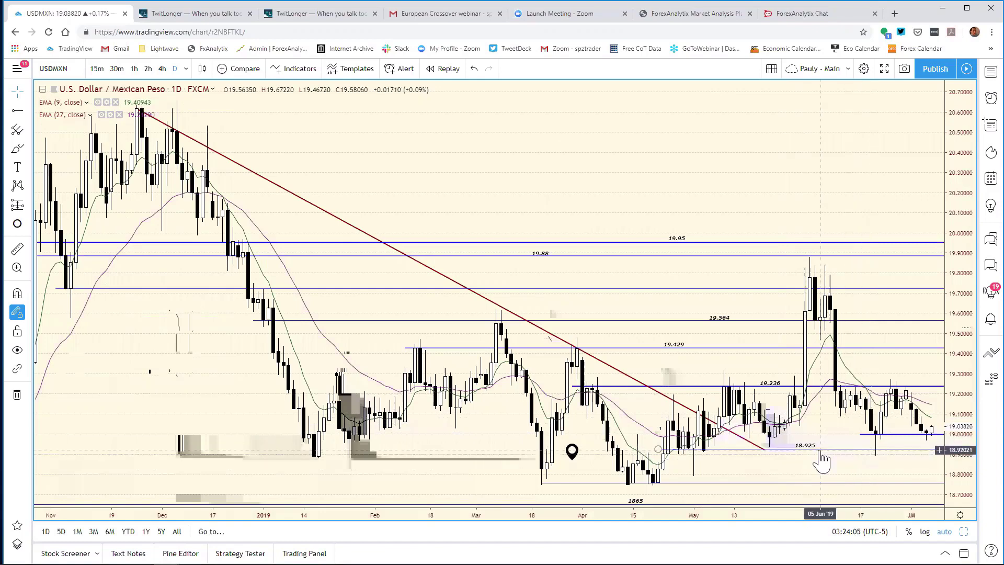
left_click(963, 531)
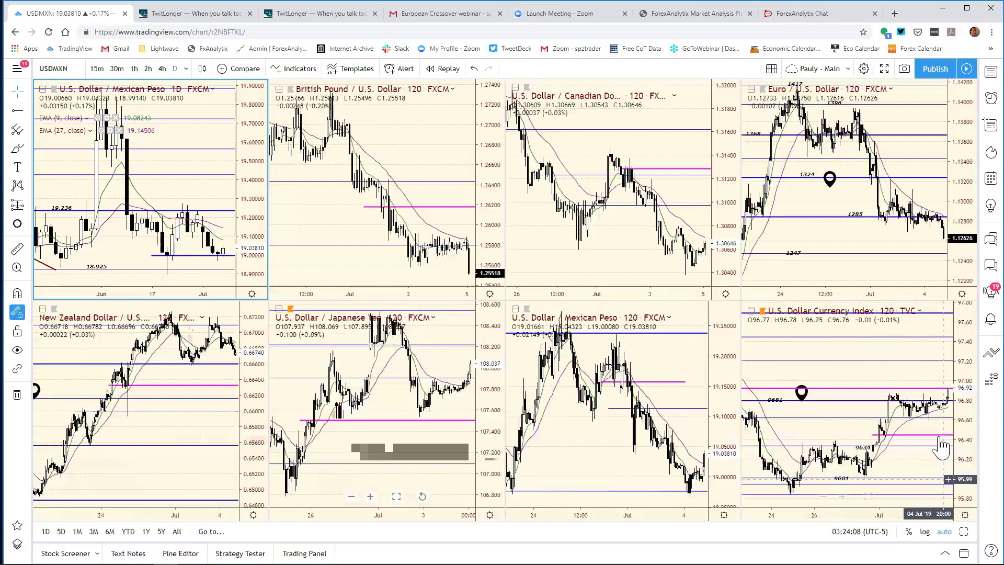
left_click(720, 368)
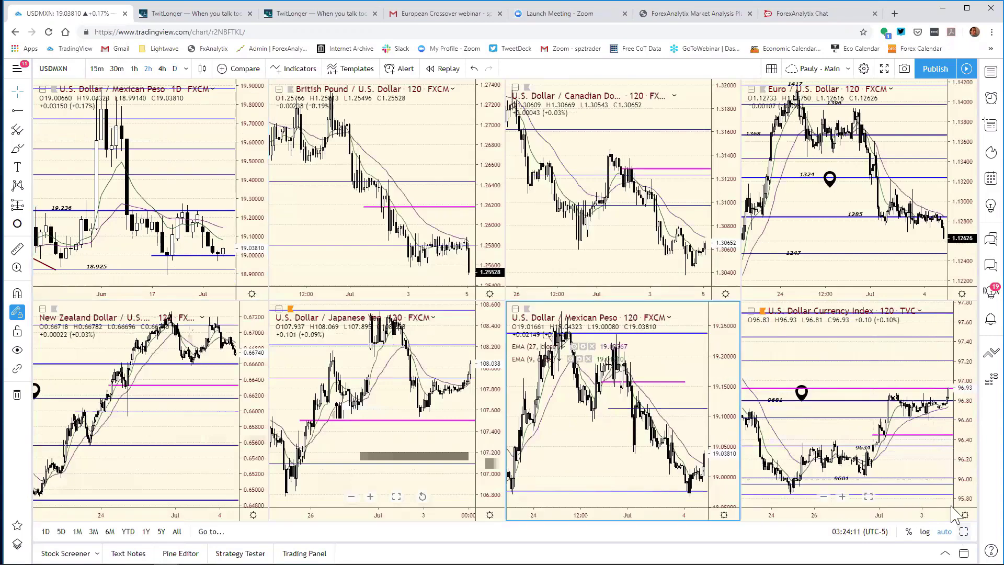
Maximize the USD/MXN 120-minute chart and nudge its lower line down to about 18.972.
left_click(964, 531)
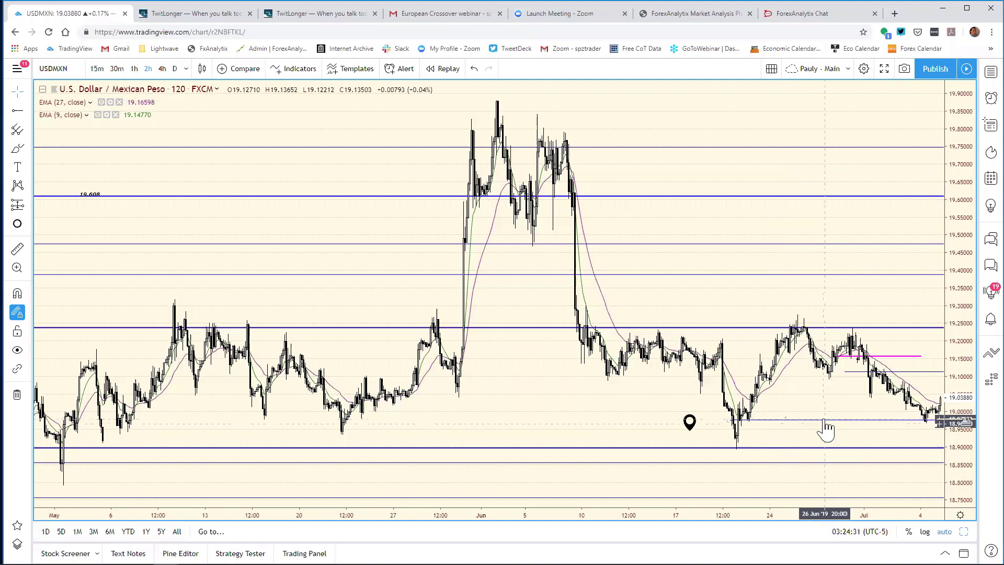
left_click(824, 420)
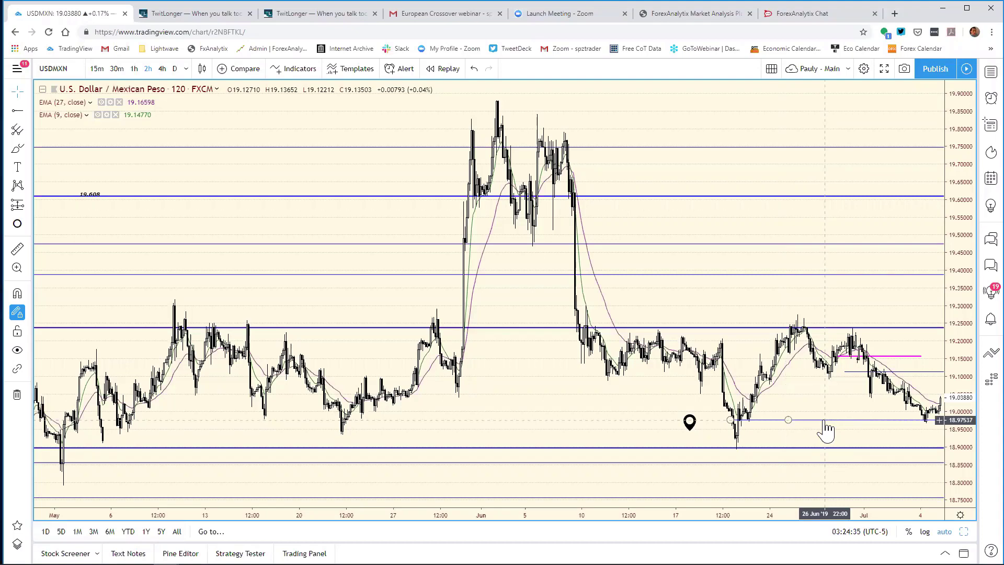
left_click_drag(824, 422, 825, 424)
left_click(823, 423)
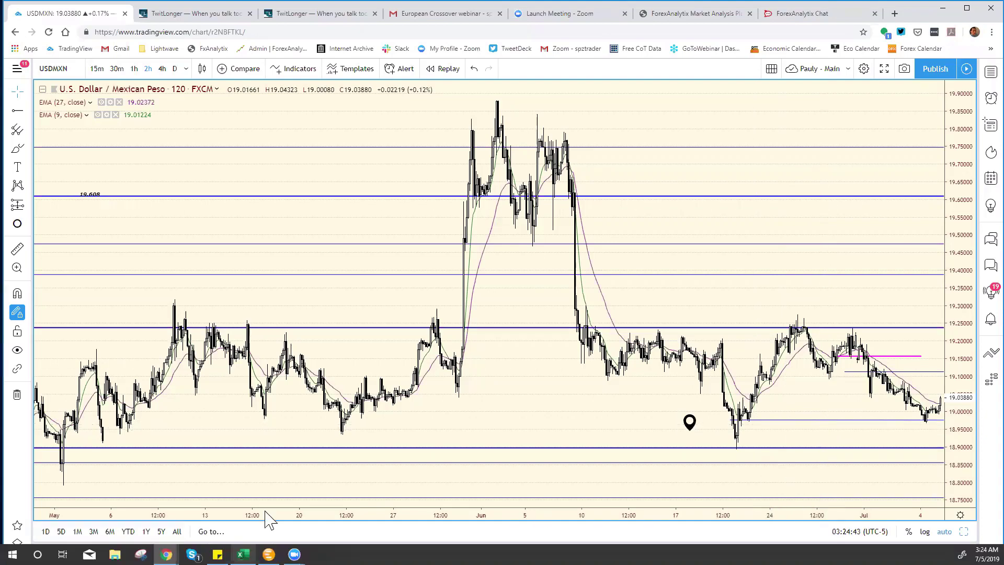
left_click(423, 367)
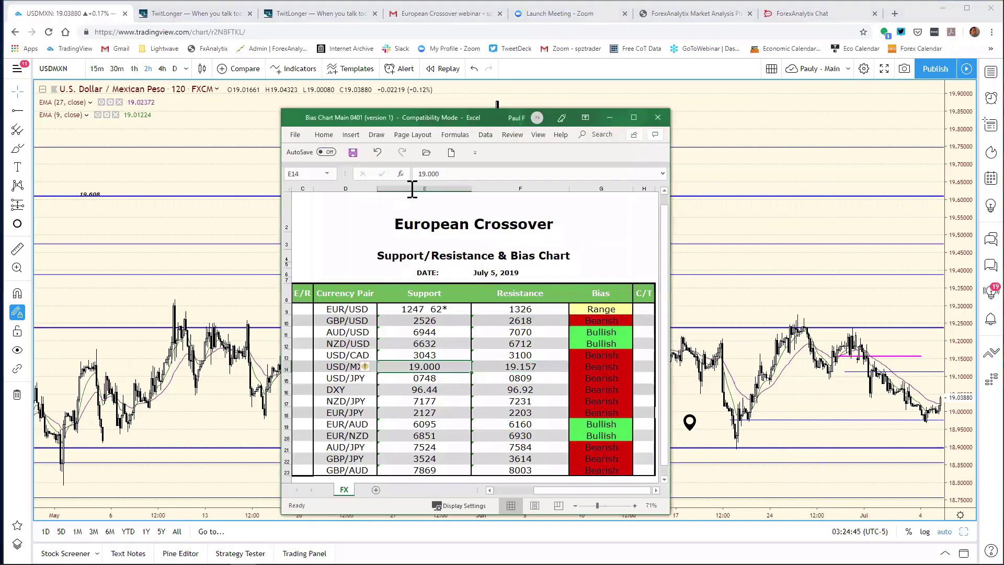
Set USD/MXN support to 18.960 and resistance to 19.114 in the bias chart.
left_click_drag(442, 173, 399, 172)
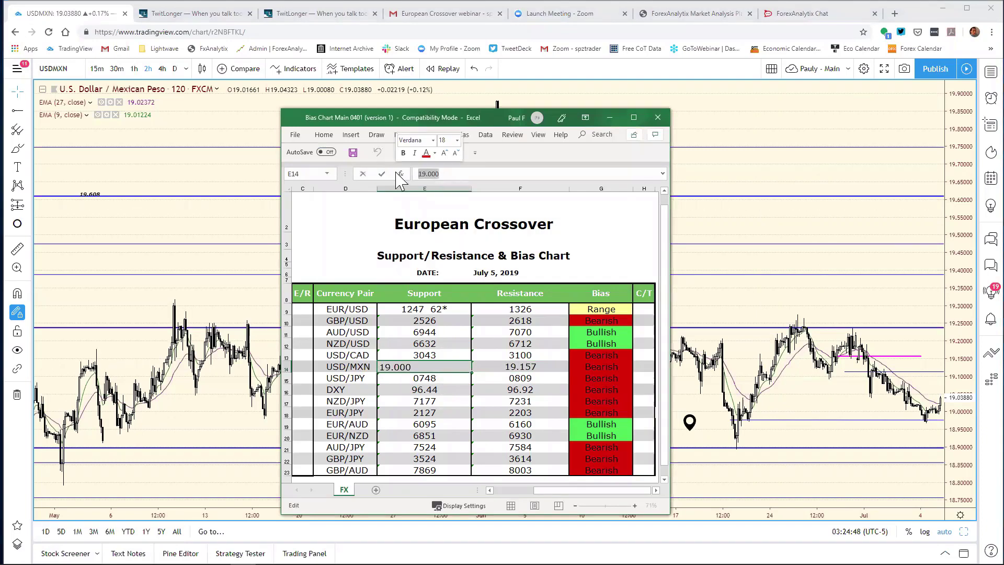
type("18.96")
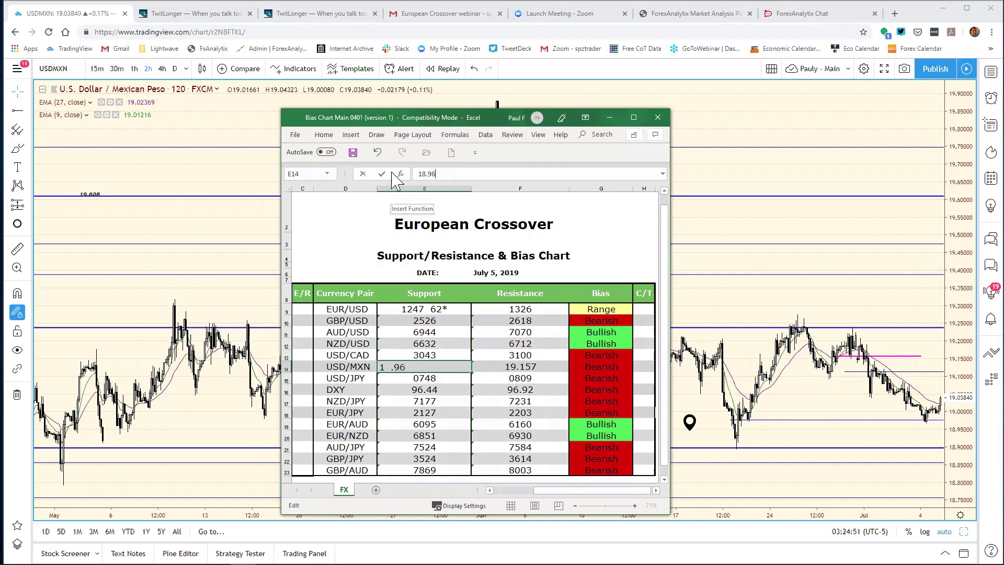
type("0")
key("Return")
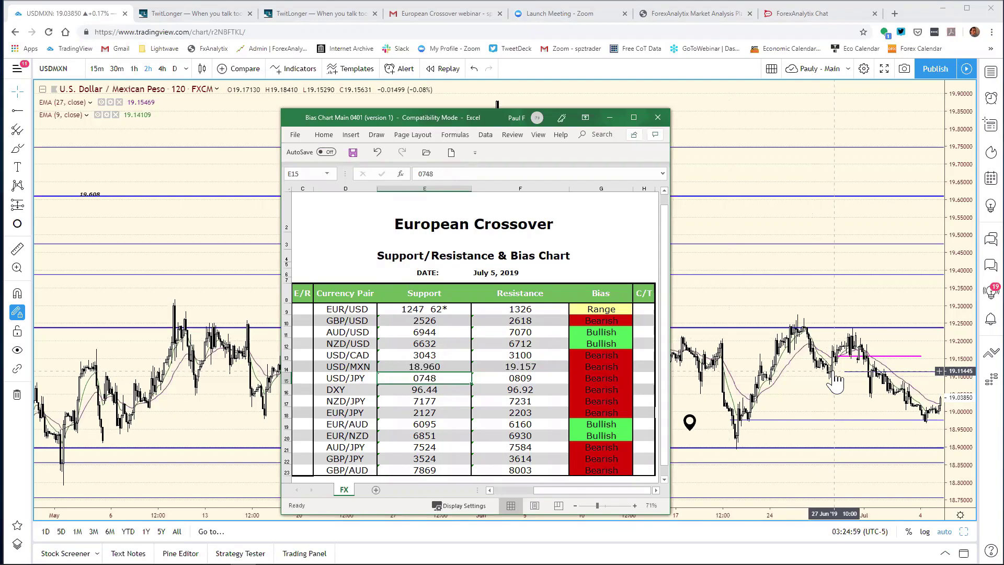
left_click(532, 365)
left_click(450, 173)
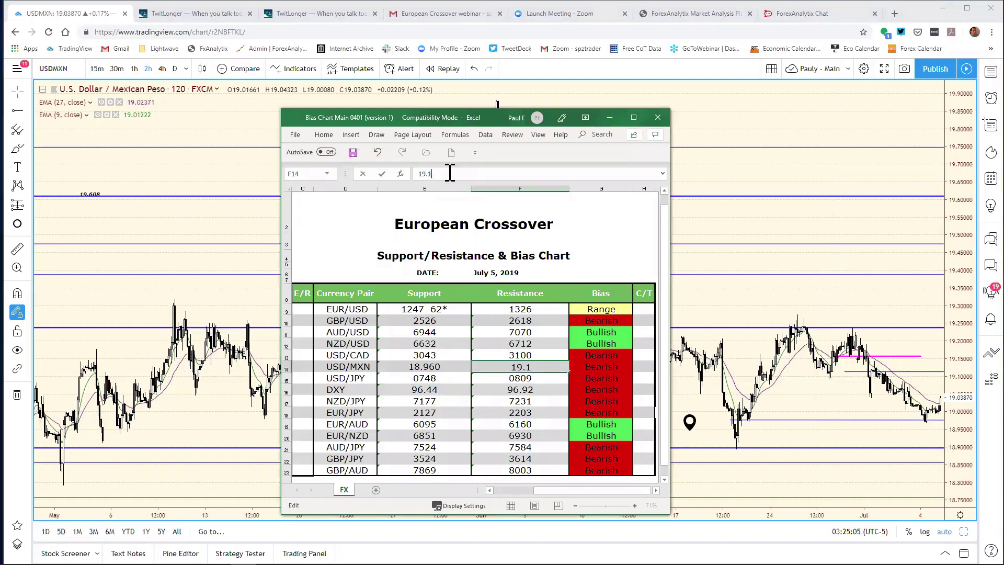
key("Return")
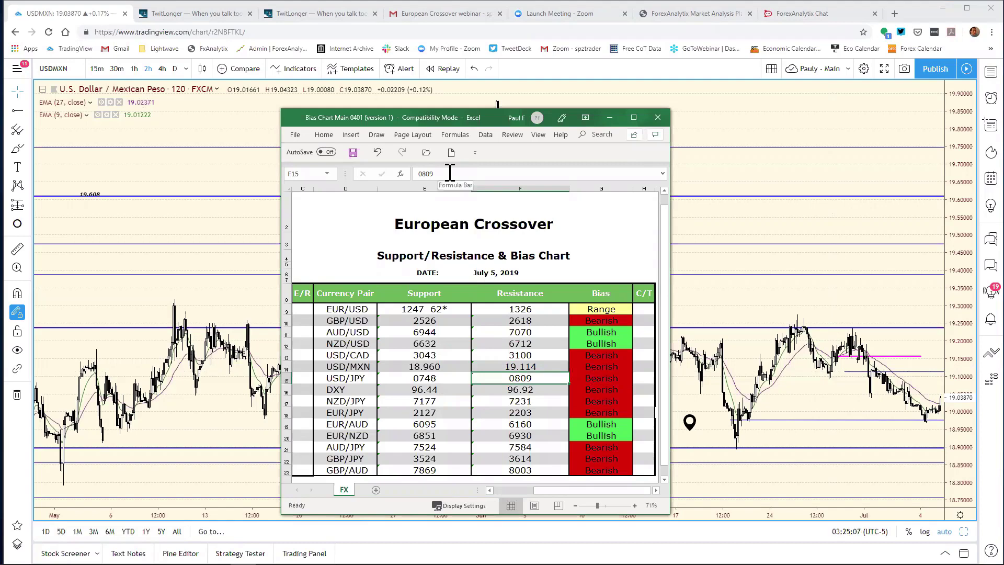
Save the bias chart workbook and return to TradingView.
left_click(295, 135)
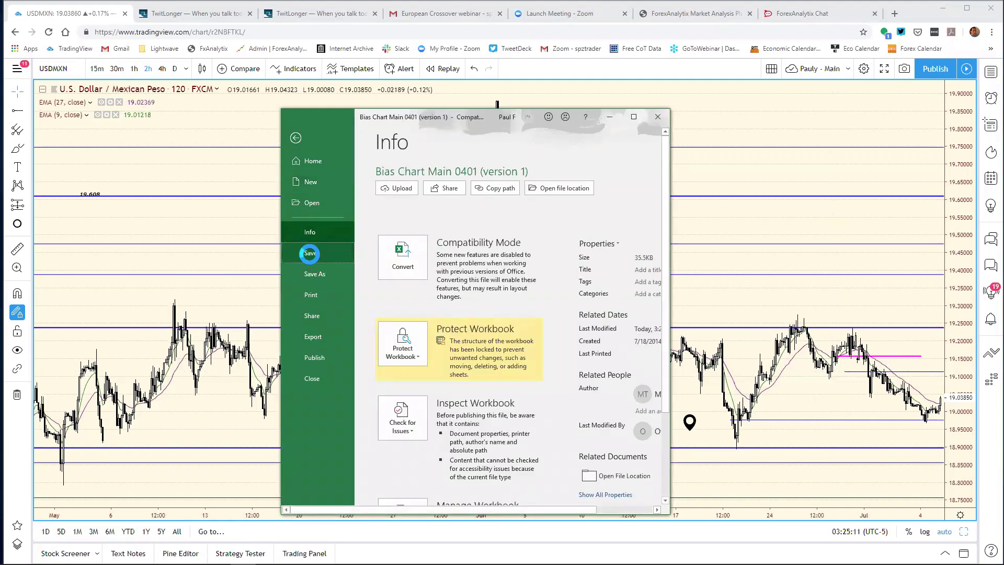
left_click(310, 253)
left_click(746, 242)
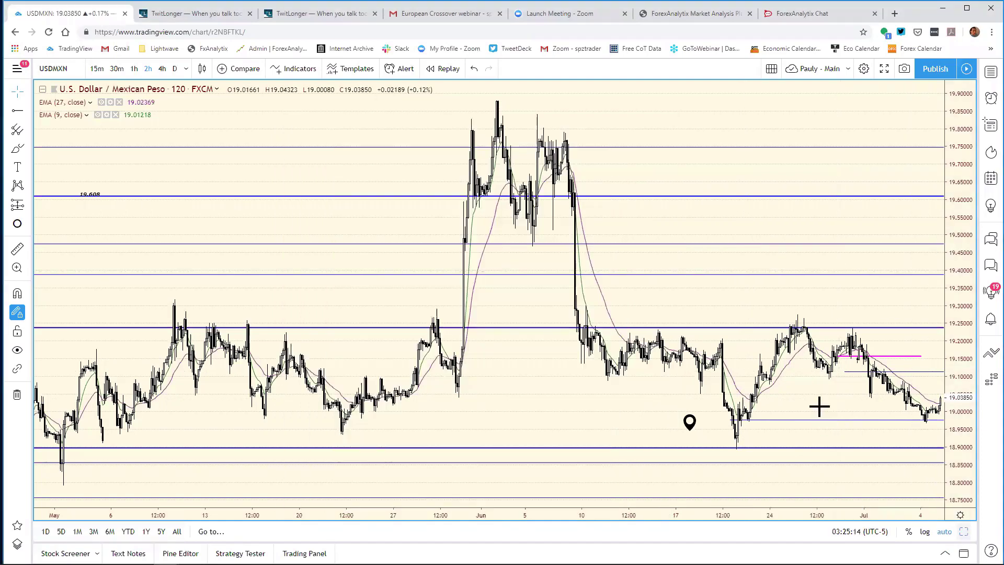
key("alt+Return")
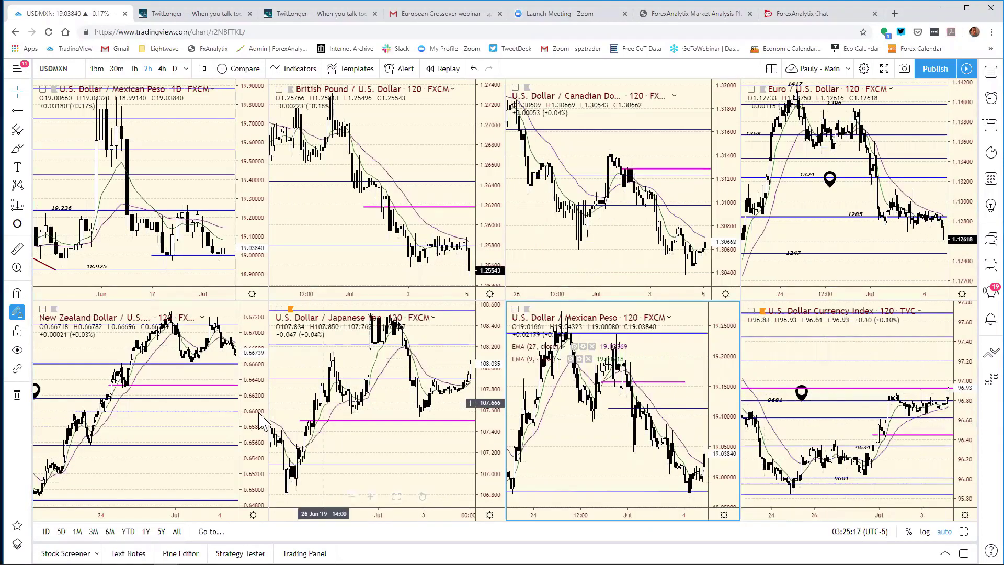
mouse_move(157, 562)
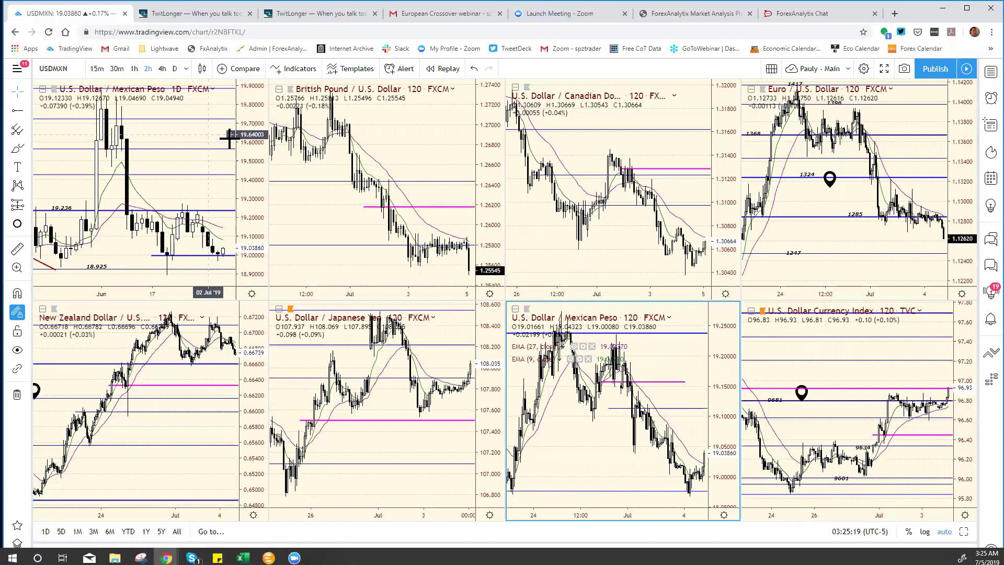
left_click(247, 127)
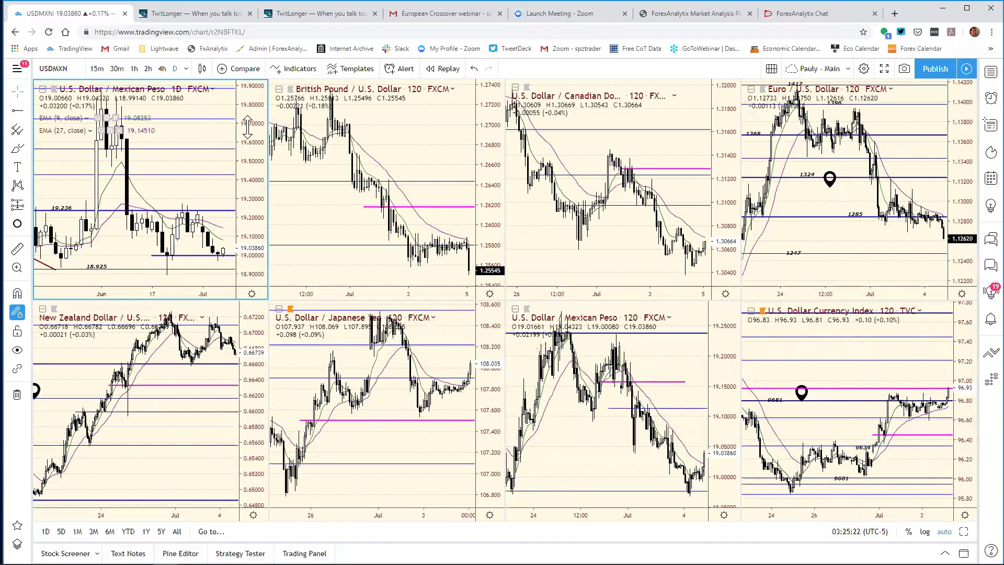
type("USDJPY")
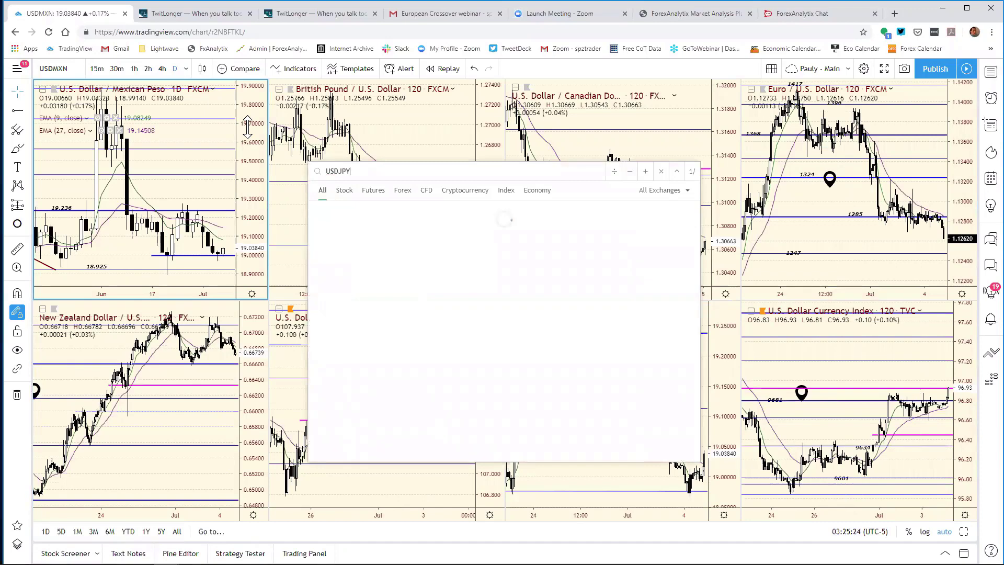
key("Return")
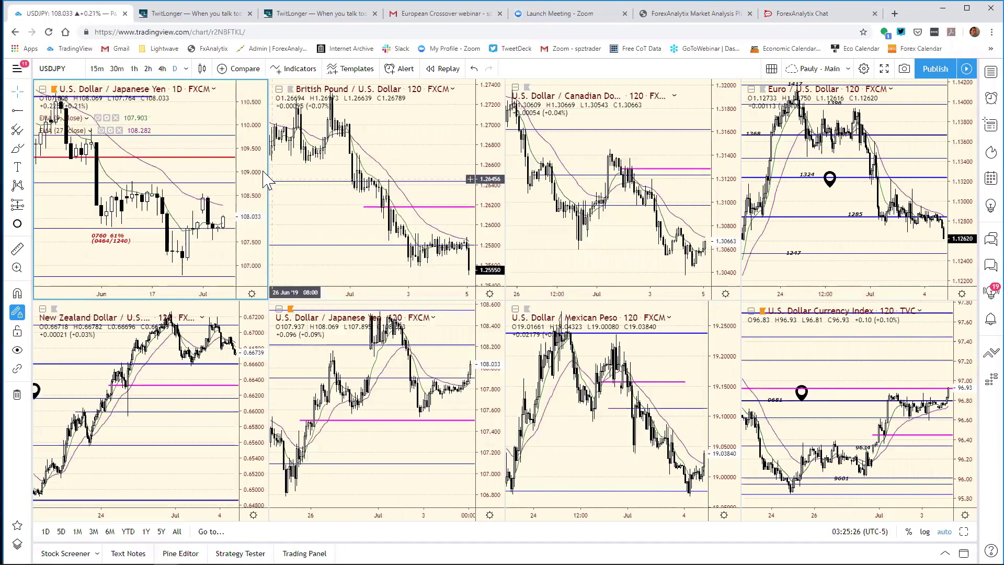
left_click(963, 532)
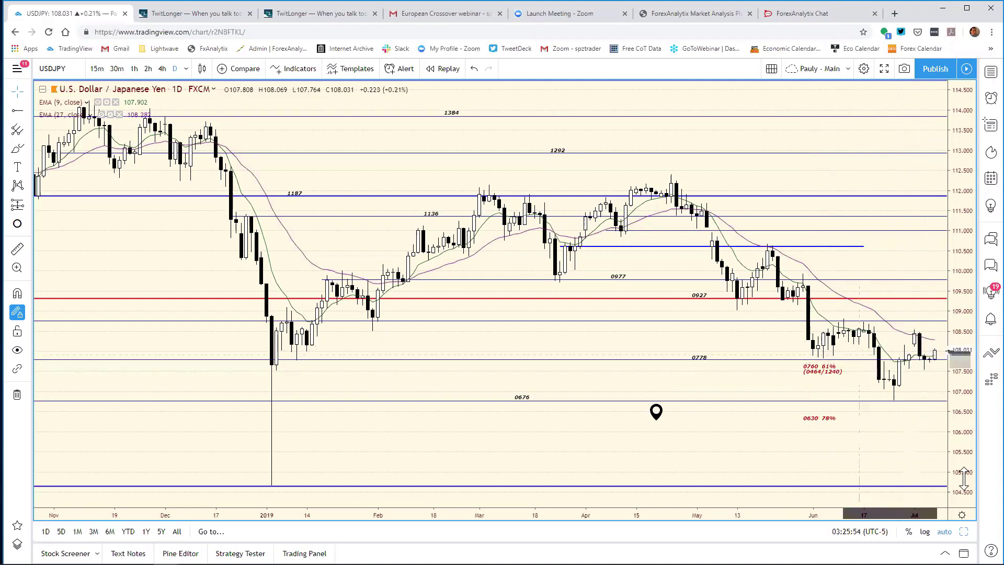
key("alt+Return")
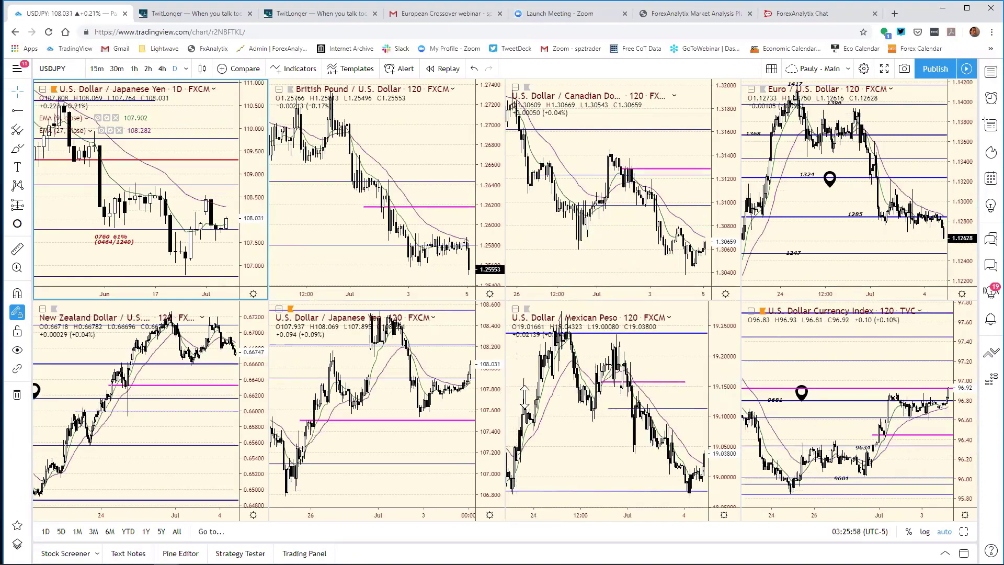
Maximize the USDJPY 120-minute chart and clone its magenta 107.50 line up to about 108.25.
left_click(500, 387)
key("alt+Return")
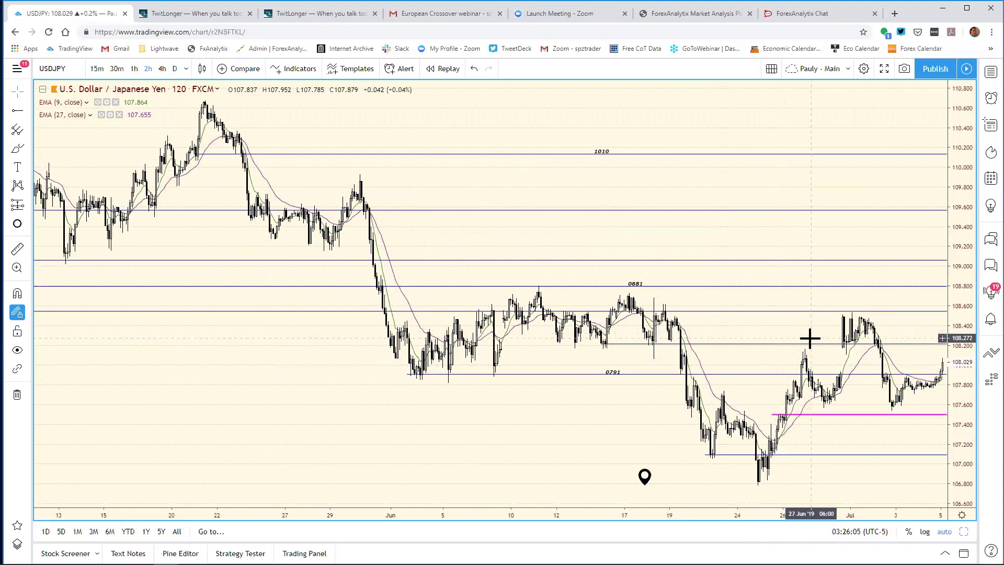
right_click(807, 415)
left_click(817, 436)
left_click_drag(802, 415, 790, 393)
left_click_drag(862, 380, 944, 329)
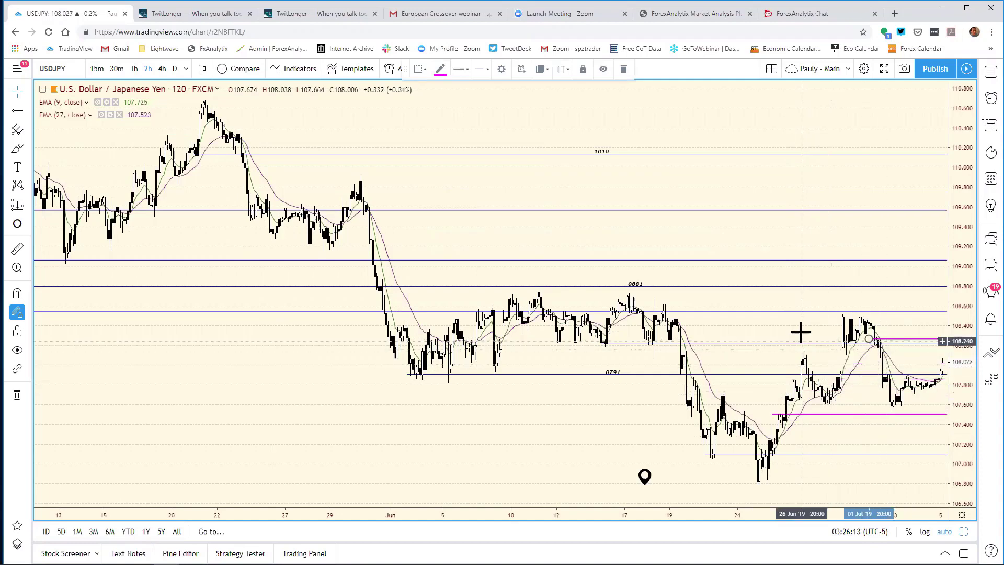
left_click(769, 365)
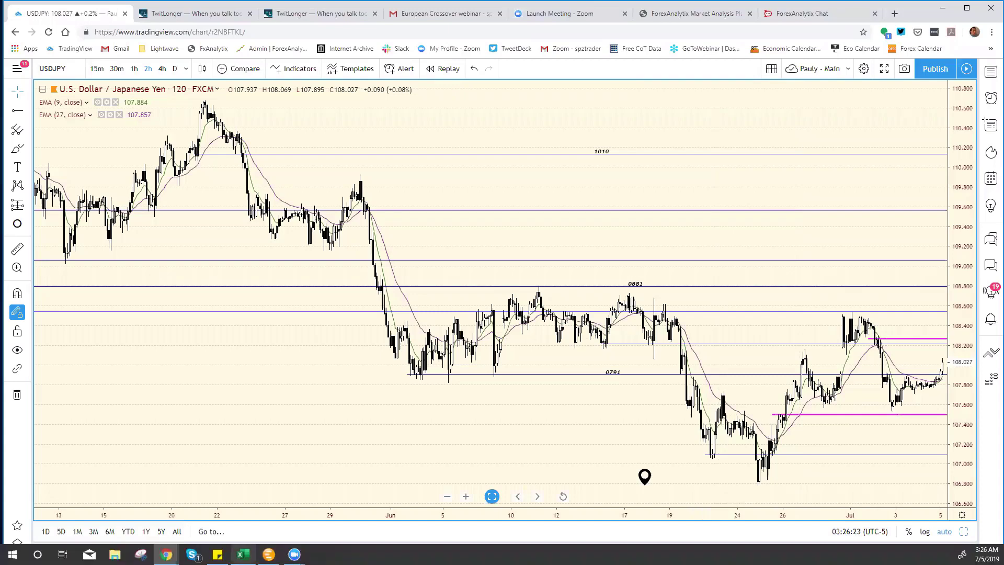
left_click(243, 554)
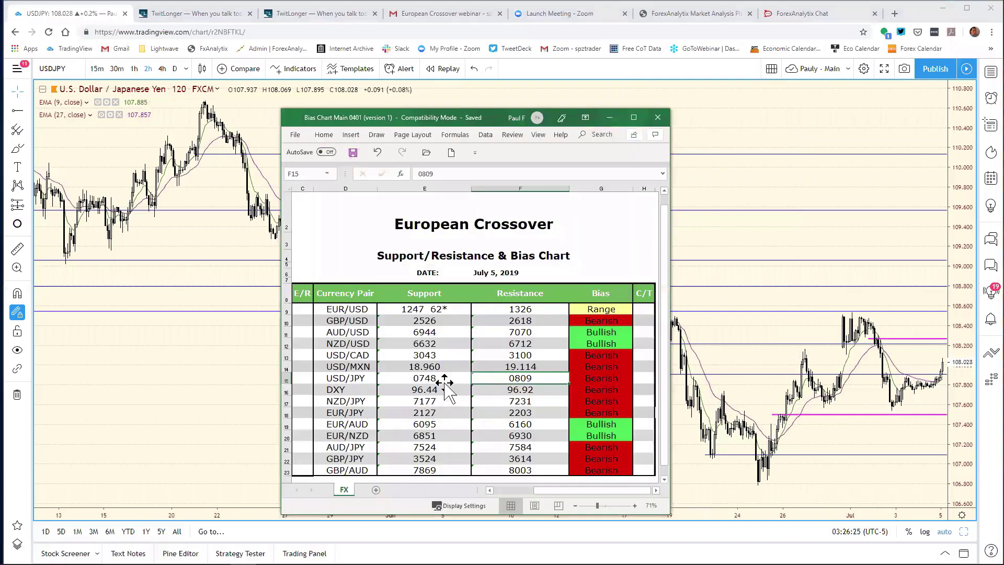
Change the USD/JPY resistance in cell F15 from 0809 to 0827.
left_click(425, 381)
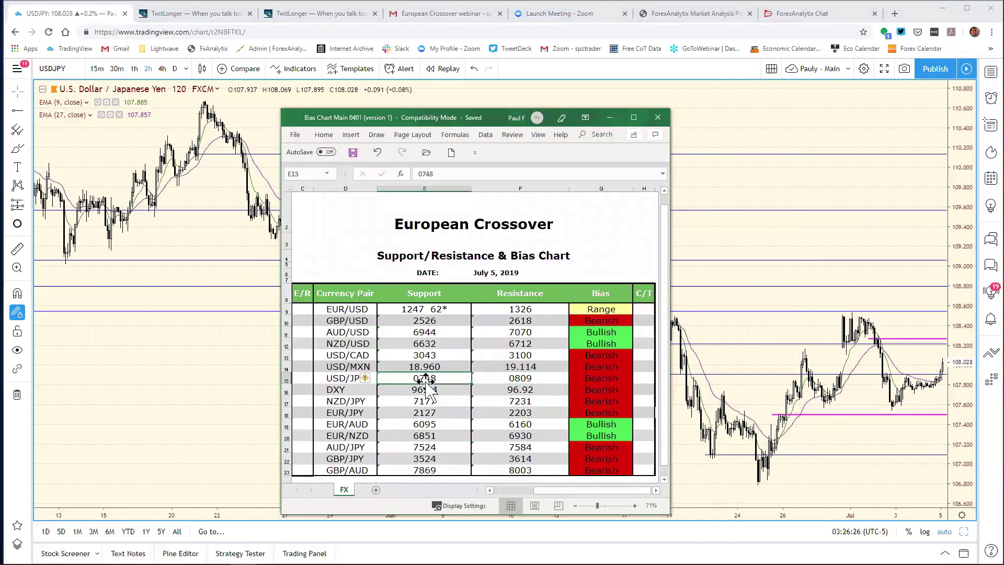
left_click(519, 379)
left_click(449, 175)
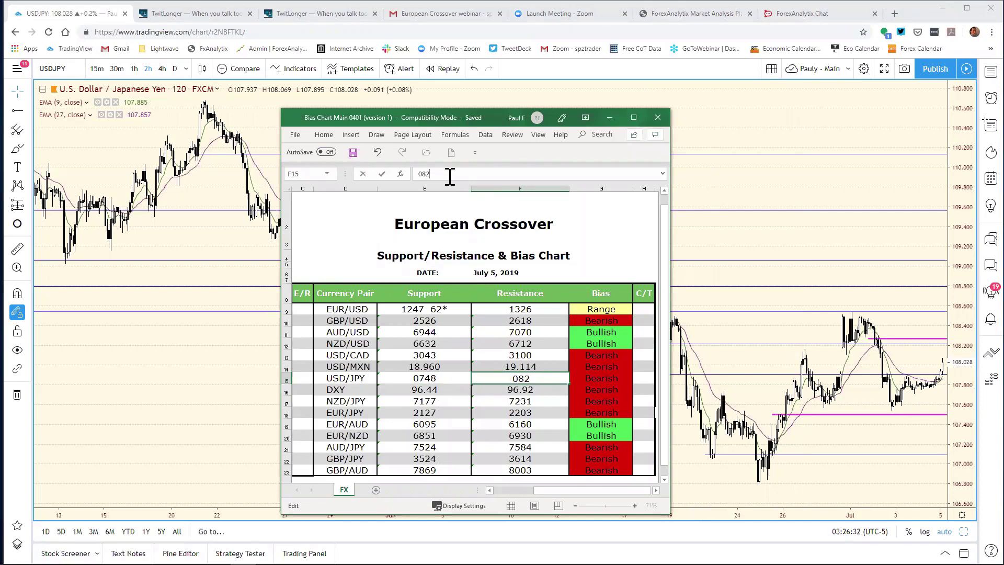
key("Return")
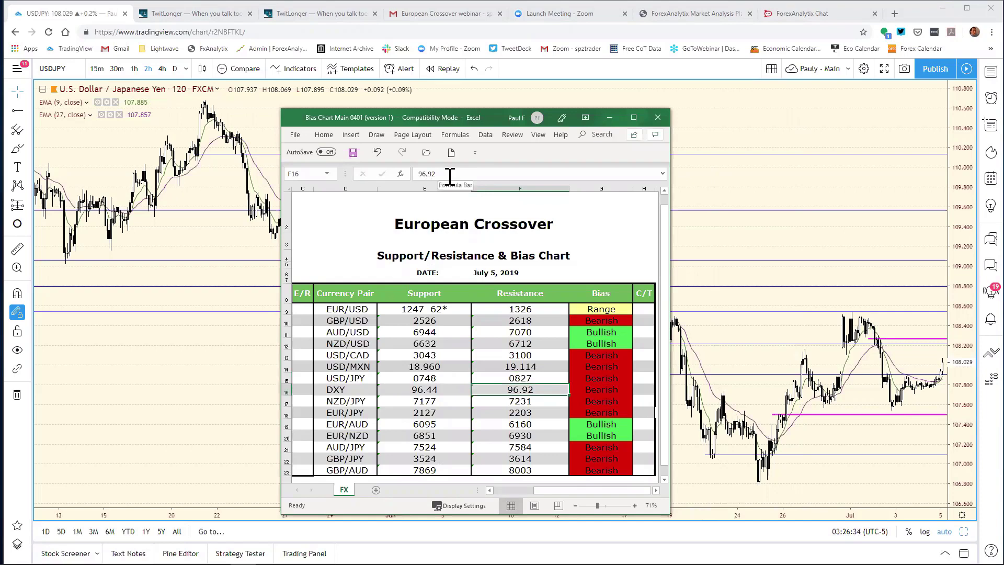
Restore the grid, load DXY into the top-left chart, and show it full size.
left_click(699, 162)
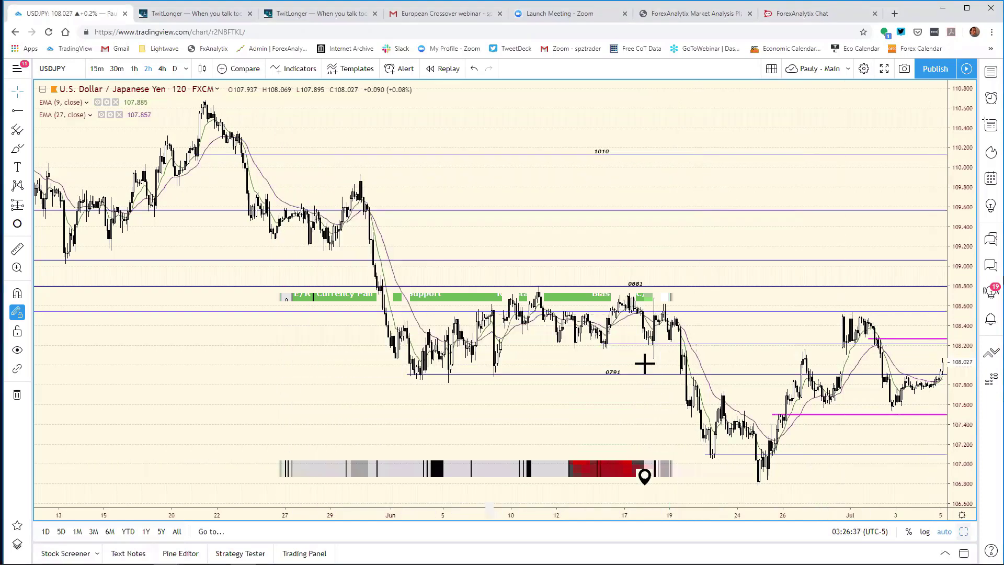
key("alt+Return")
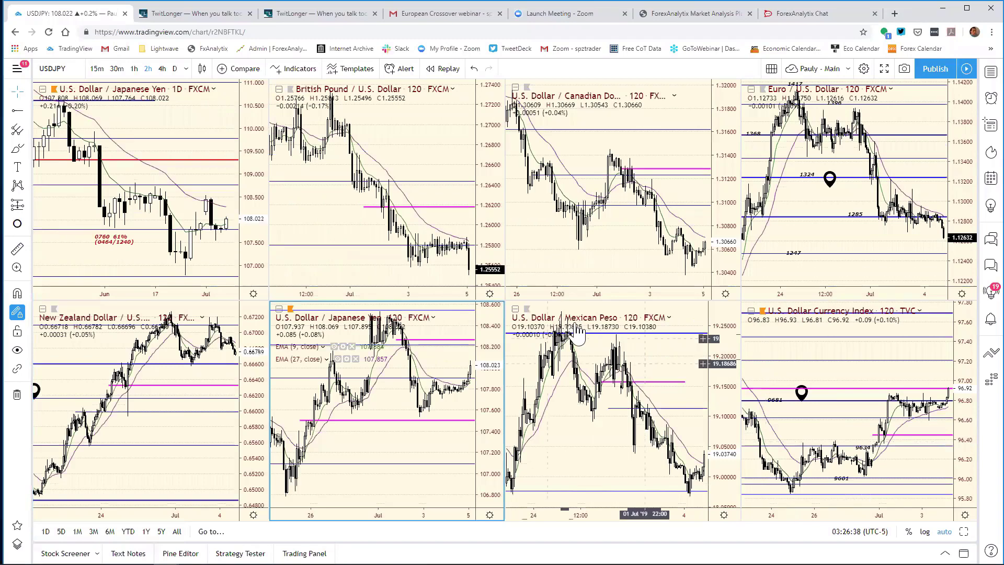
left_click(246, 121)
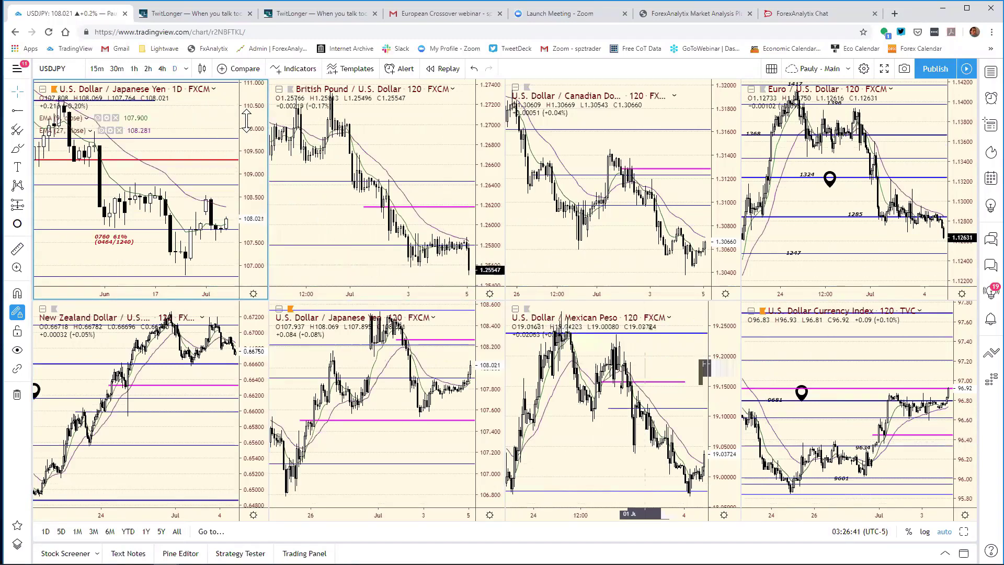
type("DXY")
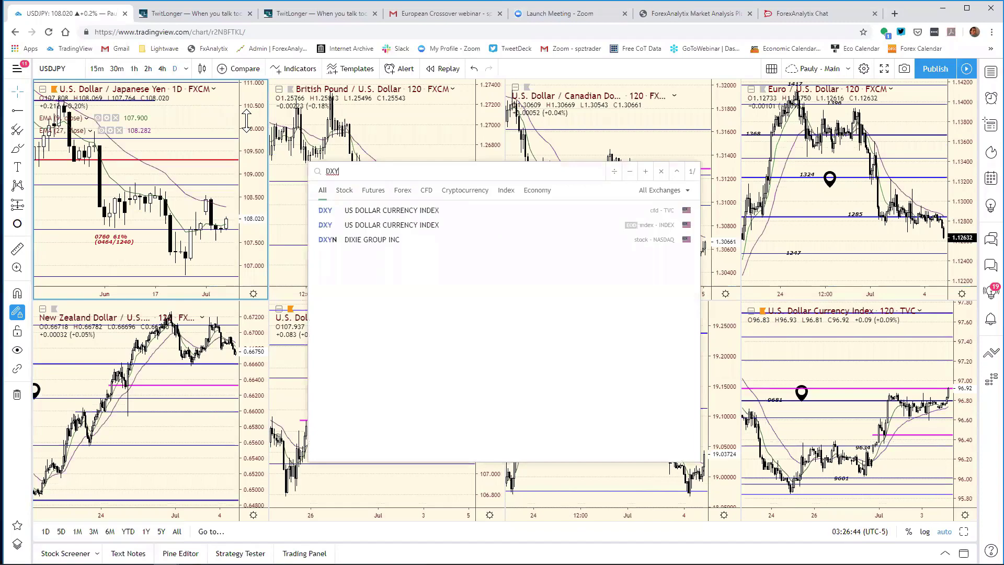
key("Return")
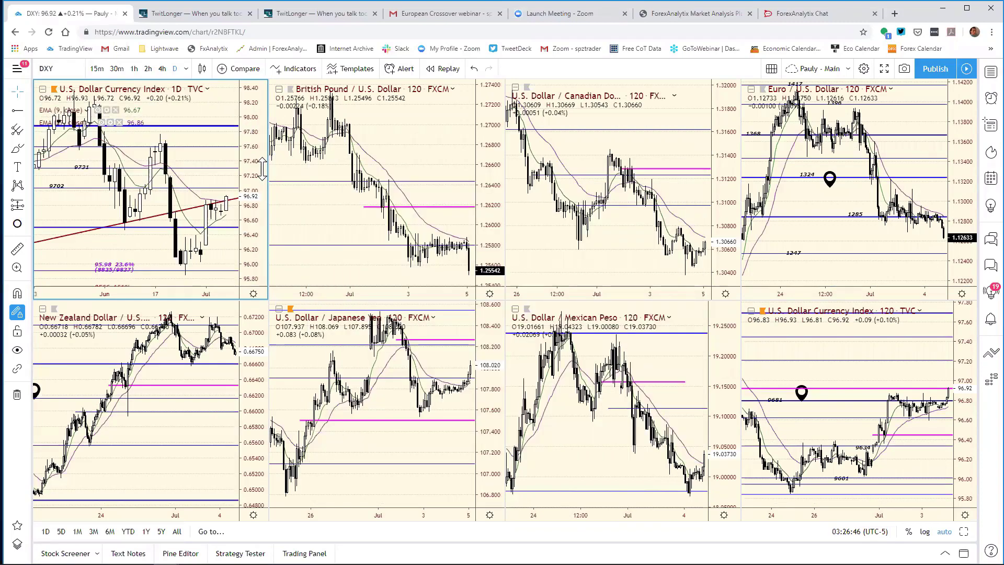
left_click(964, 531)
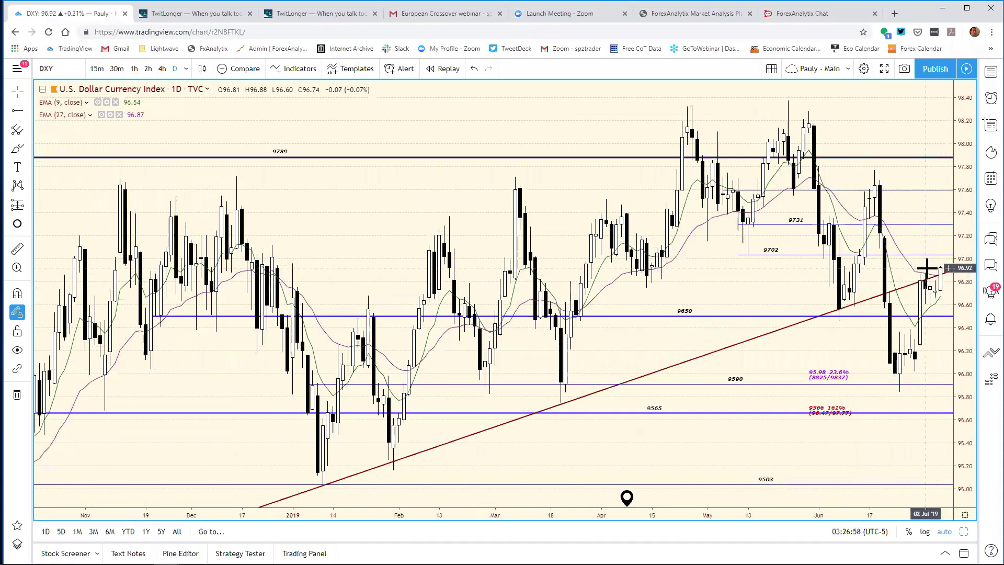
Shift the DXY daily 9702 line slightly, then return to the eight-chart grid.
left_click(792, 255)
left_click_drag(909, 255, 910, 252)
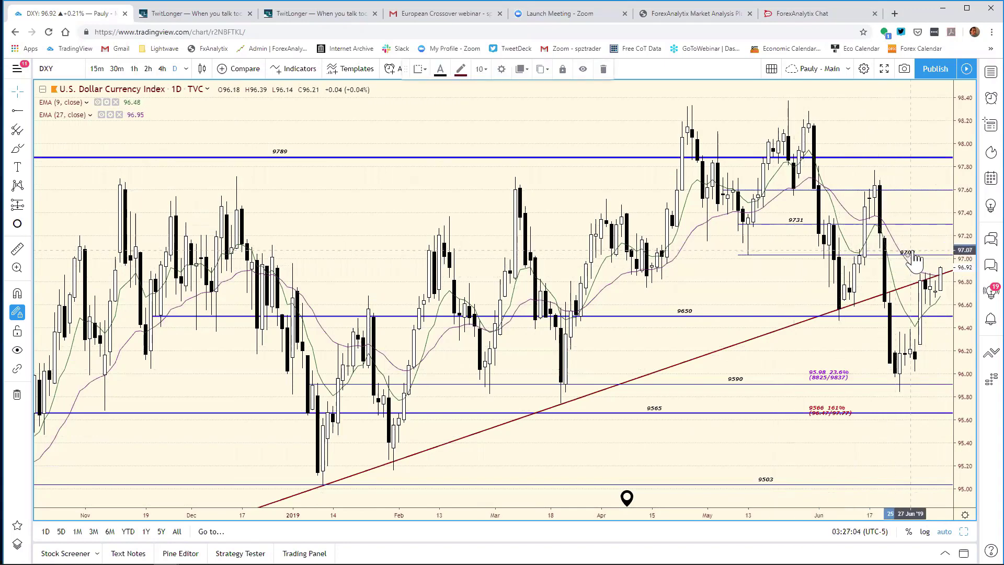
left_click(784, 275)
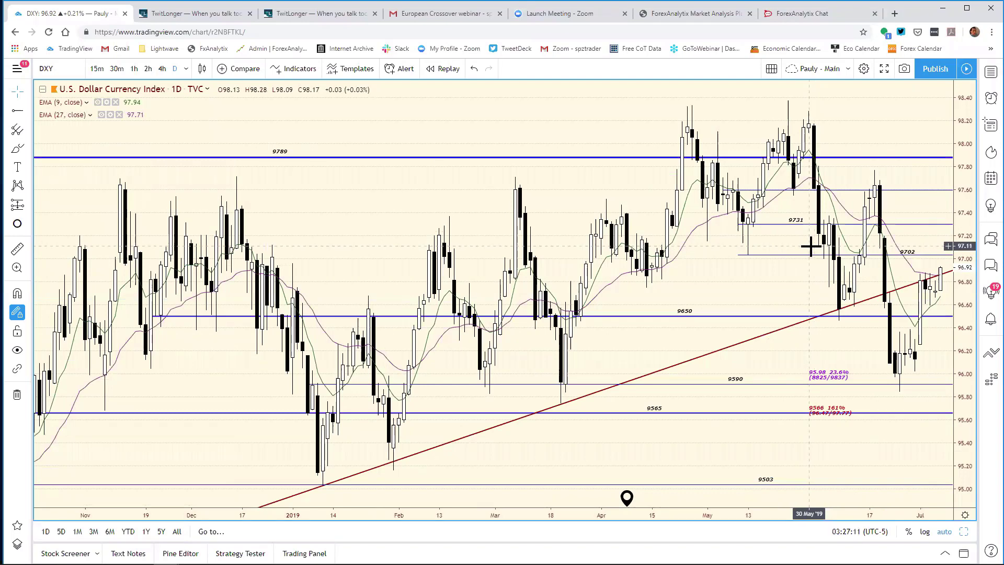
left_click(965, 532)
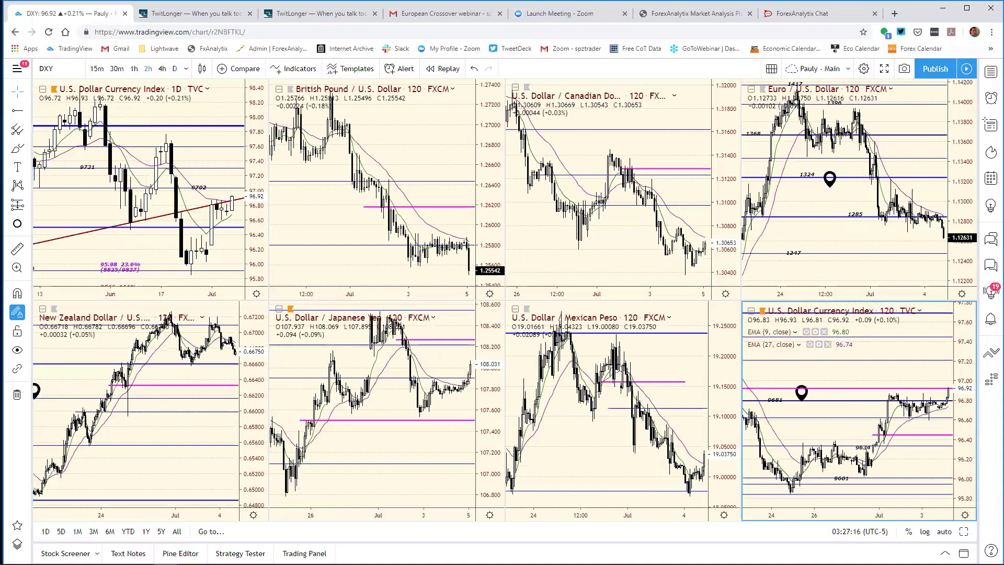
Maximize the DXY 120-minute chart and clone its 96.92 magenta line up to about 97.12.
left_click(964, 532)
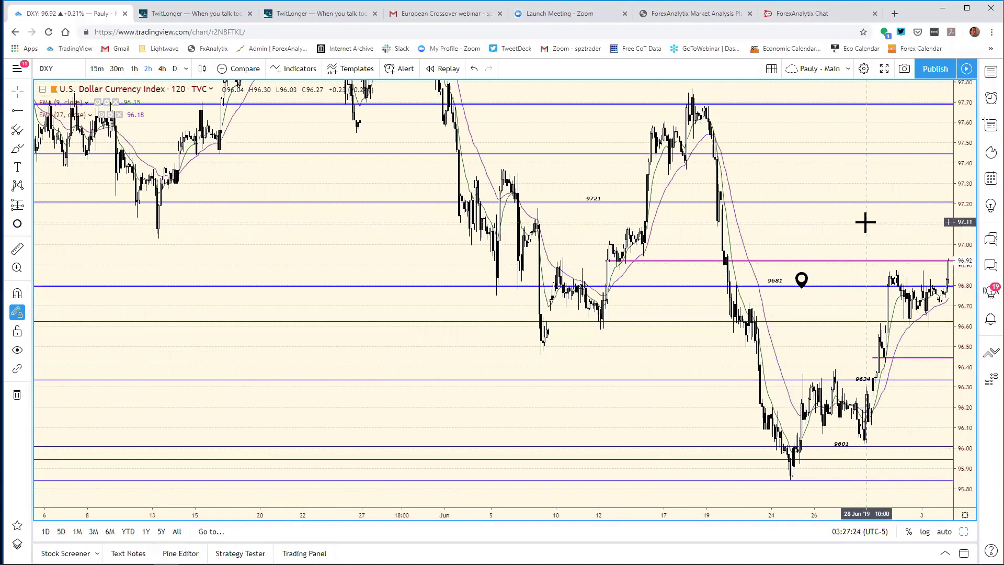
right_click(698, 259)
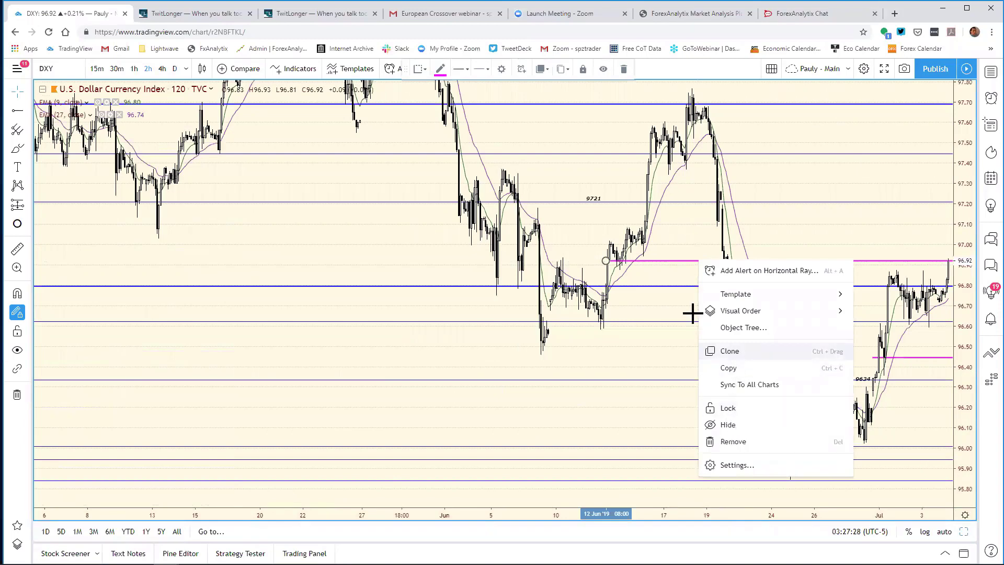
left_click(730, 351)
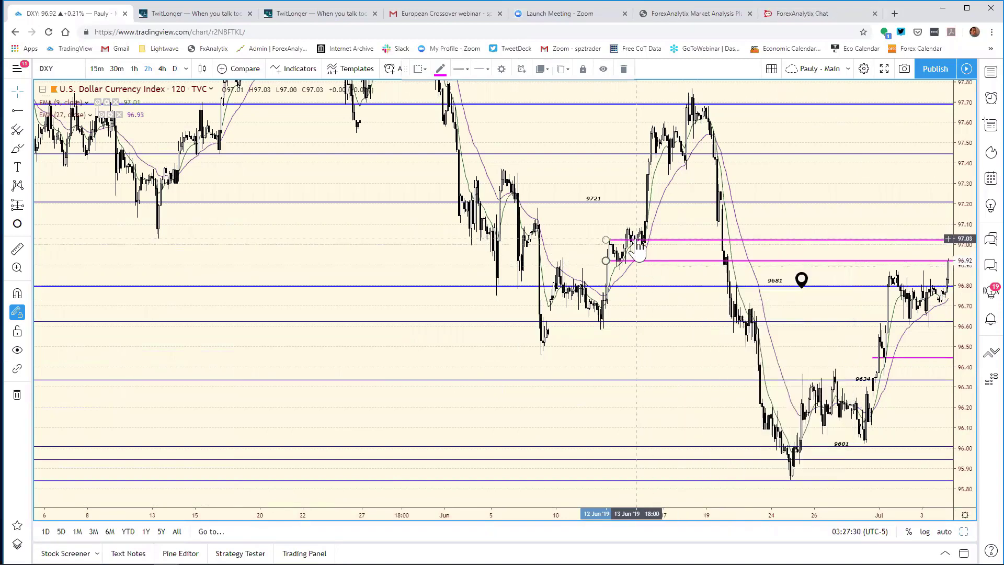
left_click_drag(637, 240, 740, 224)
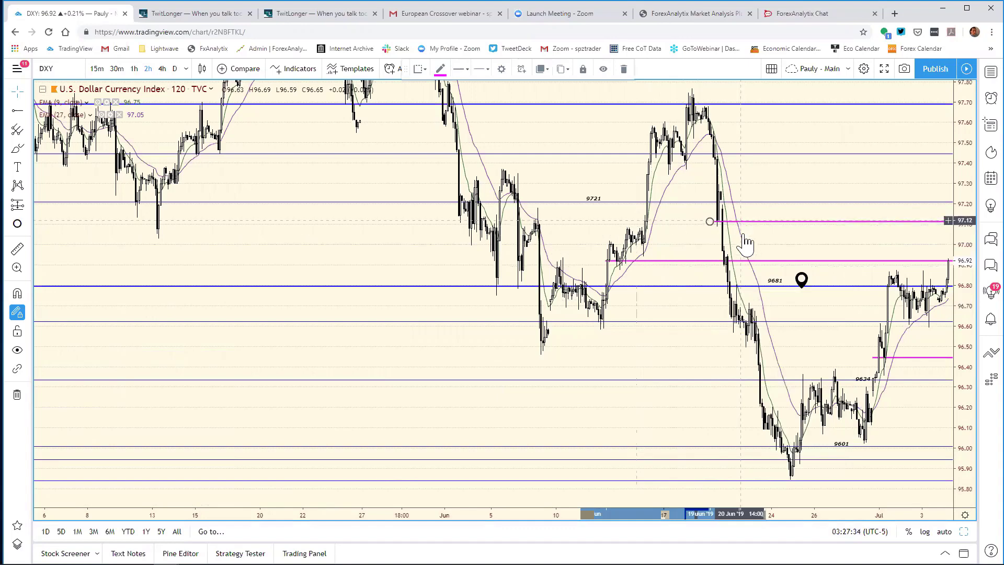
left_click(741, 233)
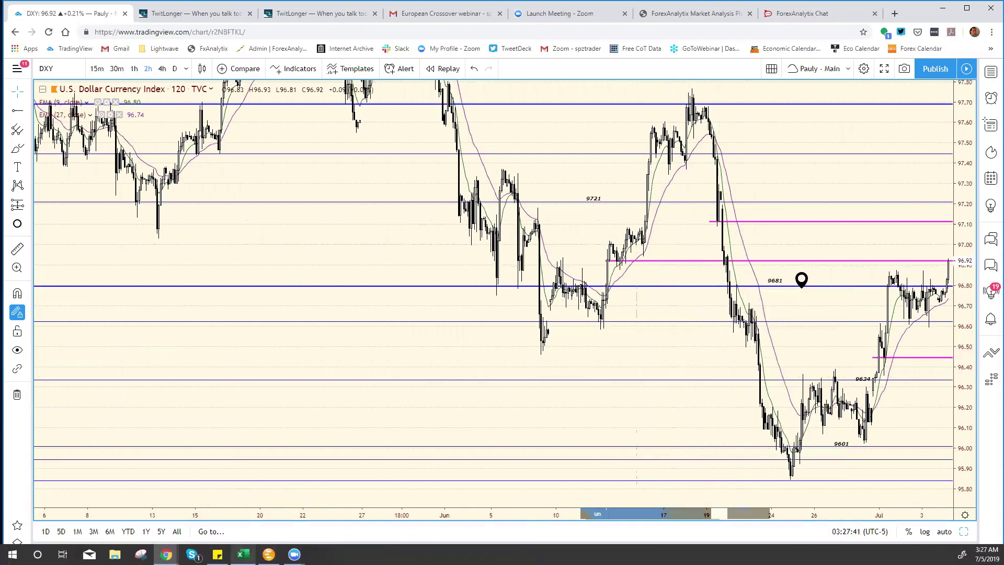
Change the DXY resistance in cell F16 to 97.11, then return to the TradingView chart.
left_click(243, 554)
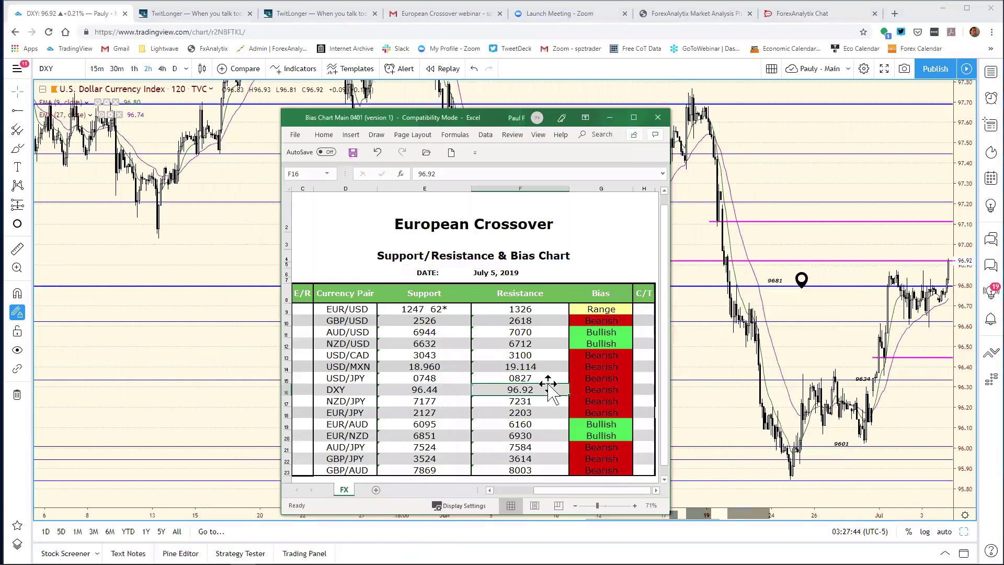
left_click(454, 179)
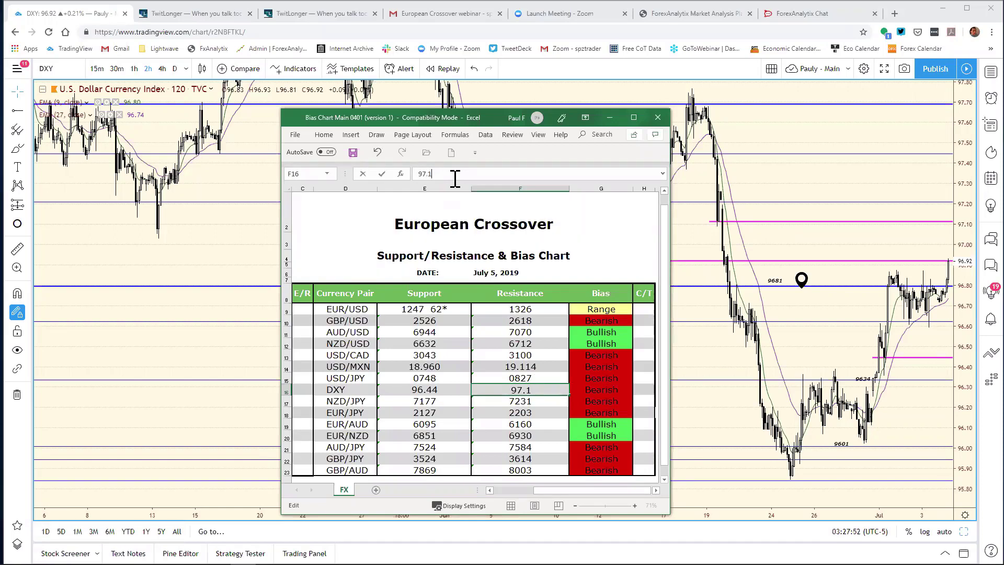
type("1")
key("Return")
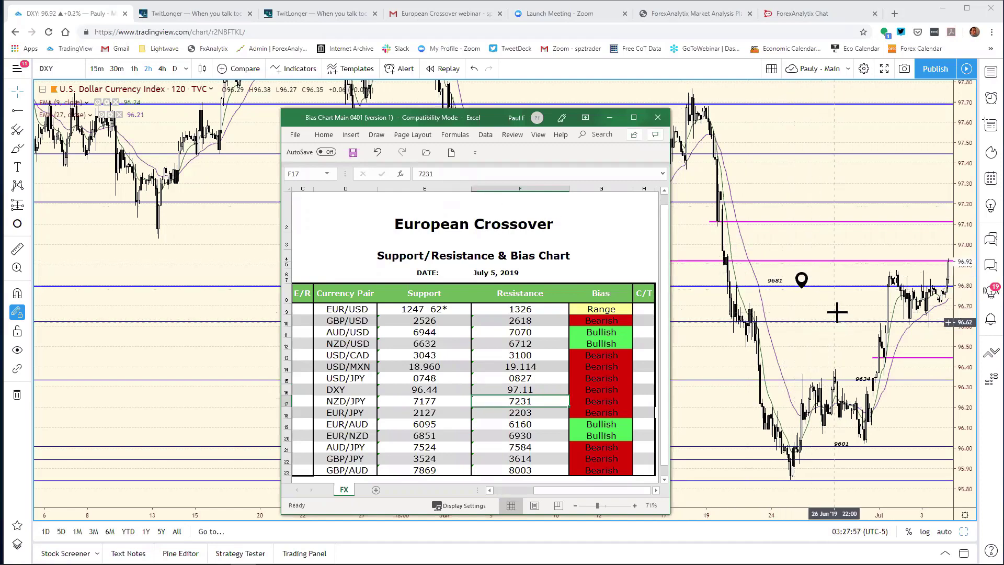
left_click(846, 343)
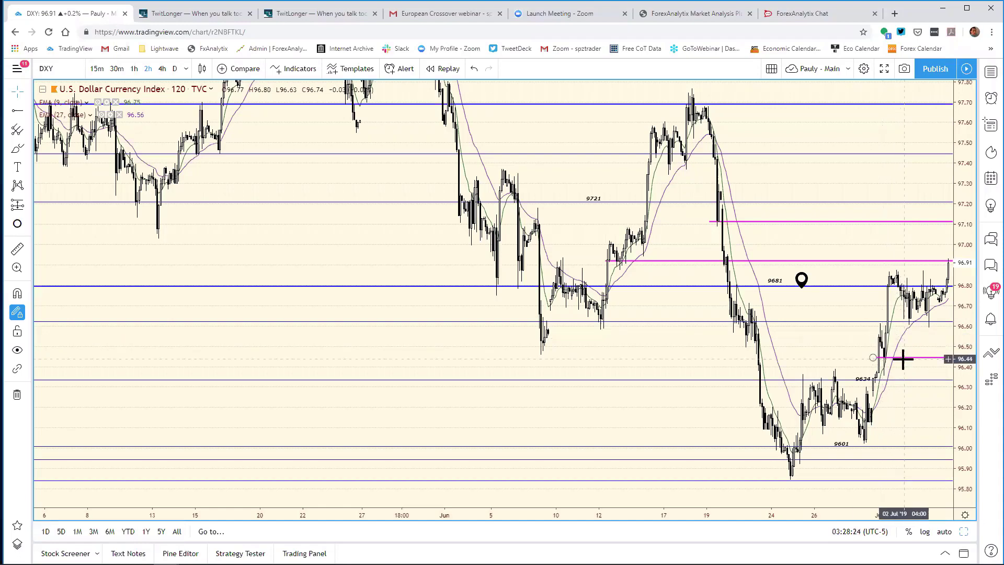
Raise the lower DXY magenta line from 96.44 to about 96.54.
left_click_drag(901, 357, 904, 340)
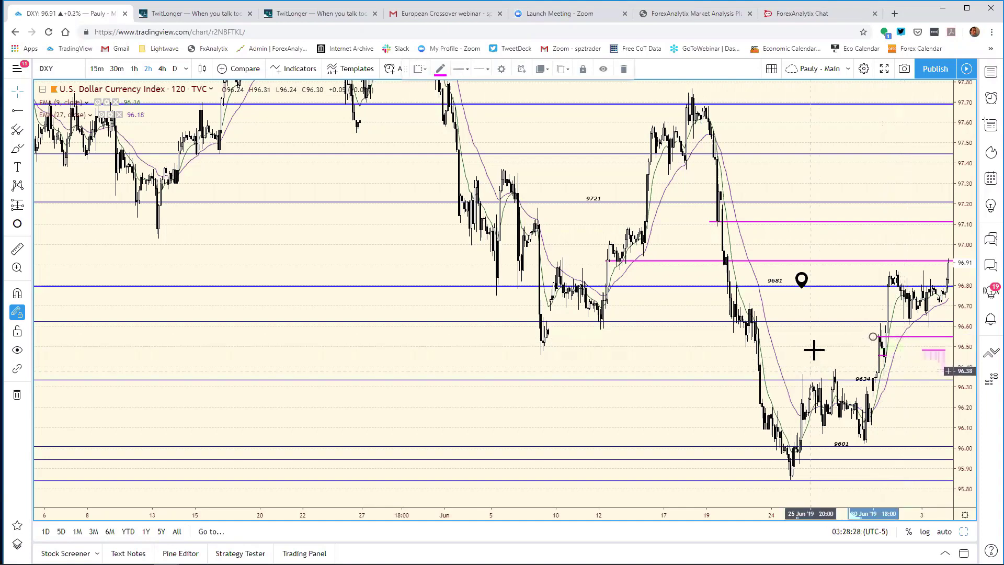
left_click(780, 404)
Update the DXY support in cell E16 from 96.44 to 96.54, then return to TradingView.
mouse_move(178, 563)
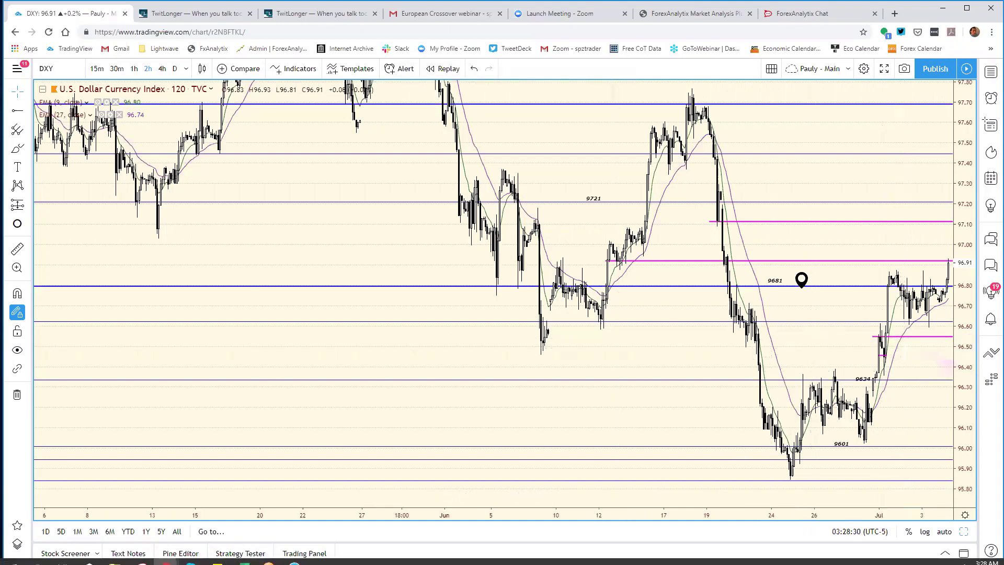
left_click(243, 553)
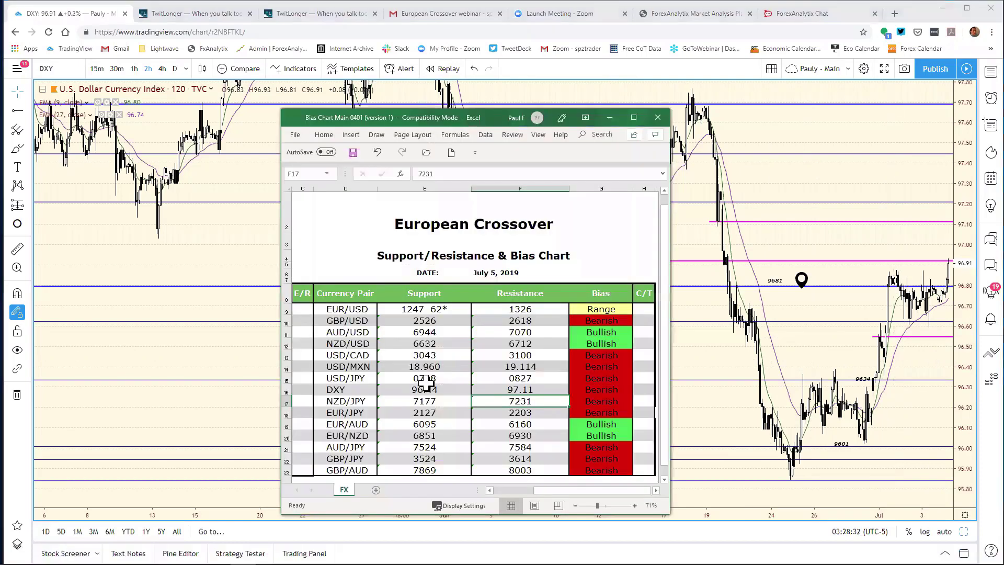
left_click(437, 390)
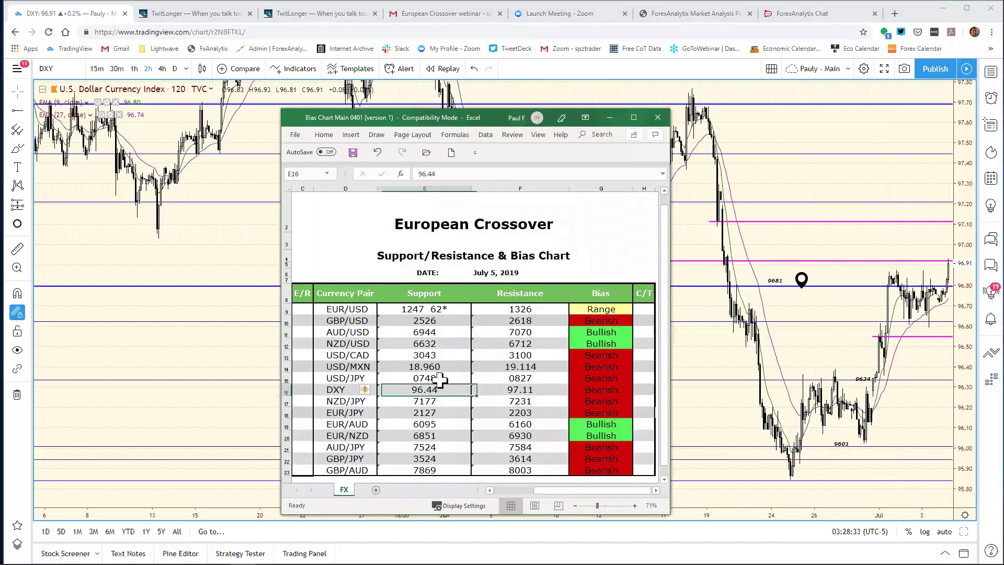
left_click(432, 173)
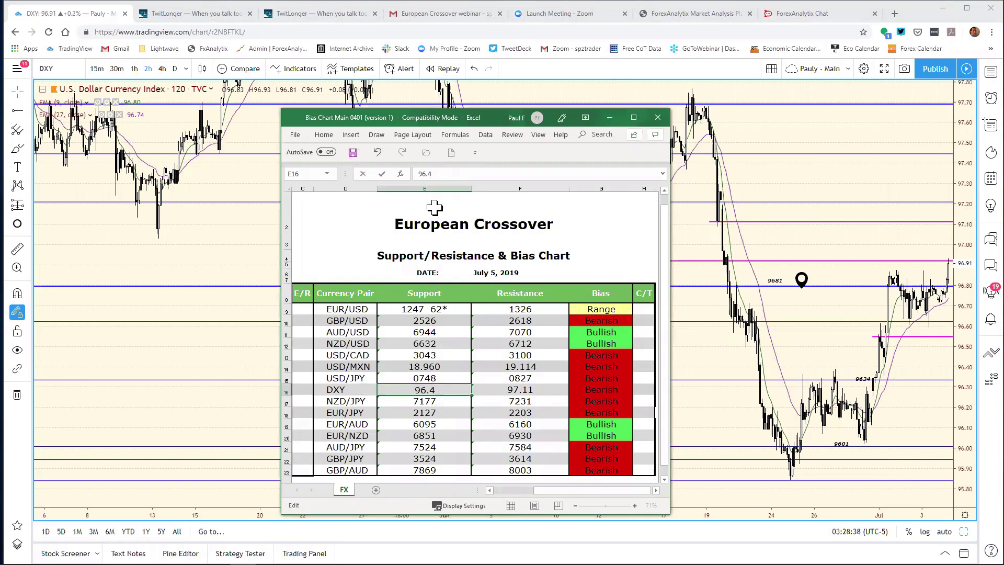
type("5")
key("Return")
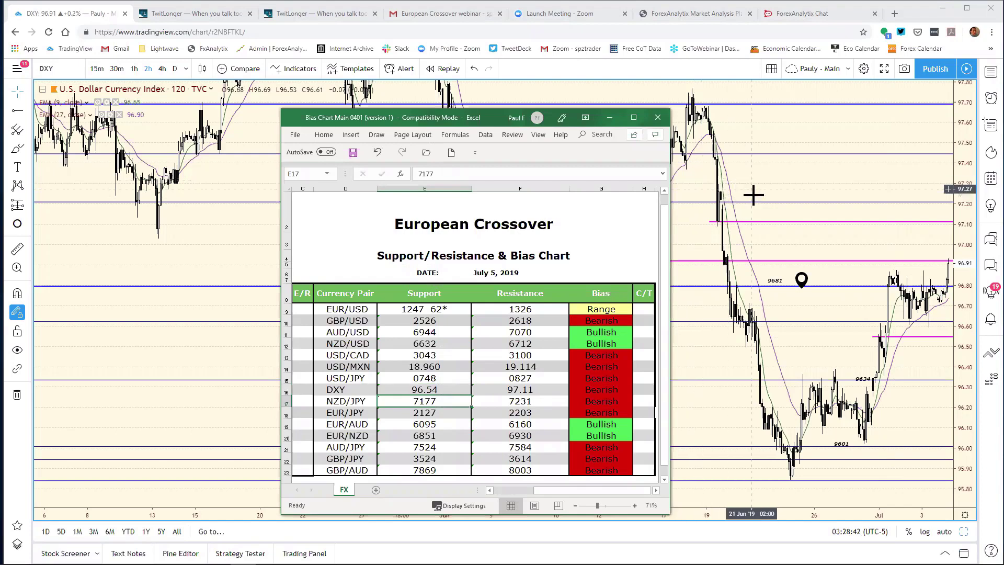
left_click(773, 189)
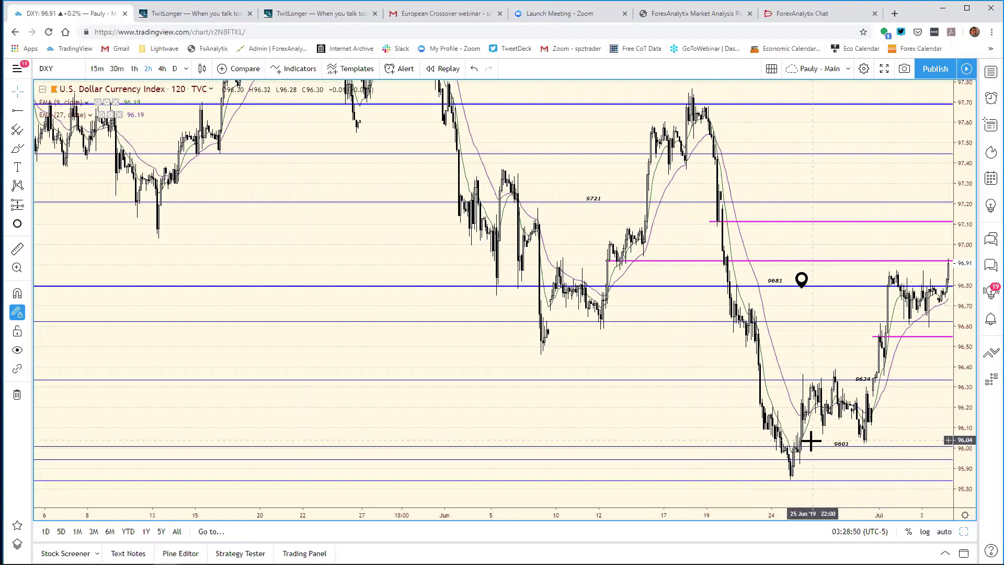
Review the magenta ray's colour settings without changing them, then zoom the DXY chart out to March.
right_click(649, 261)
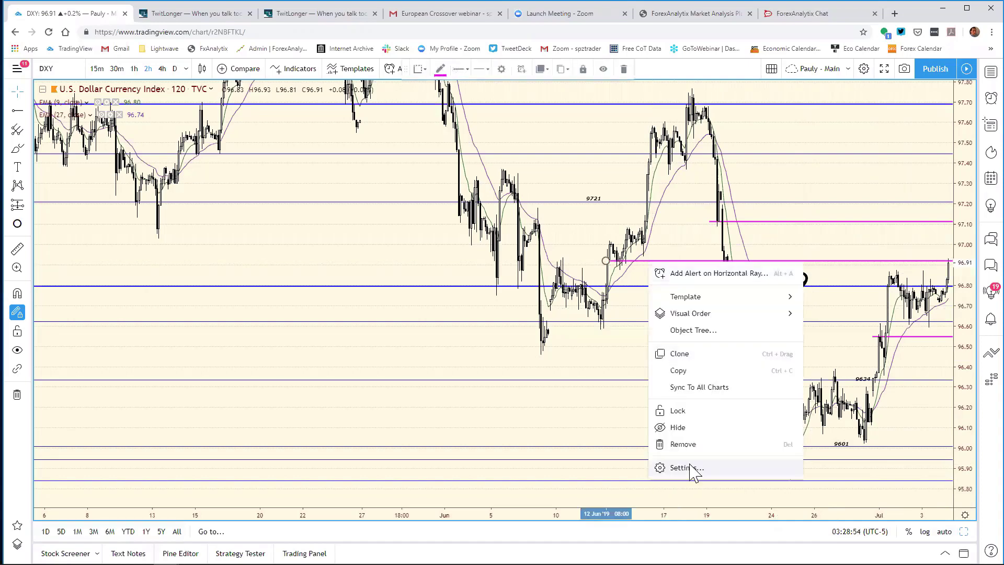
left_click(688, 466)
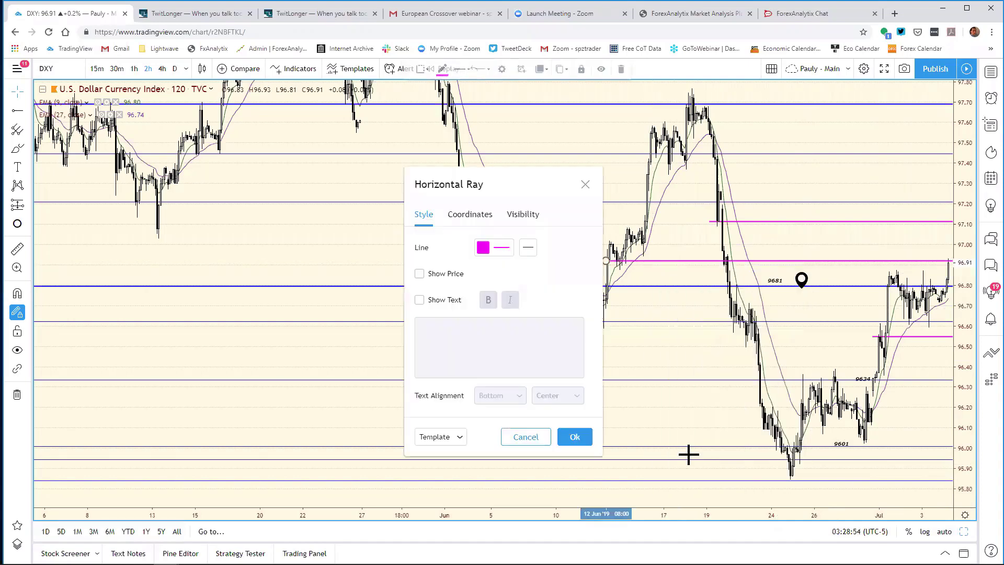
left_click(492, 250)
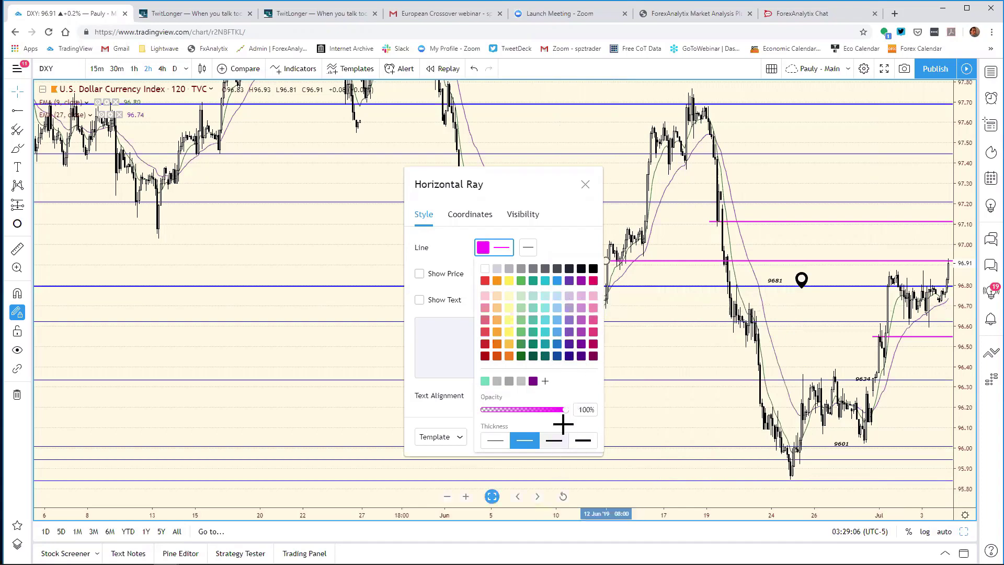
left_click(590, 190)
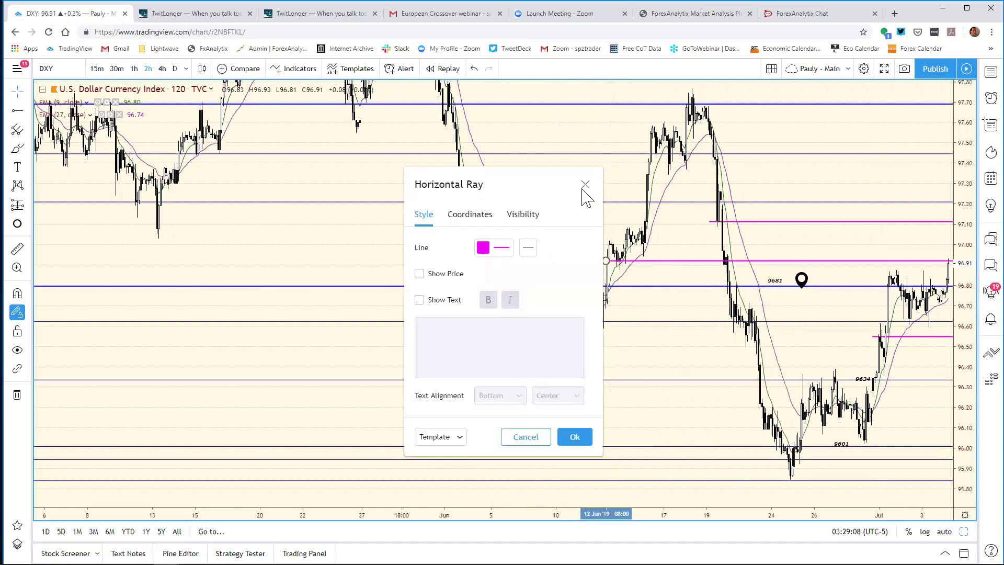
left_click(583, 185)
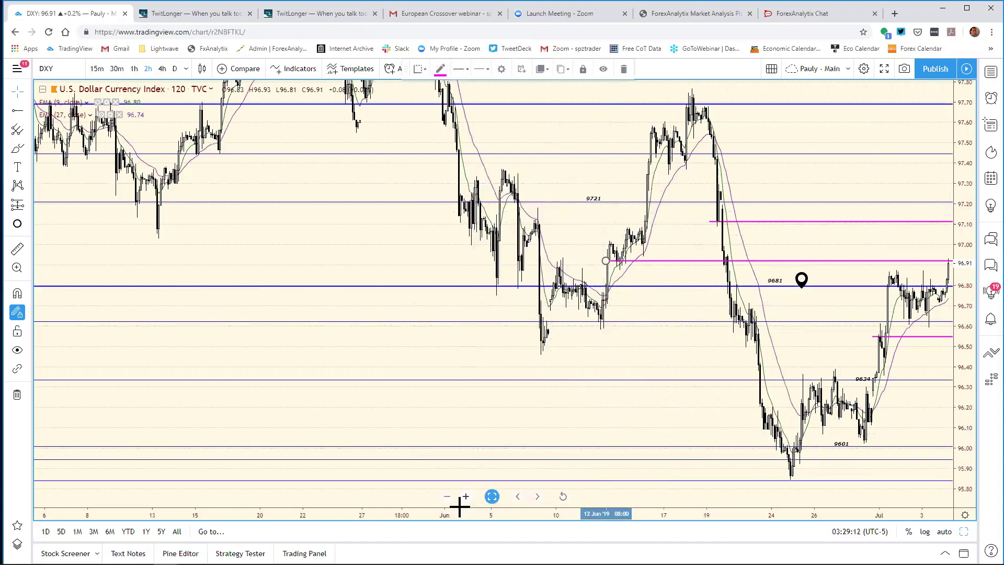
left_click_drag(511, 511, 642, 515)
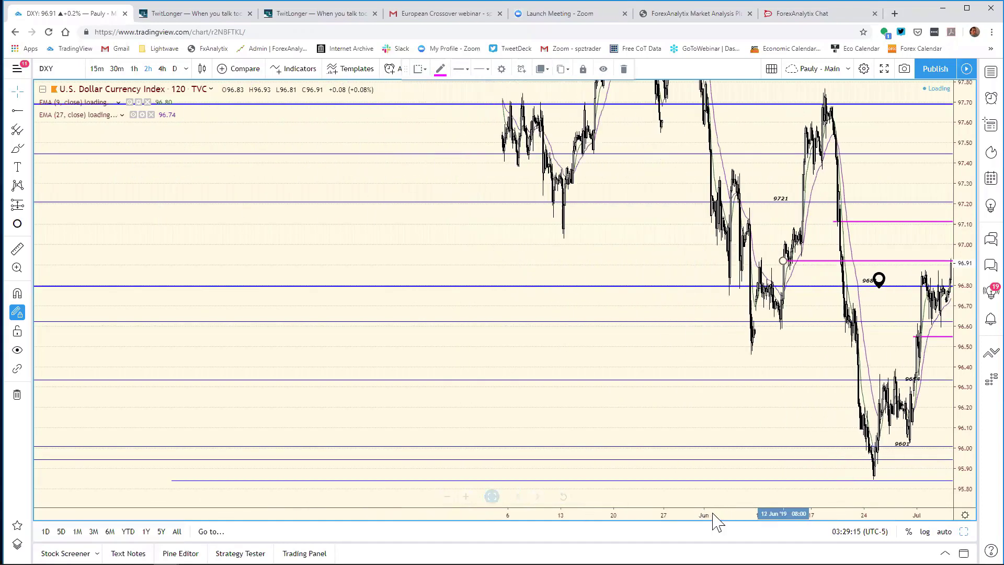
Nudge the low ray to 95.86, then duplicate it and raise the copy to about 96.99.
right_click(221, 481)
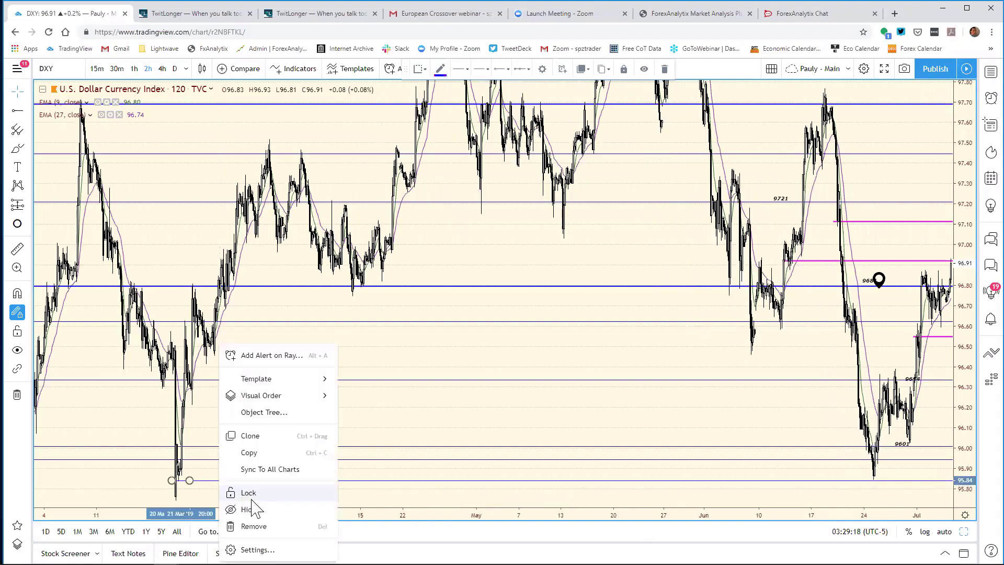
left_click(250, 436)
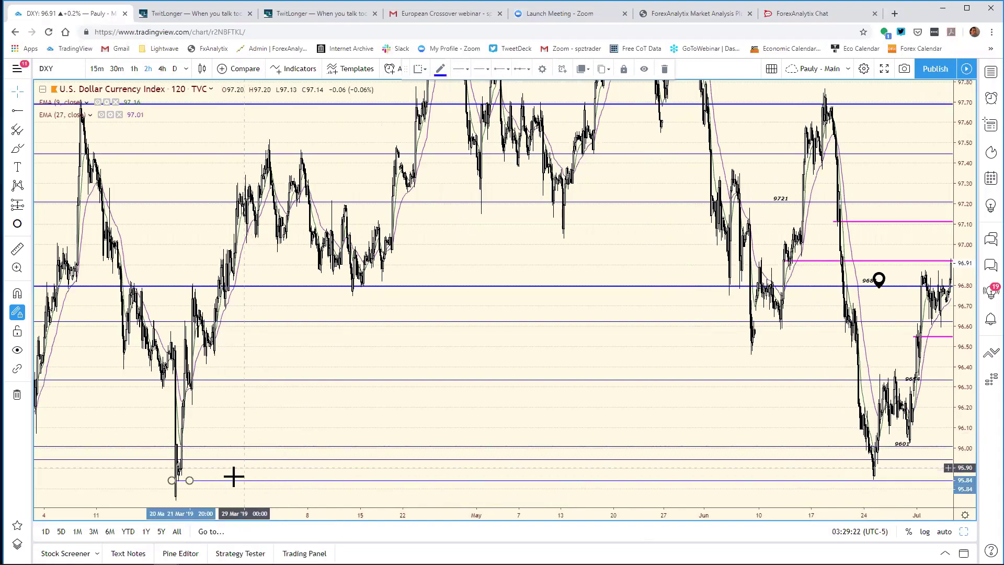
left_click_drag(229, 480, 228, 477)
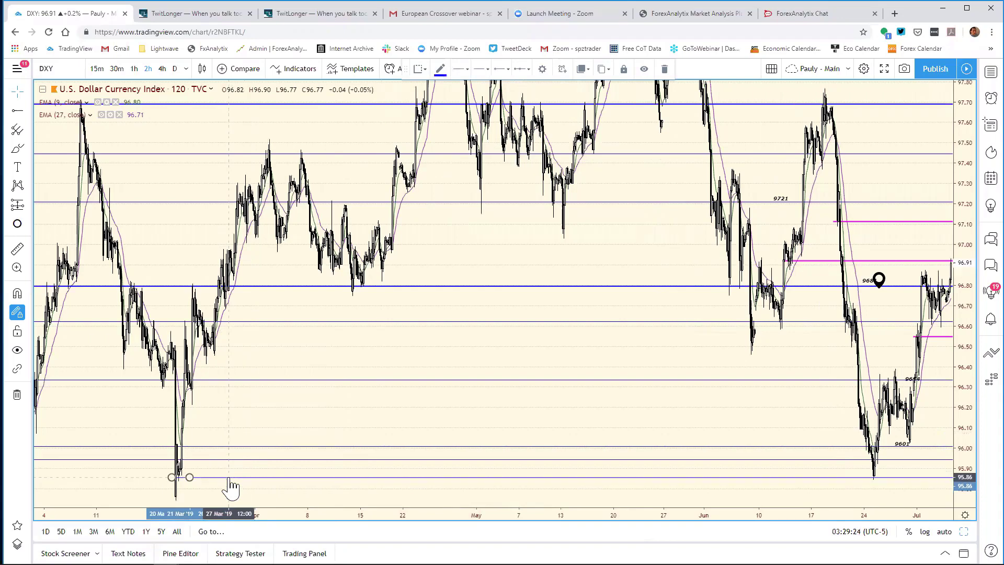
right_click(229, 478)
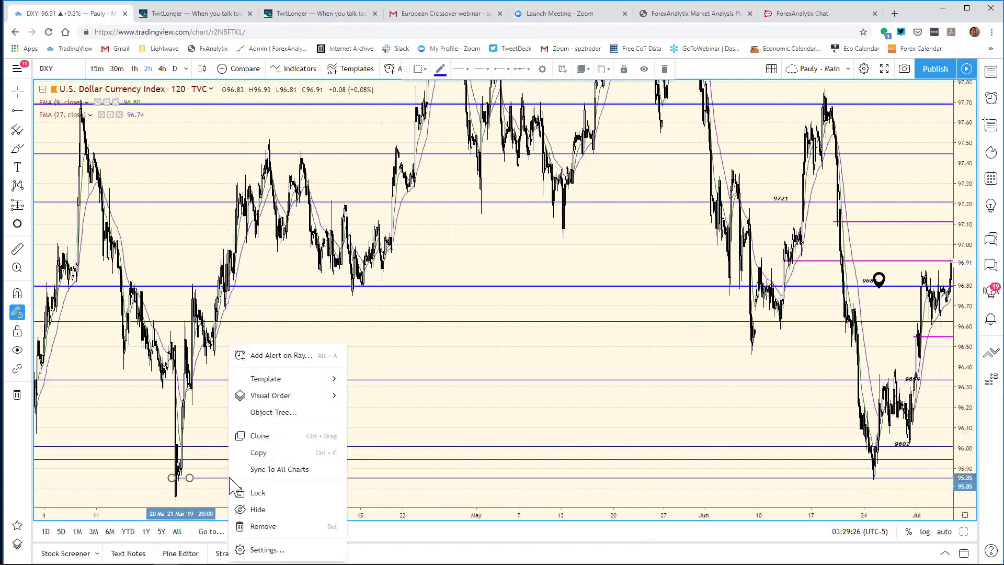
left_click(258, 436)
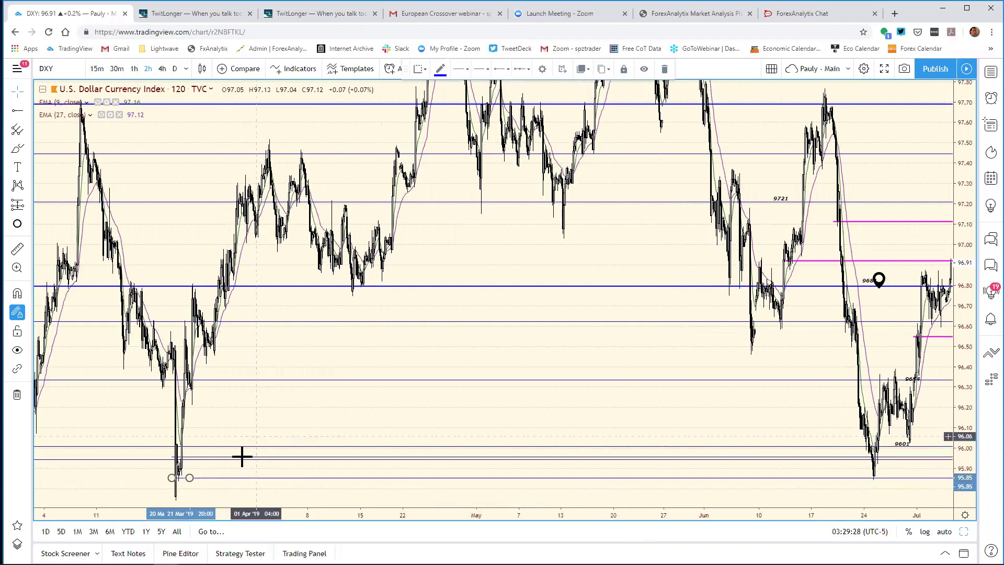
mouse_move(229, 458)
left_mouse_down()
mouse_move(486, 389)
mouse_move(750, 265)
left_mouse_up()
left_click_drag(847, 262, 854, 247)
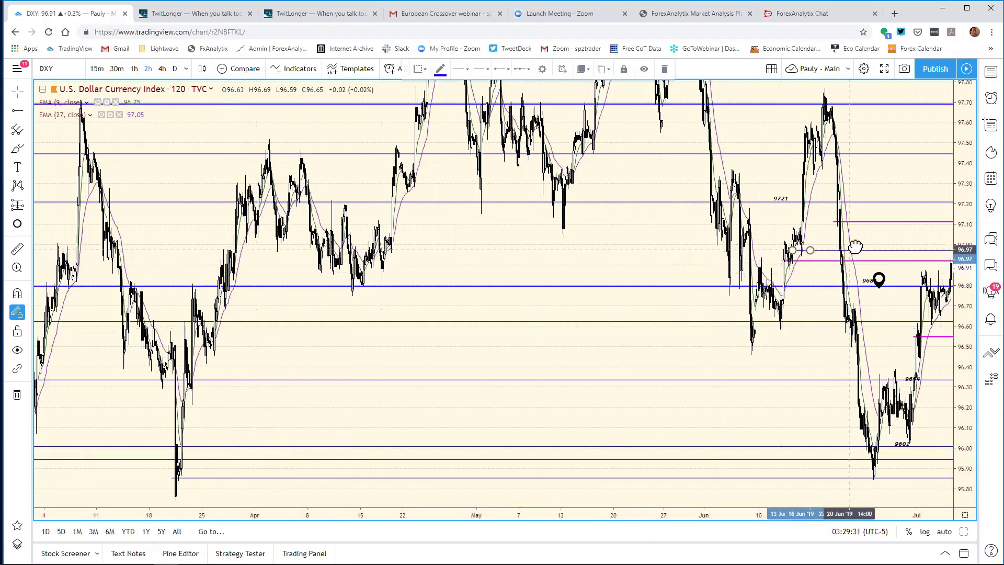
Delete the magenta ray, settle the copy at 96.93, and restore the eight-chart layout.
right_click(836, 262)
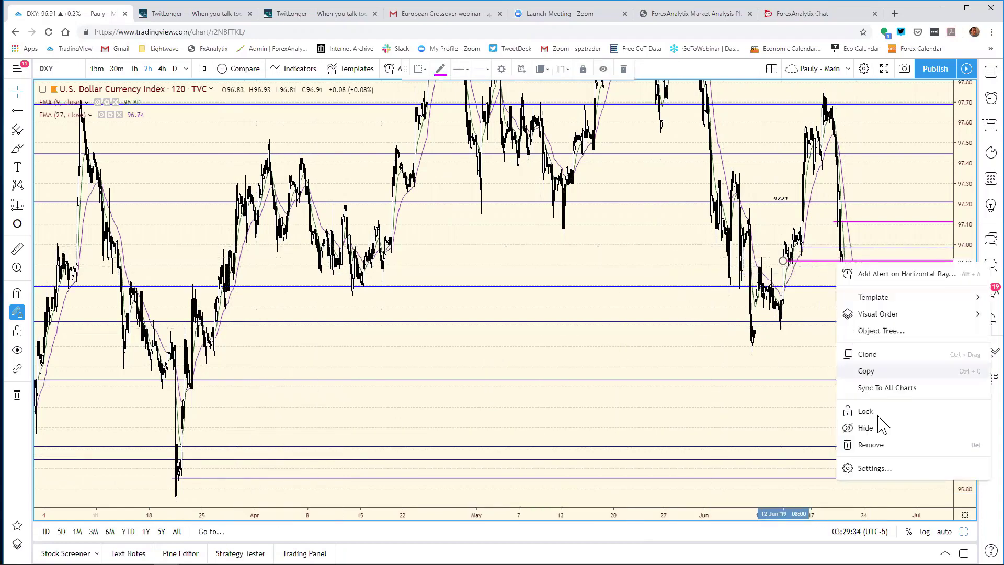
left_click(876, 443)
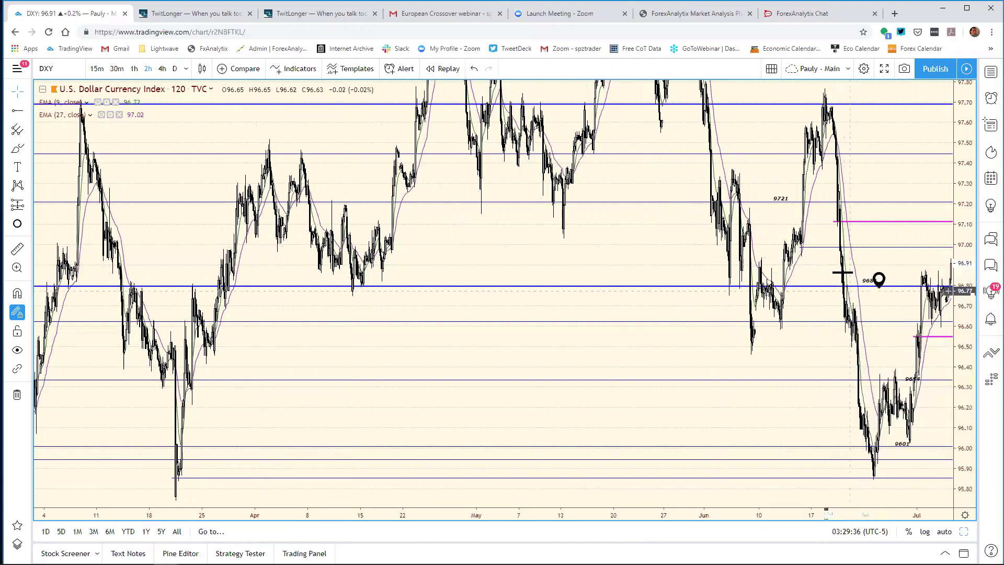
left_click_drag(827, 249, 811, 265)
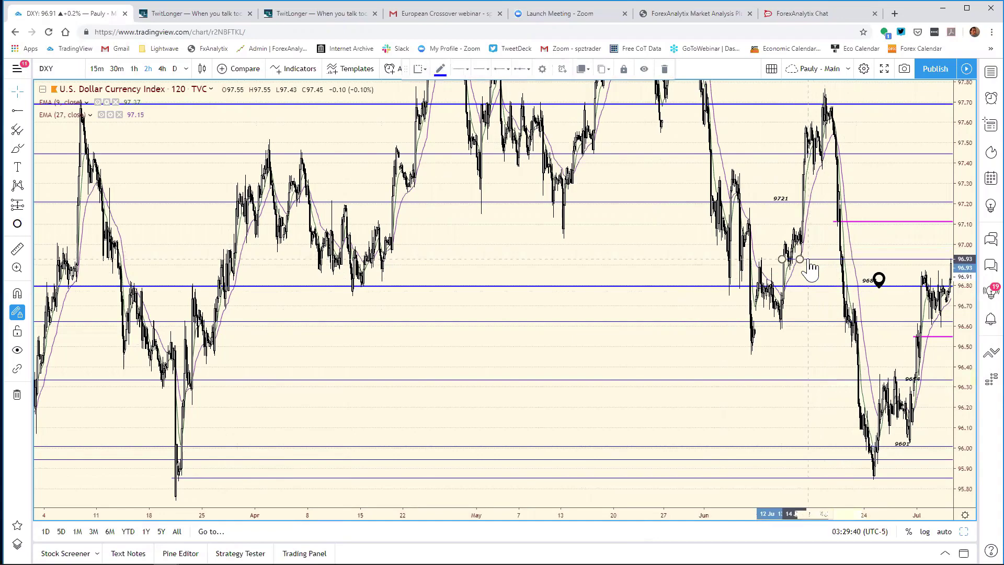
left_click(794, 305)
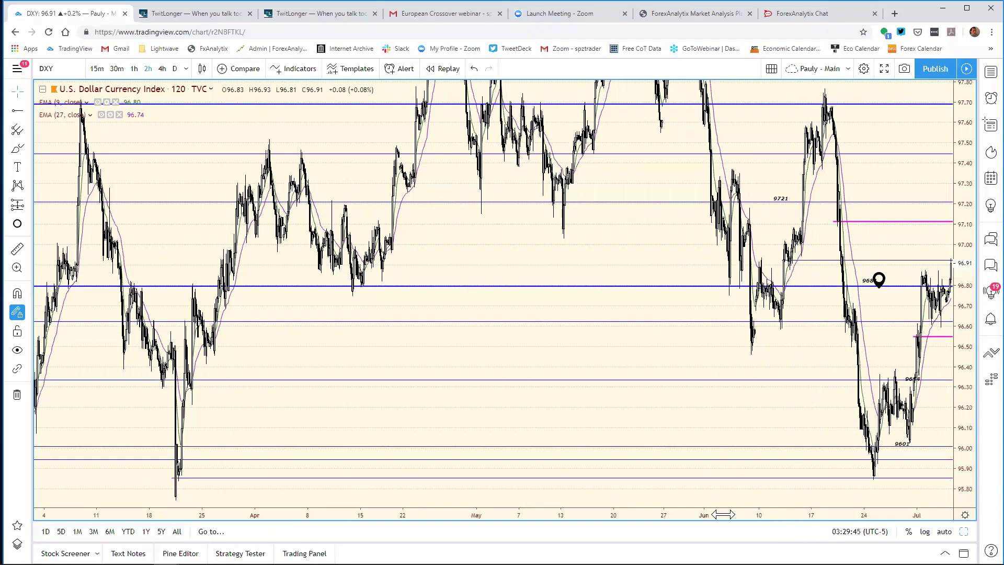
left_click_drag(723, 514, 604, 494)
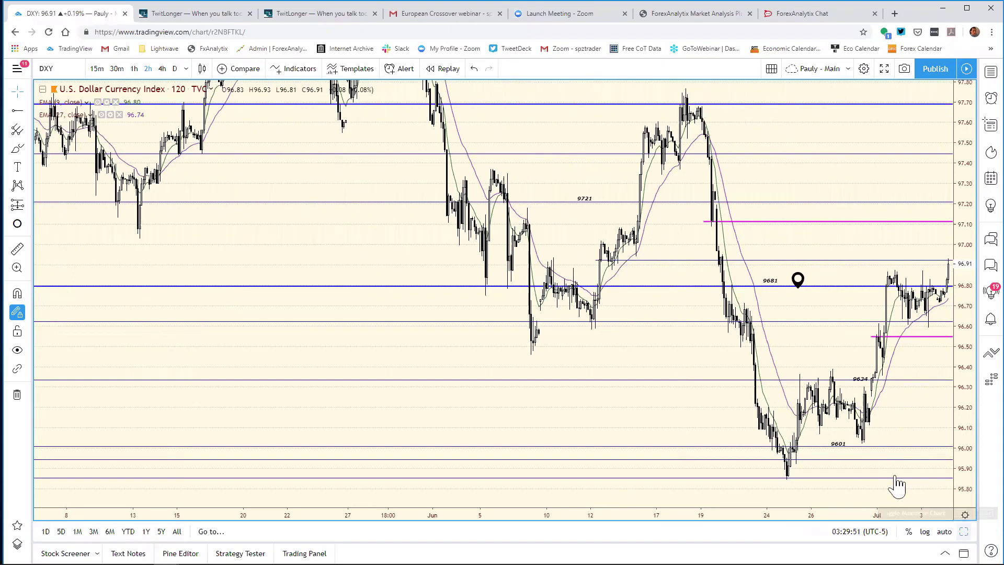
key("alt+Return")
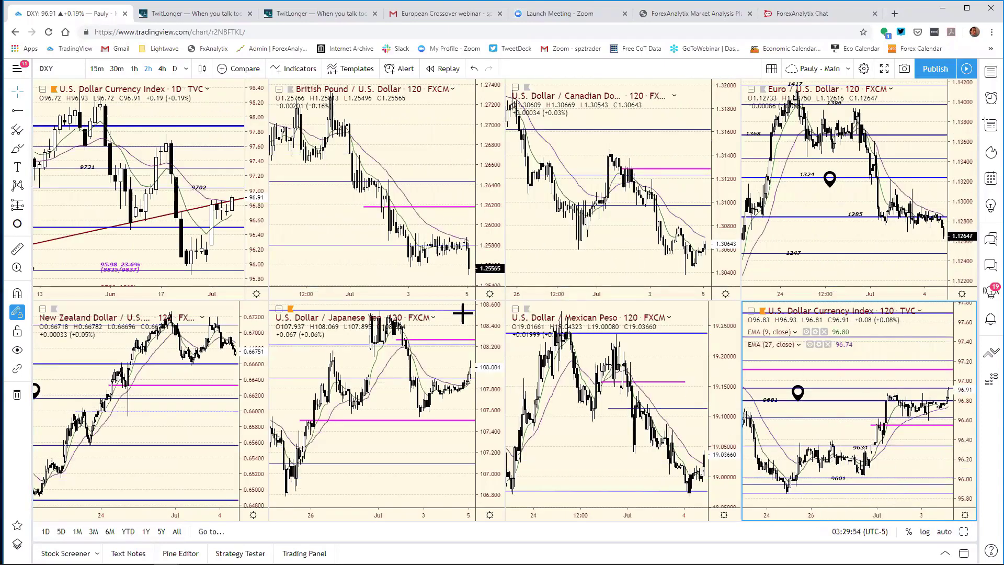
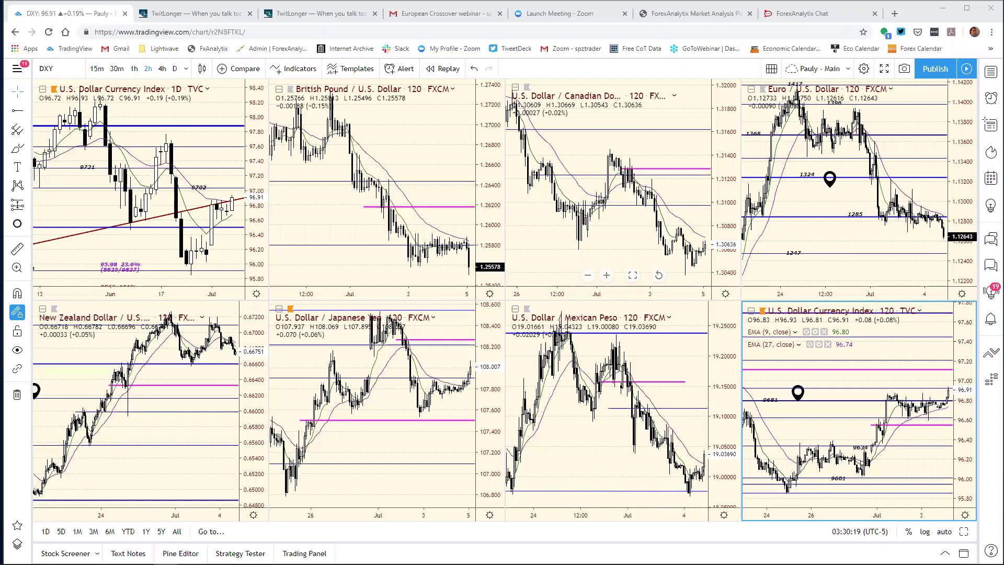
Load NZDJPY into the top-left chart, maximize it, and zoom to April through July.
key("alt+Tab")
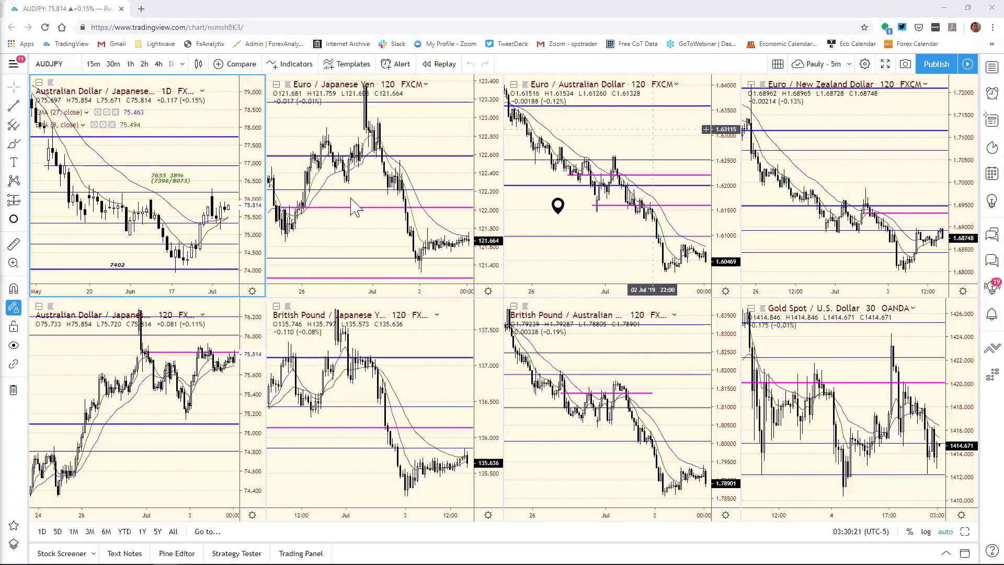
left_click_drag(248, 139, 248, 141)
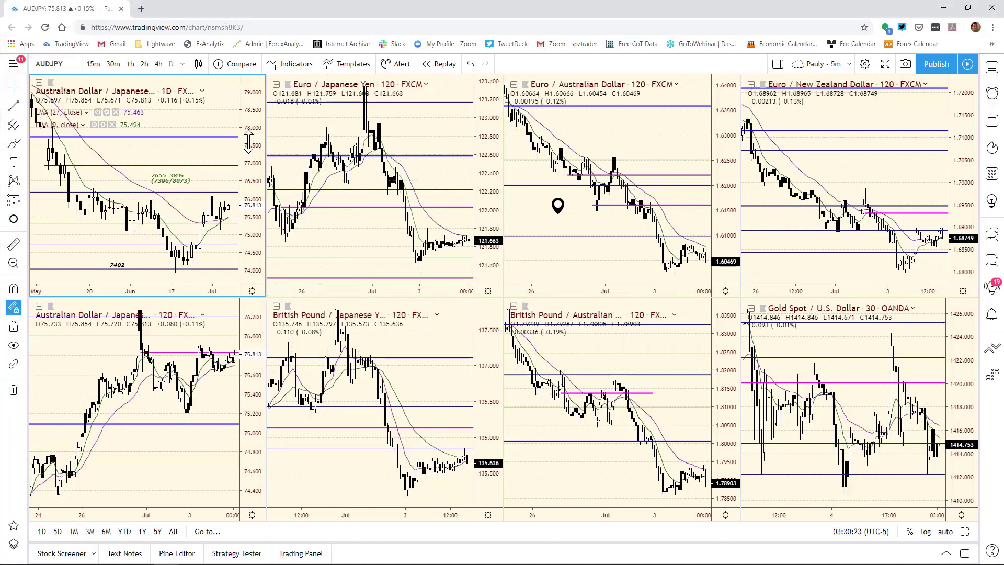
type("NZD")
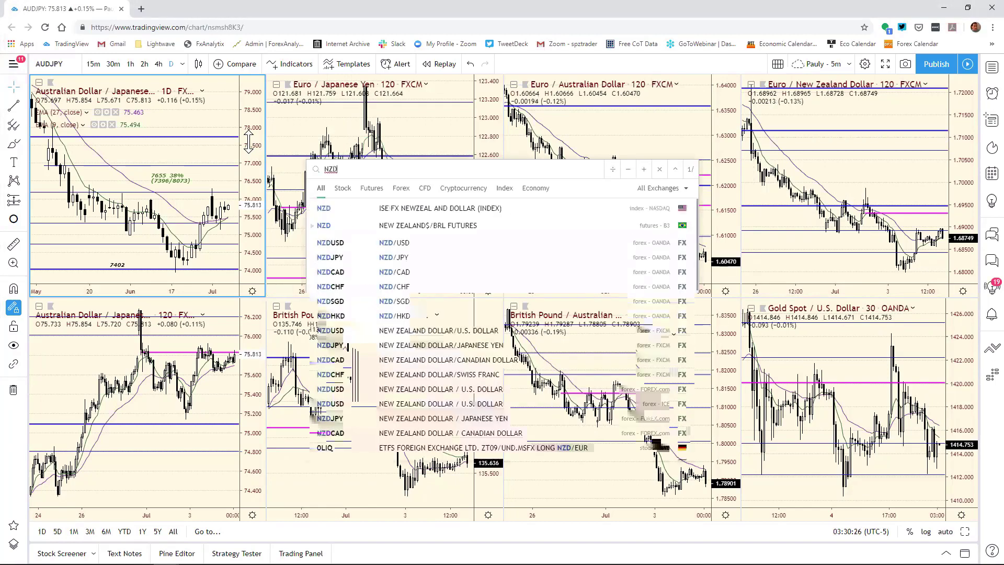
type("JPY")
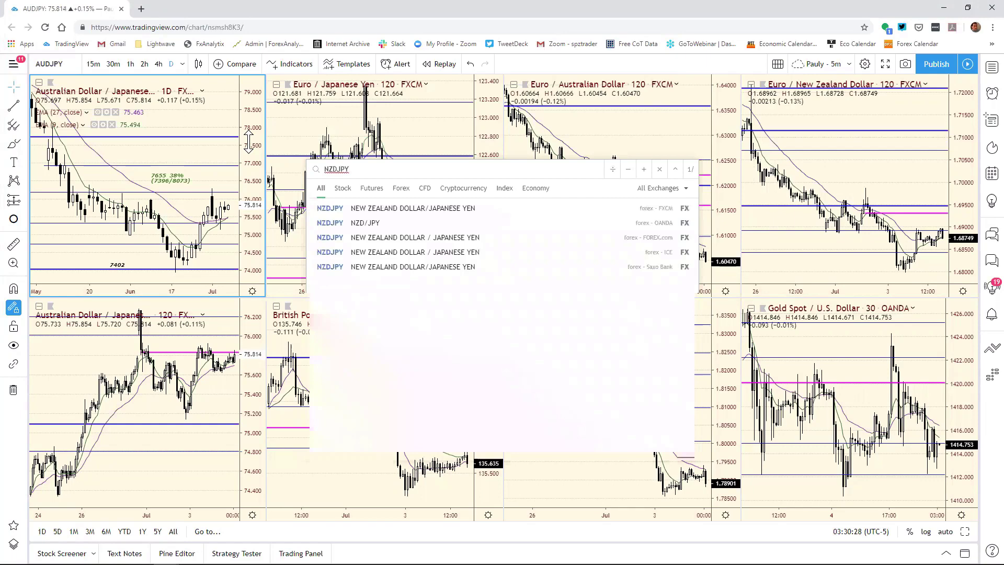
key("Return")
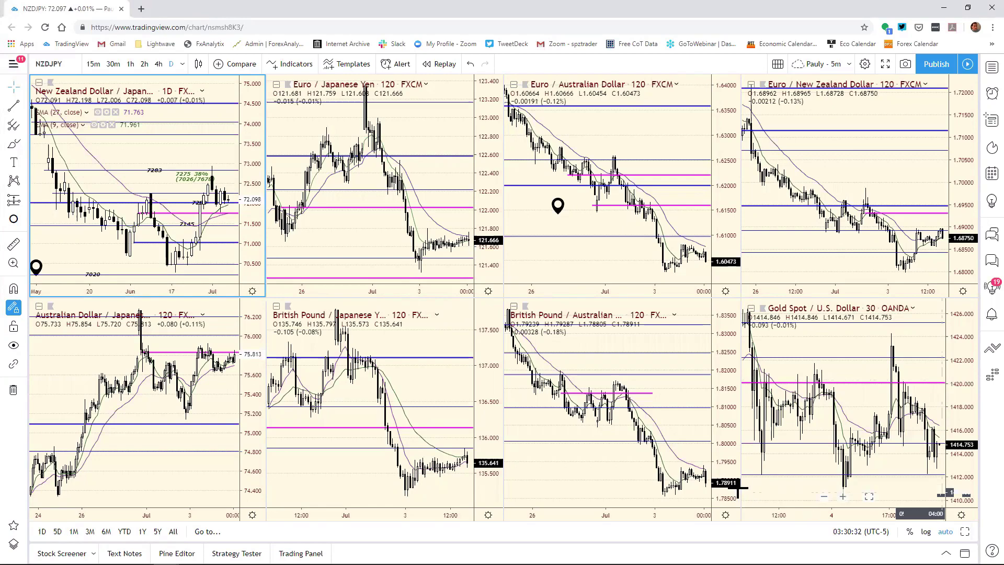
left_click(964, 531)
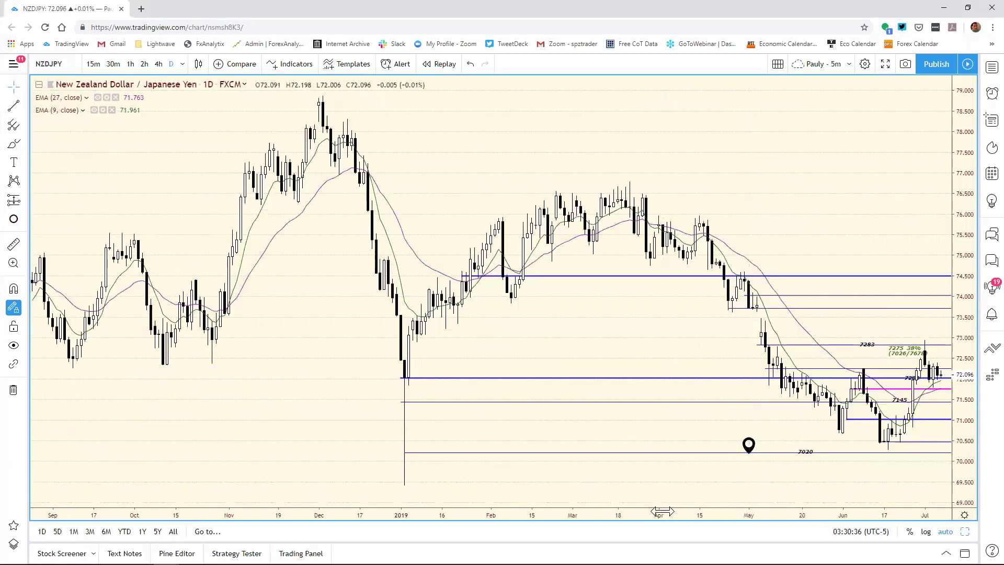
left_click_drag(627, 508, 308, 484)
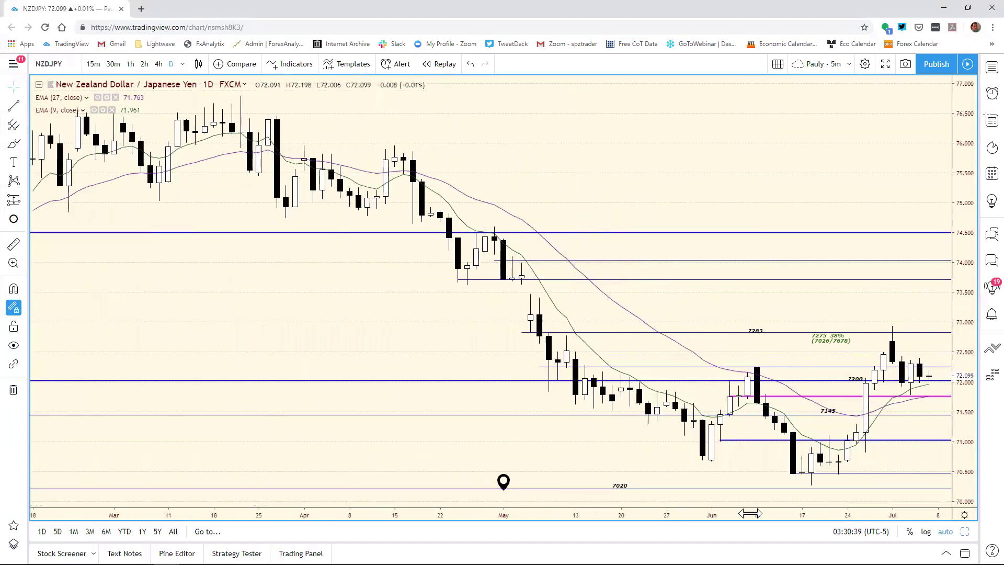
left_click_drag(666, 507, 543, 476)
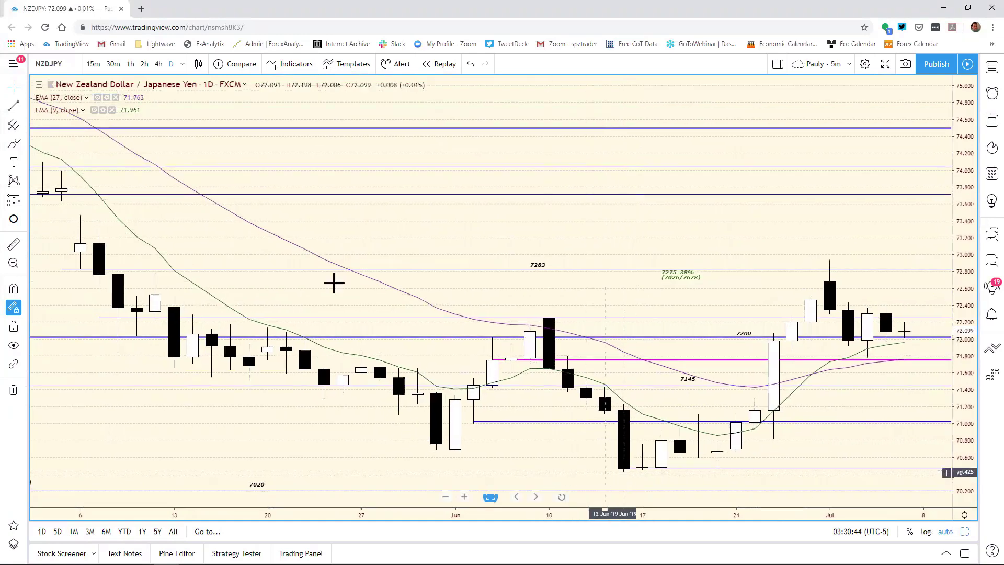
Switch NZDJPY to the 2-hour timeframe showing about ten days, then bring up the Excel bias chart.
left_click(145, 64)
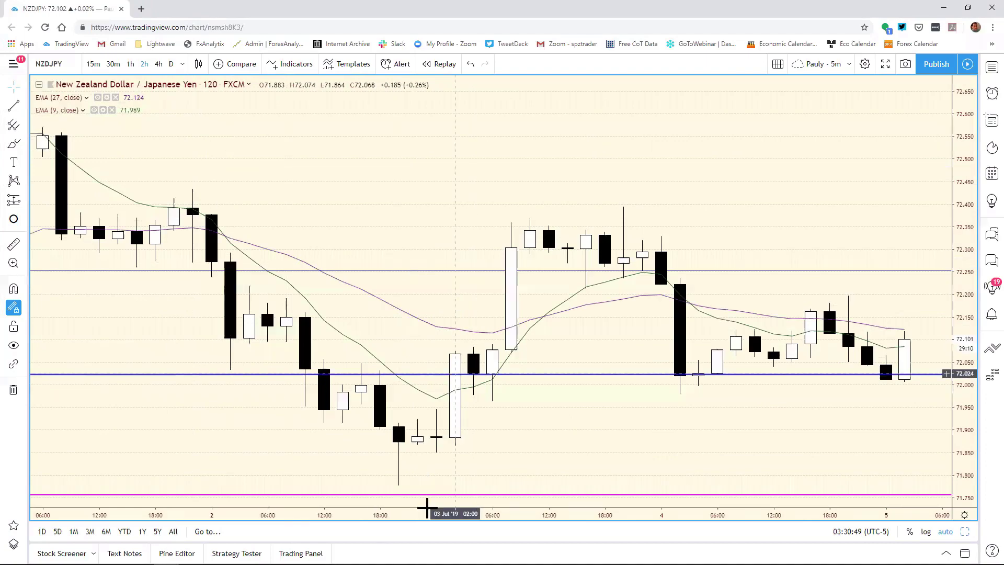
left_click_drag(458, 514, 723, 467)
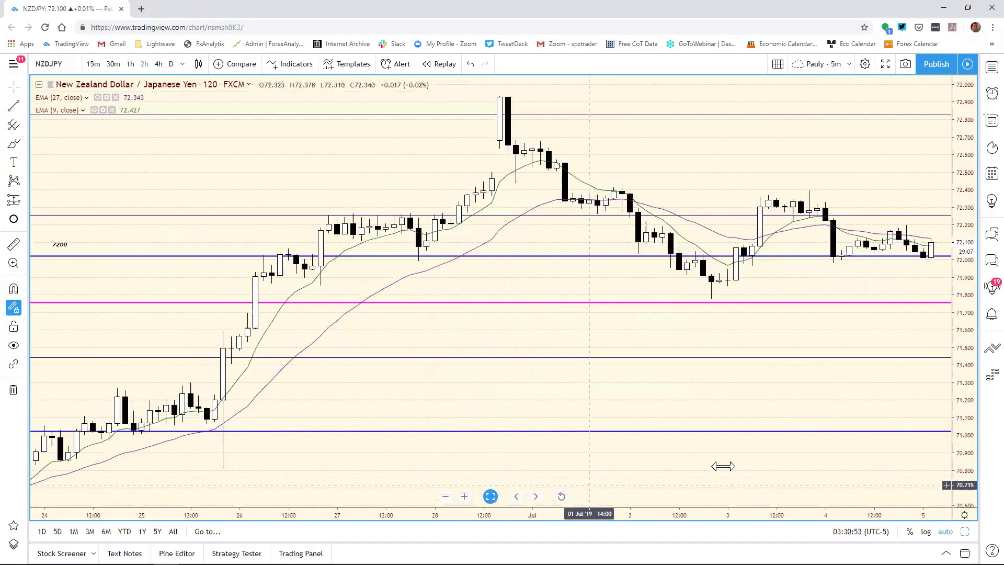
scroll(731, 327, "down", 1)
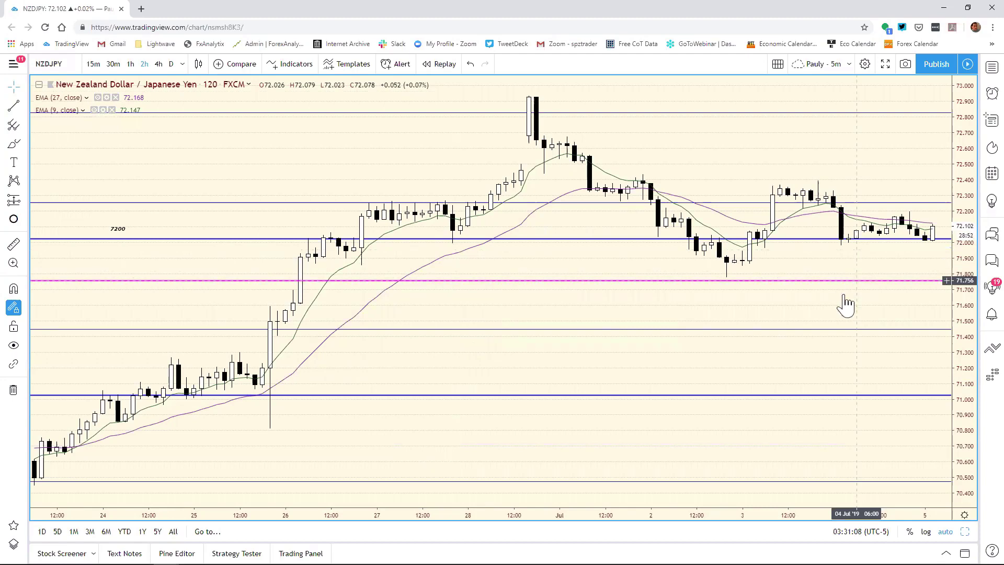
mouse_move(857, 562)
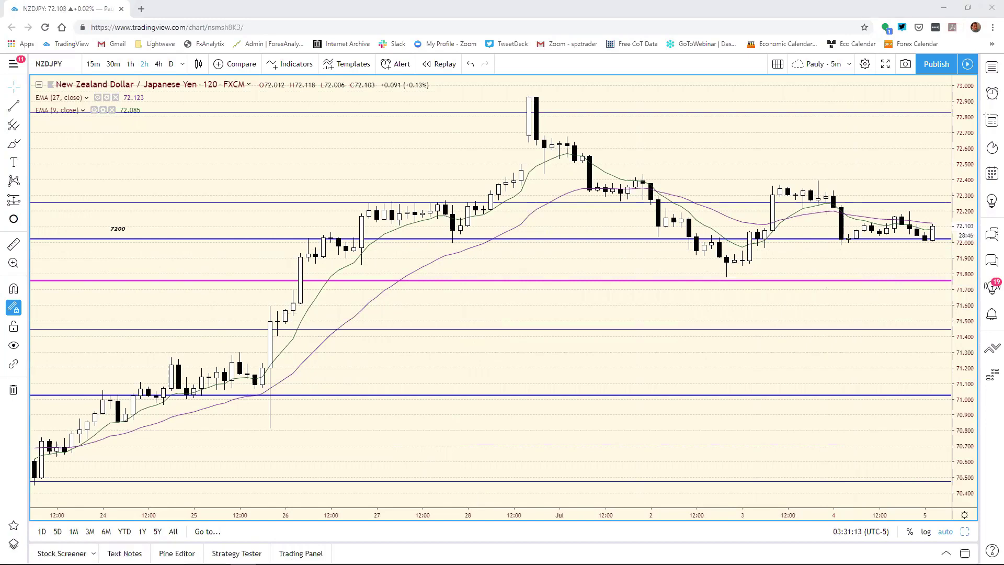
key("alt+Tab")
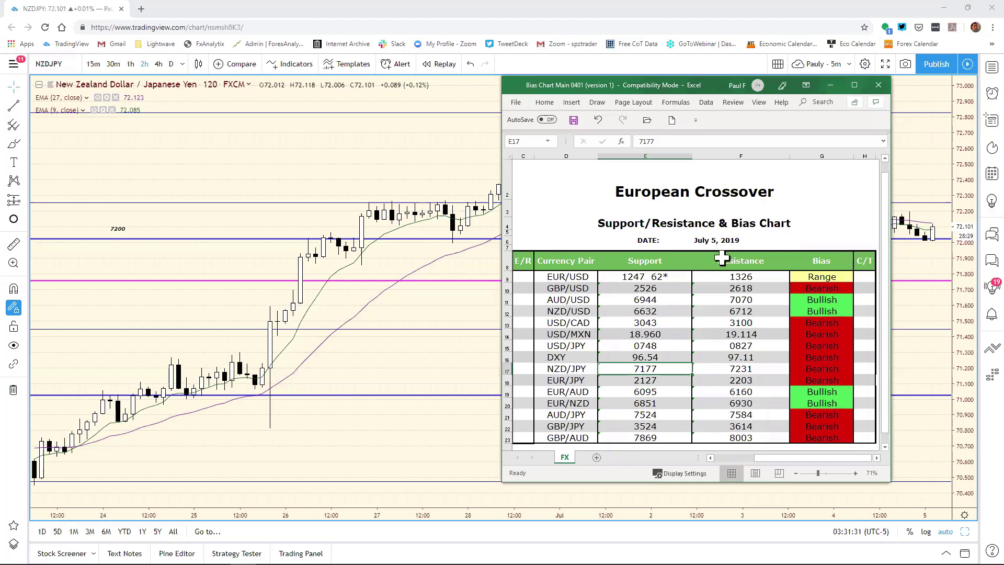
Change the NZD/JPY resistance in F17 from 7231 to 7239, then return to the chart.
left_click(404, 135)
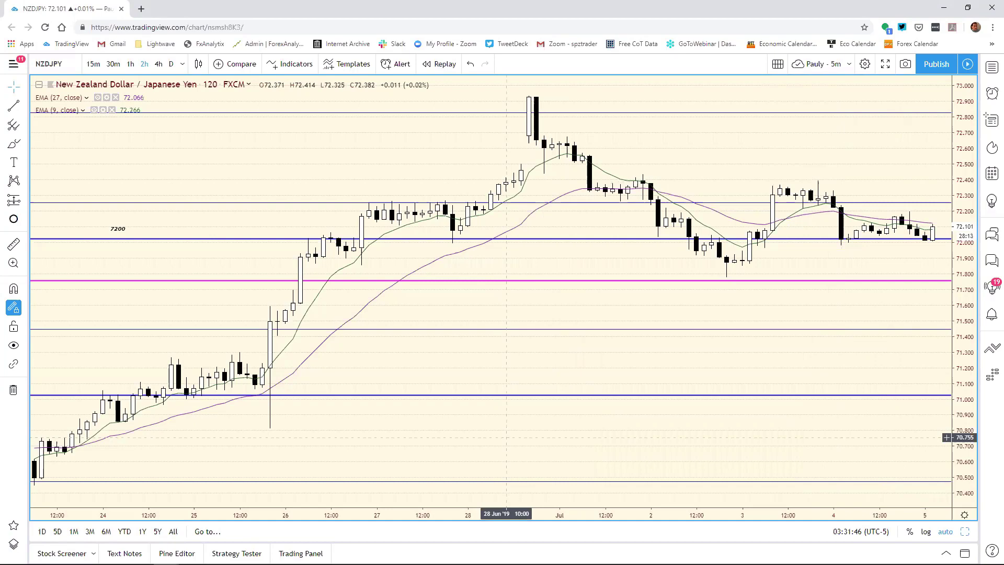
left_click(243, 554)
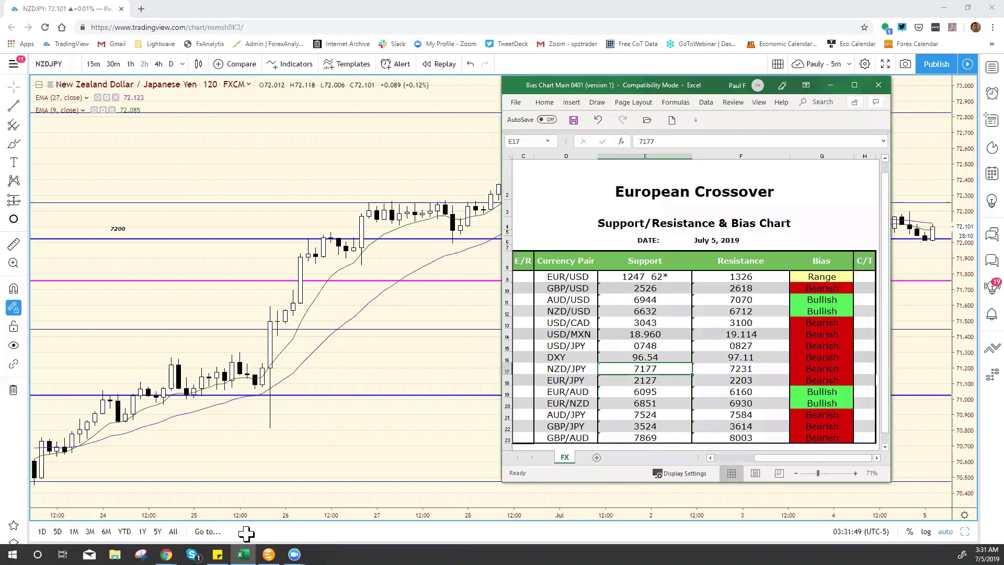
left_click(745, 369)
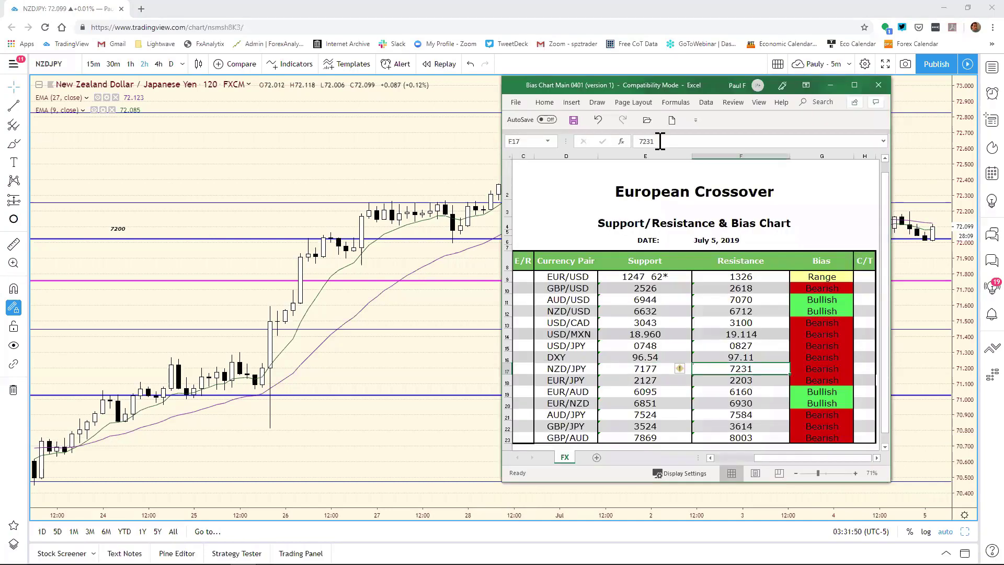
left_click(660, 141)
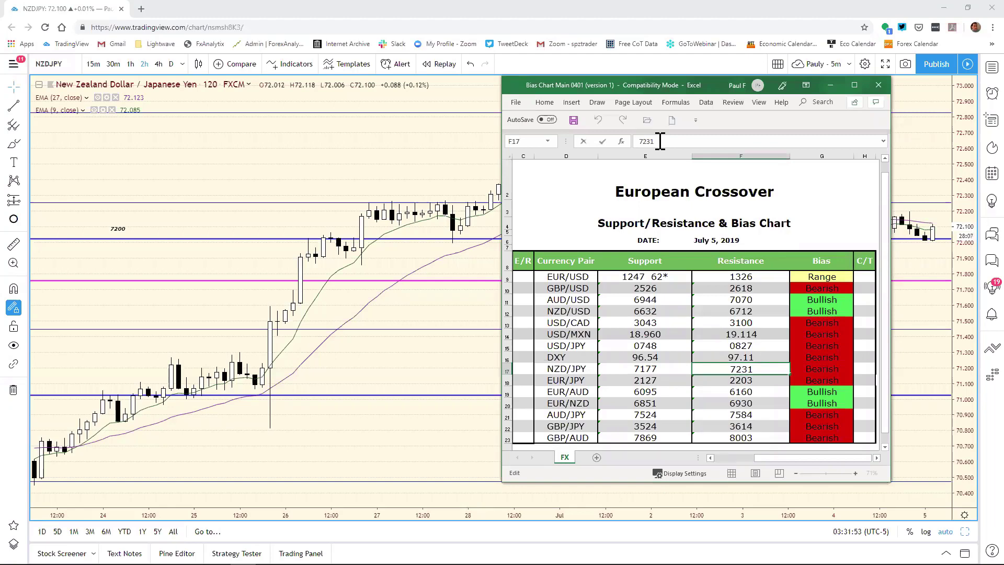
type("9")
key("Return")
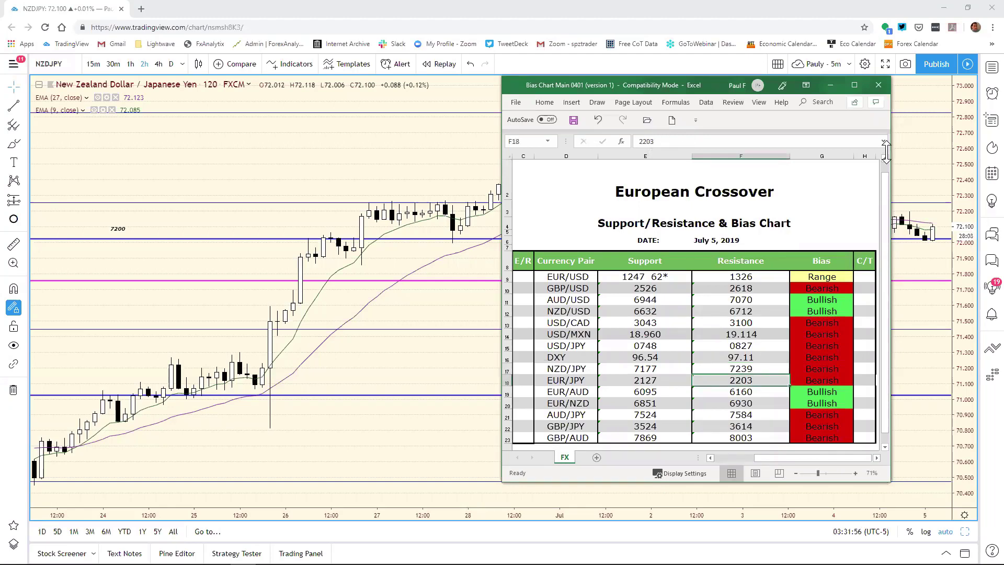
left_click(950, 253)
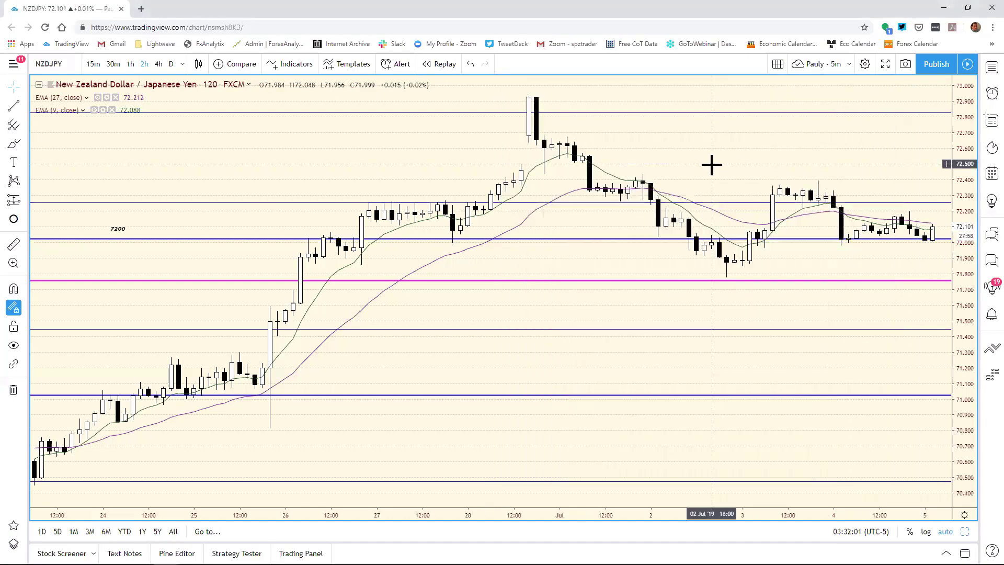
Load EURJPY and view its daily chart zoomed out over more history.
type("EUR")
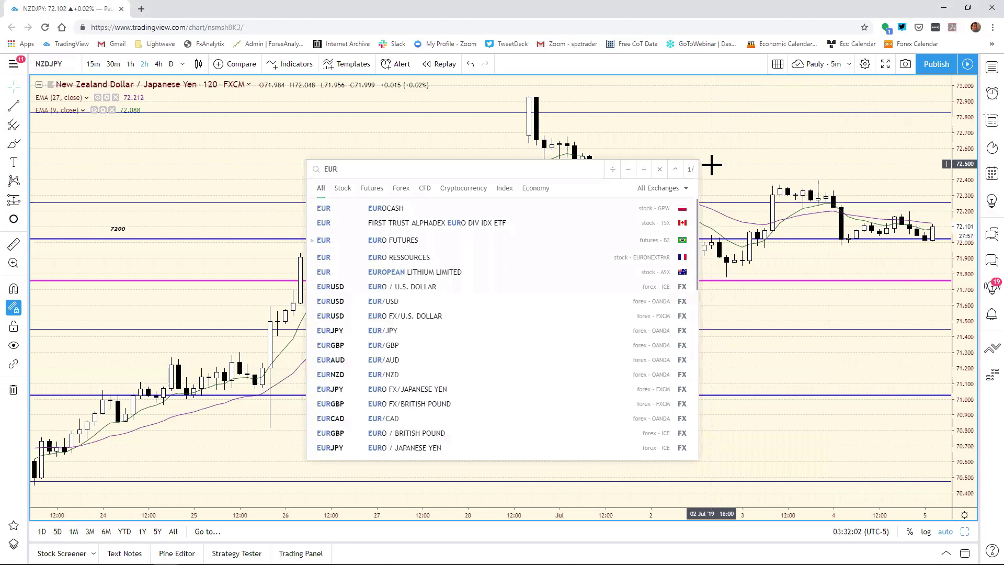
type("JPY")
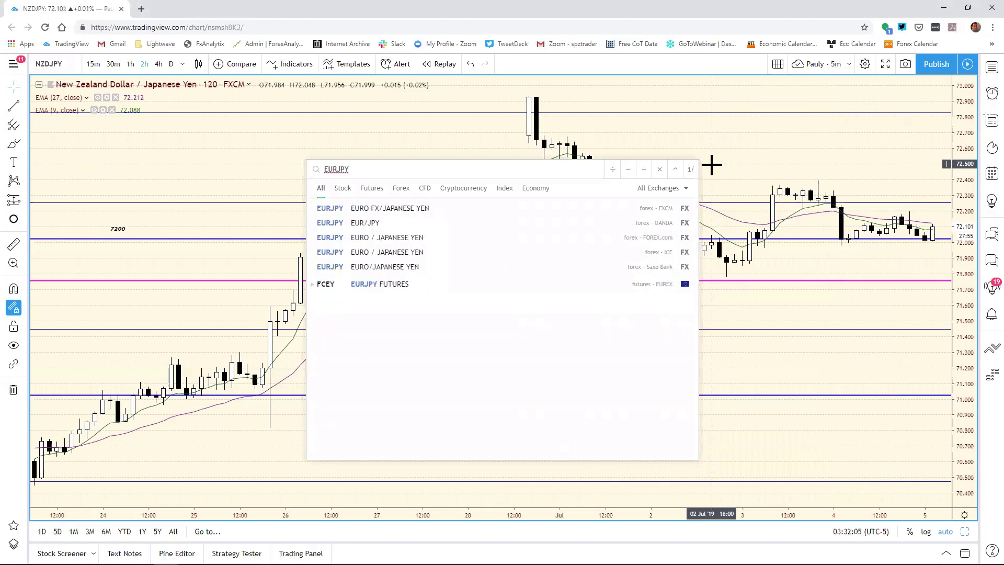
key("Return")
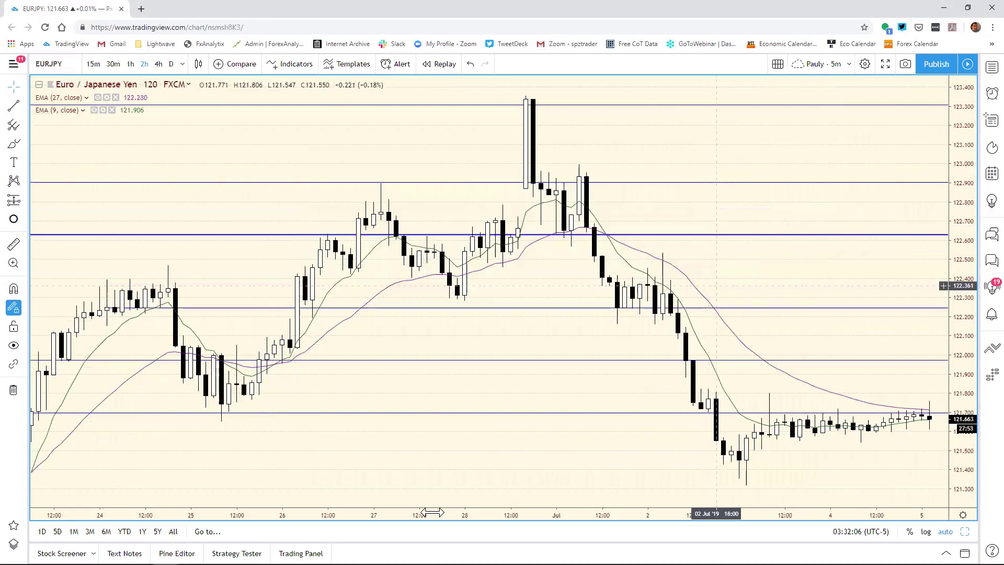
left_click_drag(508, 510, 792, 520)
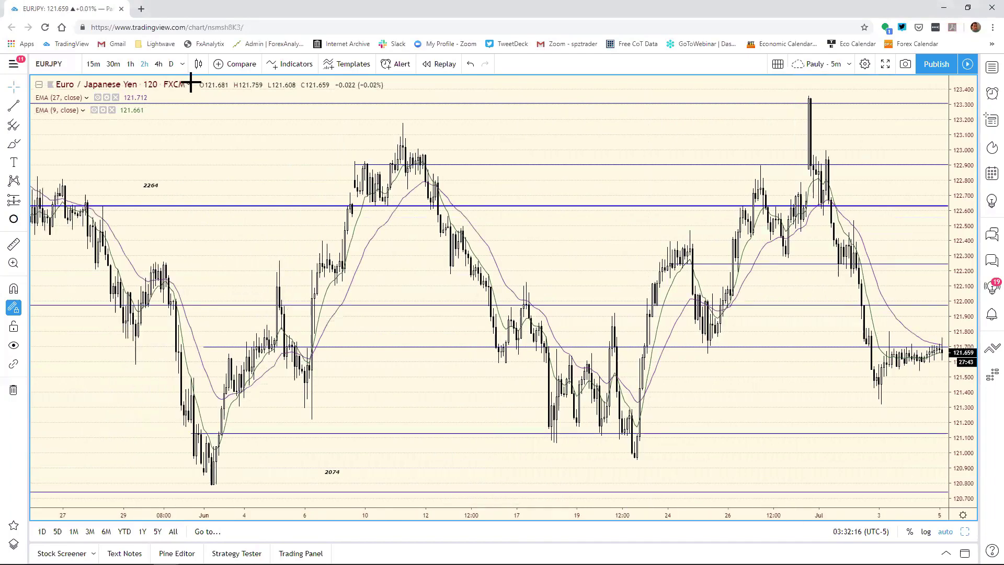
left_click(171, 63)
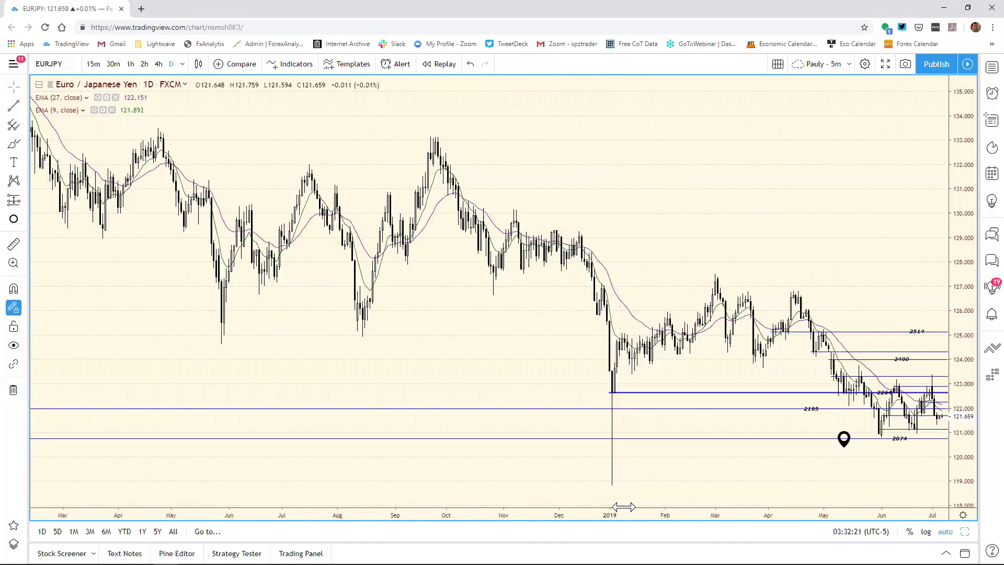
left_click_drag(623, 507, 238, 471)
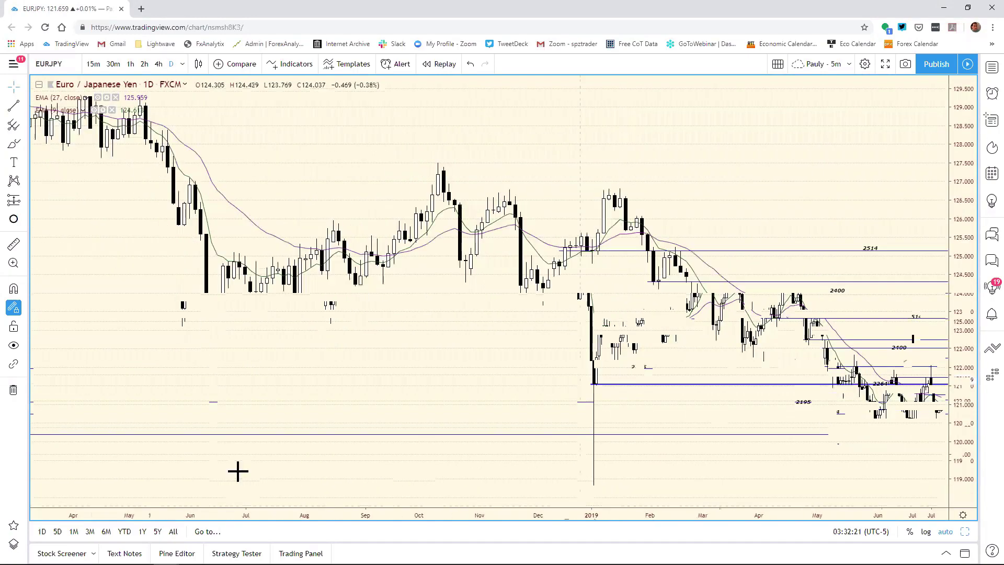
scroll(245, 466, "up", 5)
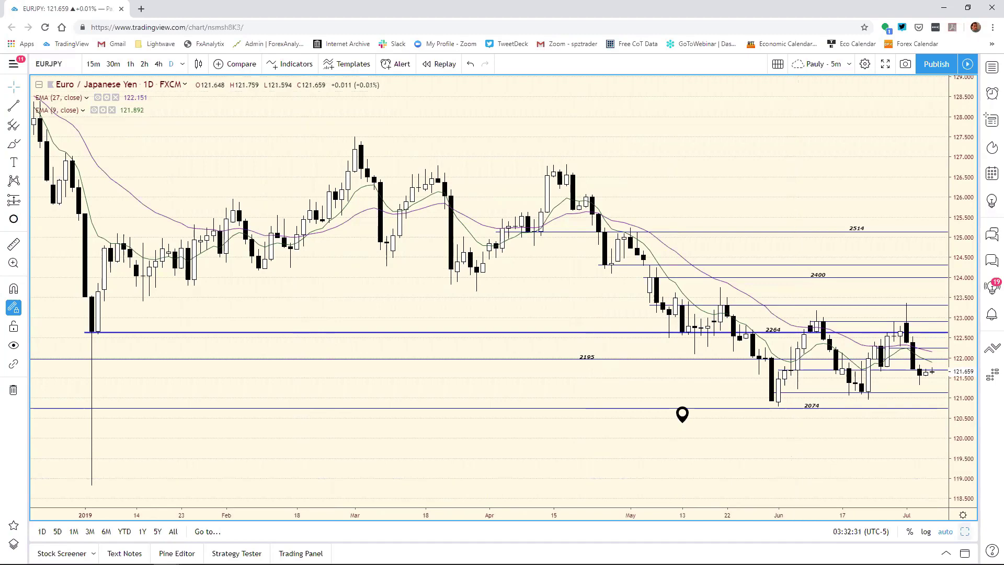
Maximize the EURJPY 120-minute chart from the eight-chart grid, then bring up the bias workbook.
left_click(964, 531)
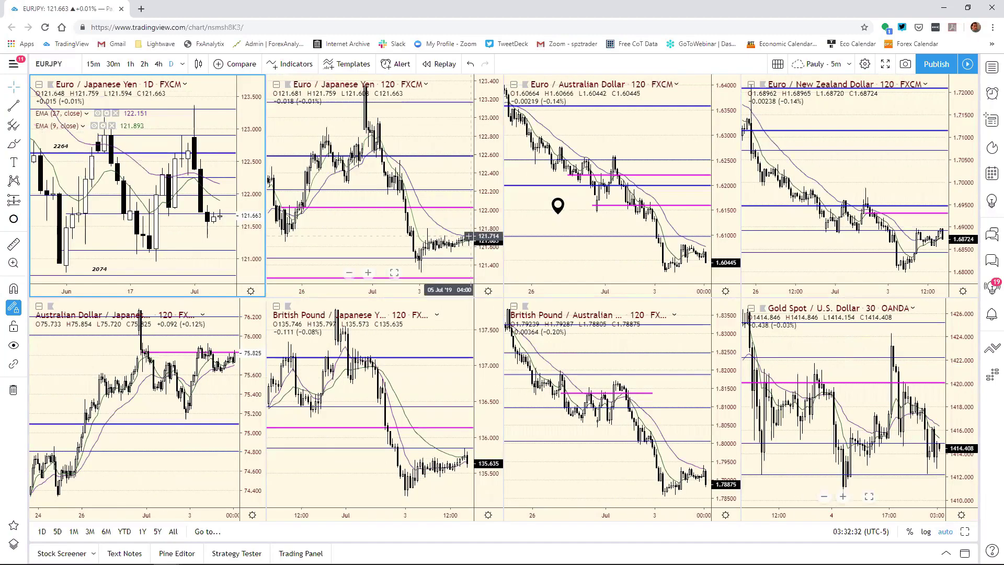
left_click(478, 239)
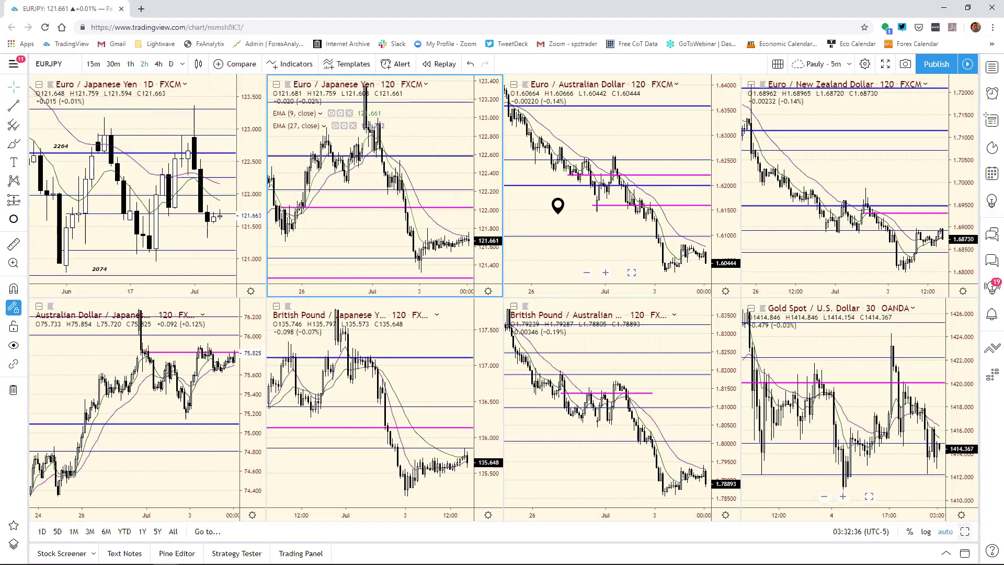
key("alt+Return")
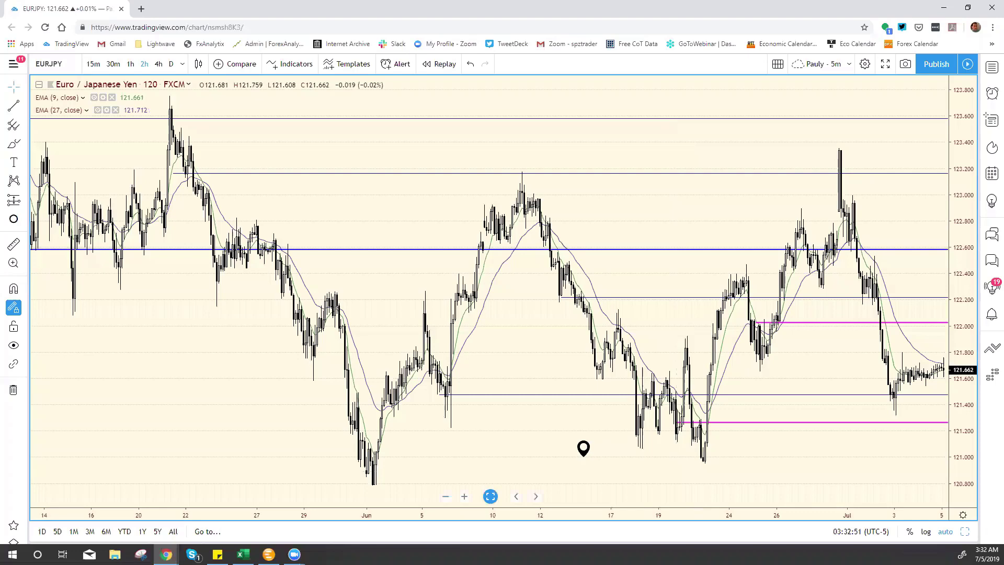
key("alt+Tab")
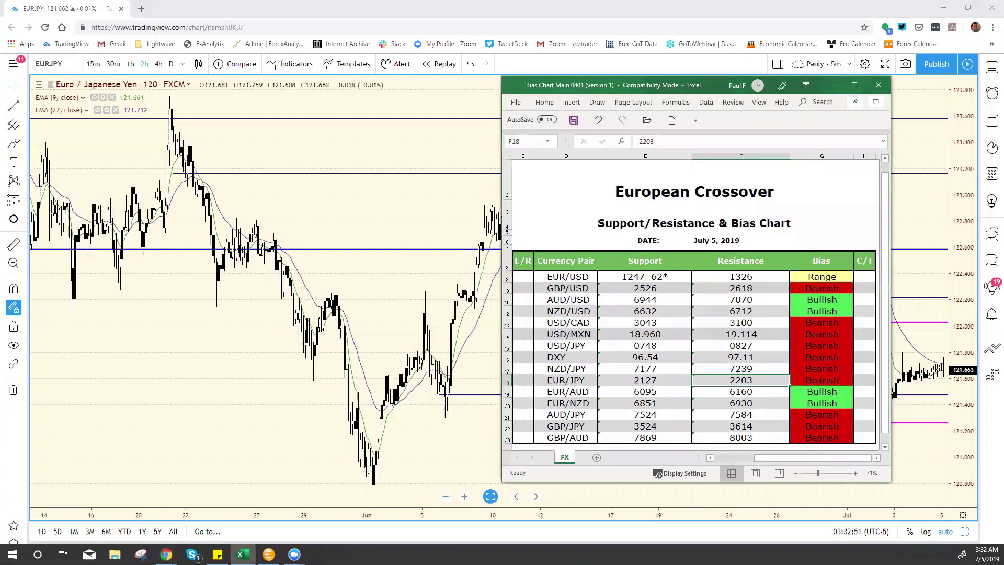
Change the EUR/JPY support in E18 from 2127 to 2145.
left_click(647, 376)
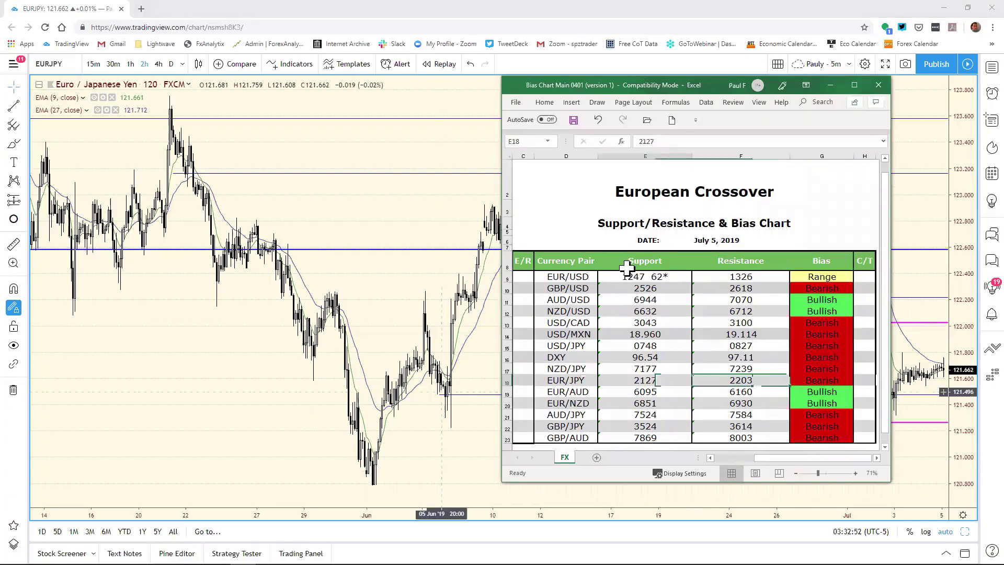
left_click(659, 142)
key("BackSpace")
key("BackSpace")
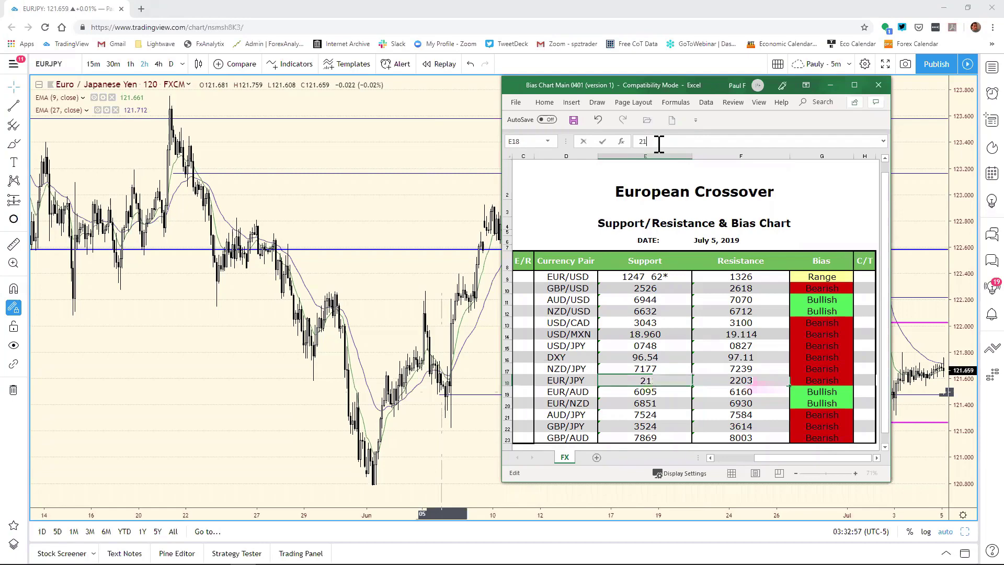
type("45")
key("Return")
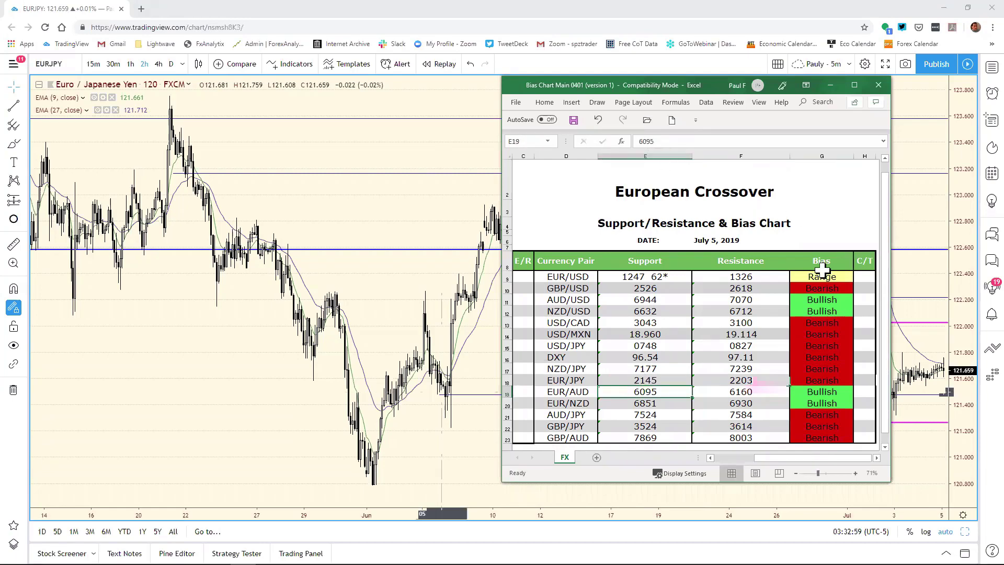
Switch back to TradingView and restore the eight-chart grid layout.
left_click(929, 344)
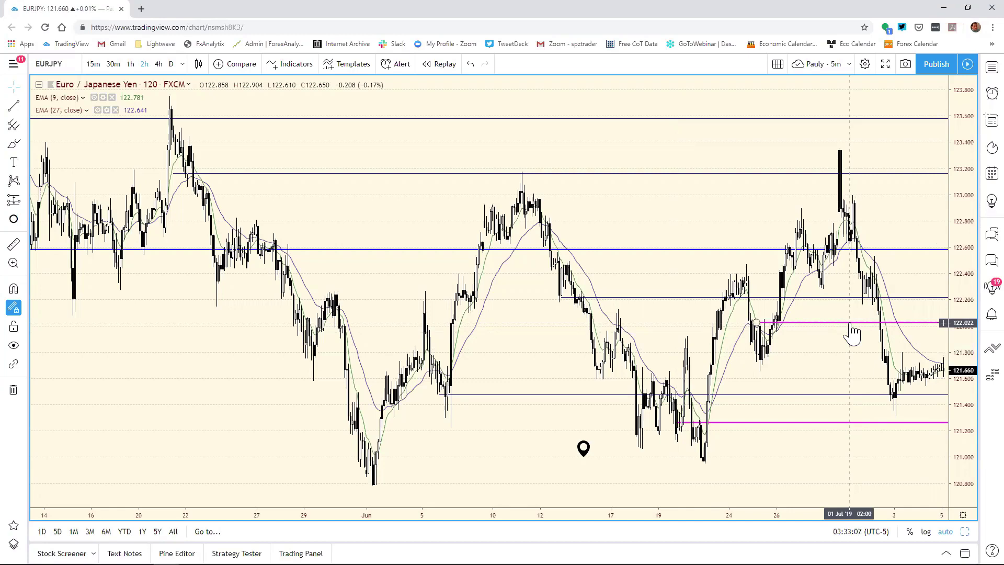
mouse_move(238, 562)
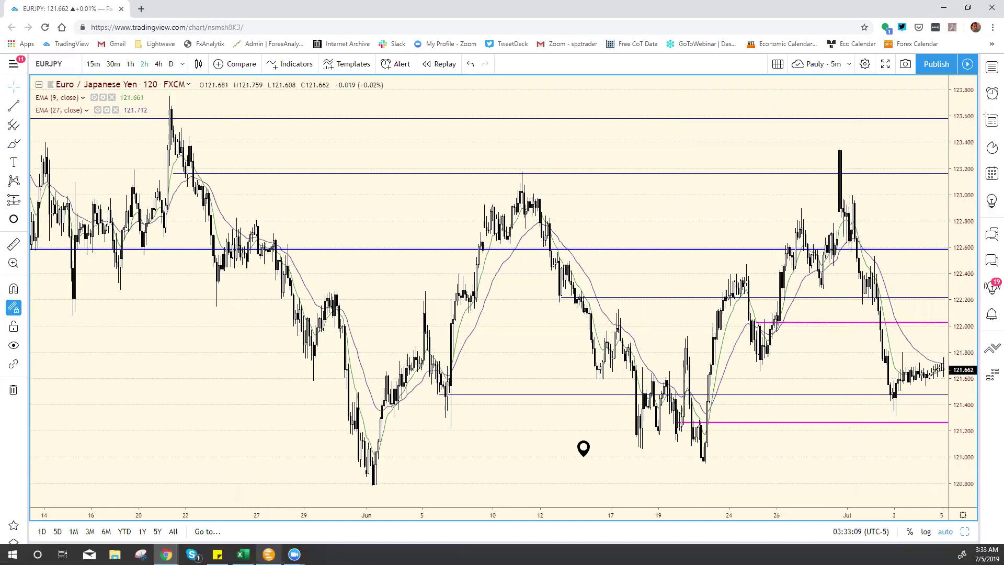
left_click(243, 554)
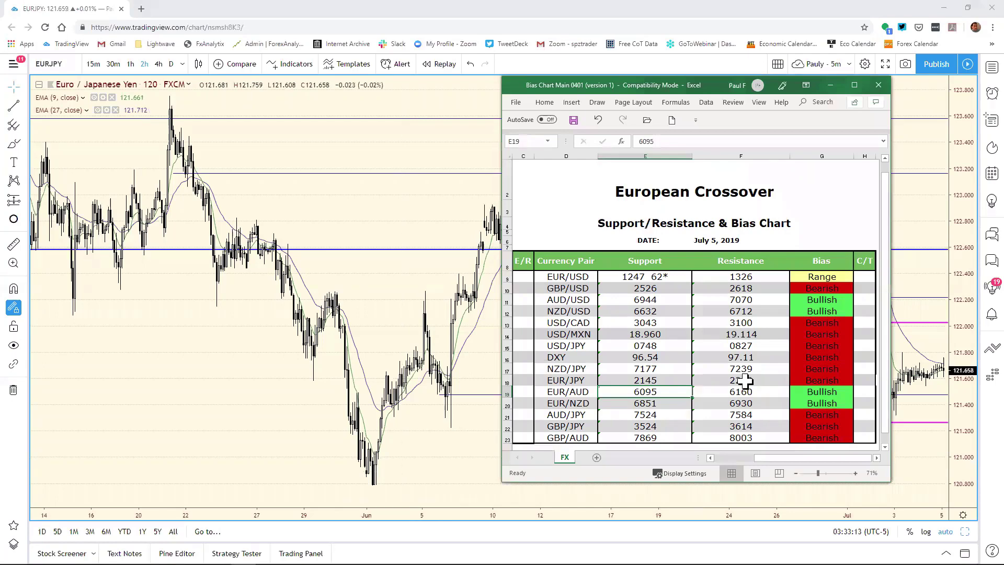
left_click(931, 261)
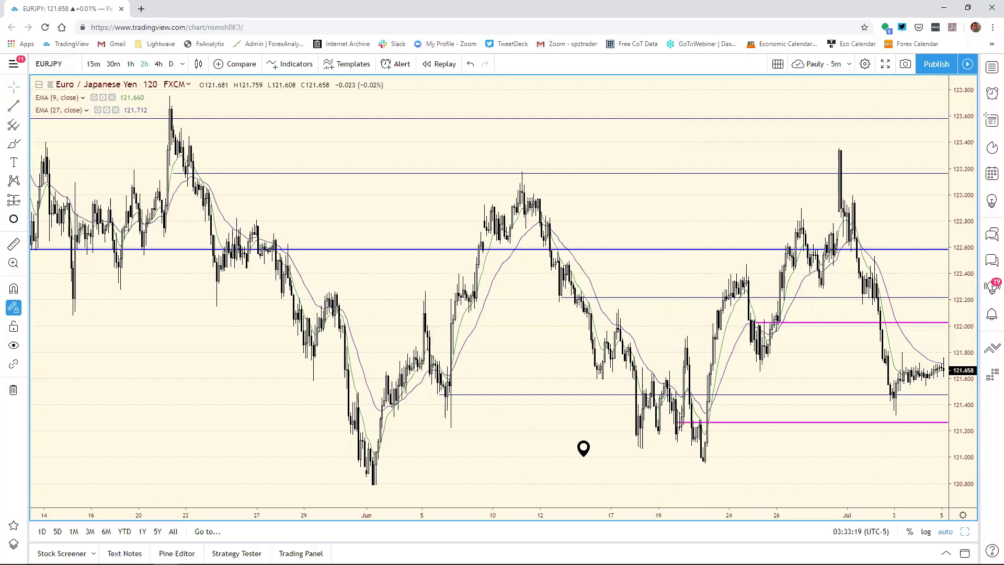
left_click(964, 531)
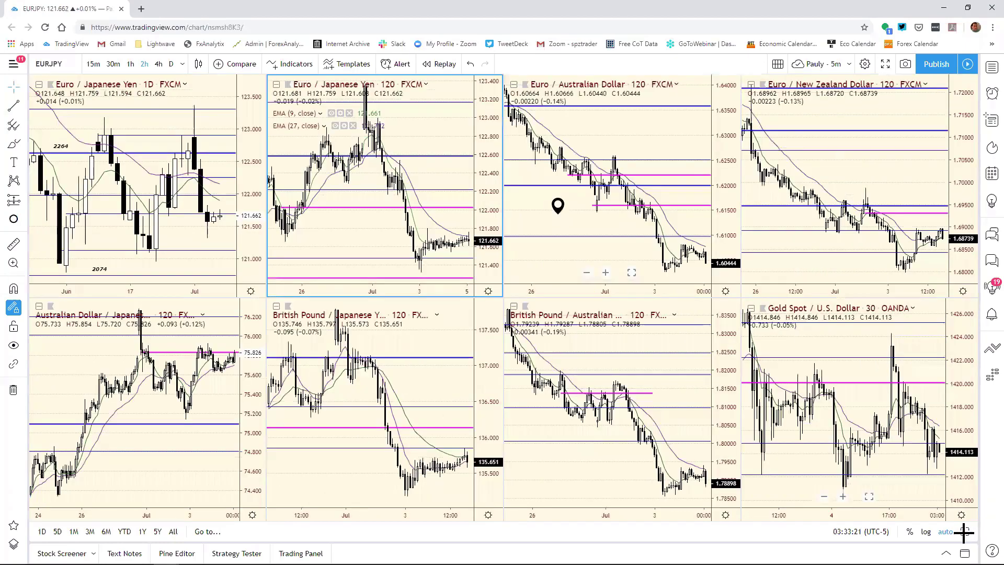
Load EURAUD into the first chart and view its daily history full-window.
left_click(239, 138)
type("EUR")
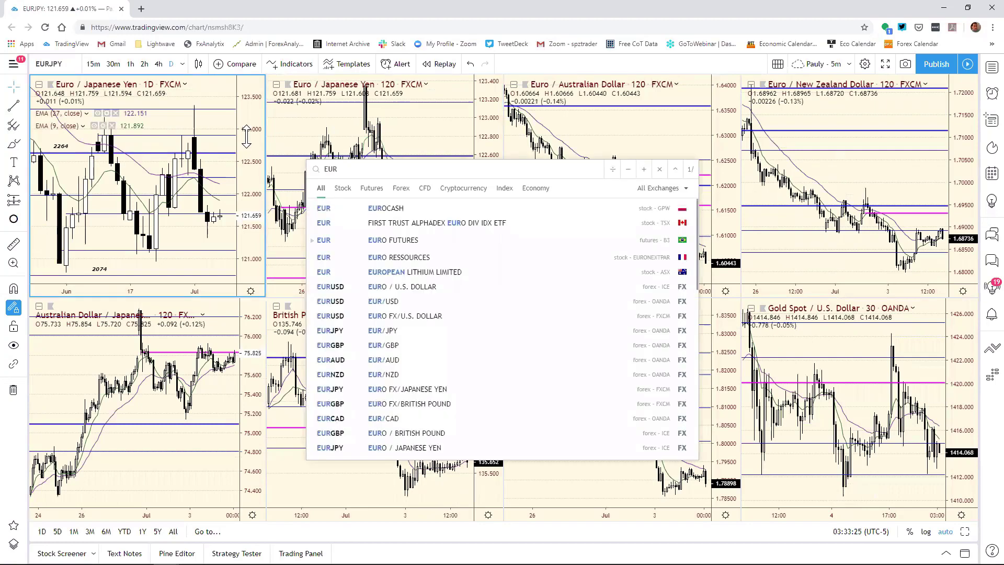
type("AUD")
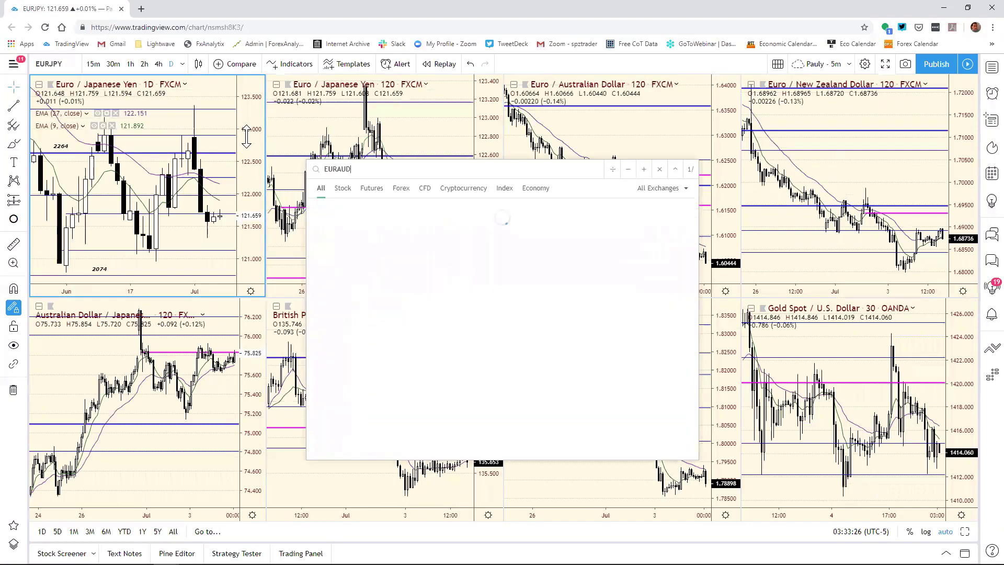
key("Return")
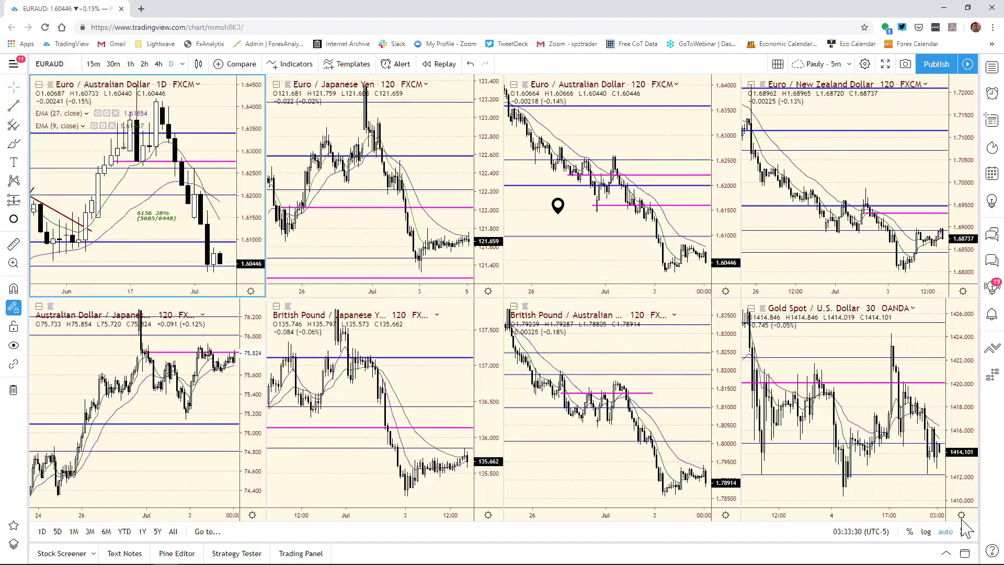
key("alt+Return")
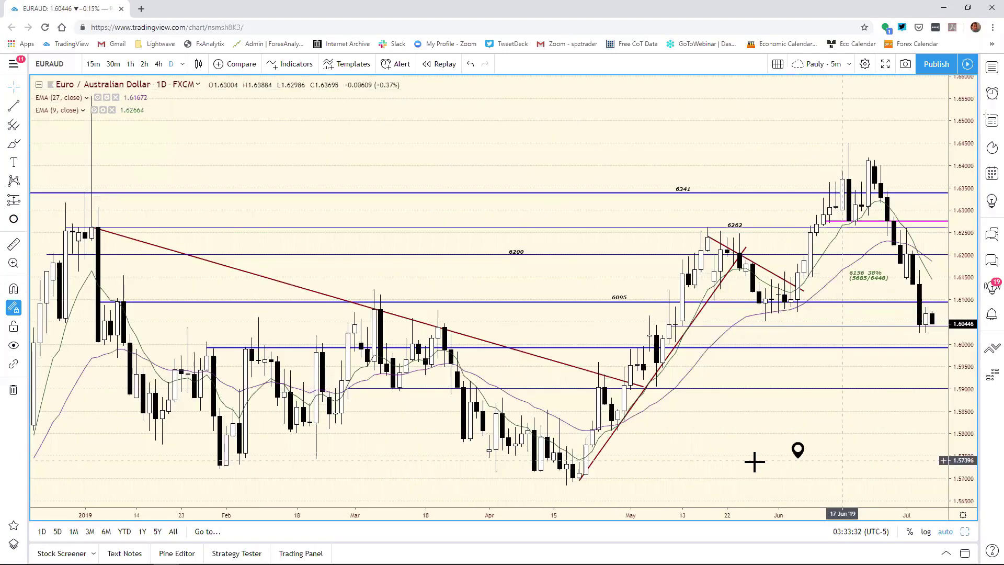
left_click_drag(746, 512, 664, 518)
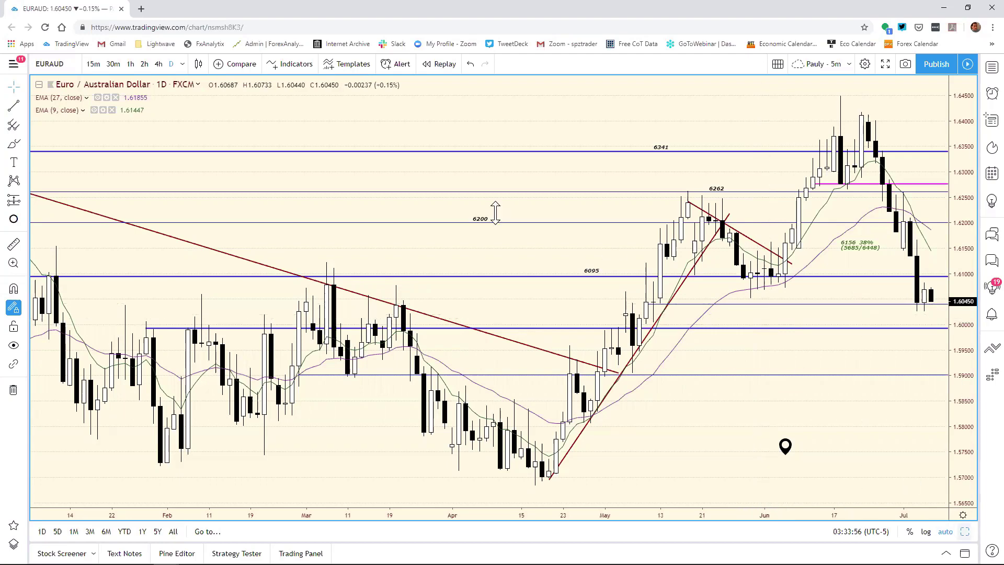
From the grid, maximize the Euro/Australian Dollar 120-minute chart.
key("alt+Return")
left_click(723, 153)
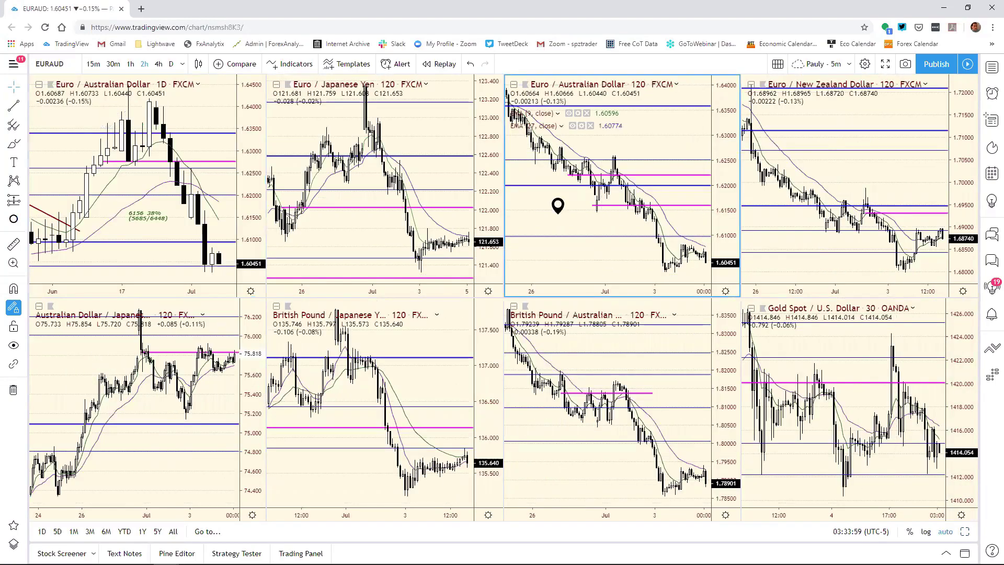
key("alt+Return")
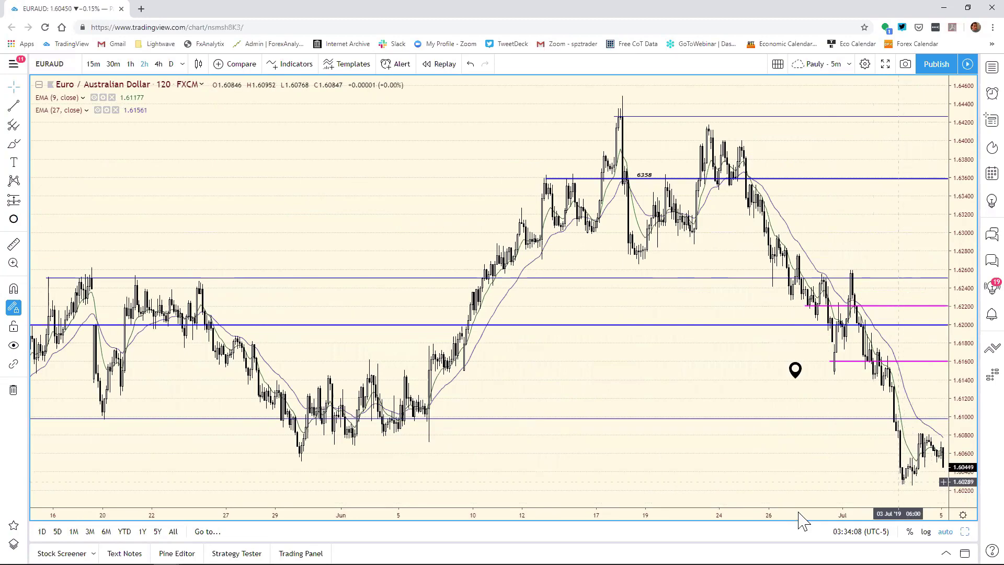
Zoom out the EURAUD 2-hour chart and lower the upper magenta line to about 1.6027.
left_click_drag(843, 510, 877, 507)
scroll(877, 508, "down", 5)
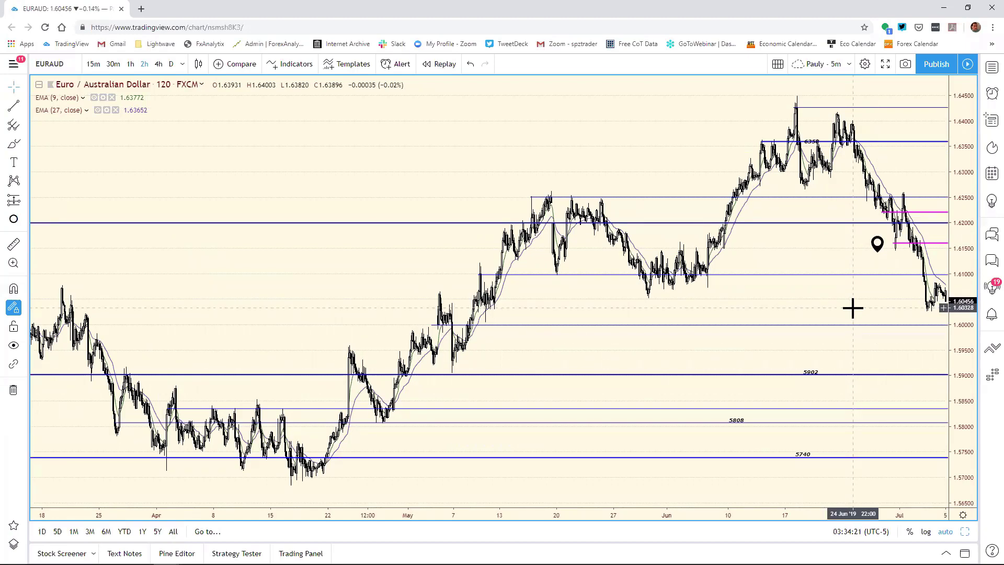
mouse_move(361, 563)
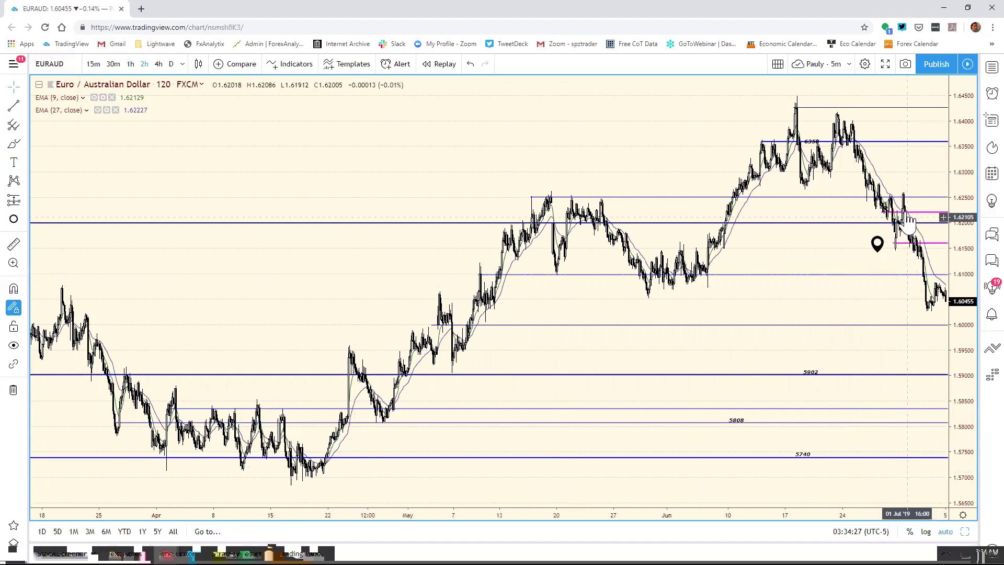
left_click_drag(902, 211, 902, 218)
left_click_drag(937, 267, 939, 311)
left_click(647, 418)
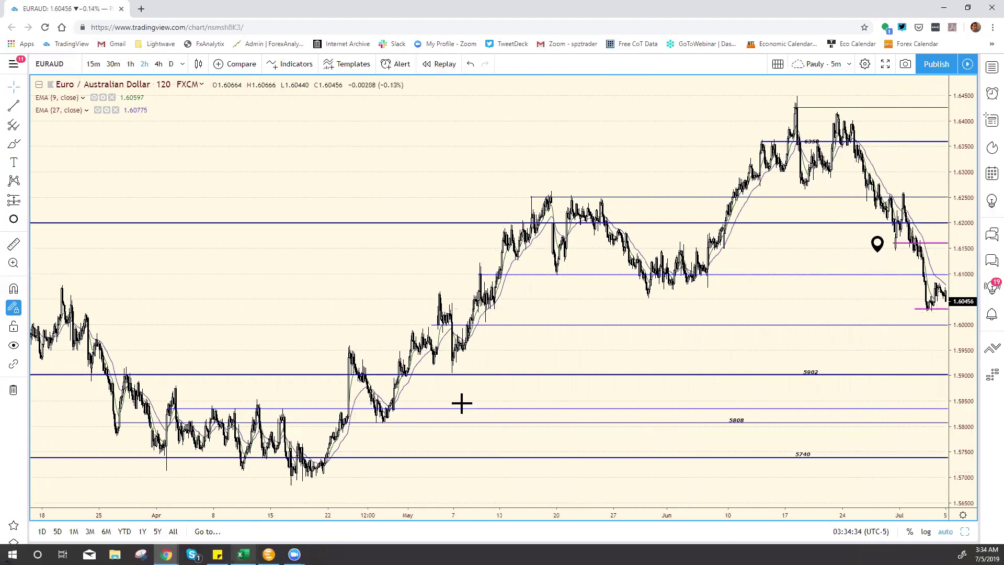
key("alt+Tab")
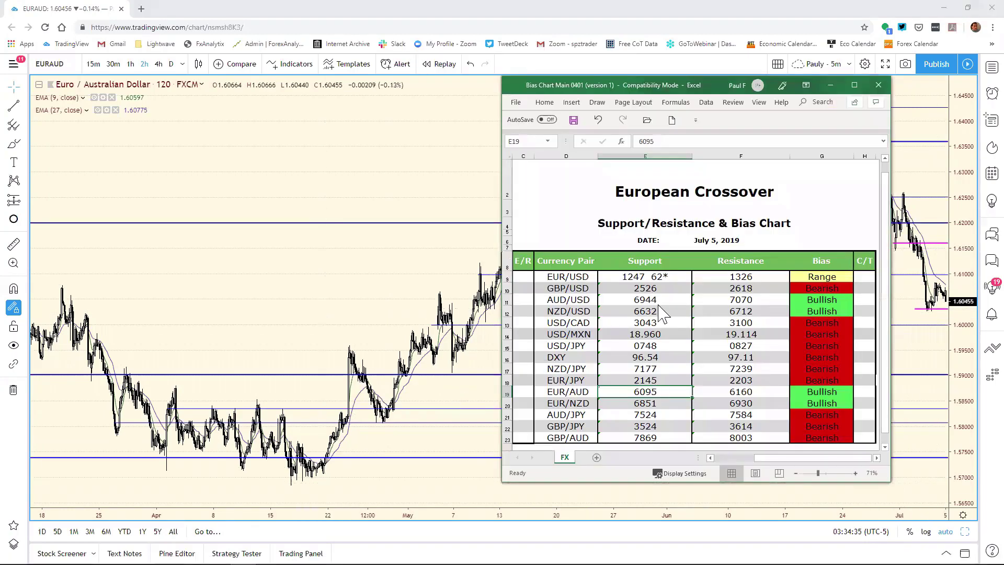
Change the EUR/AUD support in E19 from 6095 to 6032, then return to TradingView.
left_click(663, 134)
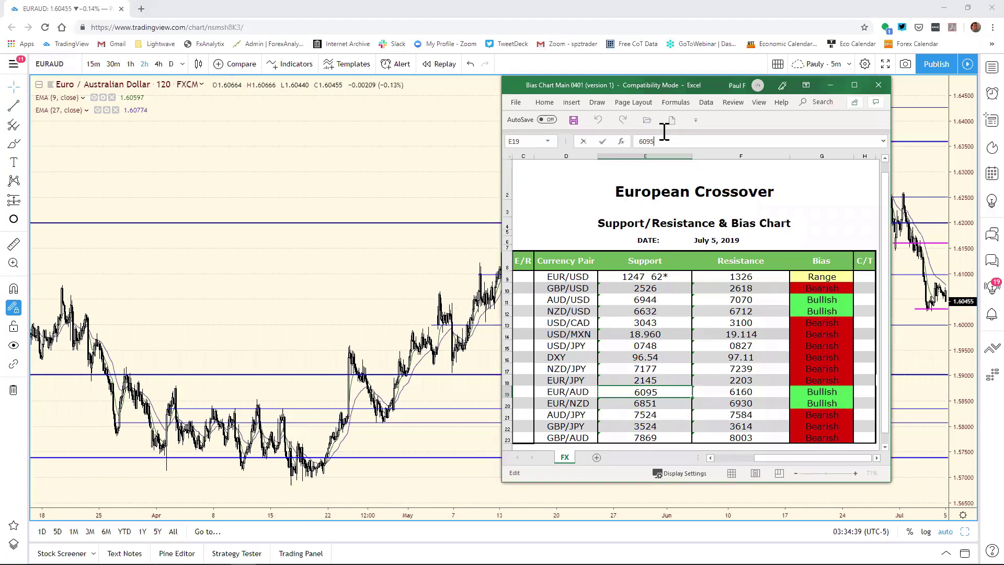
key("BackSpace")
key("BackSpace")
type("32")
key("Return")
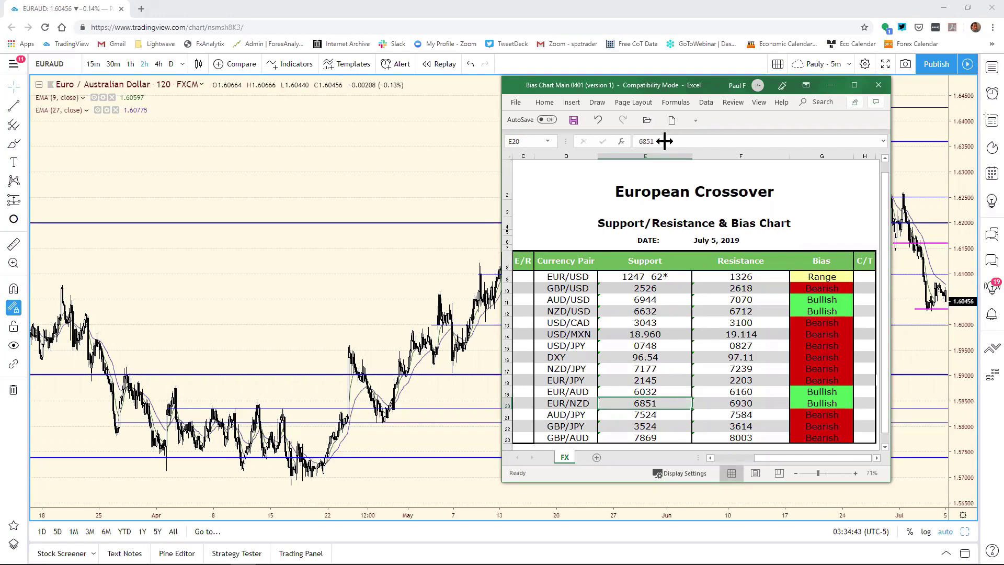
left_click(910, 254)
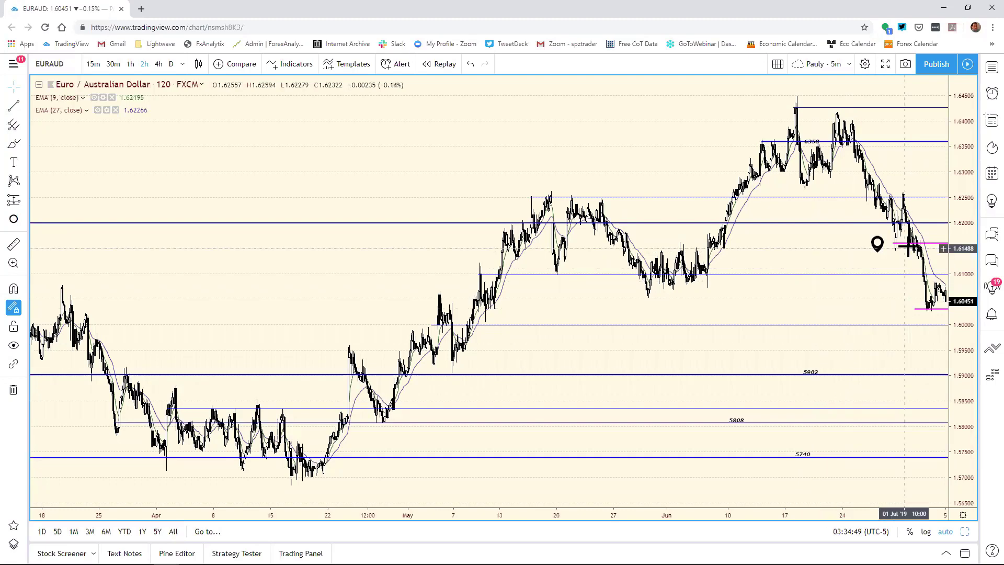
Lower the EURAUD magenta resistance line to about 1.6146 and extend it back to early June.
left_click_drag(796, 512, 701, 501)
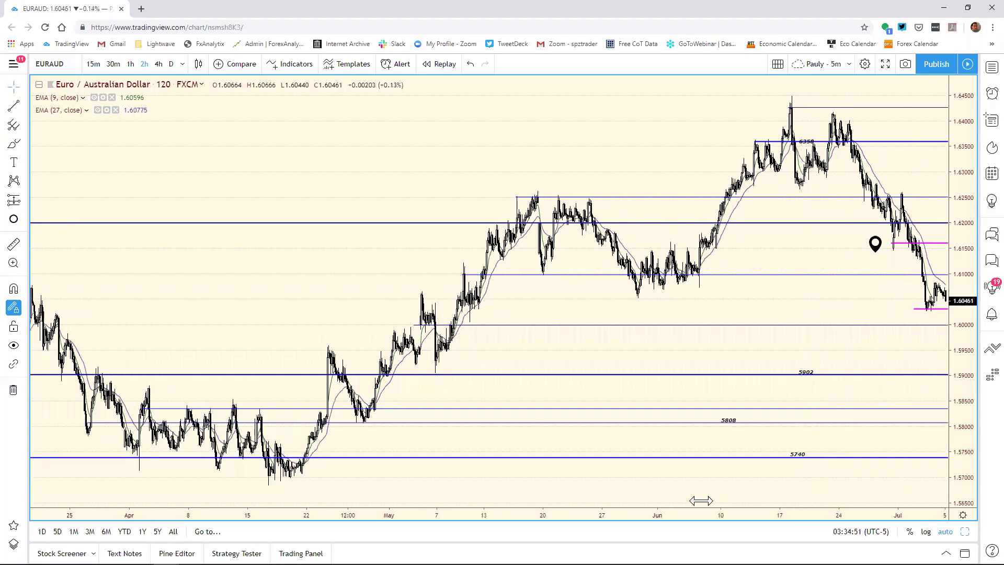
scroll(751, 448, "up", 3)
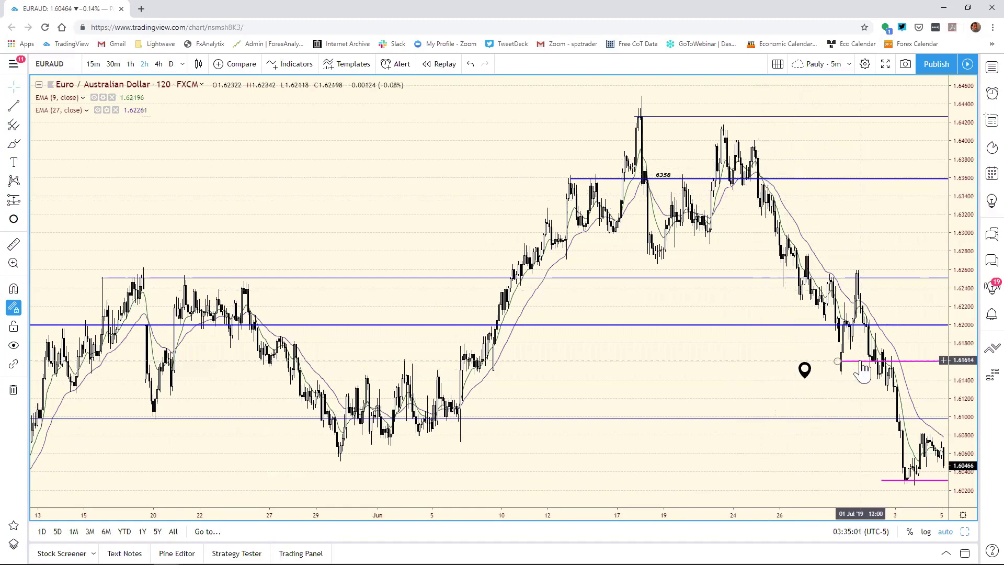
left_click_drag(861, 363, 906, 370)
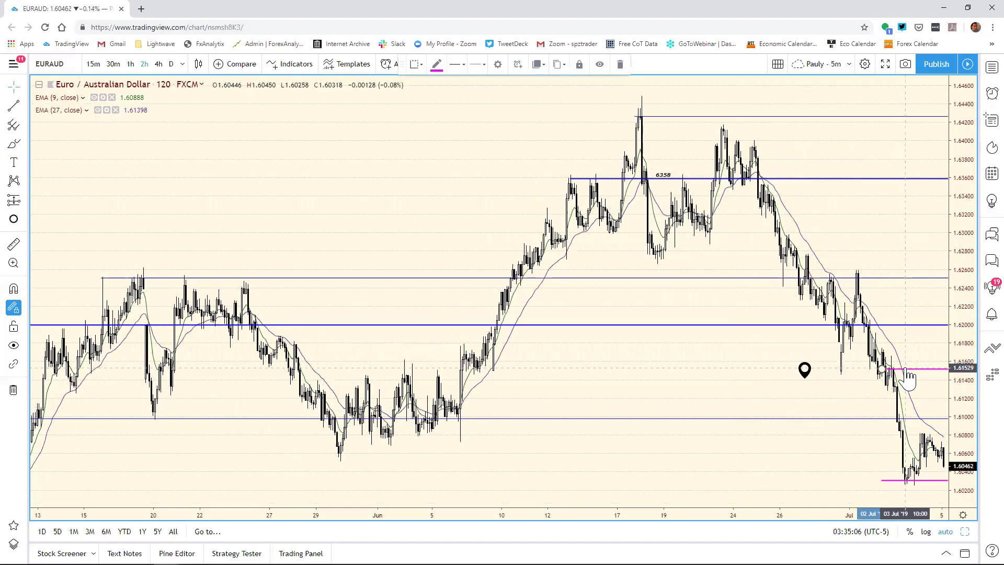
left_click_drag(906, 371, 571, 365)
left_click_drag(426, 364, 421, 385)
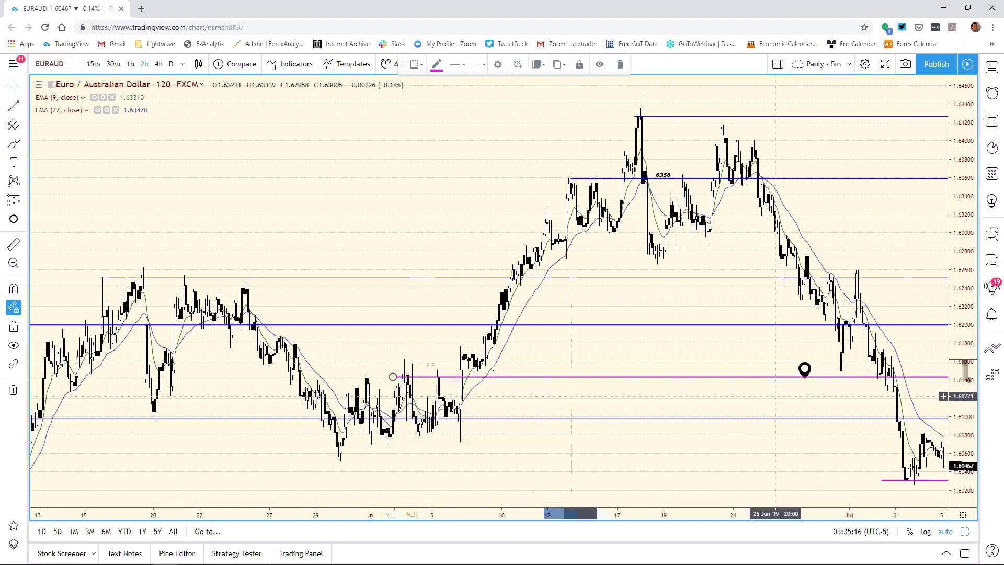
left_click(776, 396)
mouse_move(491, 564)
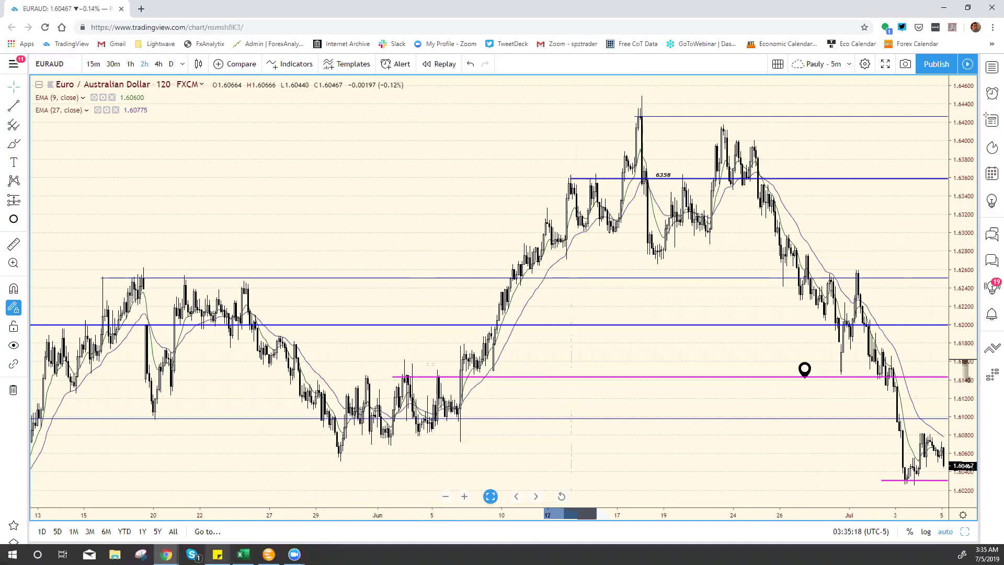
left_click(242, 554)
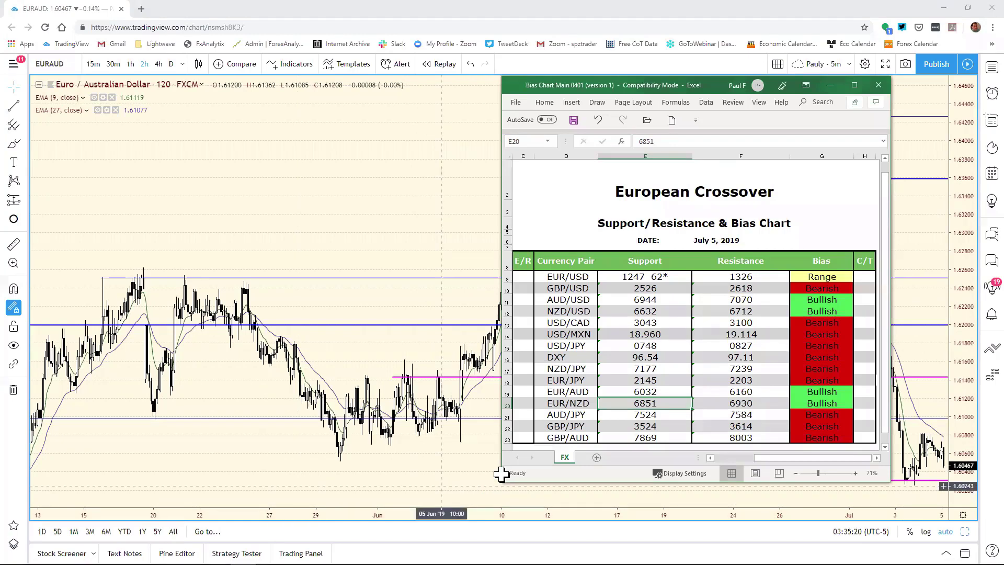
Change the EUR/AUD resistance in F19 from 6160 to 6144, then return to the chart.
left_click(740, 393)
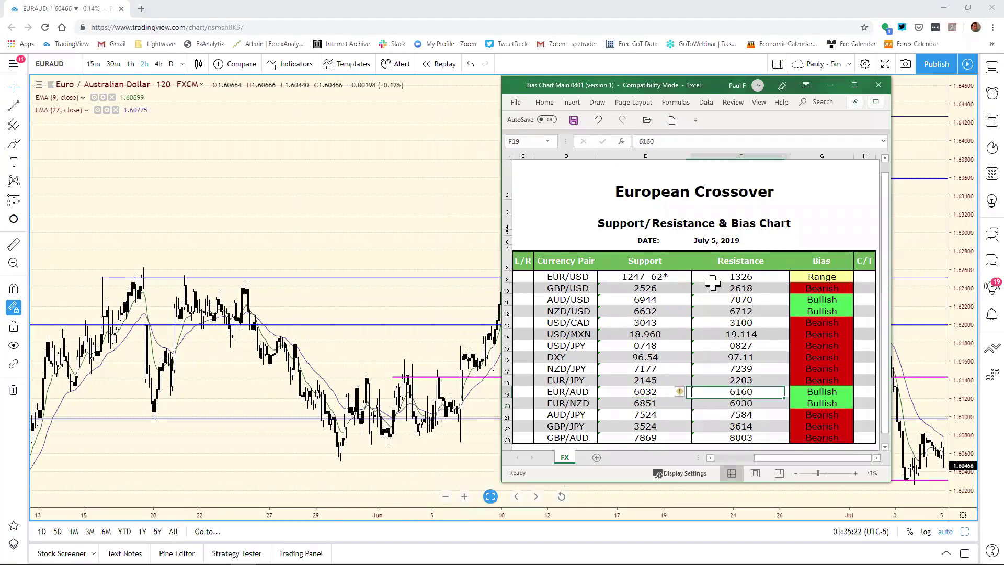
left_click(669, 142)
key("BackSpace")
key("BackSpace")
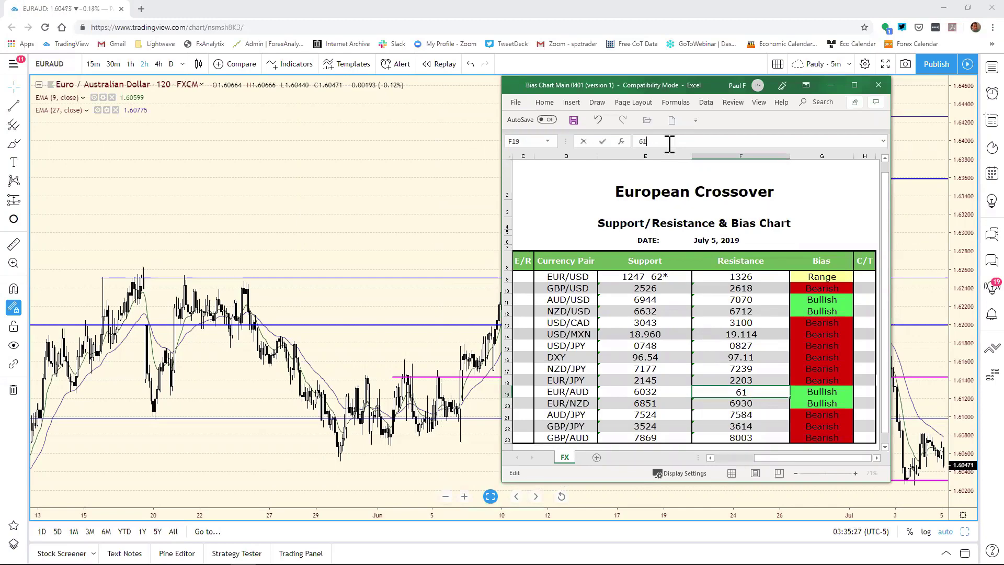
type("44")
key("Return")
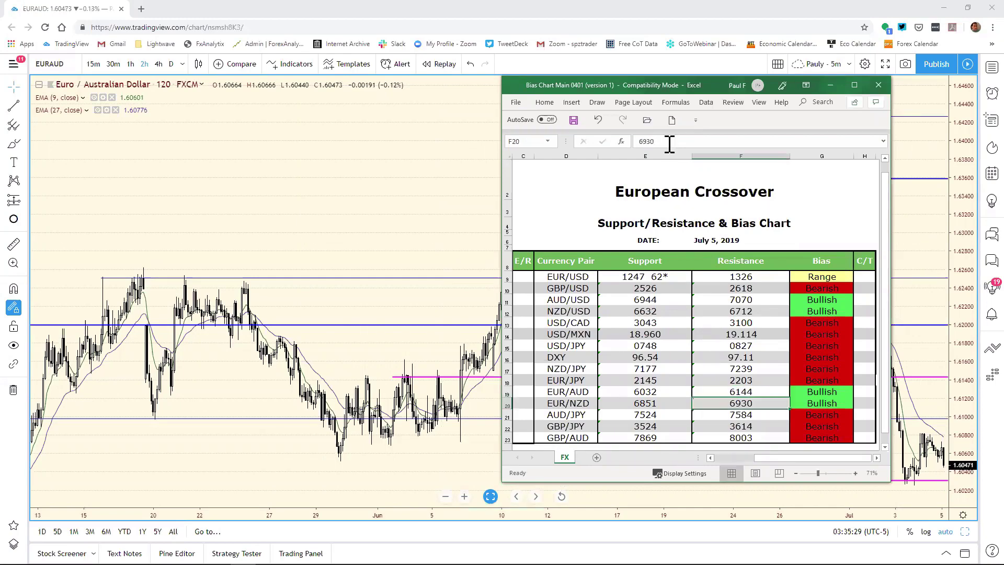
left_click(899, 135)
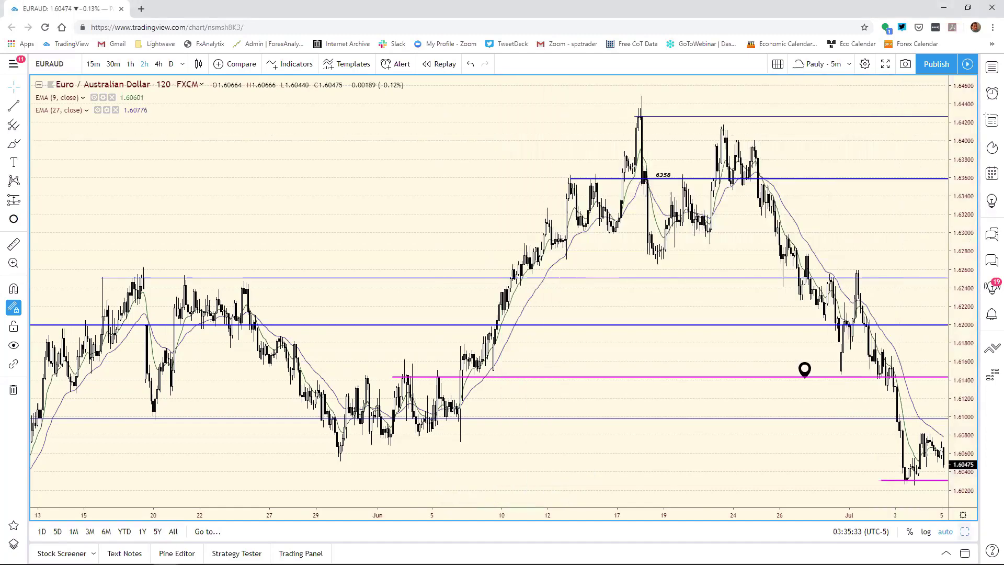
Switch the top-left grid chart to EURNZD and expand its daily chart to full window.
key("alt+Return")
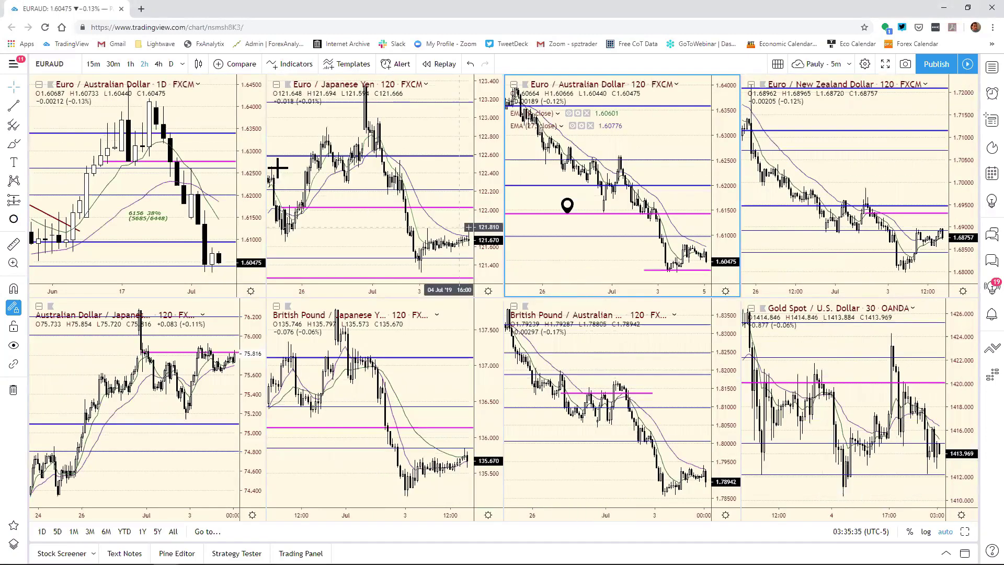
left_click(242, 117)
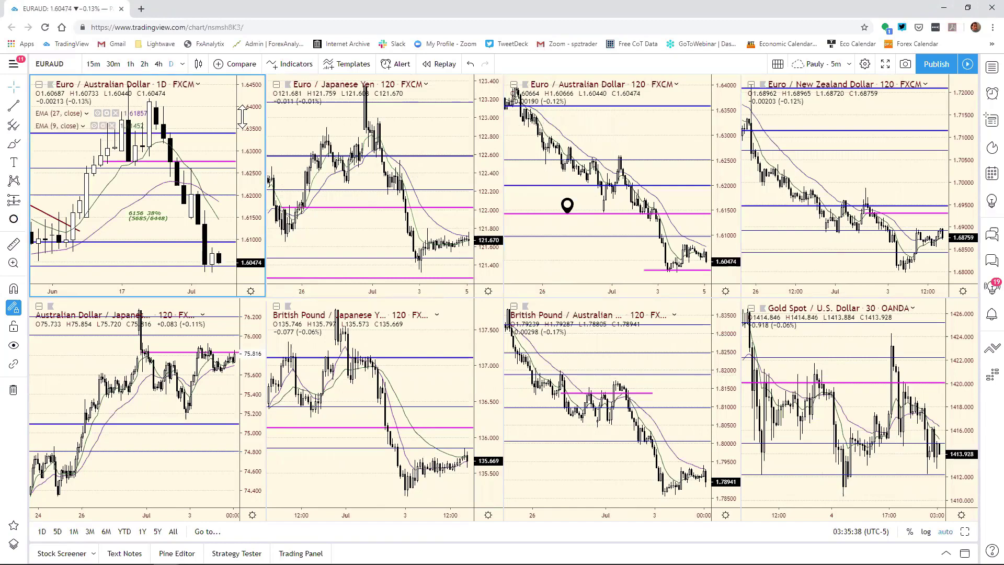
type("EUR")
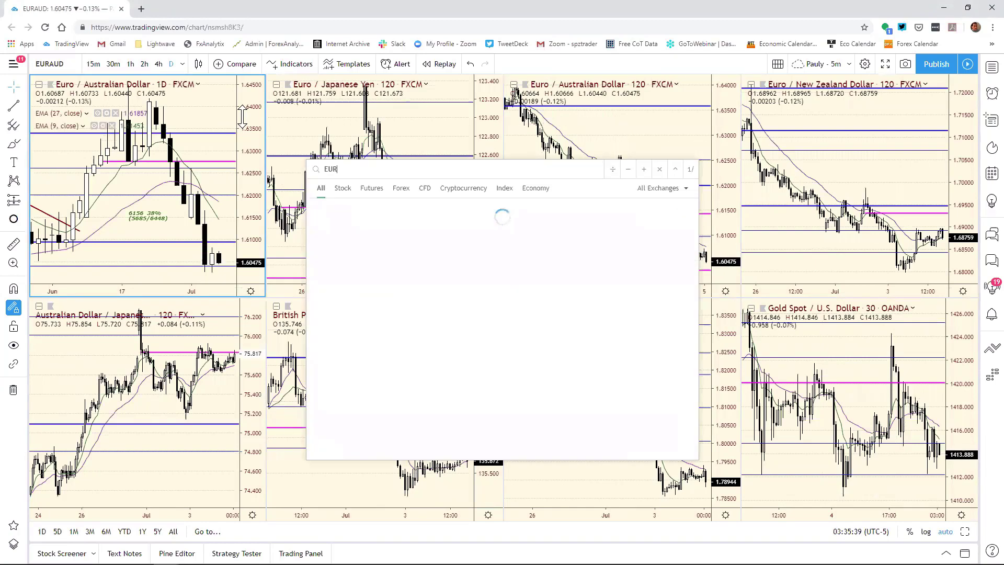
type("N")
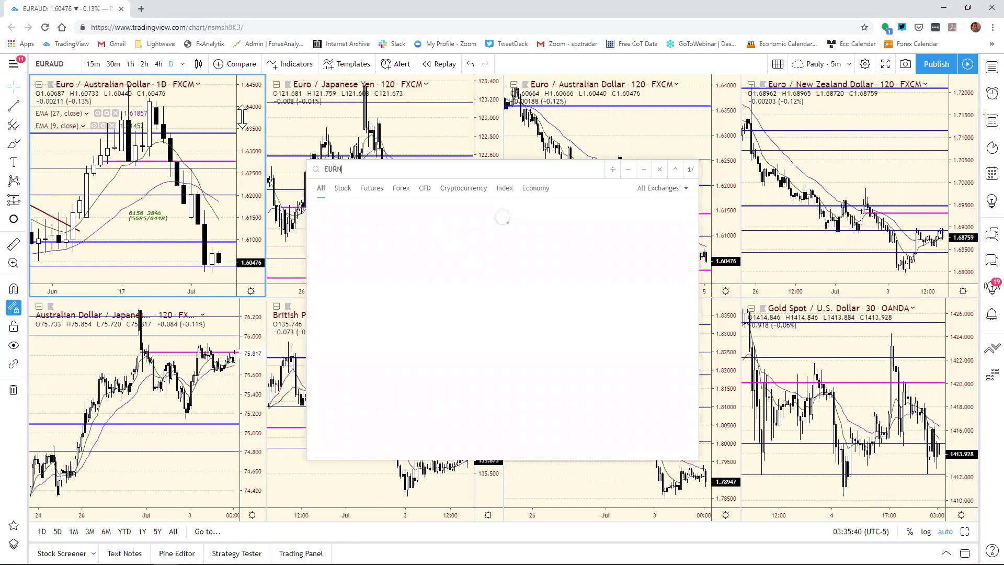
type("ZD")
key("Return")
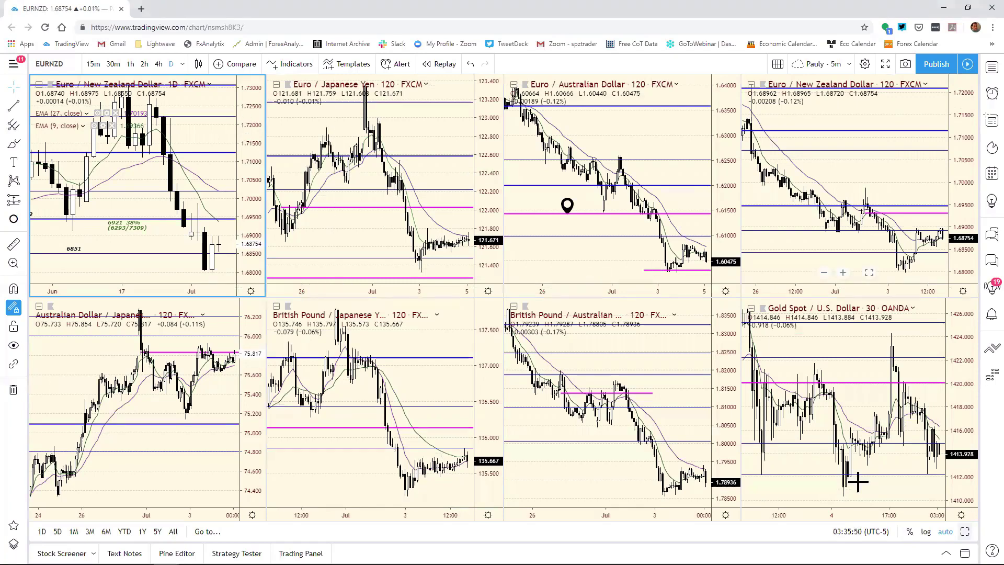
key("alt+Return")
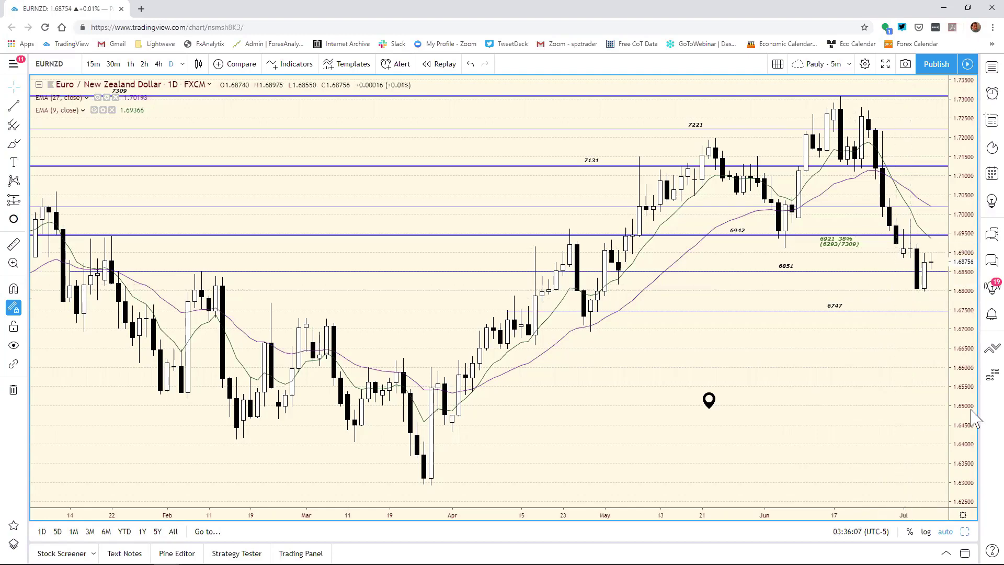
Maximize the EUR/NZD 120 chart and lower its magenta resistance line to about 1.6921.
left_click(964, 532)
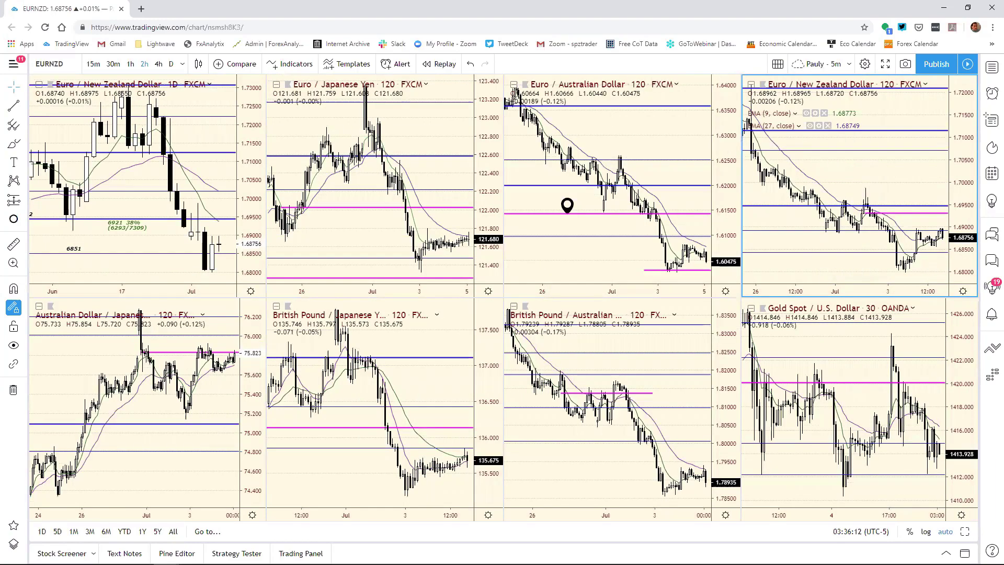
key("alt+Return")
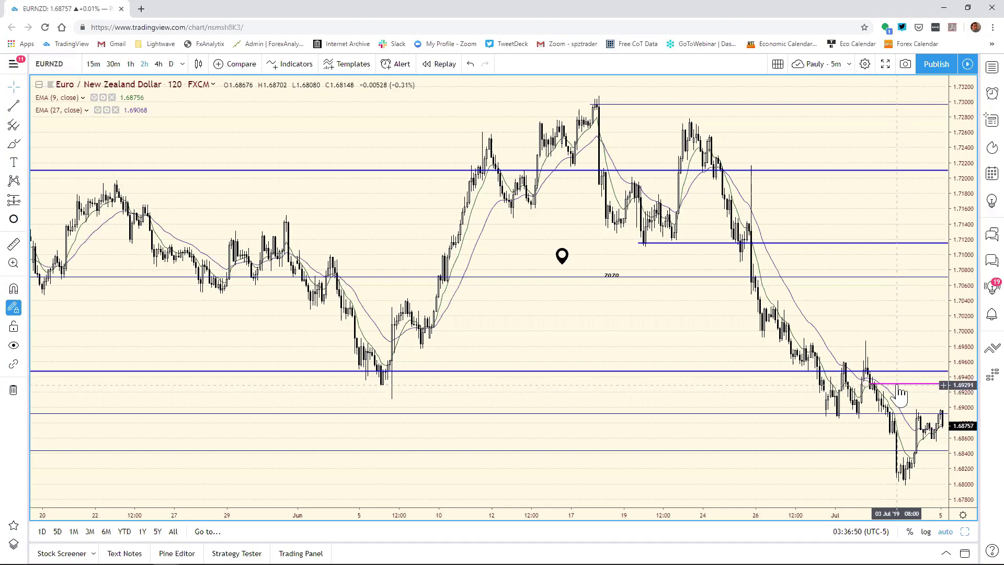
left_click_drag(901, 395, 899, 402)
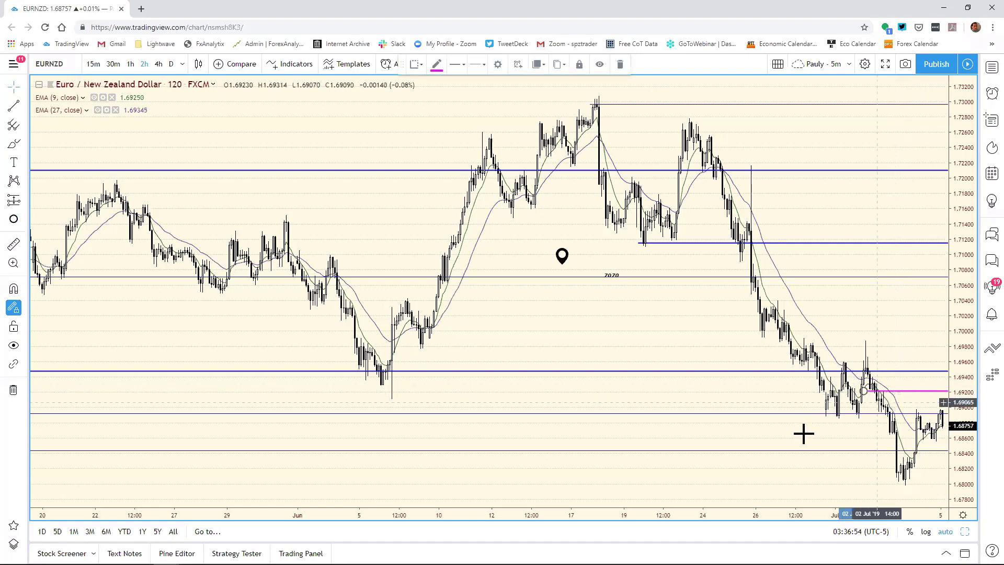
left_click(695, 445)
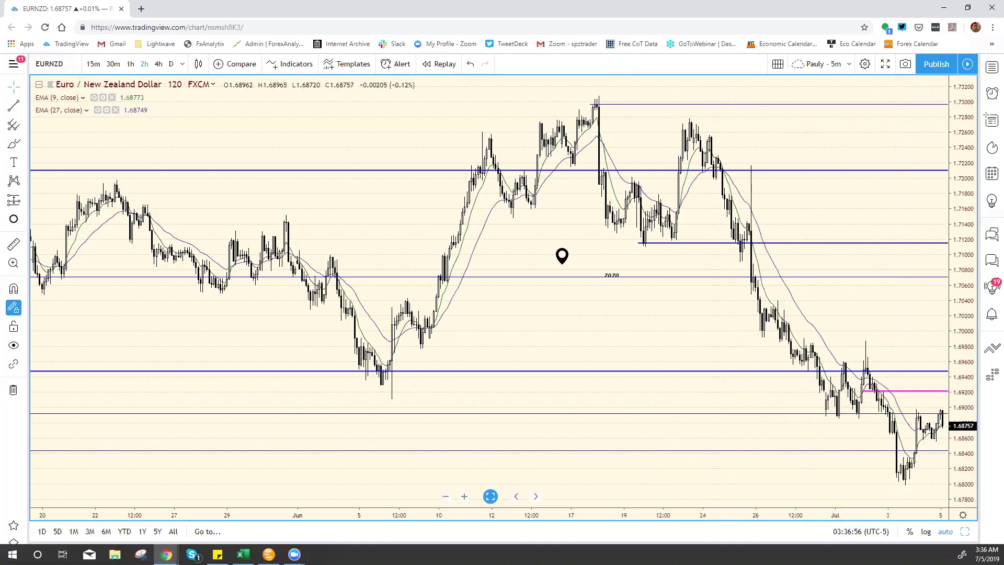
left_click(243, 554)
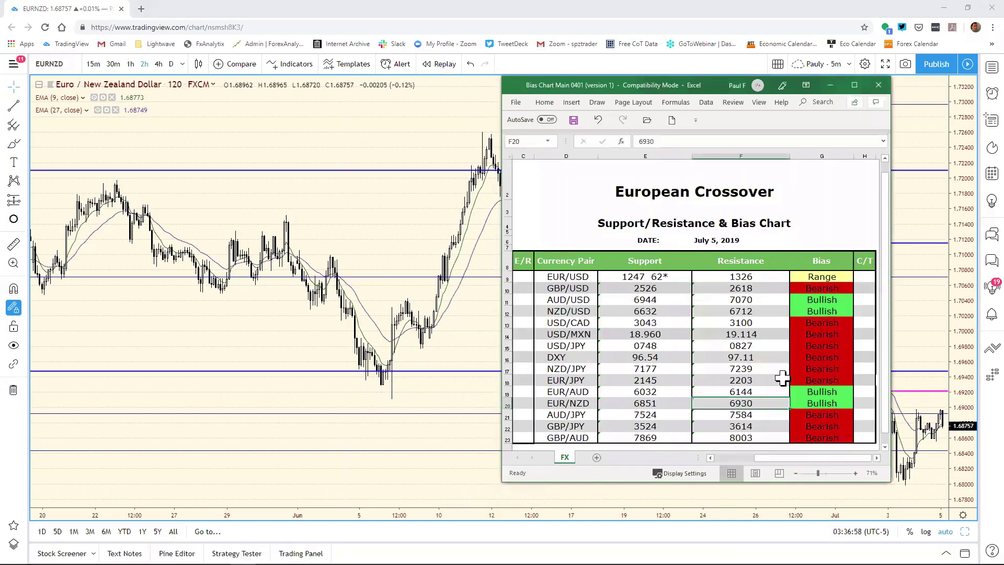
Change the EUR/NZD resistance in F20 from 6930 to 6920.
left_click(758, 402)
left_click(659, 143)
key("BackSpace")
key("BackSpace")
type("20")
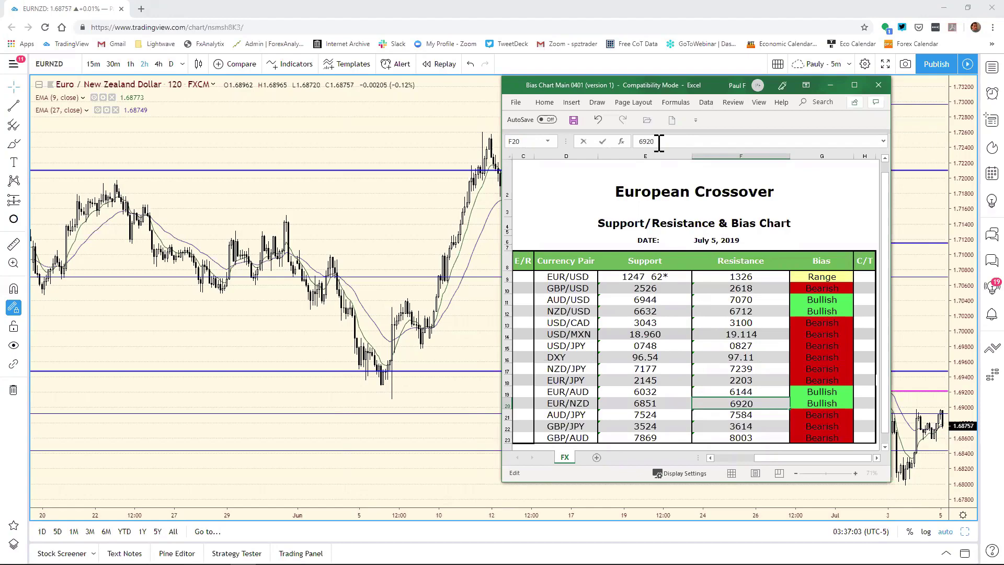
key("Return")
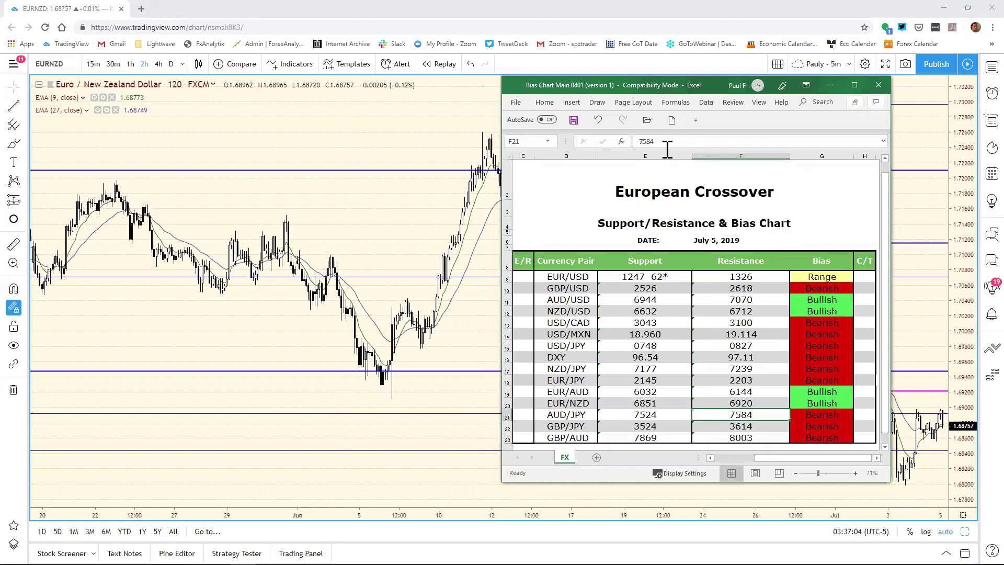
left_click(922, 305)
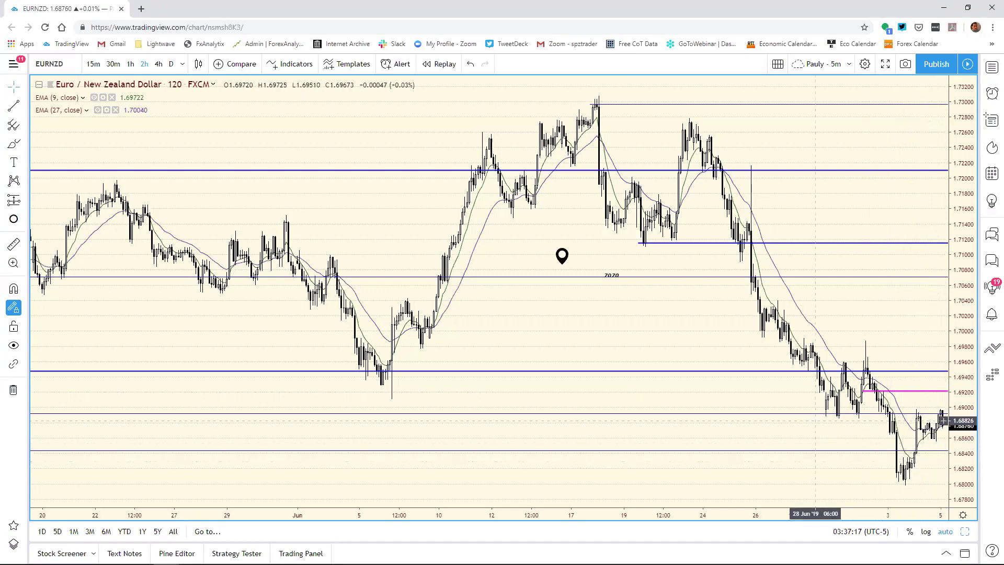
Change the EUR/NZD support in E20 from 6851 to 6829.
mouse_move(334, 562)
left_click(243, 554)
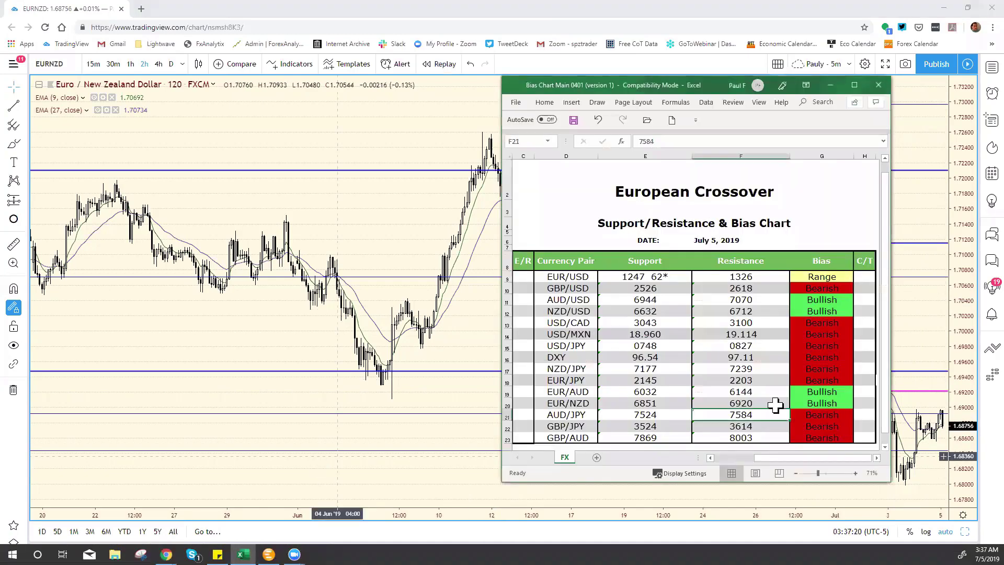
left_click(654, 403)
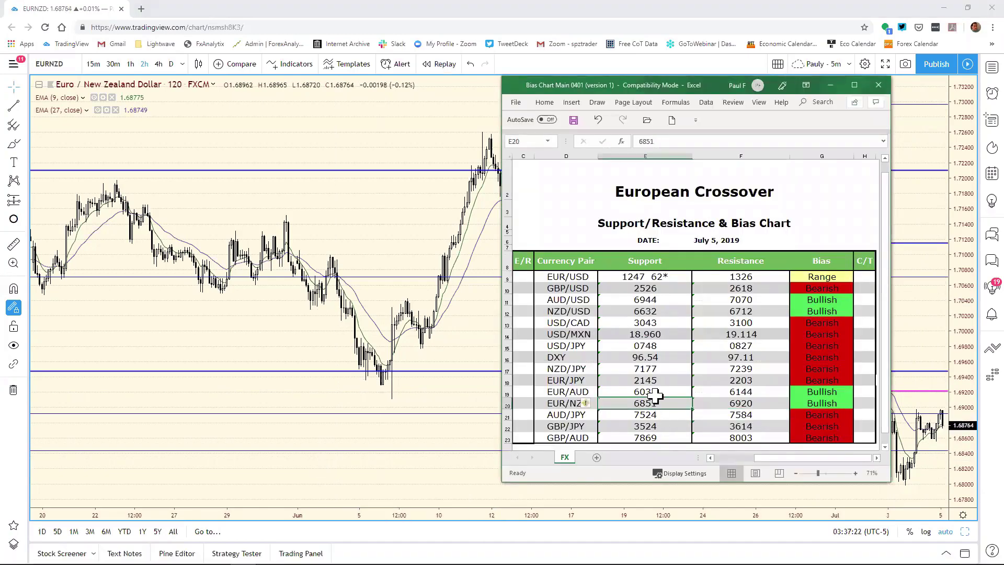
left_click(661, 141)
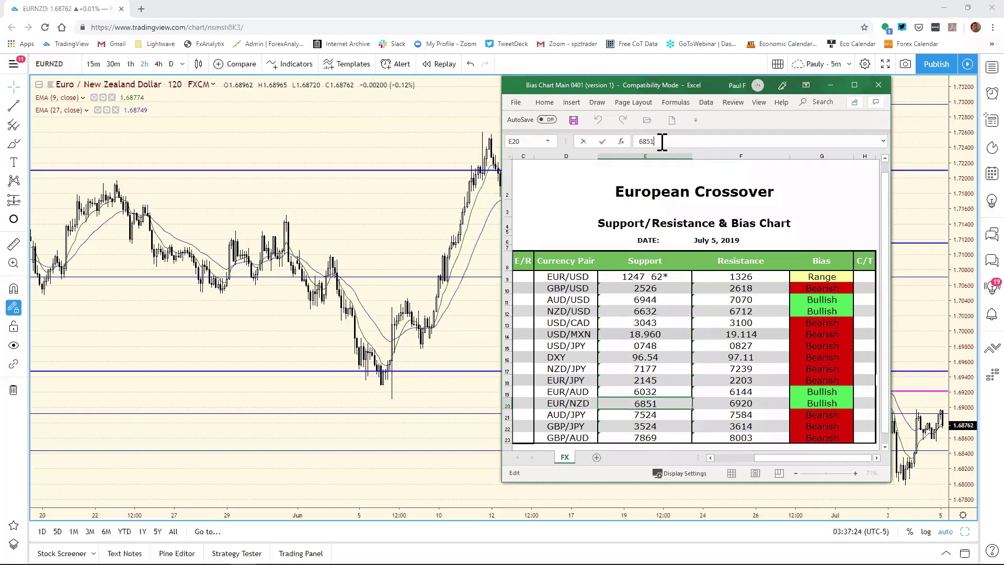
key("BackSpace")
key("BackSpace")
key("BackSpace")
type("829")
key("Return")
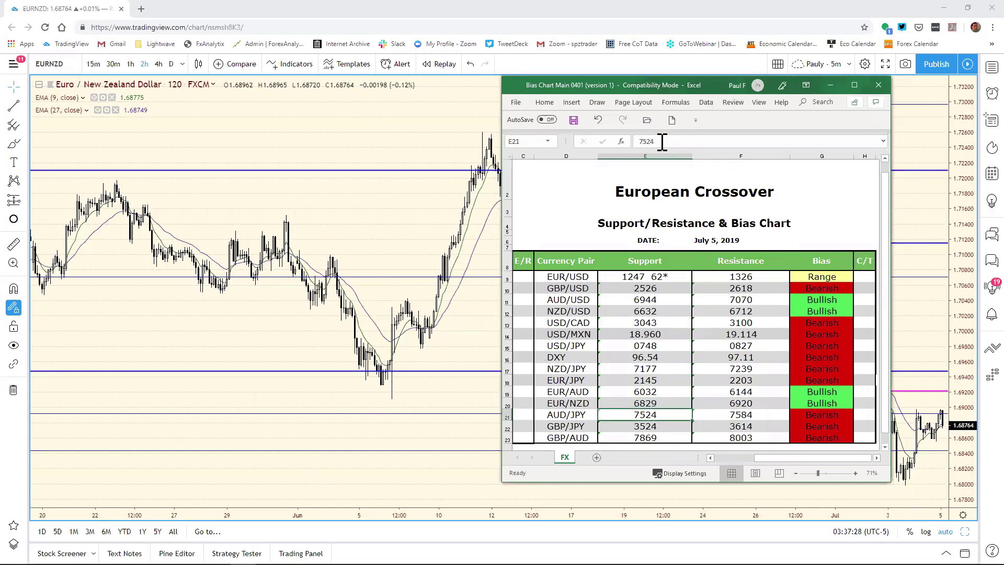
left_click(929, 139)
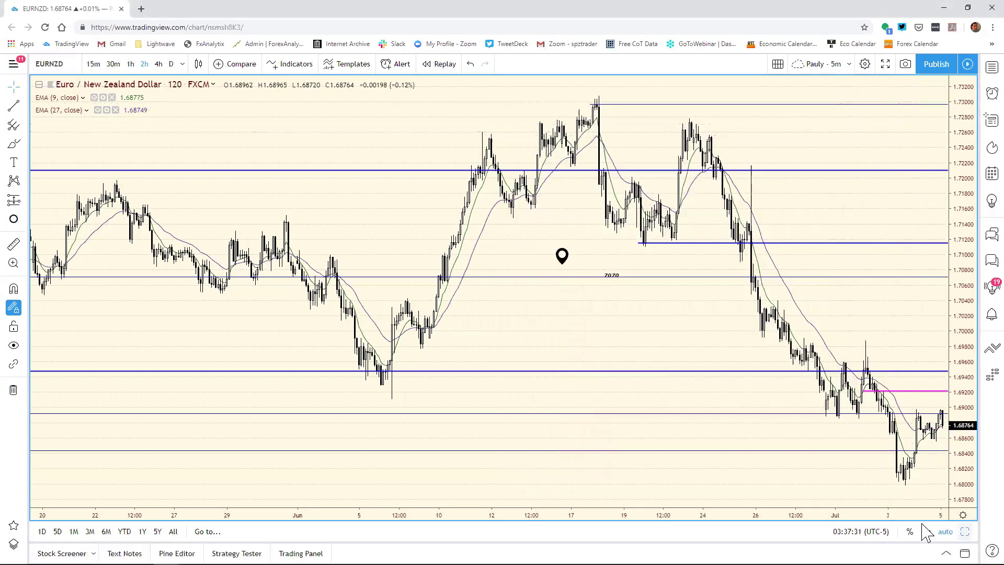
Maximize the AUD/JPY chart from the eight-chart grid and zoom its time axis to May–July.
key("alt+Return")
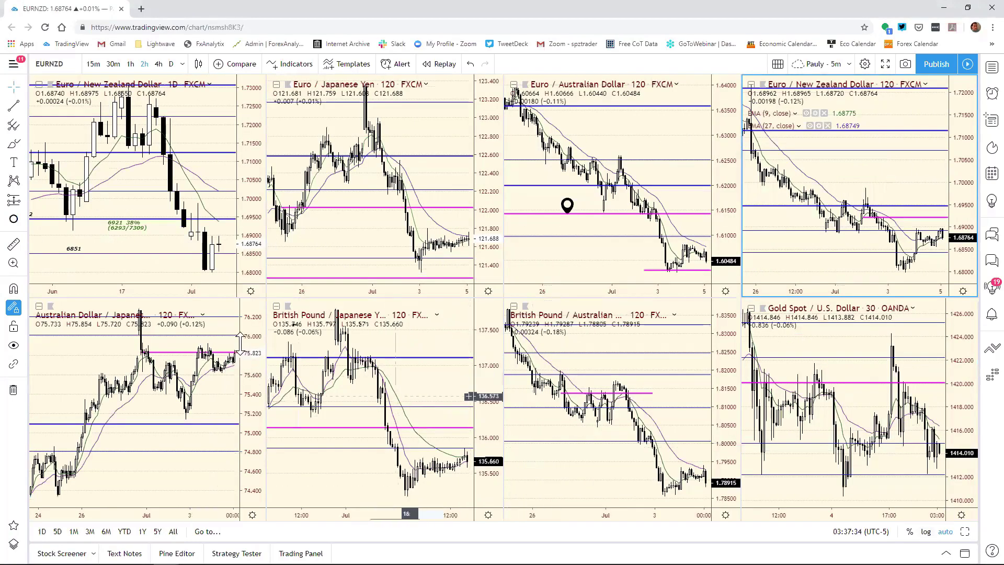
left_click(253, 359)
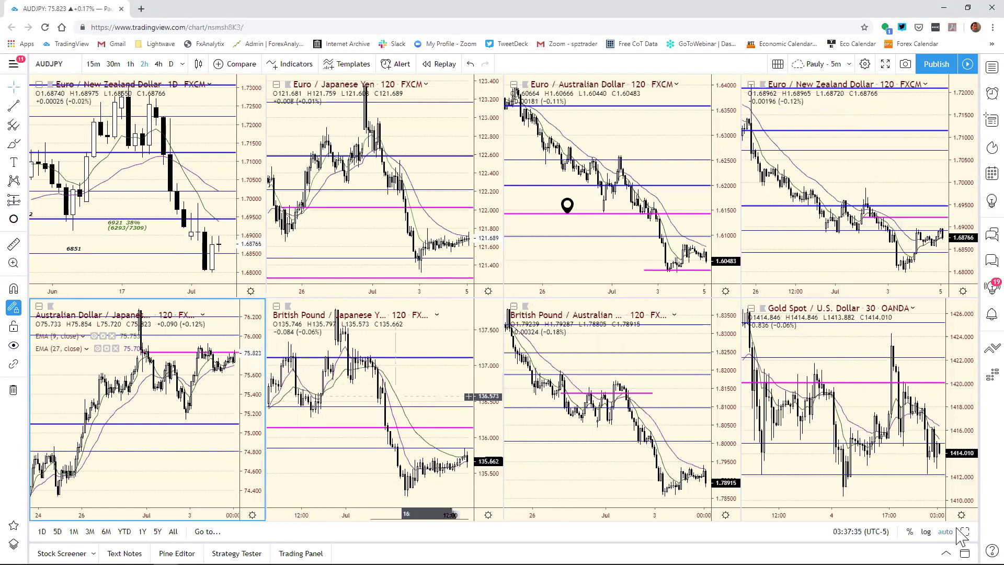
key("alt+Return")
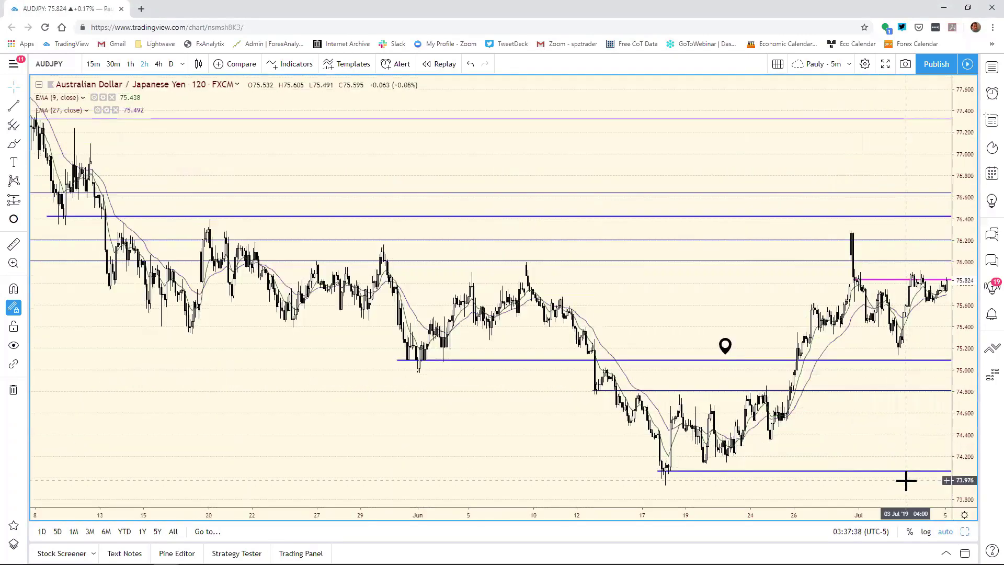
scroll(805, 517, "down", 3)
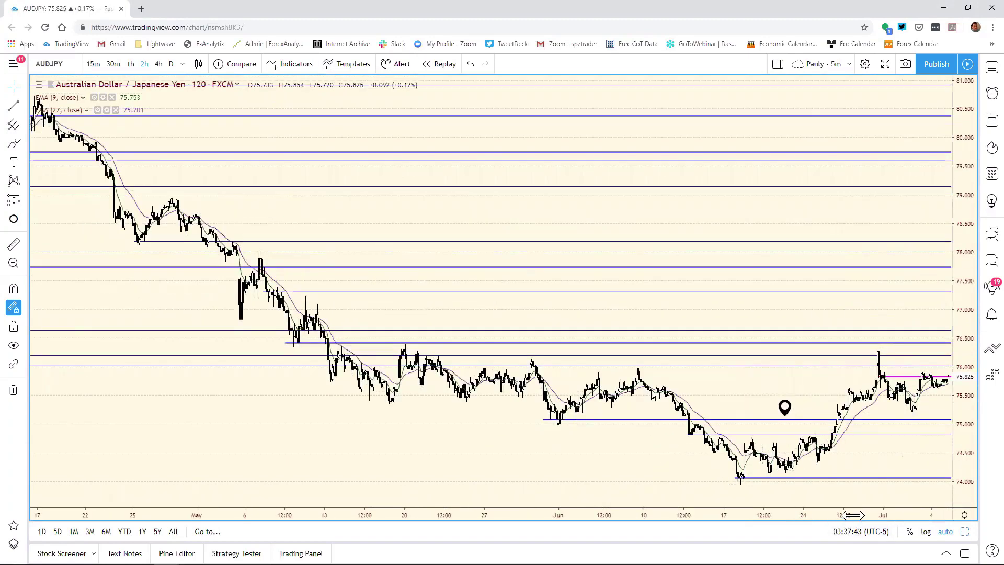
left_click_drag(849, 515, 819, 508)
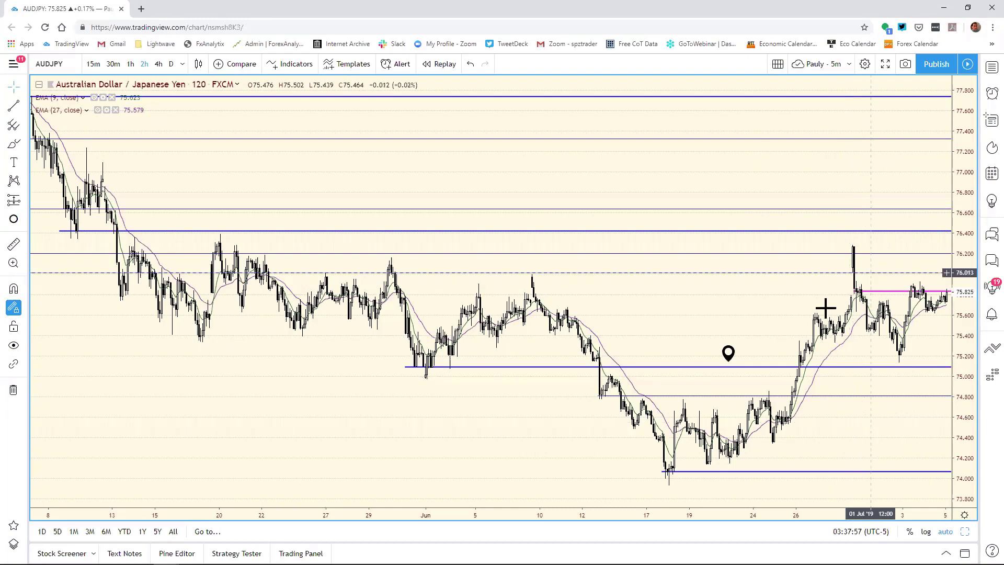
mouse_move(491, 564)
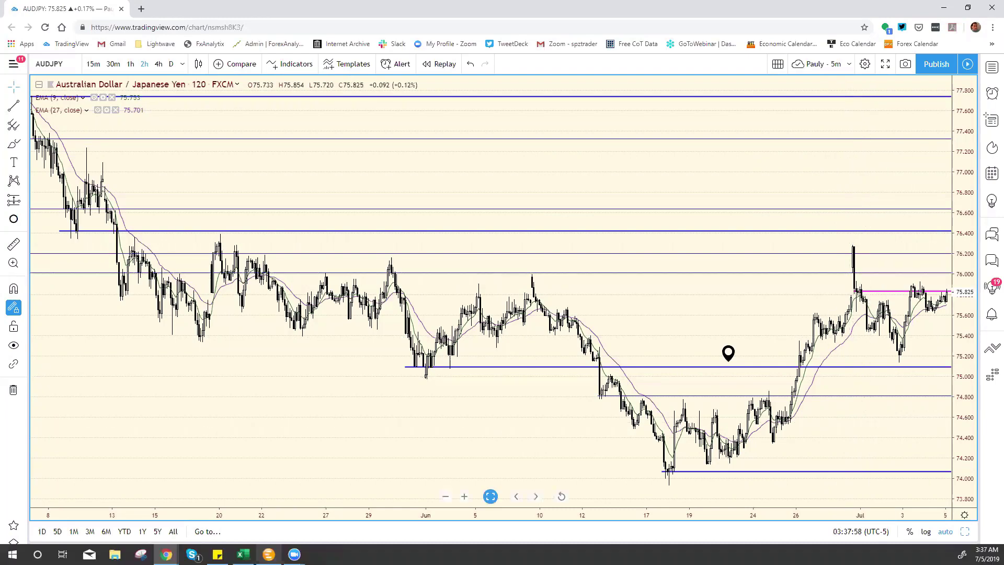
key("alt+Tab")
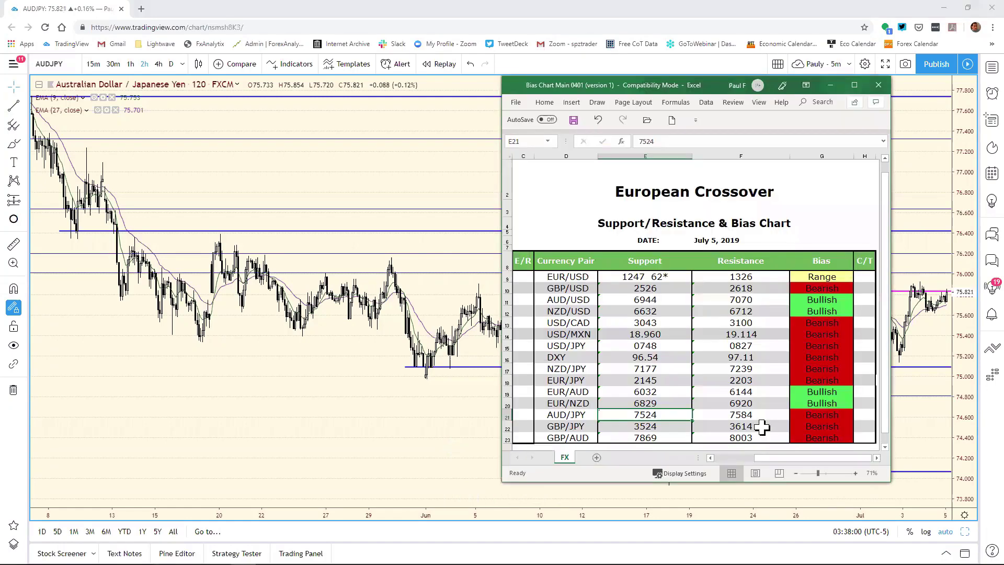
Change the AUD/JPY resistance in F21 from 7584 to 7601.
left_click(664, 142)
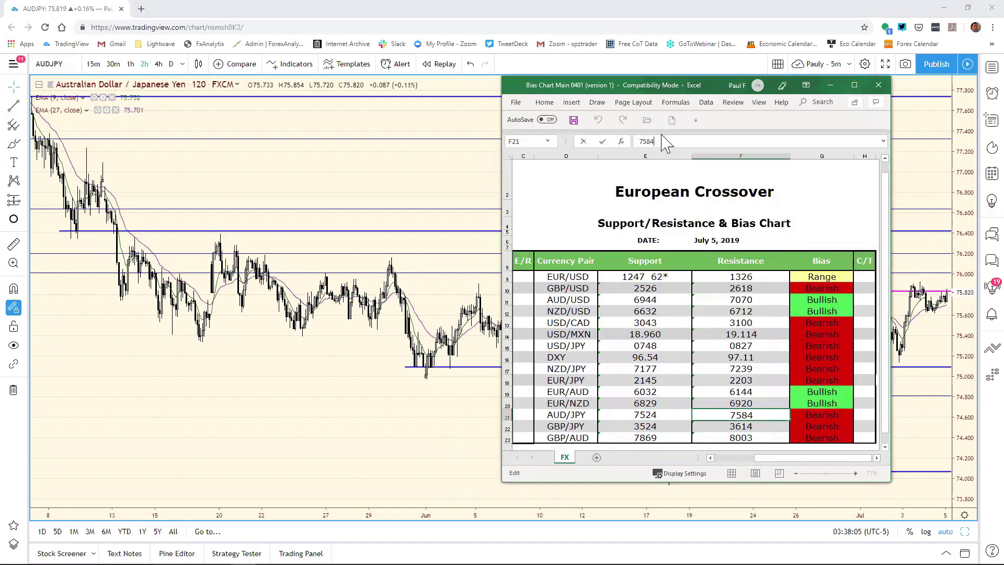
key("BackSpace")
key("BackSpace")
type("601")
key("Return")
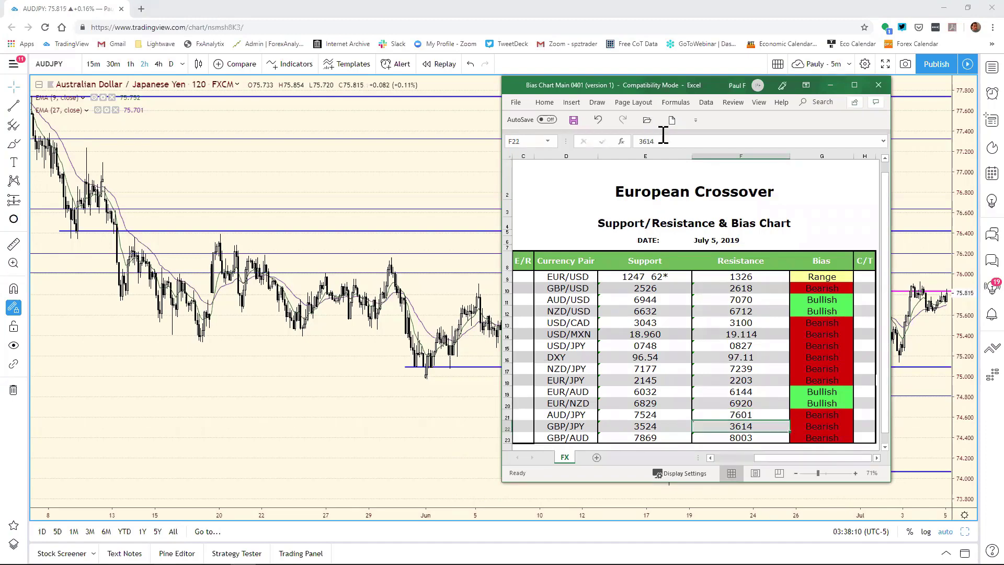
left_click(914, 168)
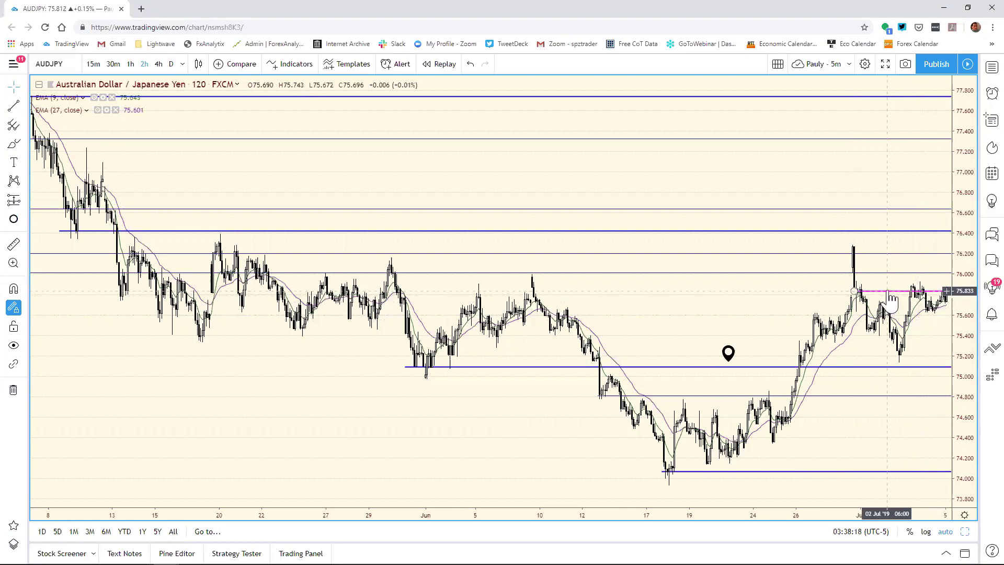
Clone the AUD/JPY magenta horizontal line and drag the copy down to about 75.48.
right_click(858, 290)
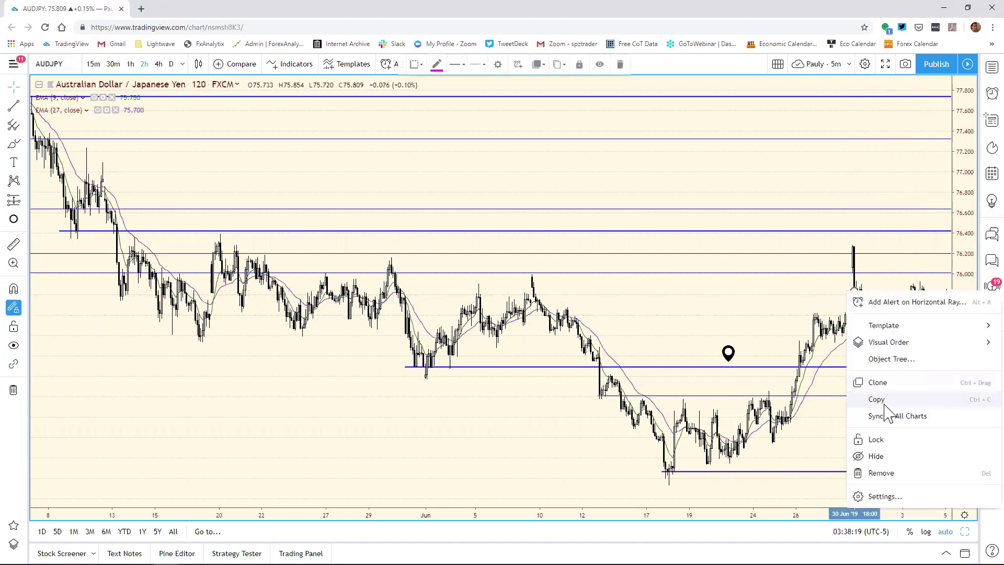
left_click(882, 382)
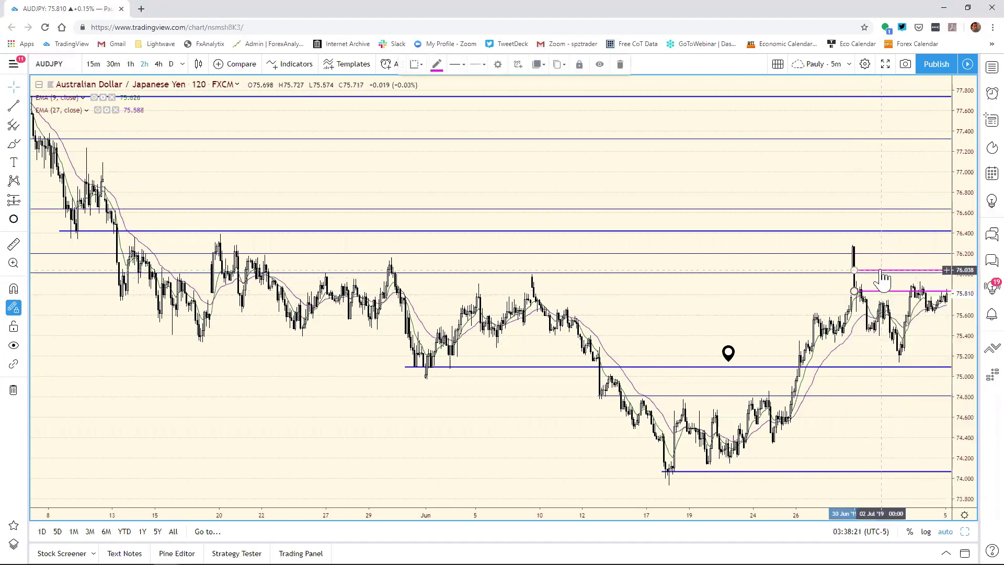
mouse_move(884, 271)
left_mouse_down()
mouse_move(903, 335)
mouse_move(894, 340)
left_mouse_up()
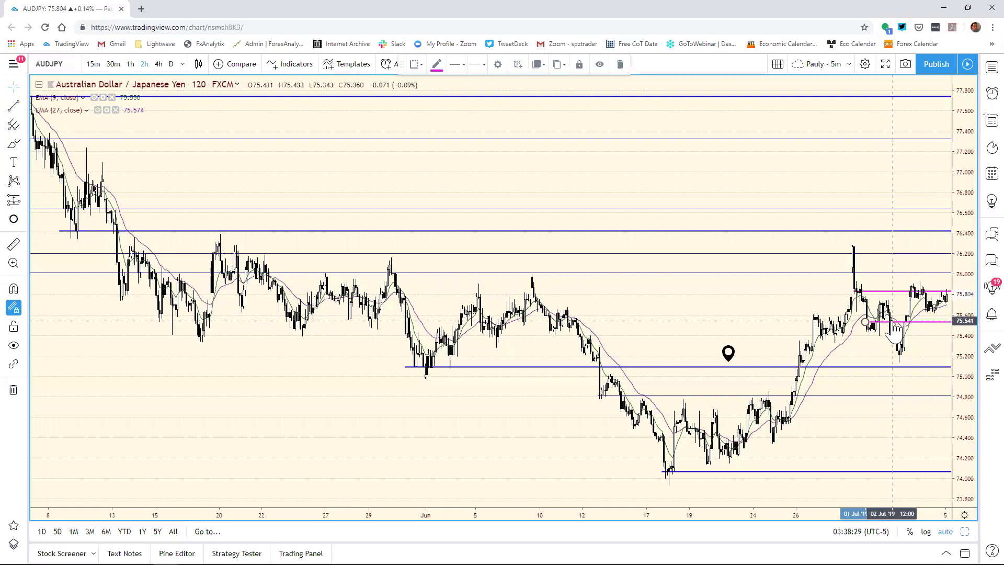
left_click_drag(893, 322, 878, 341)
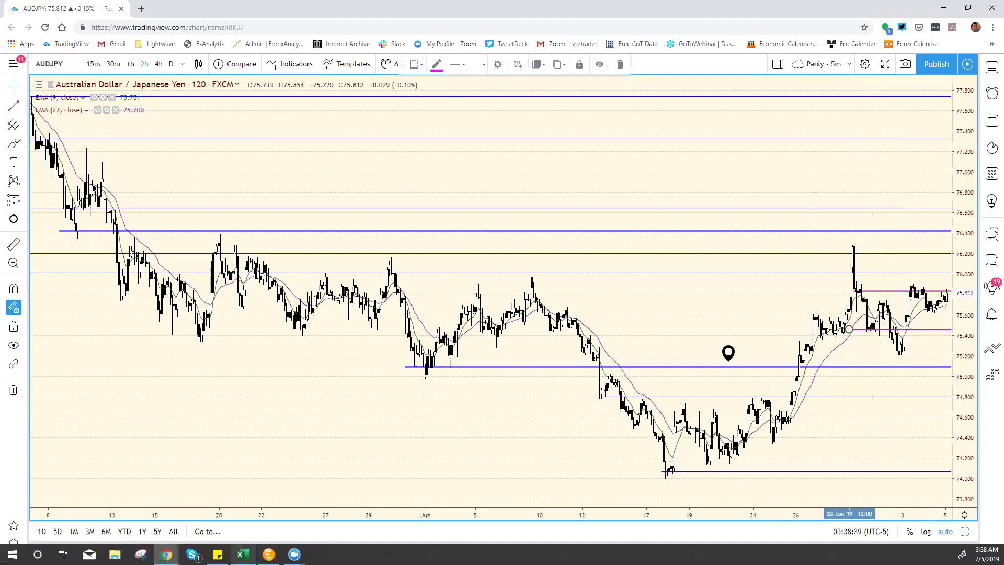
left_click(242, 555)
Change the AUD/JPY support in E21 from 7524 to 7547.
left_click(656, 418)
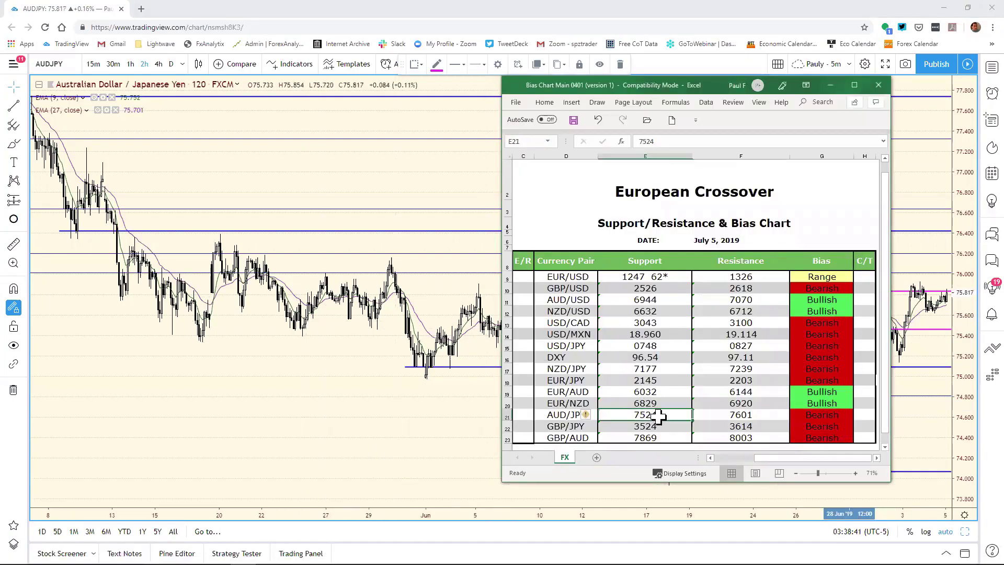
left_click(661, 141)
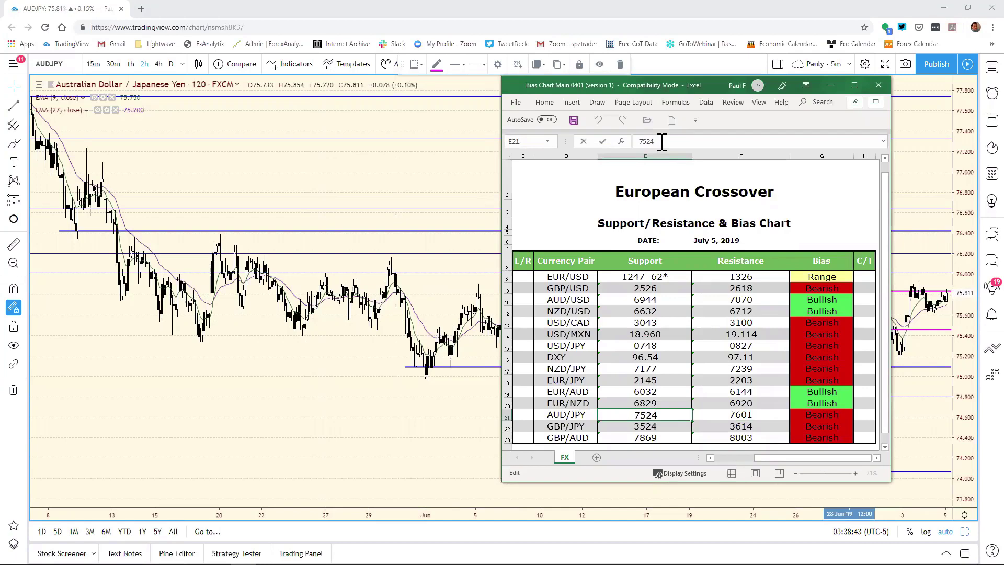
key("BackSpace")
key("BackSpace")
key("Return")
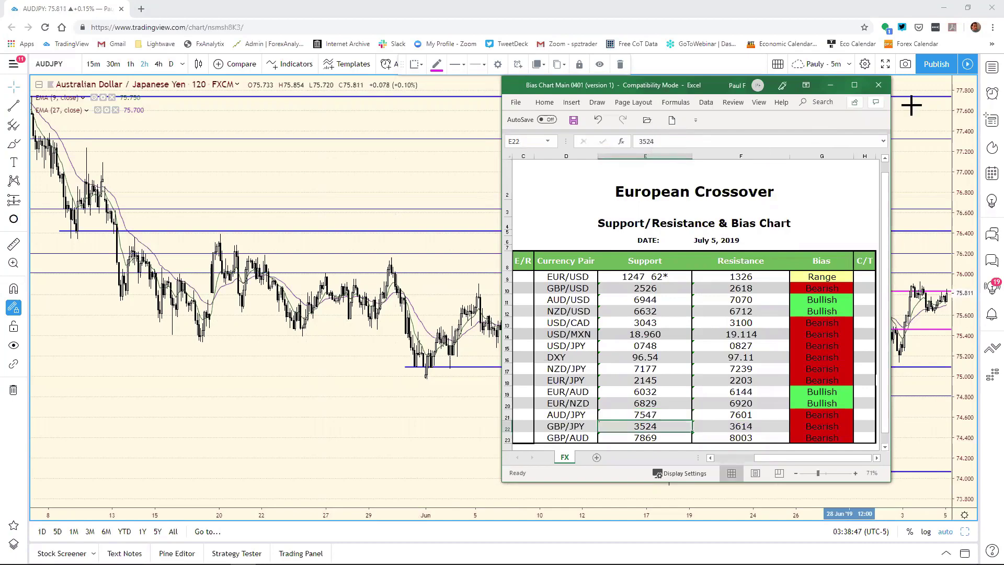
left_click(921, 154)
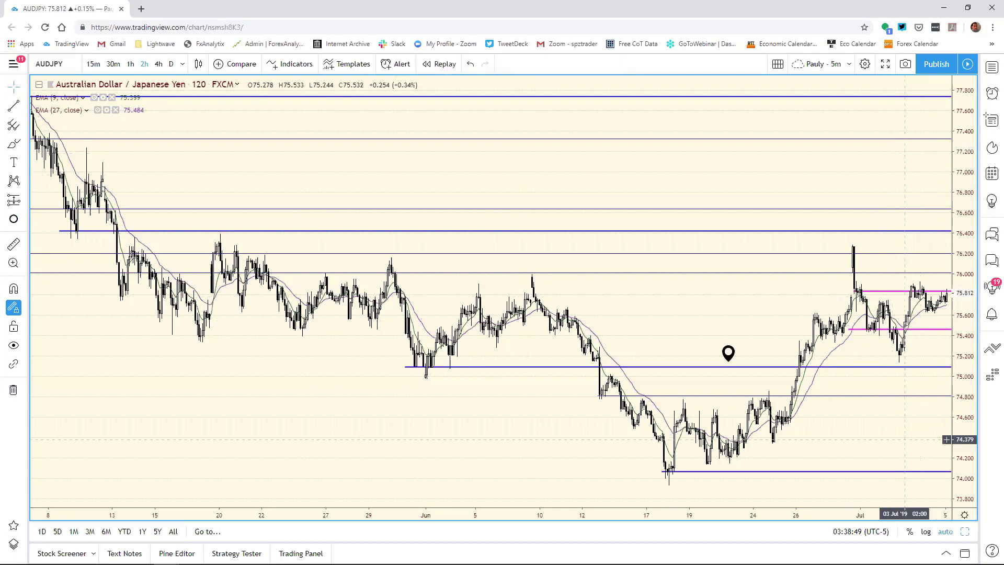
Maximize the GBP/JPY 2-hour chart from the eight-chart grid.
key("alt+Return")
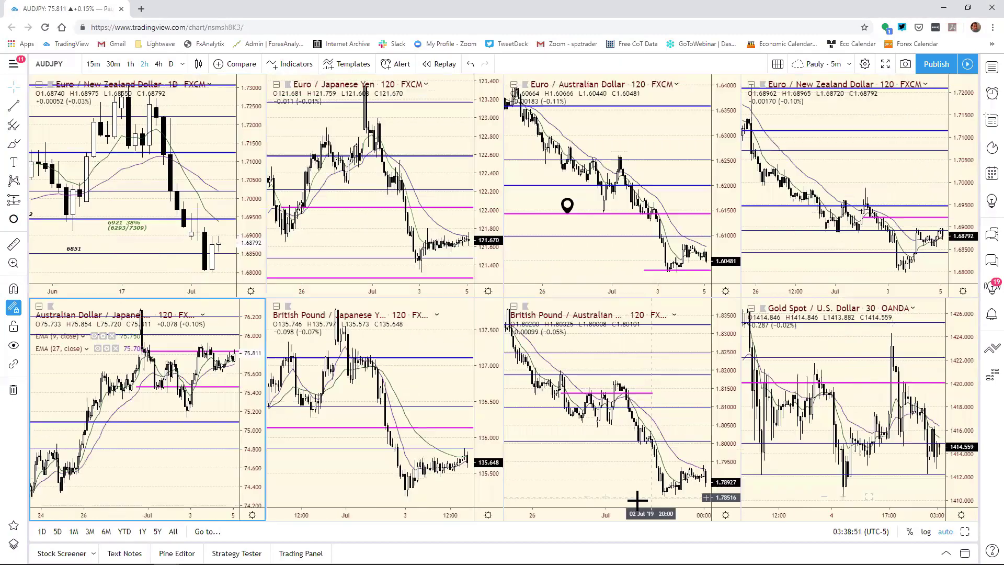
left_click(493, 347)
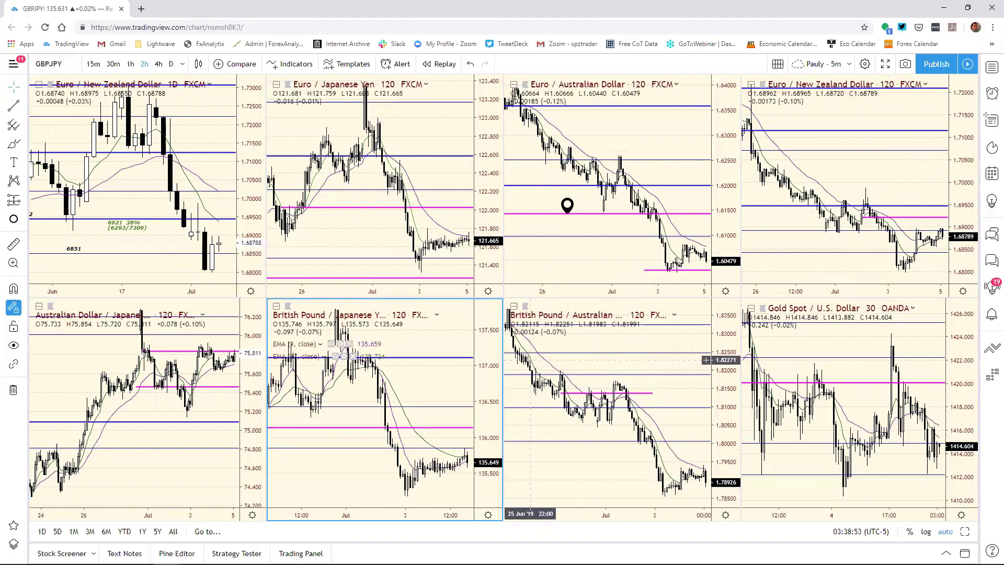
key("alt+Return")
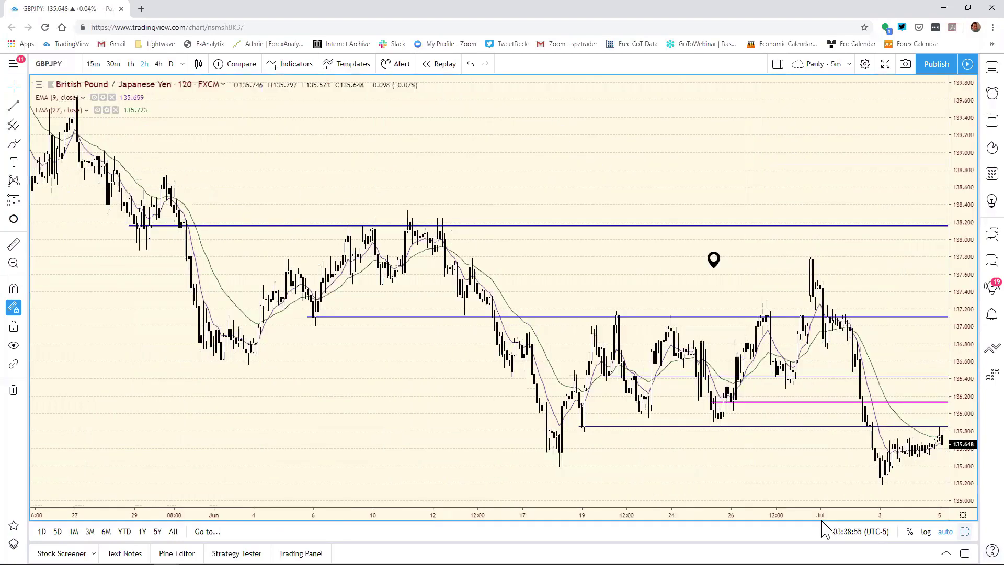
scroll(821, 514, "down", 3)
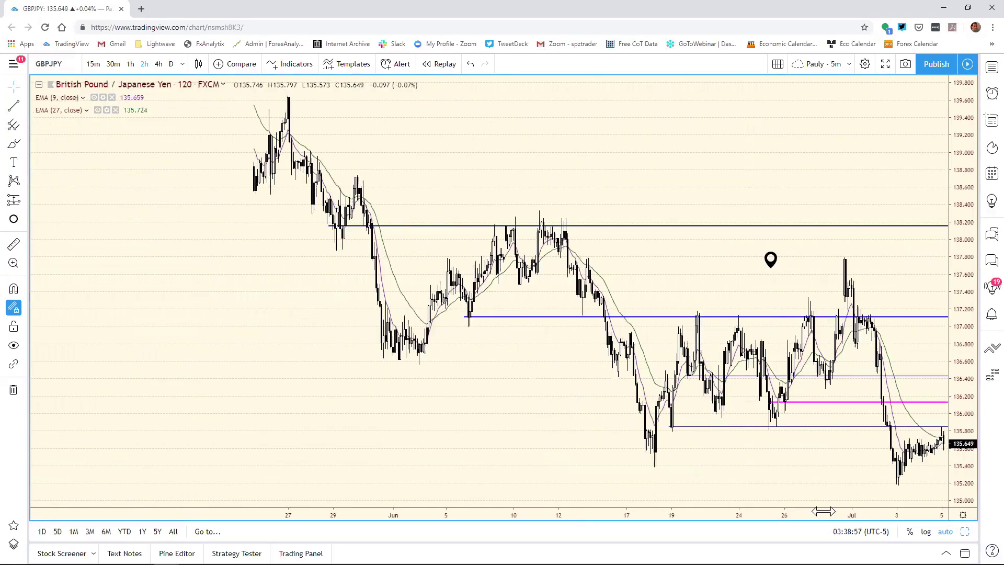
scroll(775, 520, "up", 3)
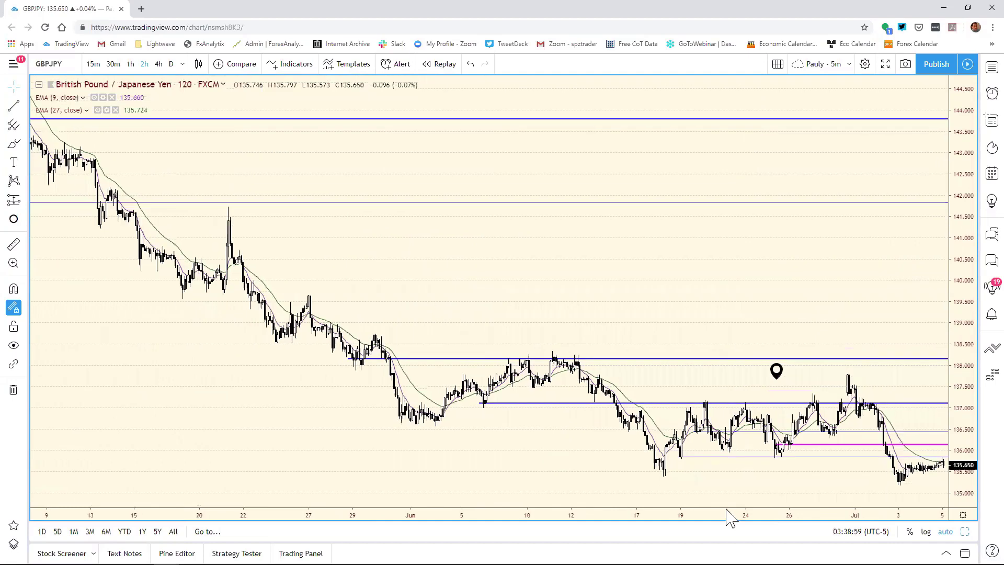
scroll(754, 518, "down", 1)
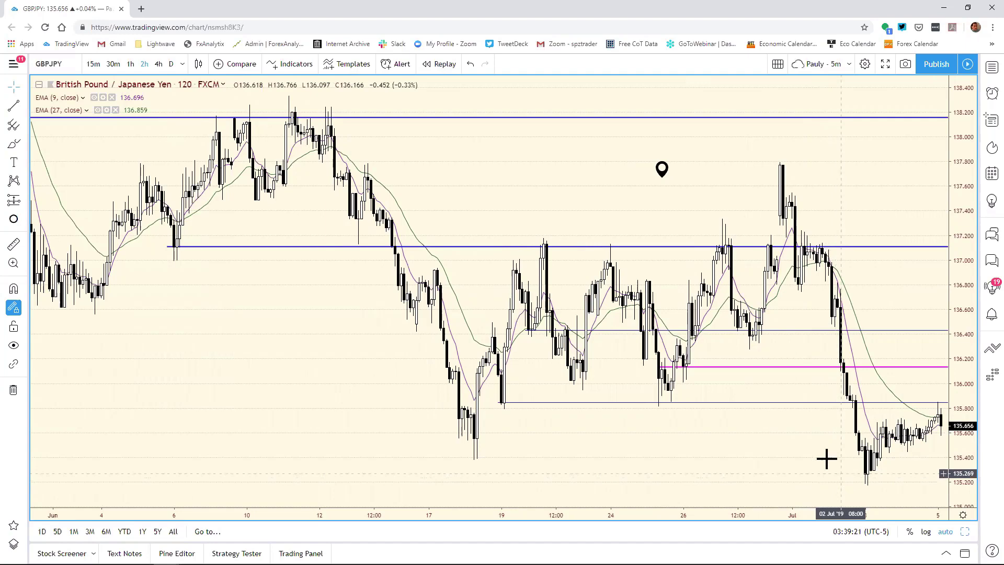
Clone the GBP/JPY magenta line and drop the copy to about 135.273.
left_click(714, 367)
right_click(714, 370)
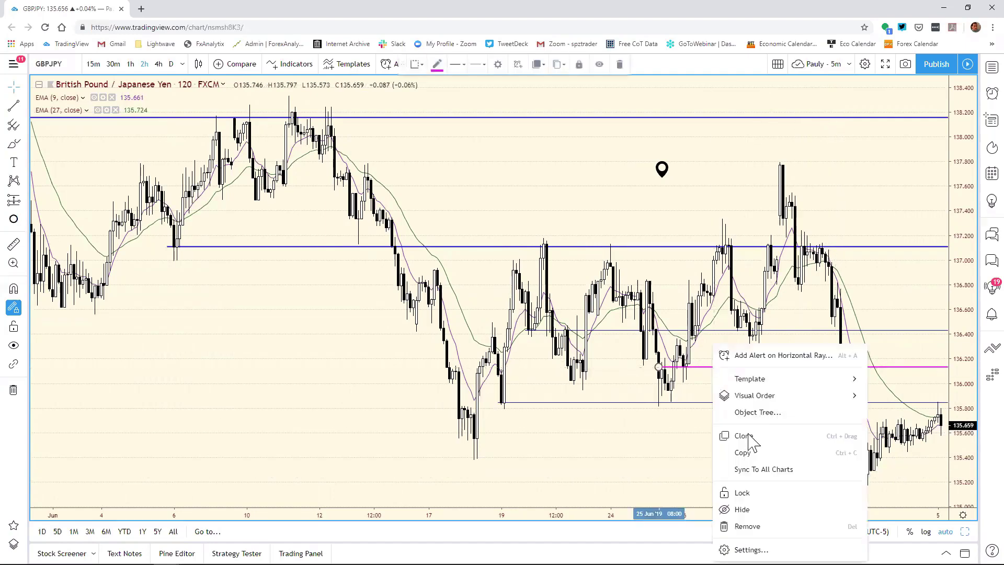
left_click(745, 436)
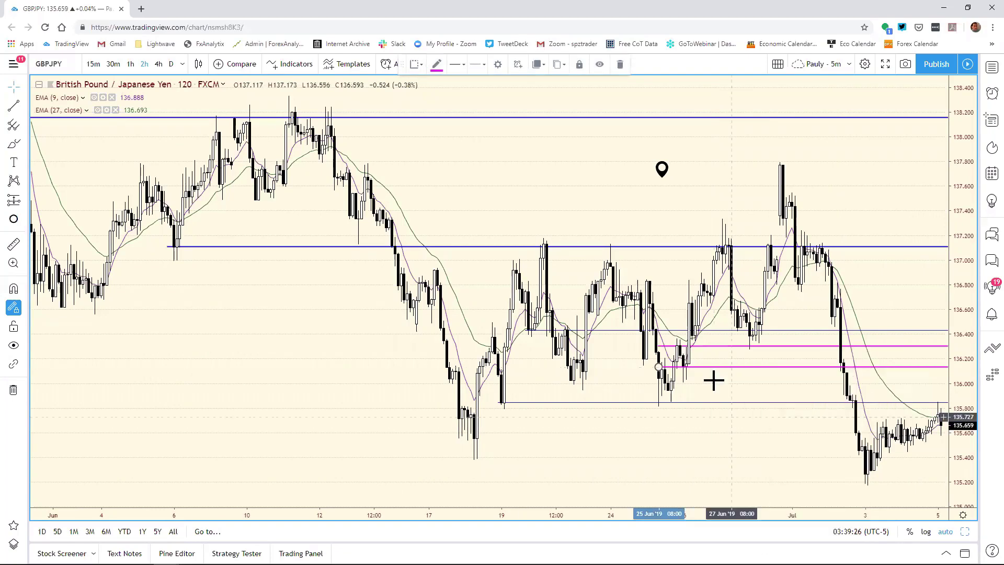
left_click(683, 346)
left_click_drag(832, 410, 898, 470)
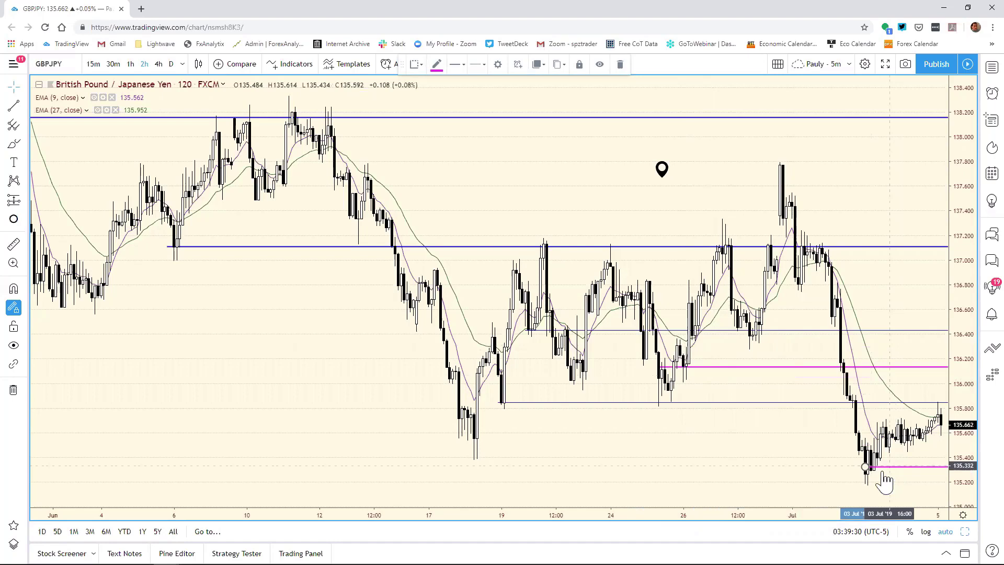
left_click_drag(885, 472, 884, 475)
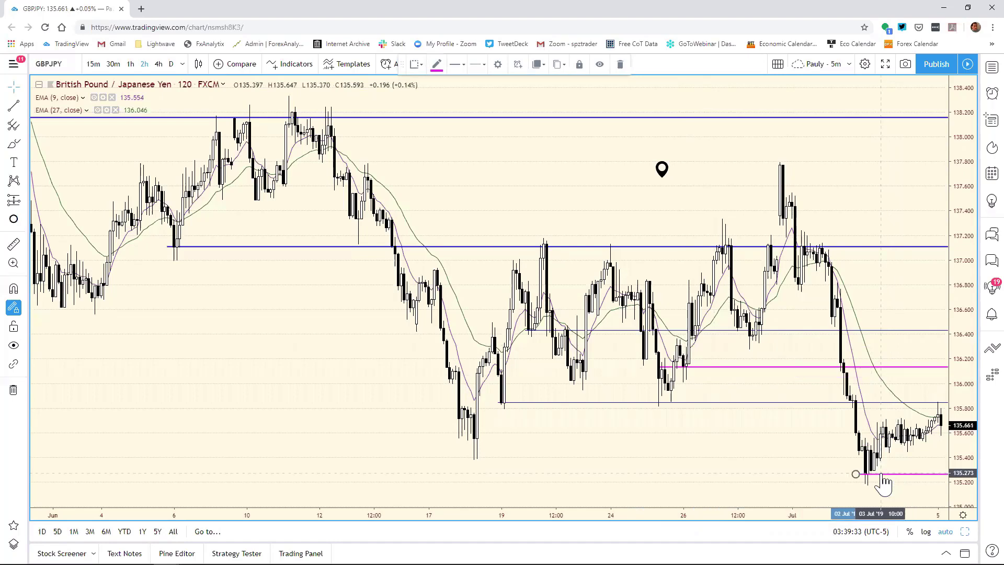
left_click(856, 455)
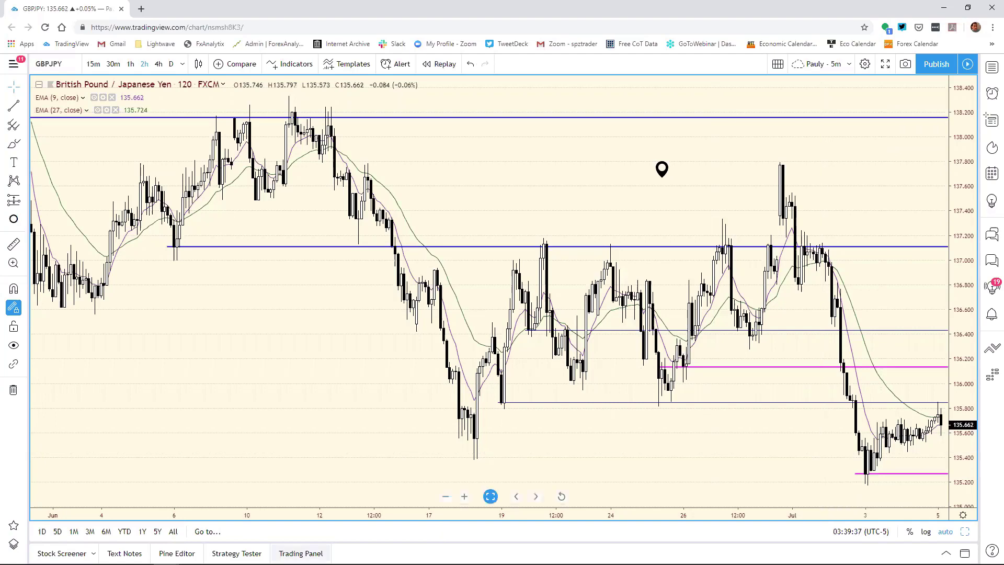
left_click(243, 554)
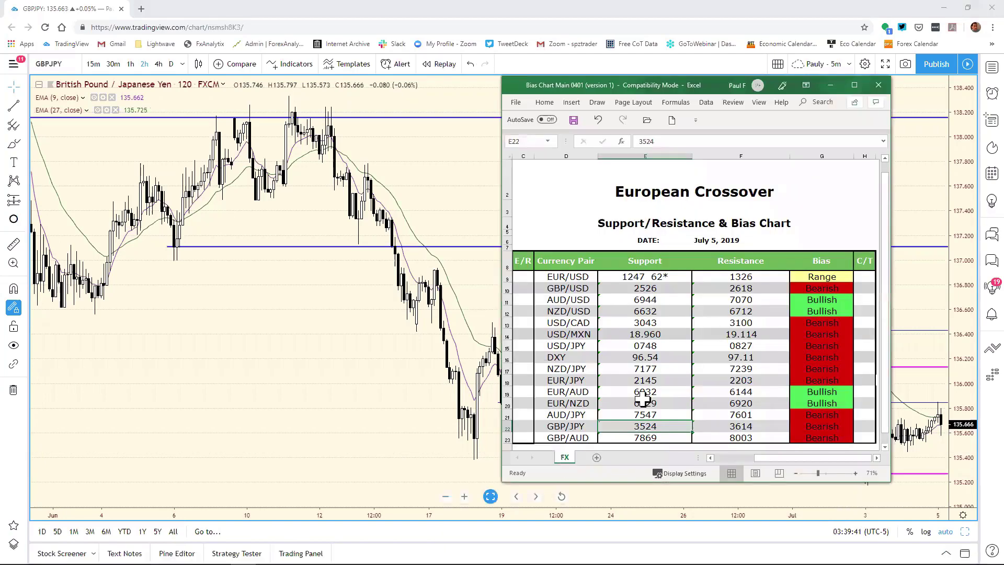
Change the GBP/JPY support in E22 from 3524 to 3527.
left_click(663, 142)
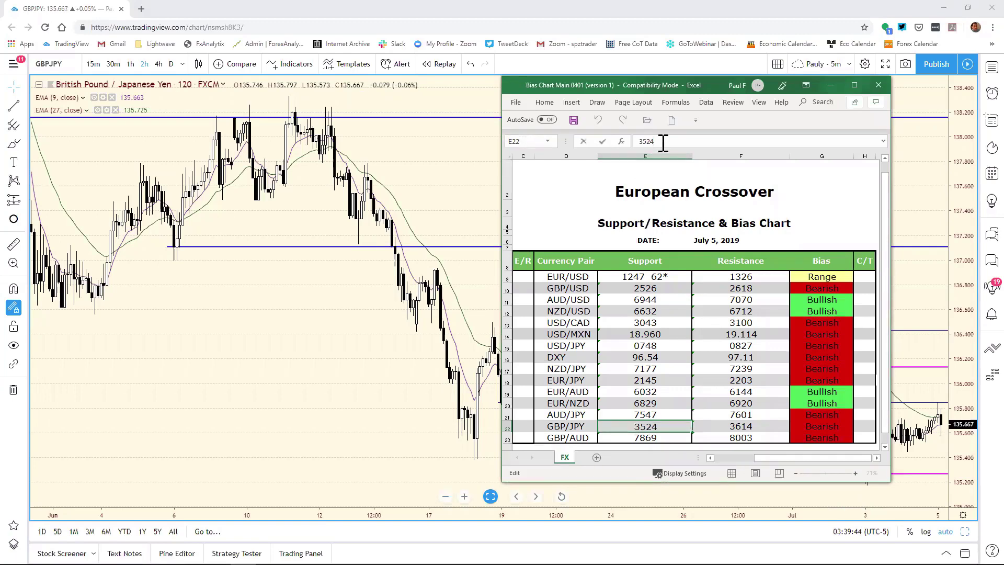
key("BackSpace")
type("7")
key("Return")
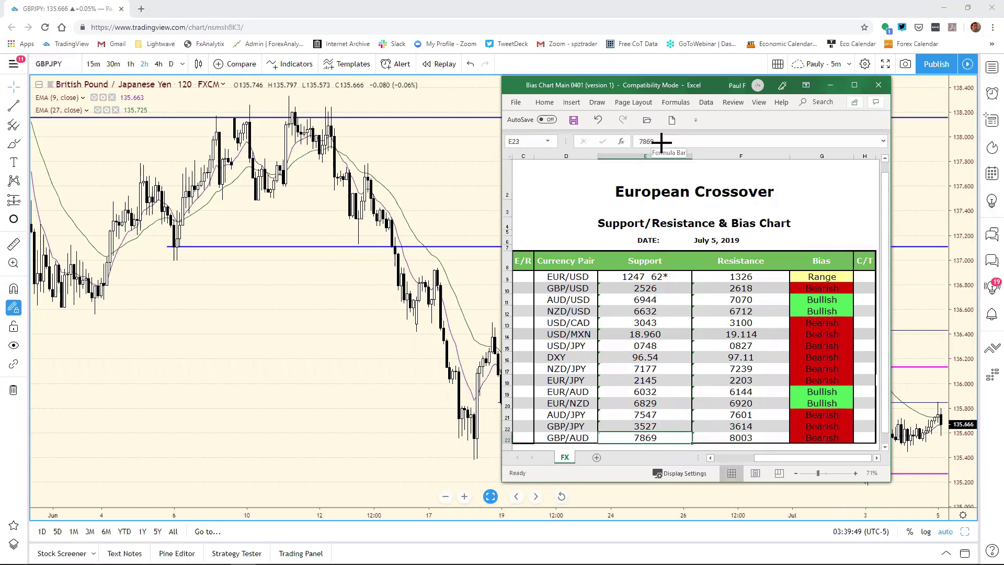
left_click(923, 292)
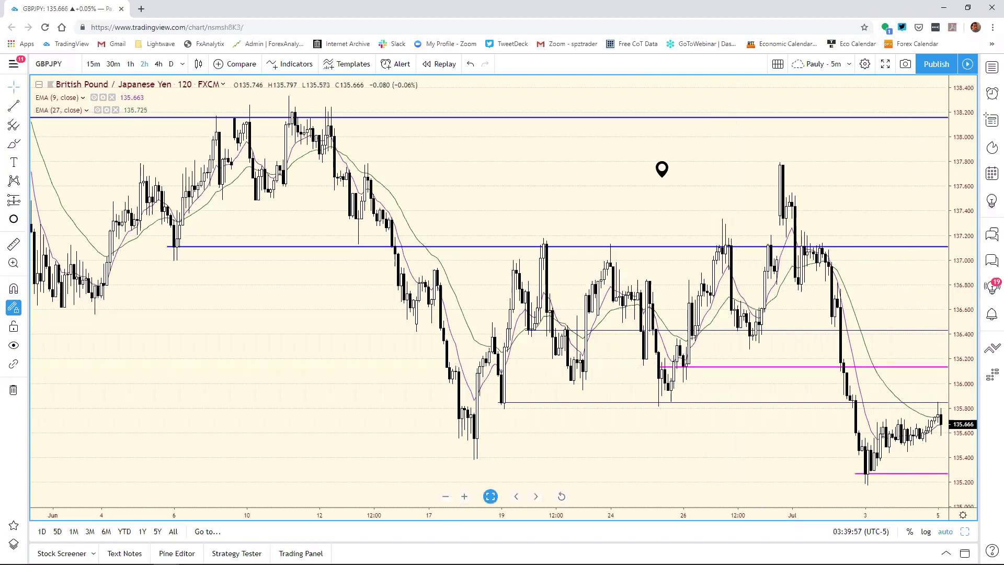
Return to TradingView and restore the eight-chart grid layout.
mouse_move(502, 563)
left_click(243, 554)
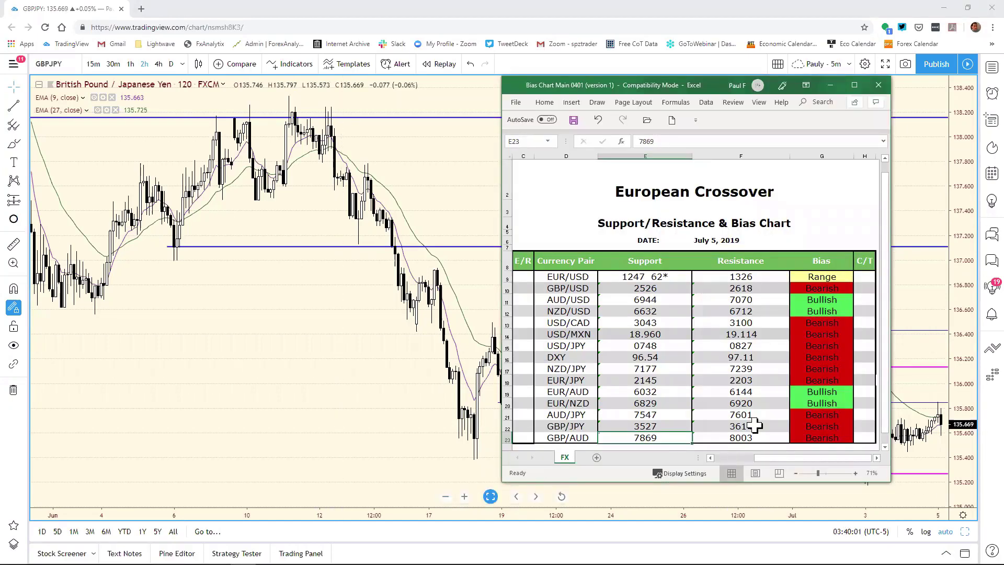
left_click(935, 197)
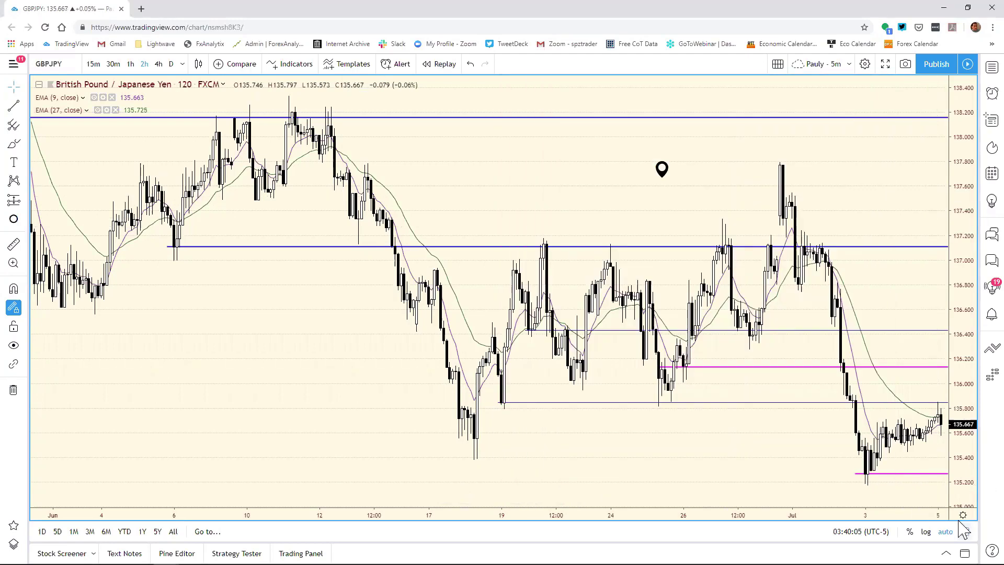
key("alt+Return")
left_click(719, 398)
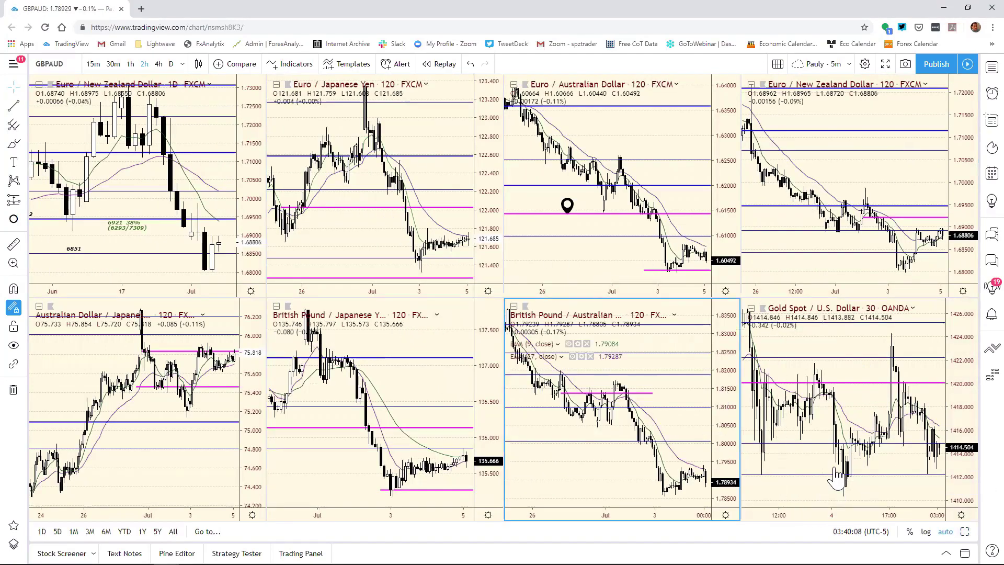
left_click(964, 530)
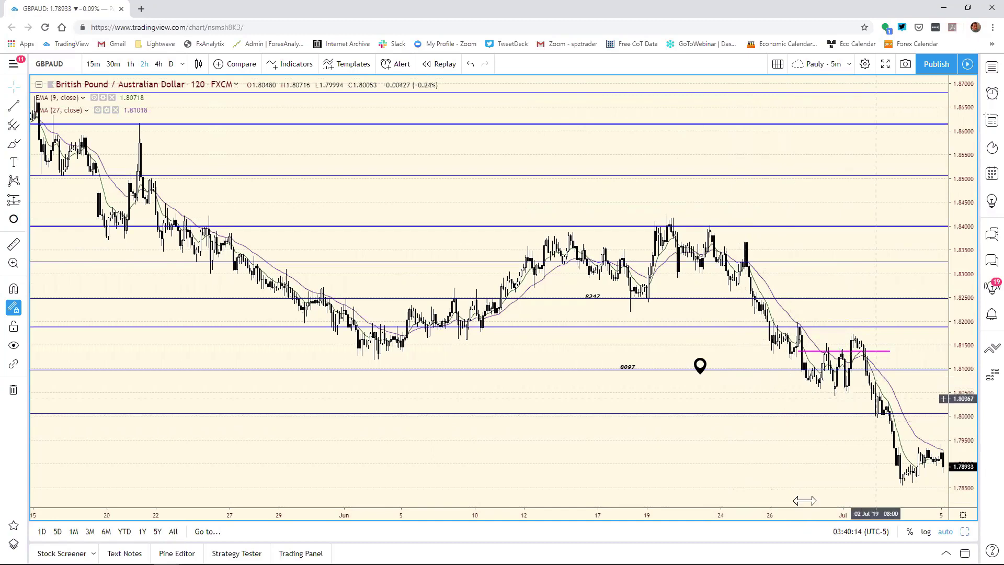
scroll(771, 509, "down", 1)
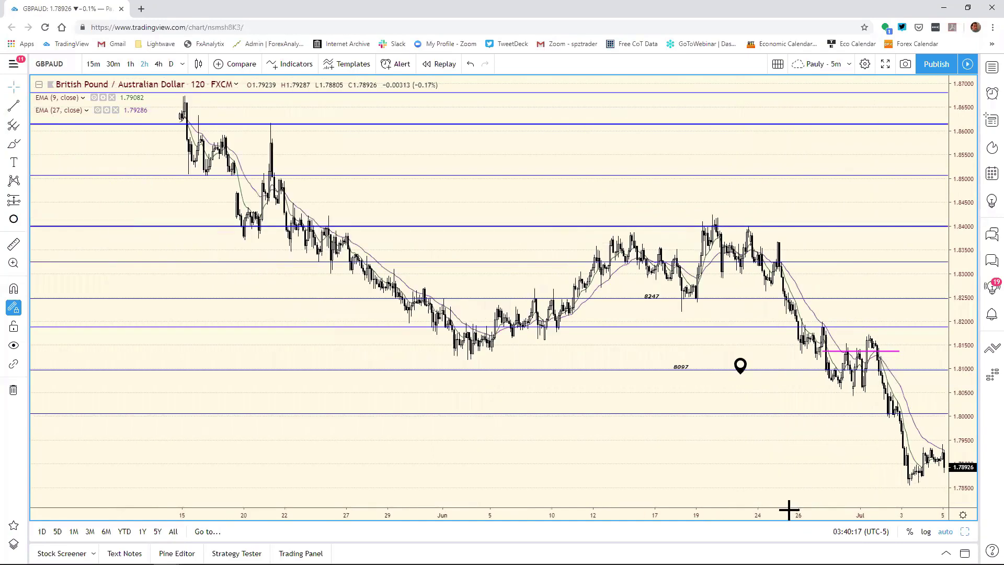
scroll(789, 509, "down", 1)
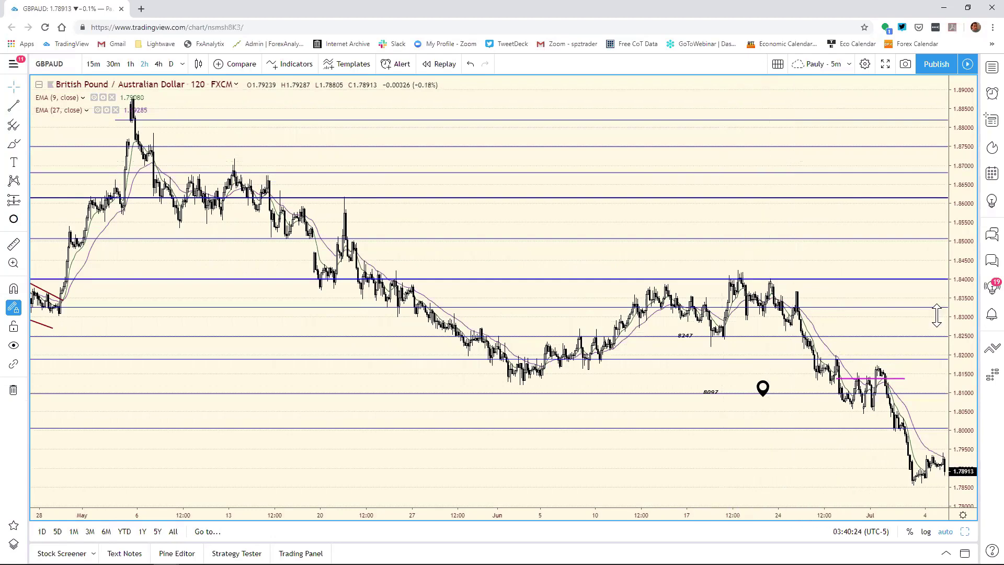
left_click(963, 531)
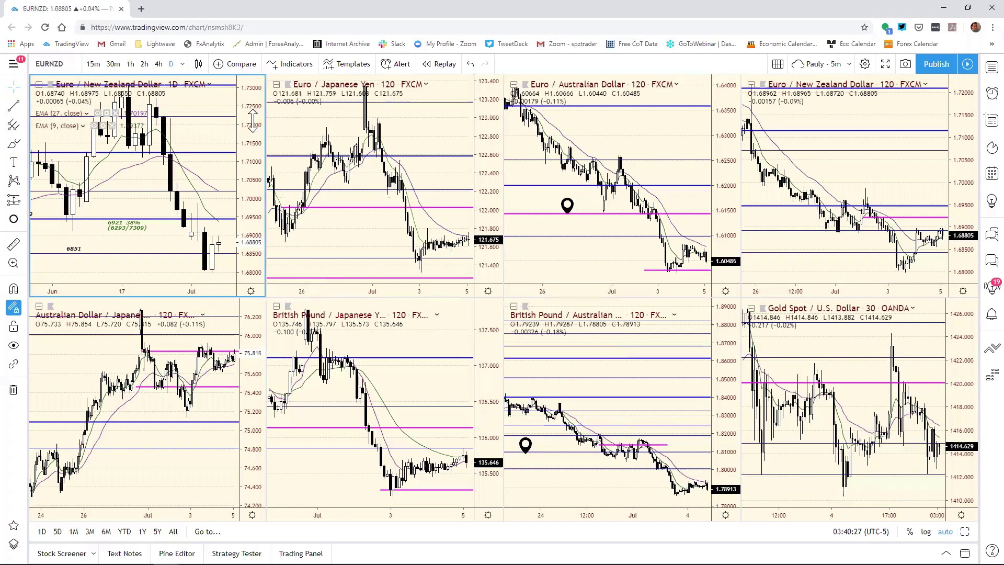
Load GBPAUD into the top-left daily chart, maximize it and compress the time scale.
type("GBP")
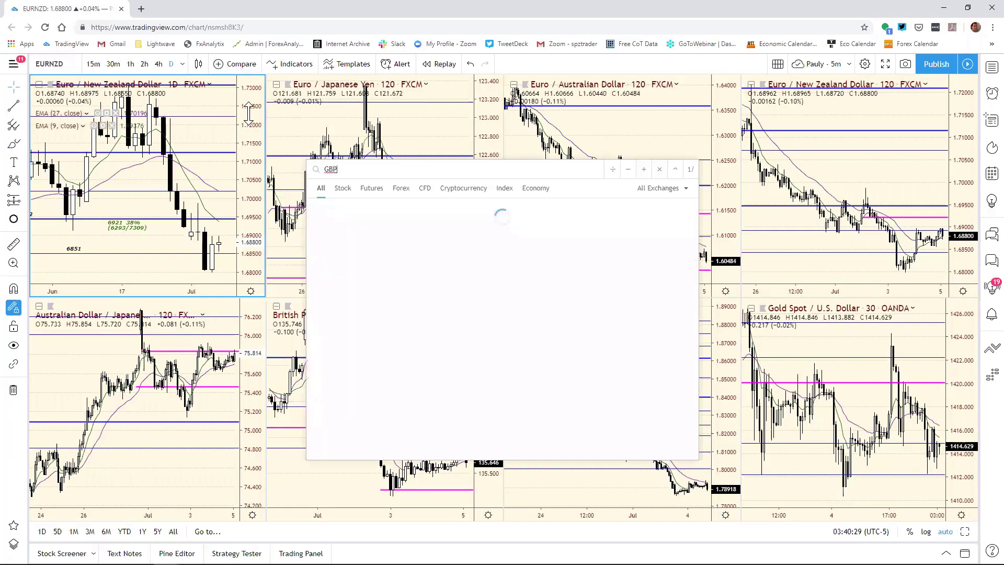
type("AUD")
key("Return")
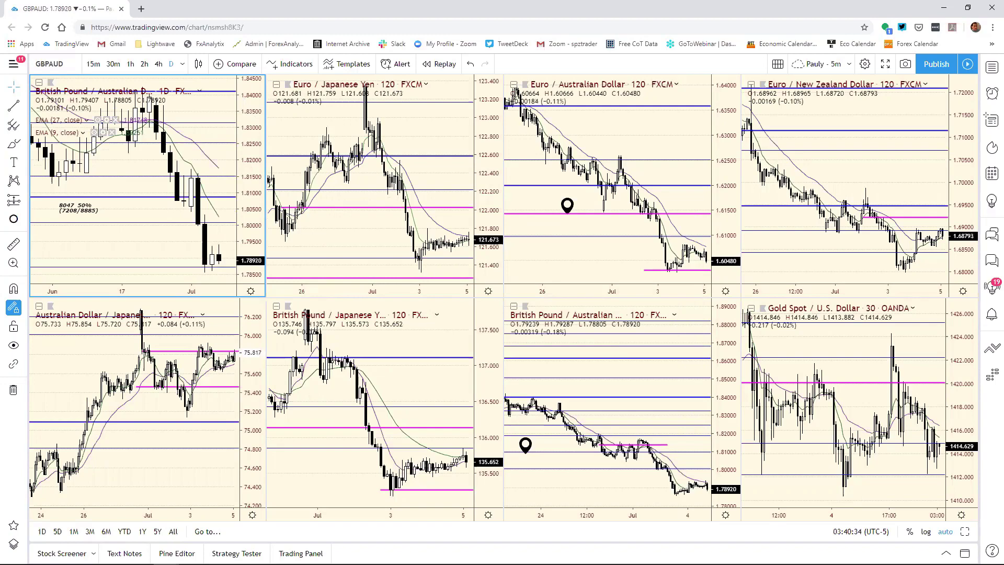
left_click(965, 531)
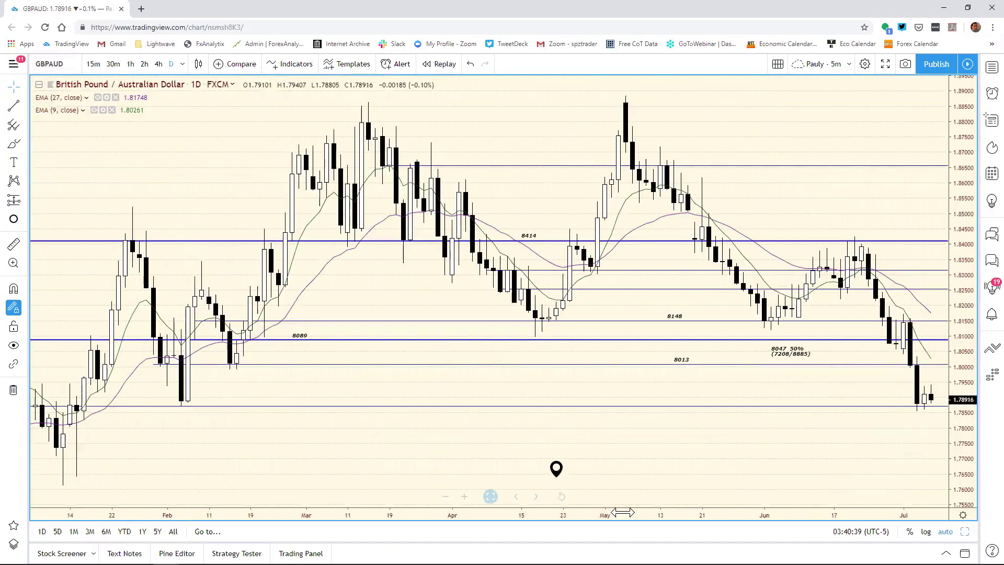
left_click_drag(660, 507, 775, 497)
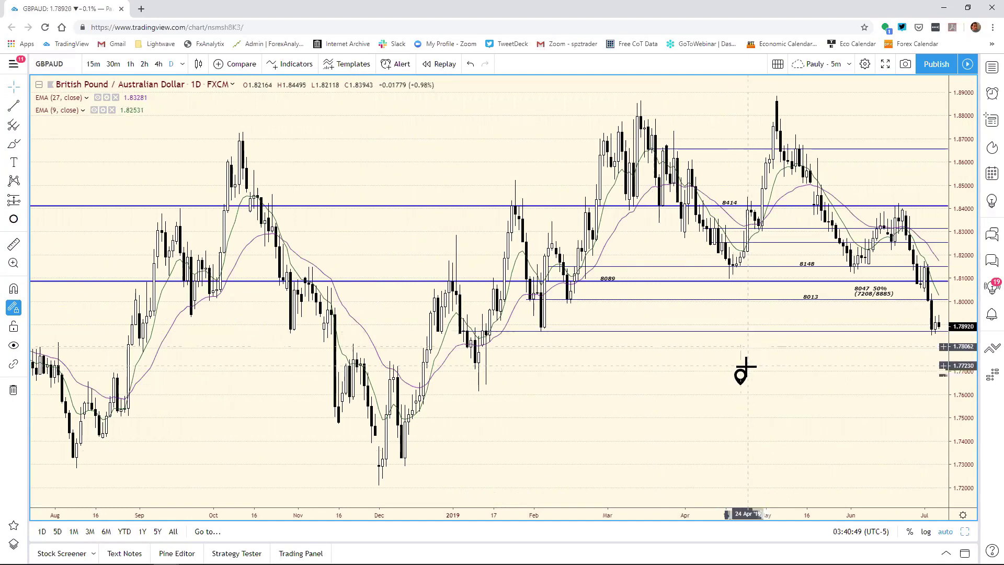
left_click(759, 331)
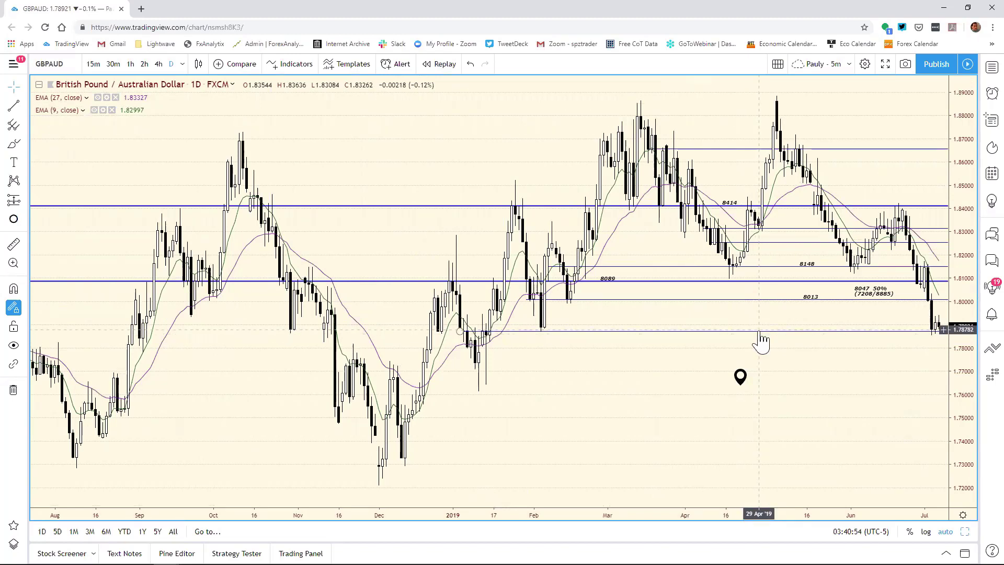
left_click(758, 333)
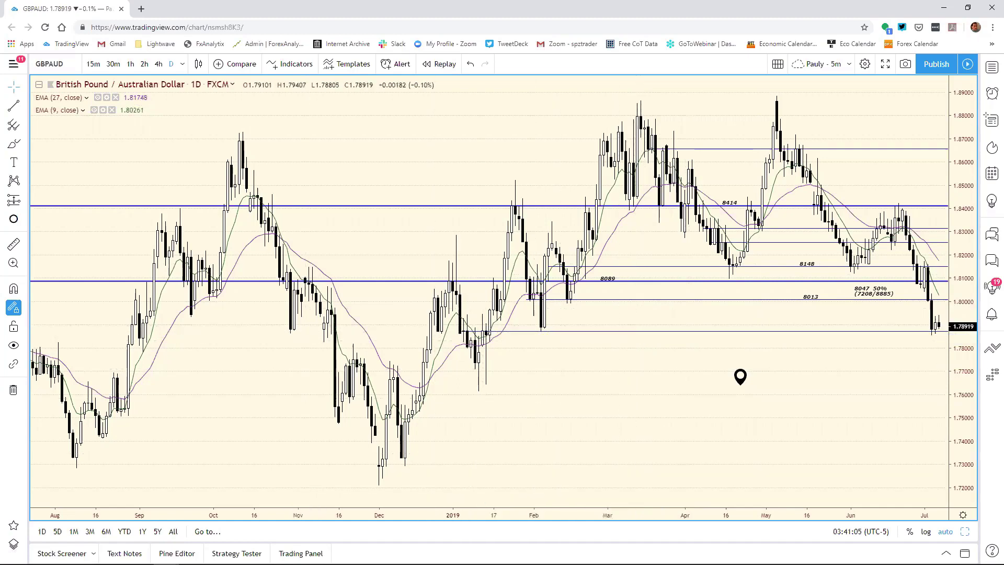
mouse_move(230, 562)
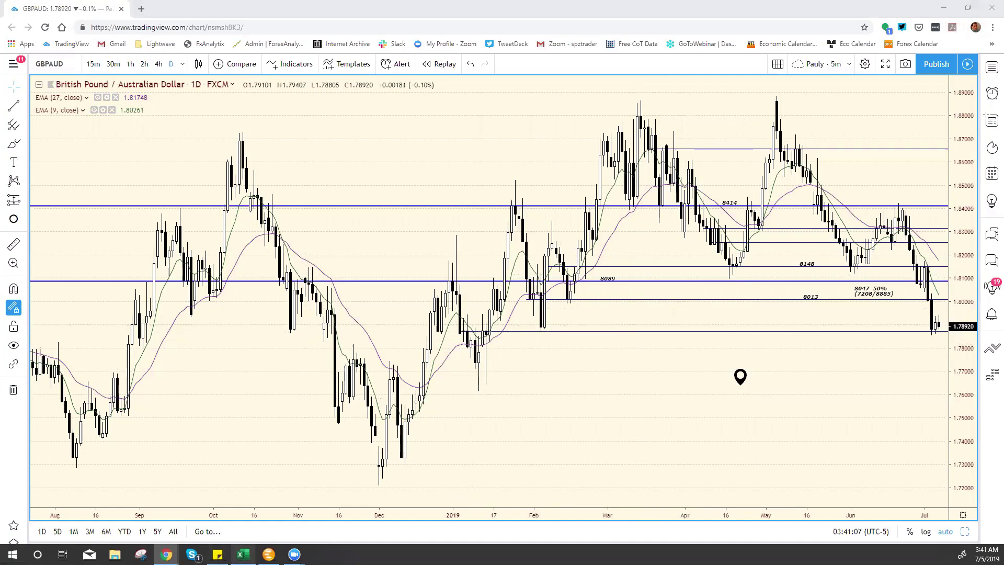
left_click(243, 554)
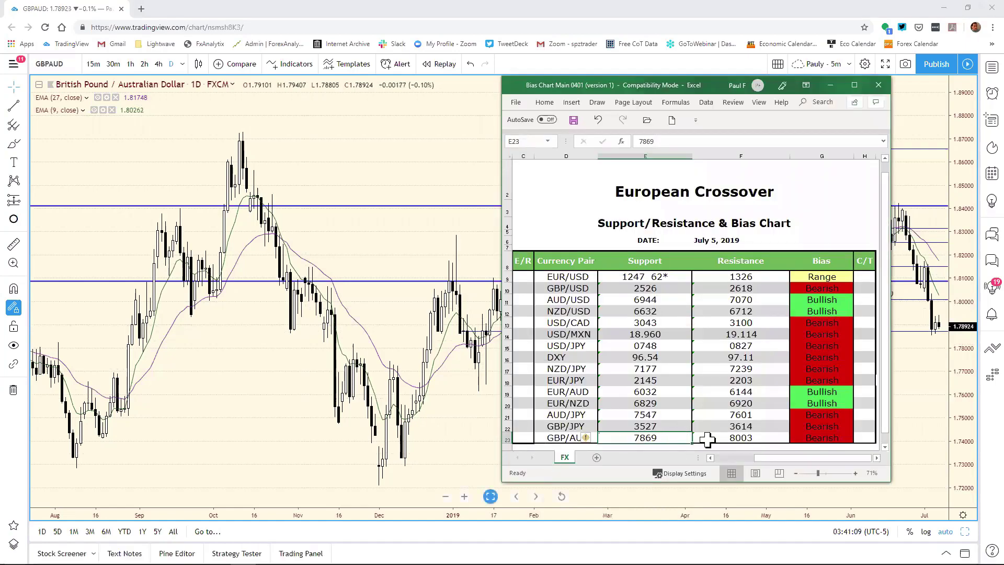
Bring the TradingView chart grid back in front of Excel.
left_click(922, 398)
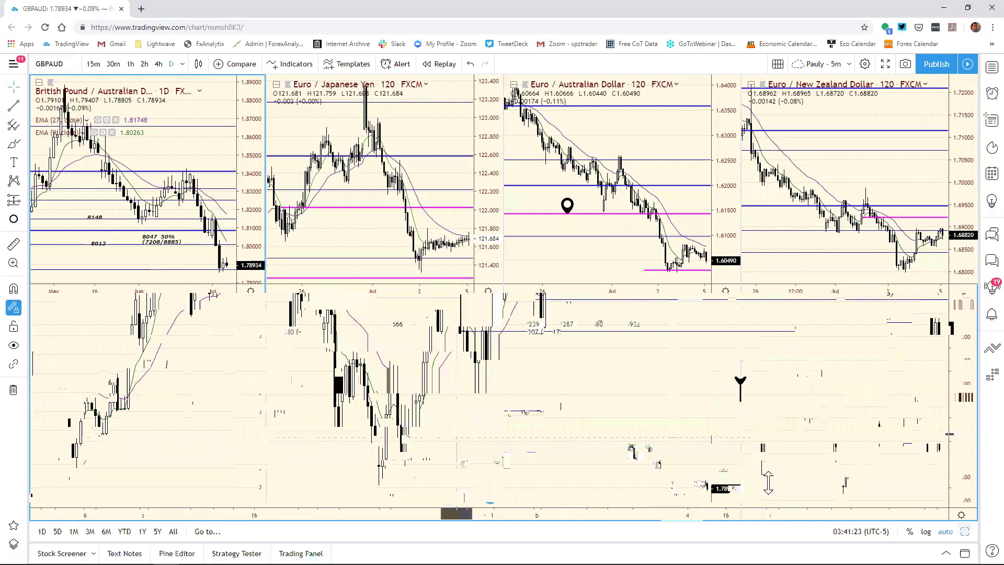
Restore TradingView's eight-chart grid from the 2h GBP/AUD pane and bring the Excel bias sheet forward.
left_click(724, 473)
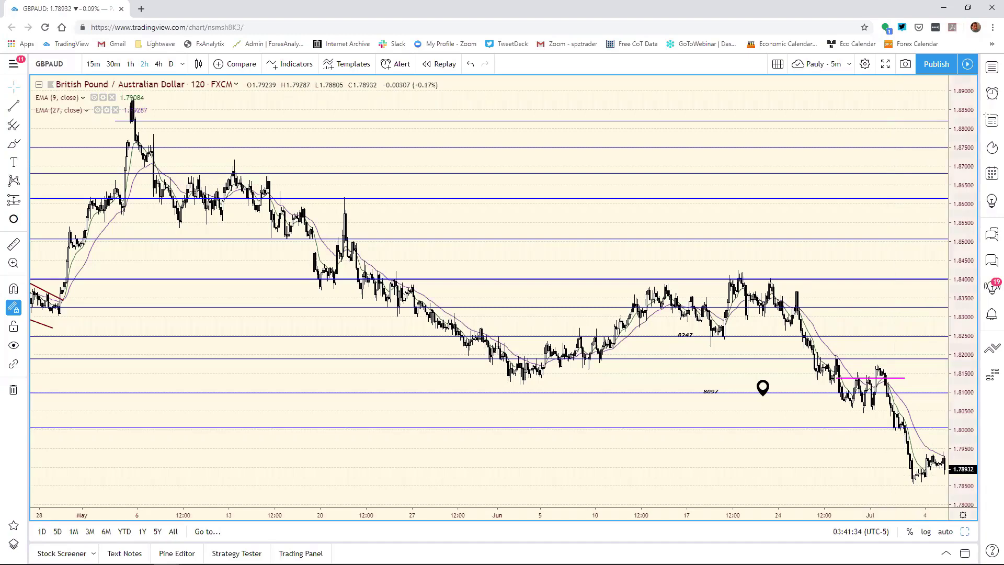
left_click(964, 531)
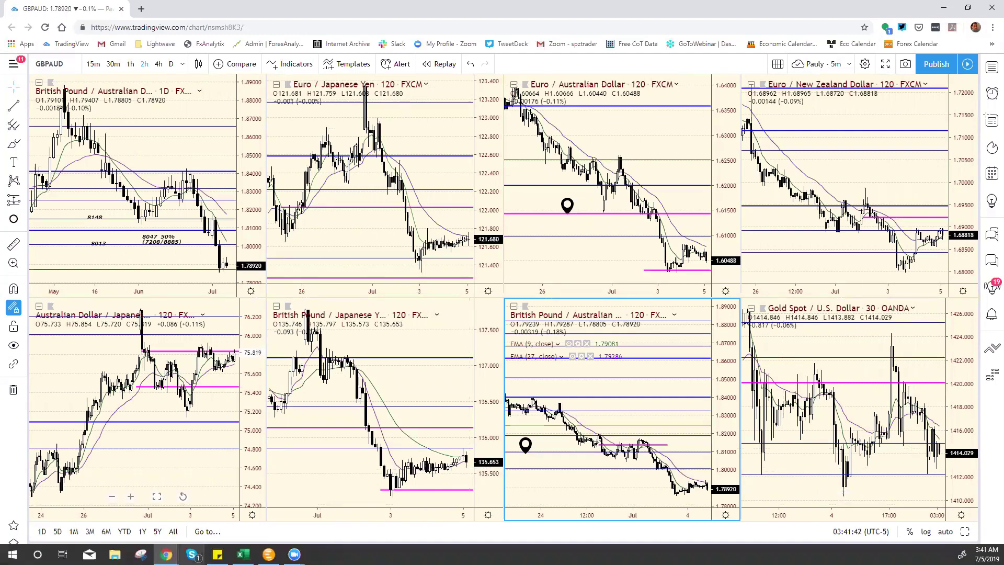
left_click(242, 554)
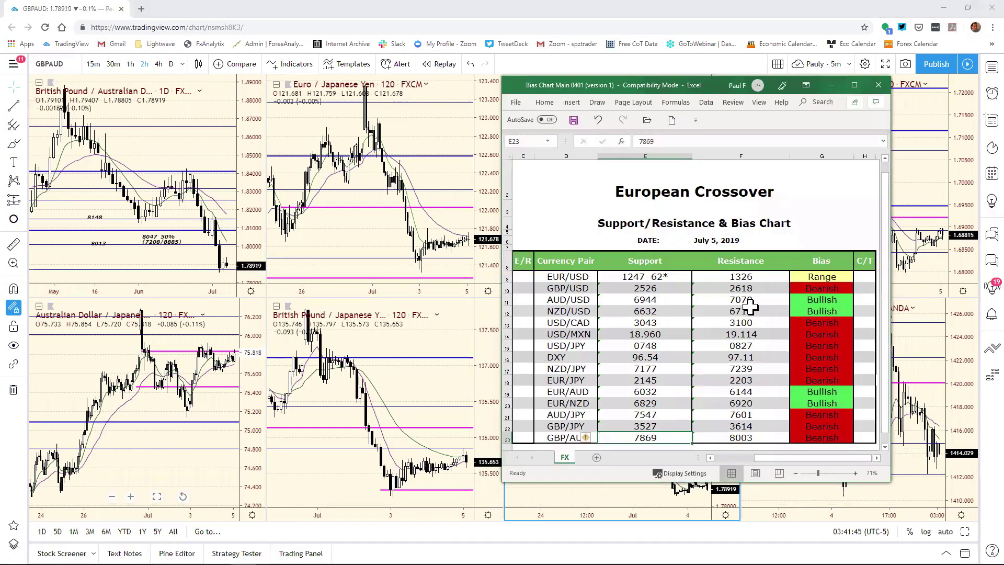